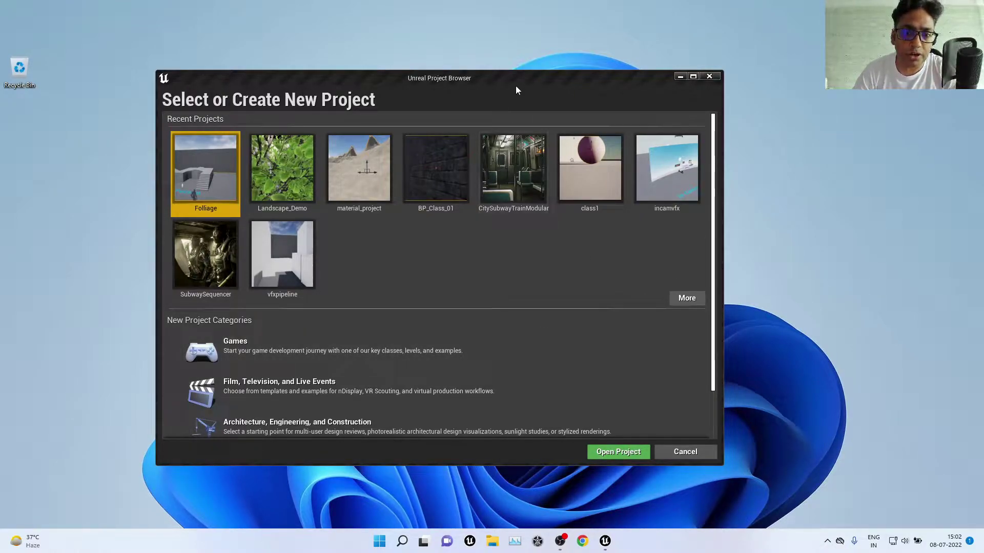
Open the Folliage project from the Project Browser to load the ThirdPersonExampleMap level.
drag(521, 85, 567, 72)
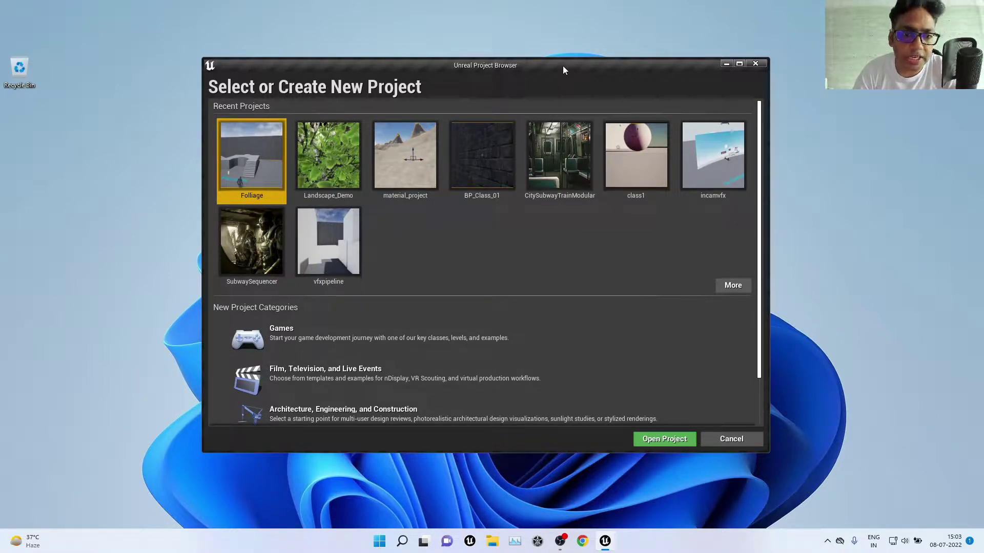
double_click(257, 147)
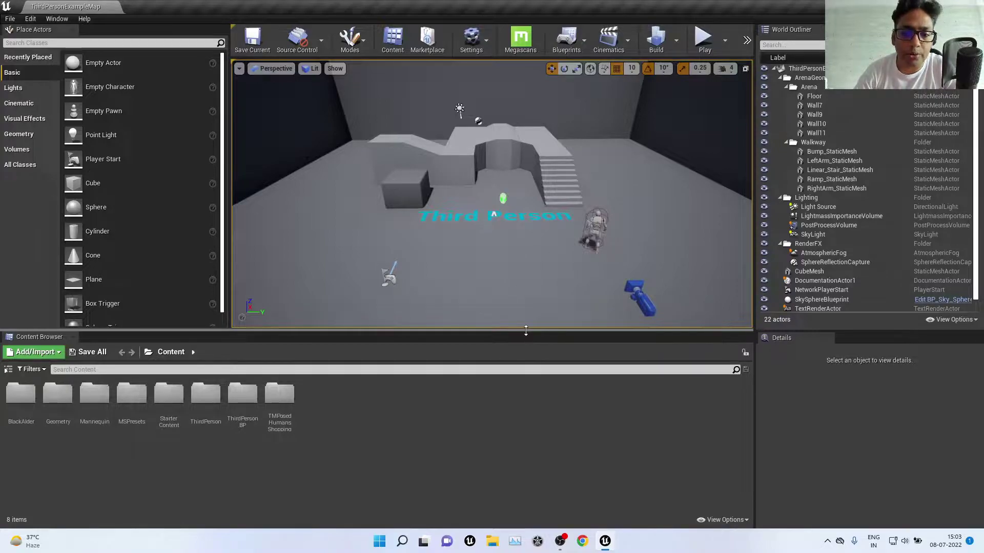
Enlarge the viewport by shrinking the content area and both side panels, then orbit slightly.
drag(512, 330, 511, 430)
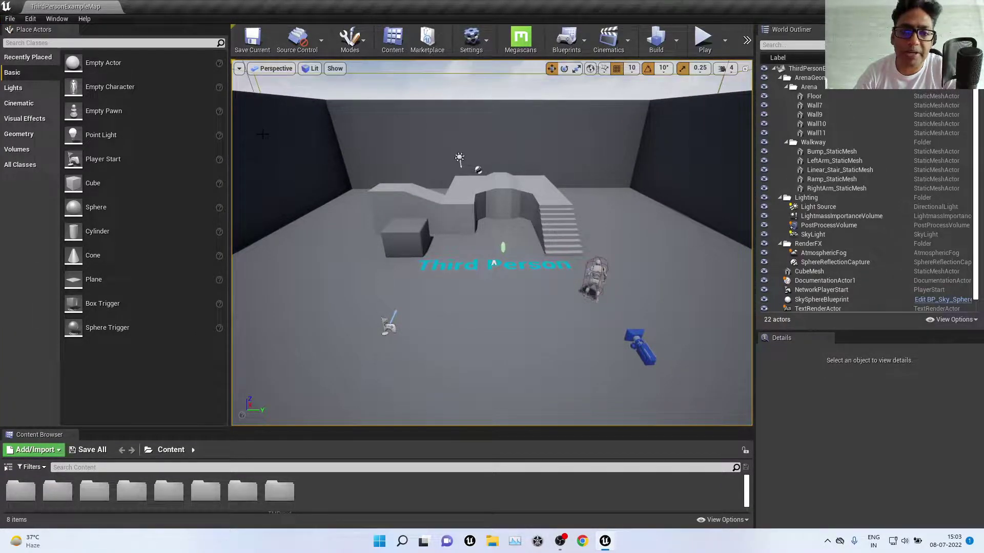
drag(230, 133, 171, 133)
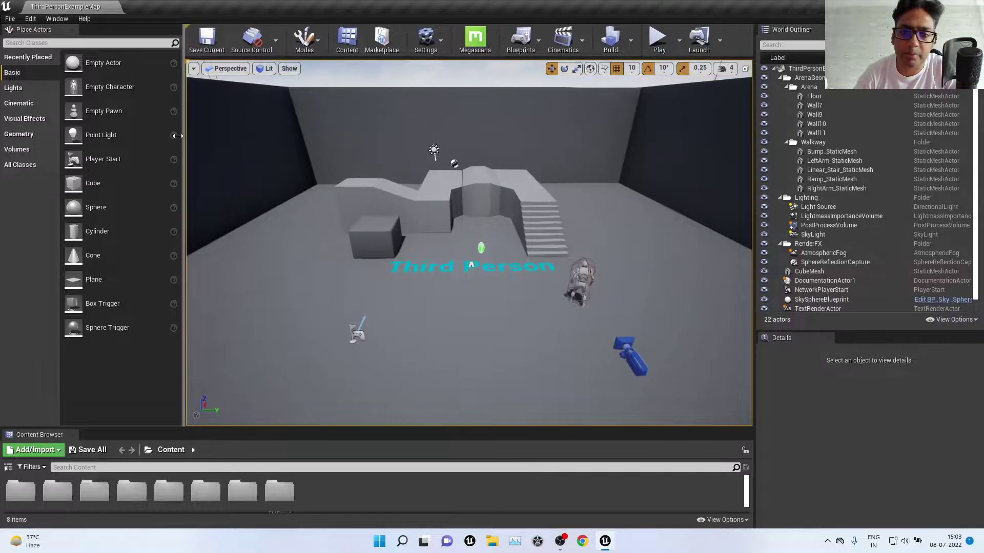
drag(754, 148, 835, 135)
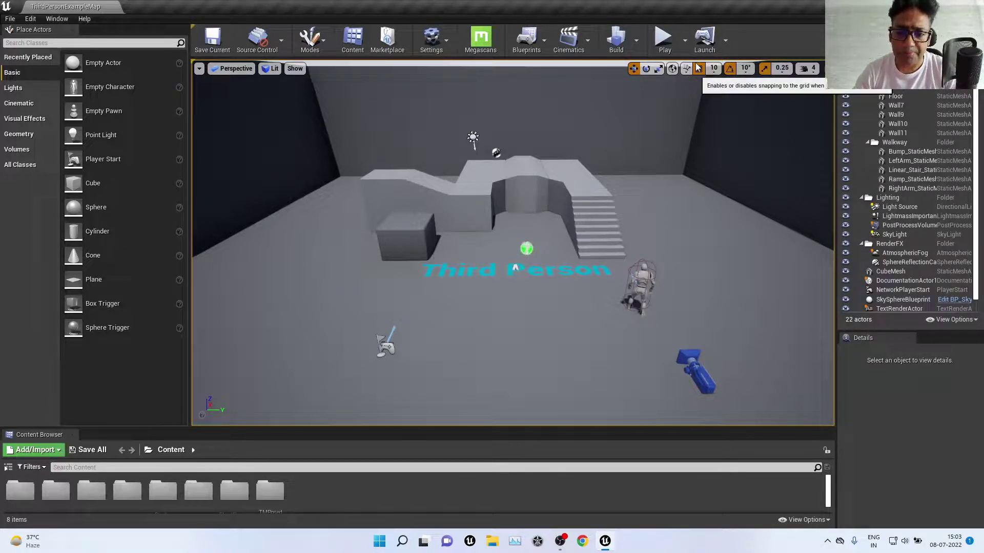
right_drag(633, 235, 641, 240)
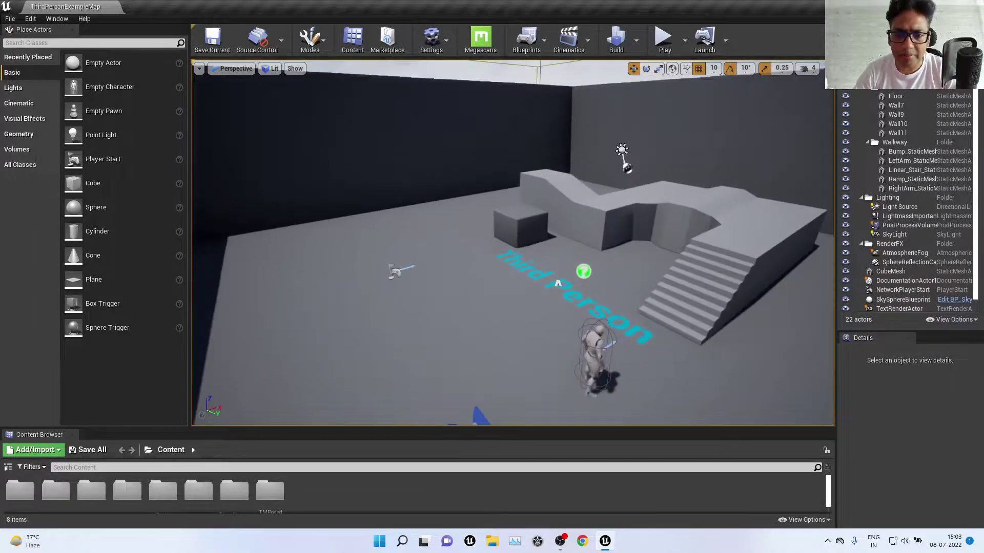
click(664, 38)
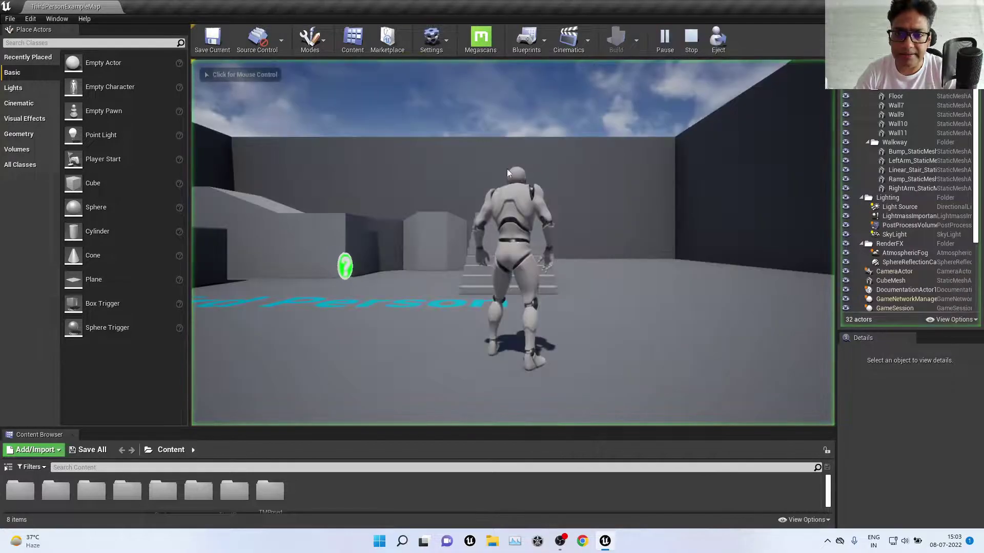
key(w)
key(w)
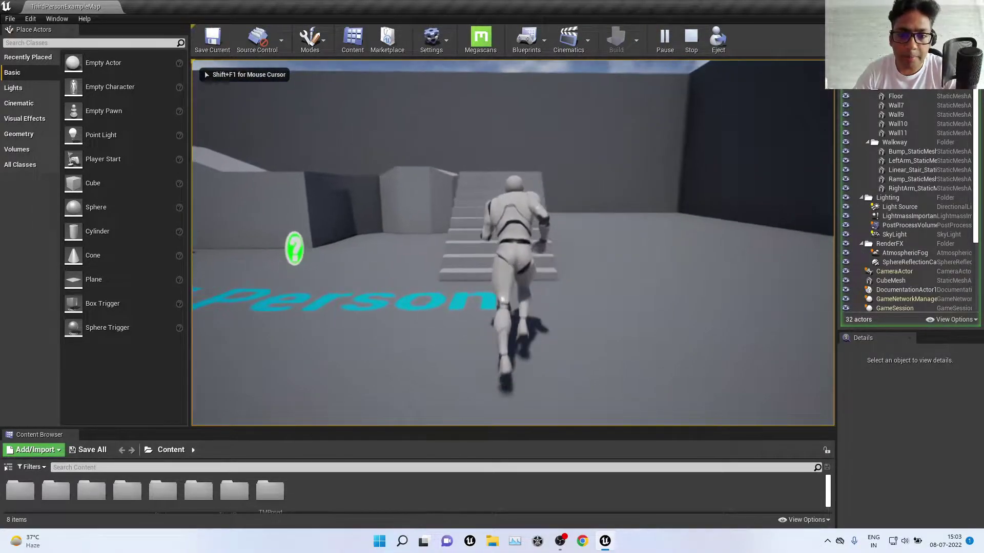
key(w)
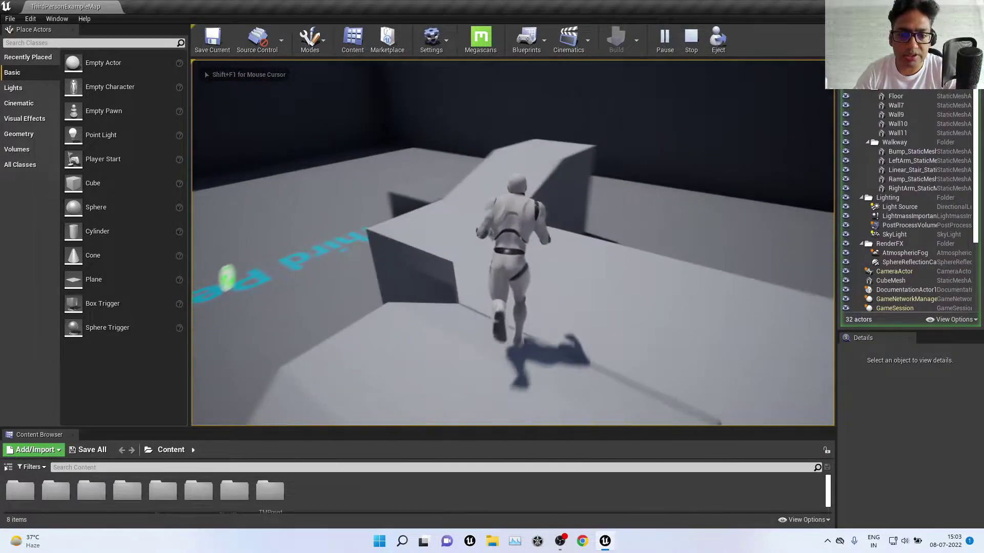
key(s)
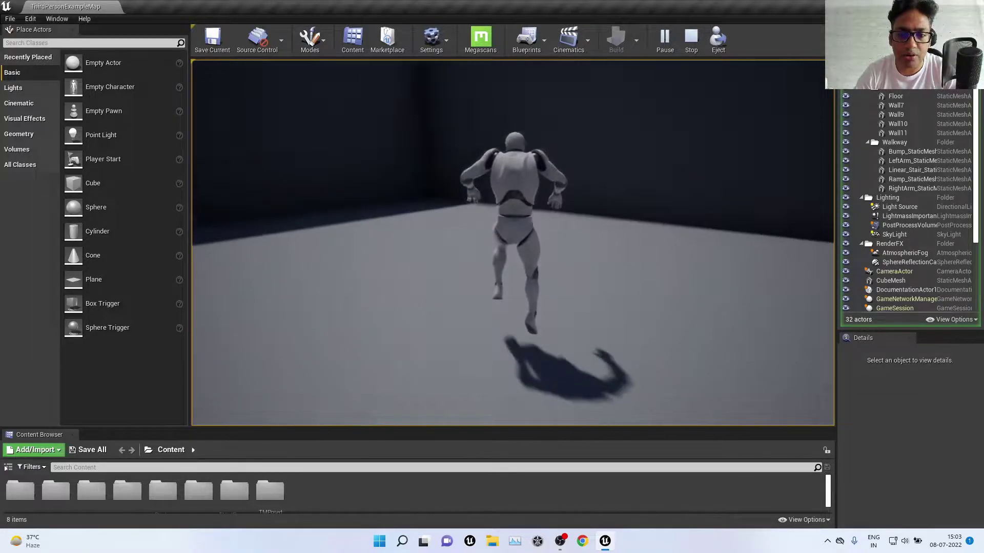
key(w)
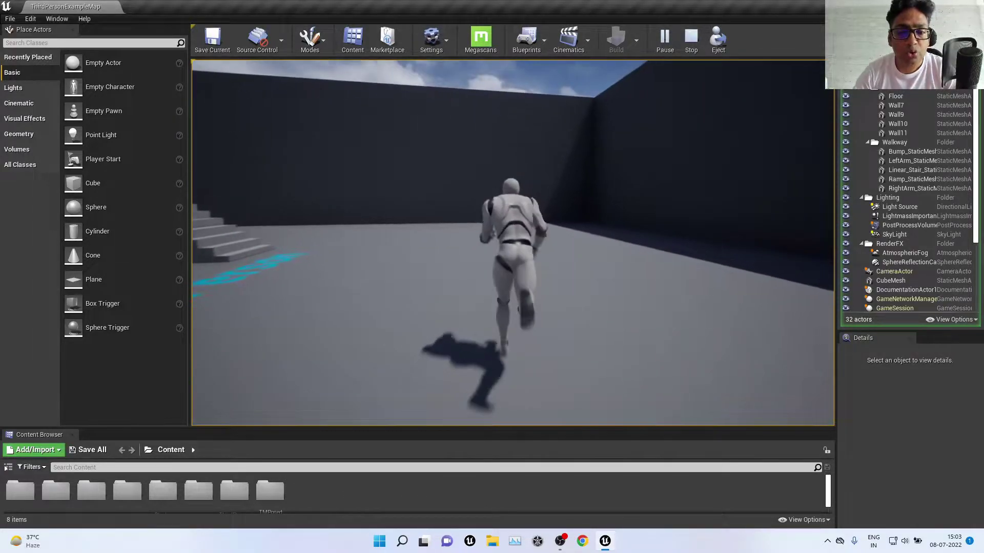
key(Escape)
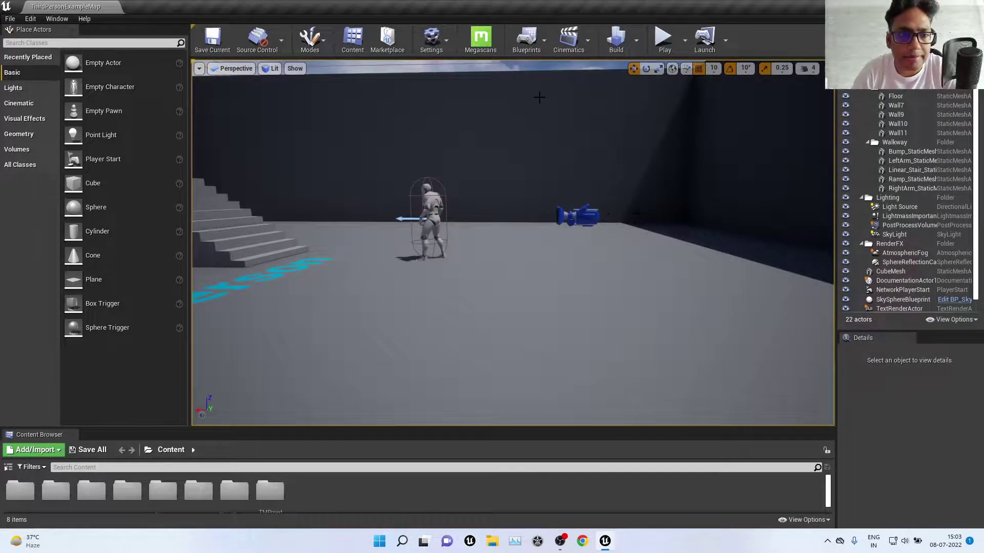
Switch the editor to Foliage mode and readjust the content area height.
click(310, 51)
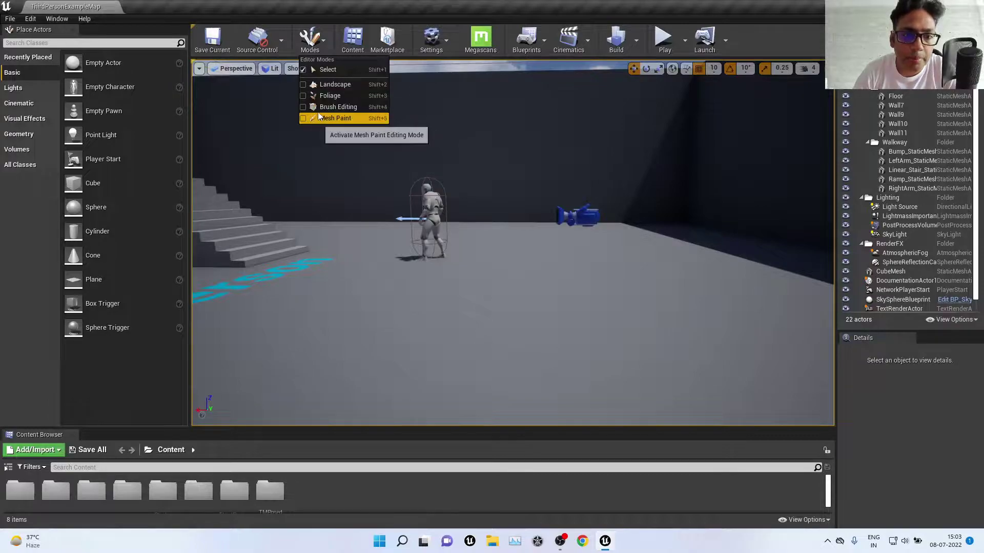
click(322, 99)
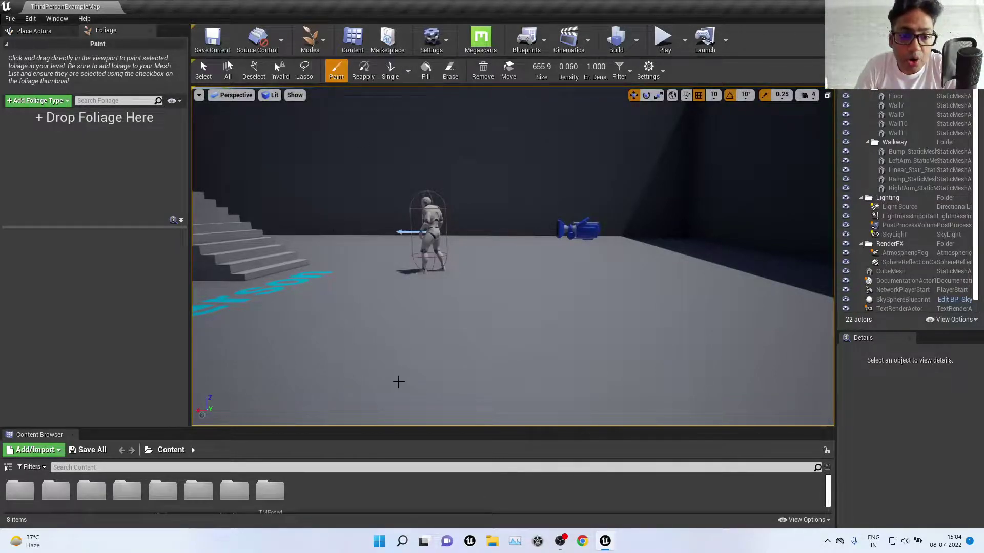
drag(455, 430, 469, 339)
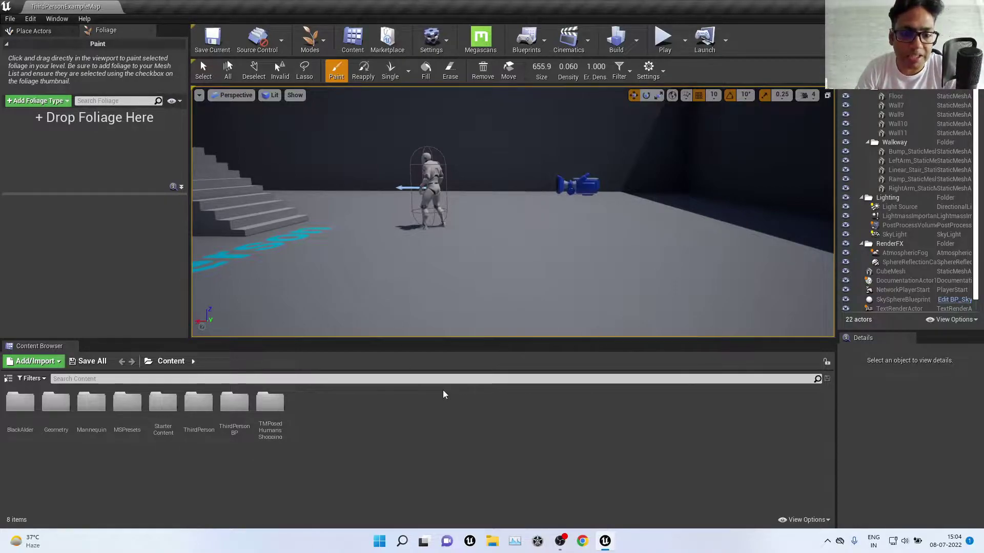
drag(457, 341, 447, 394)
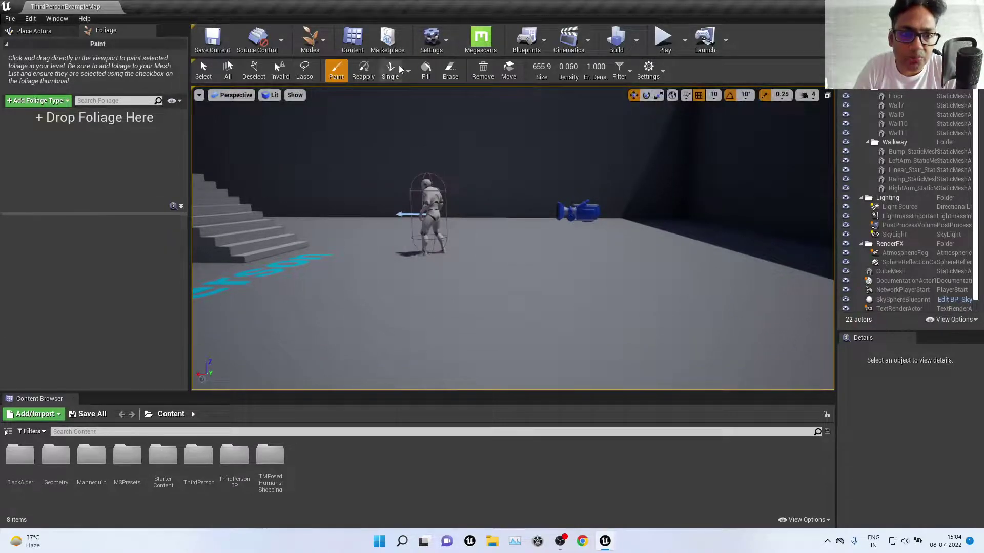
Try Landscape mode, then return to Foliage mode with the whole level in view.
click(310, 39)
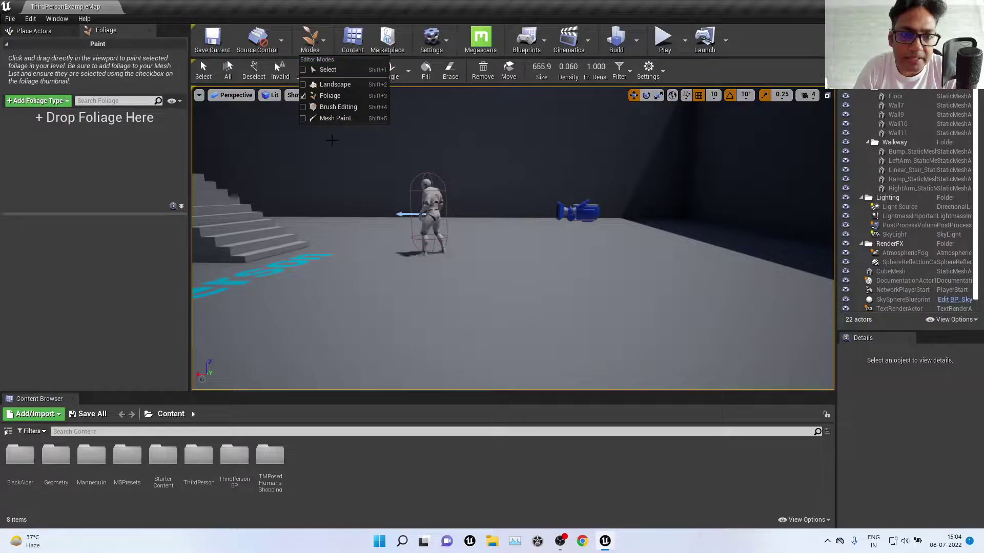
click(335, 84)
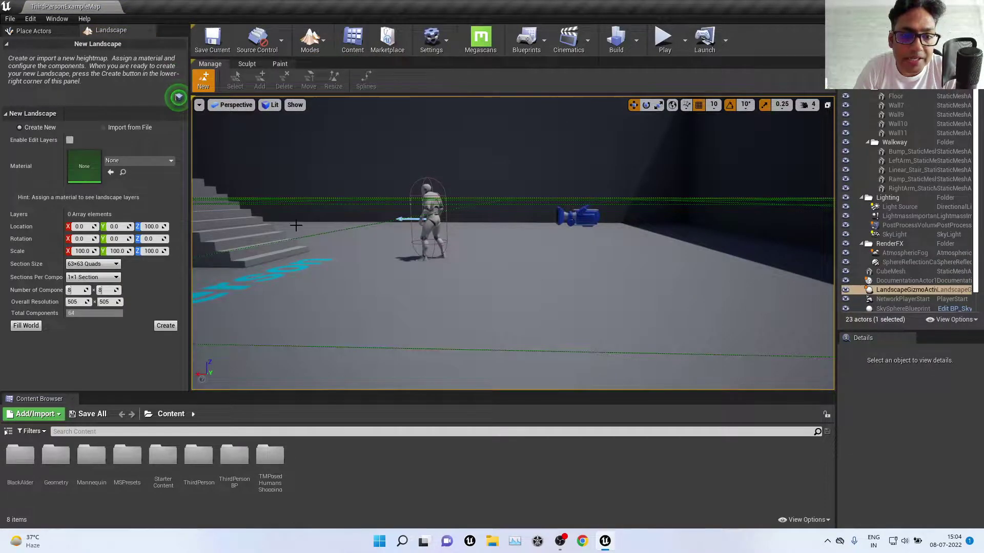
click(309, 44)
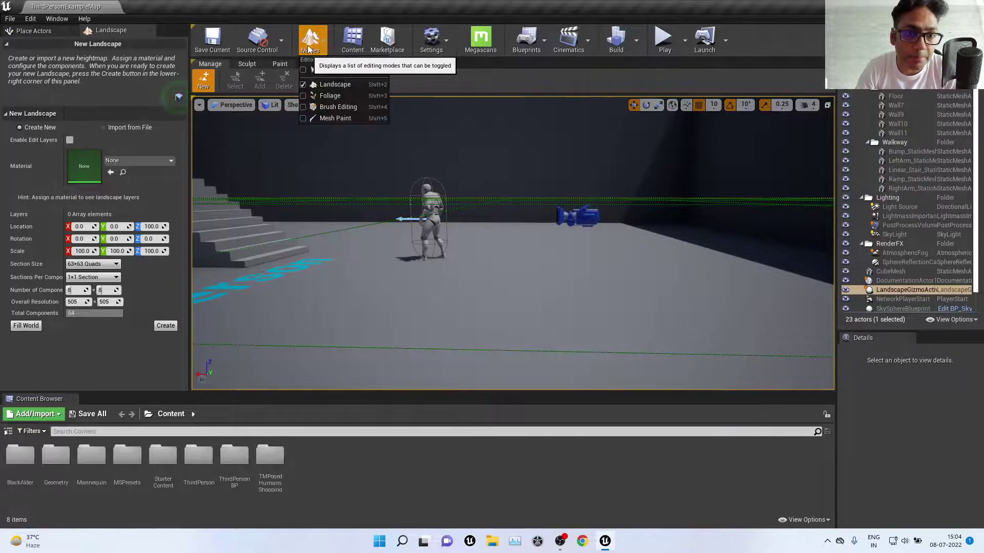
click(351, 95)
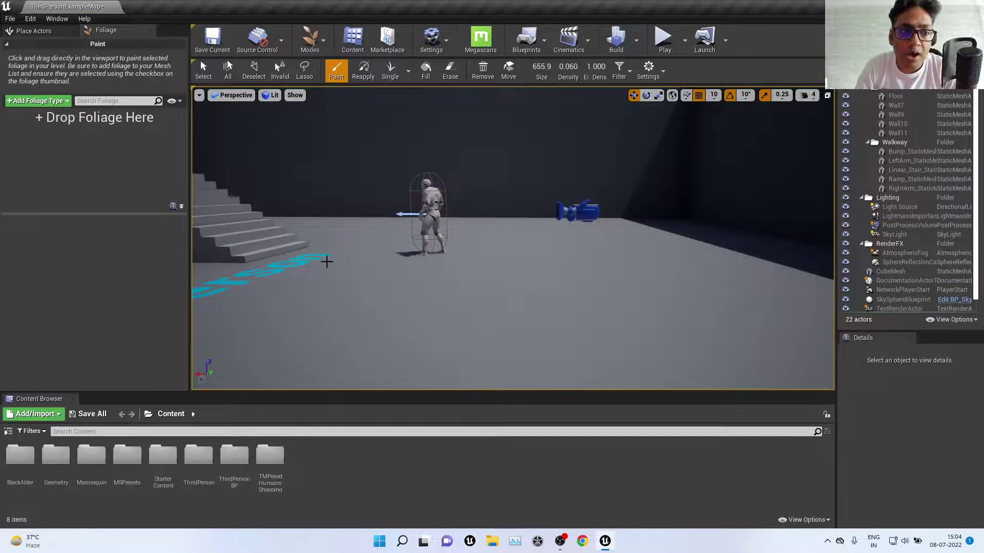
drag(435, 392, 444, 364)
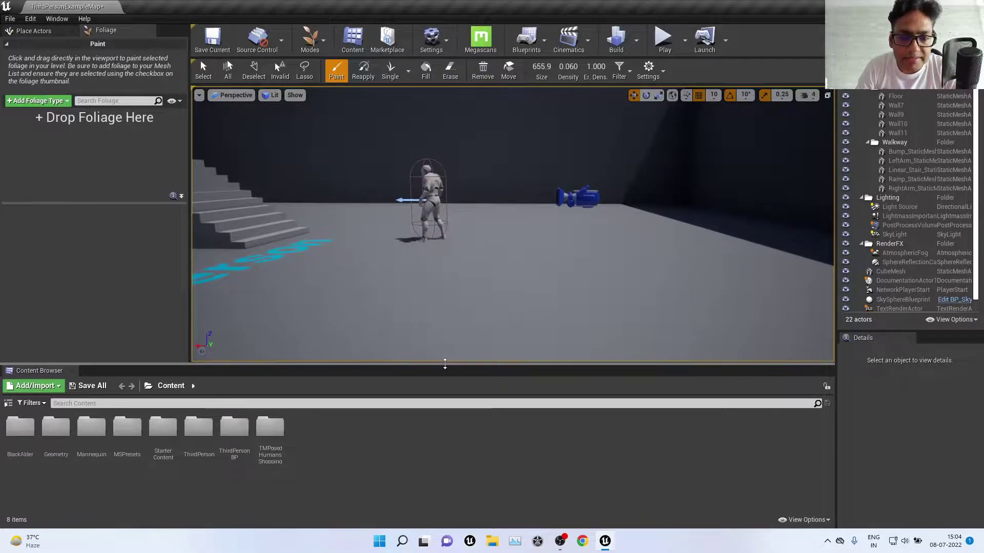
right_drag(496, 218, 500, 237)
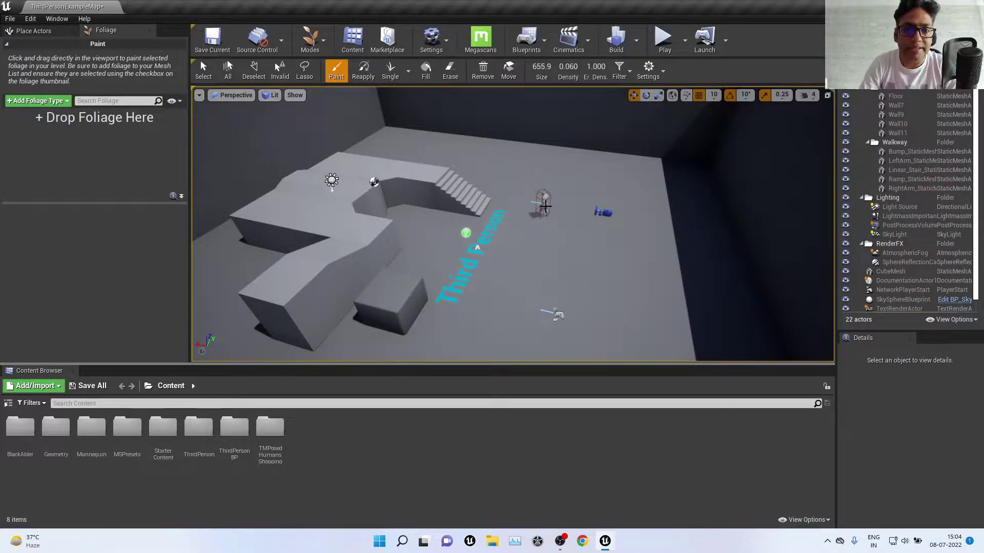
click(313, 48)
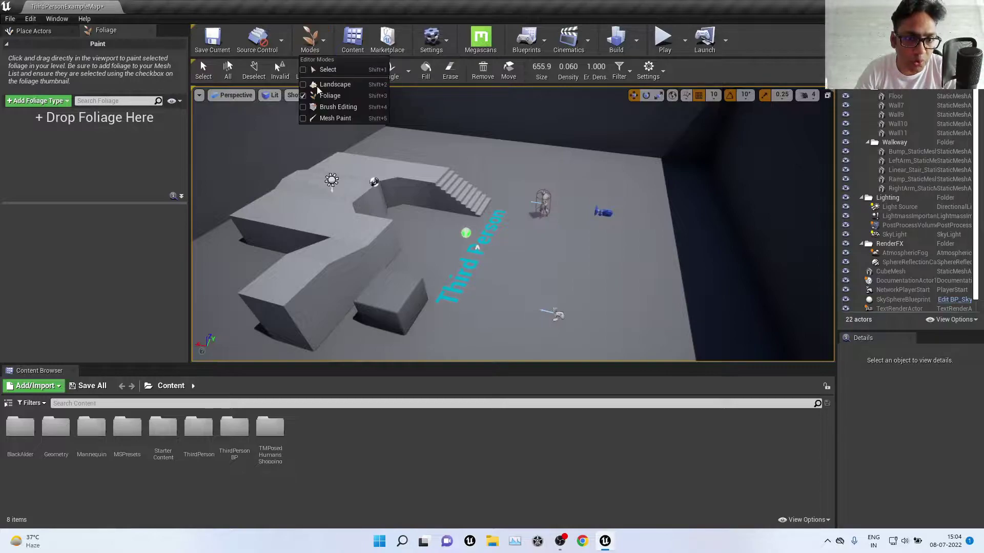
click(347, 94)
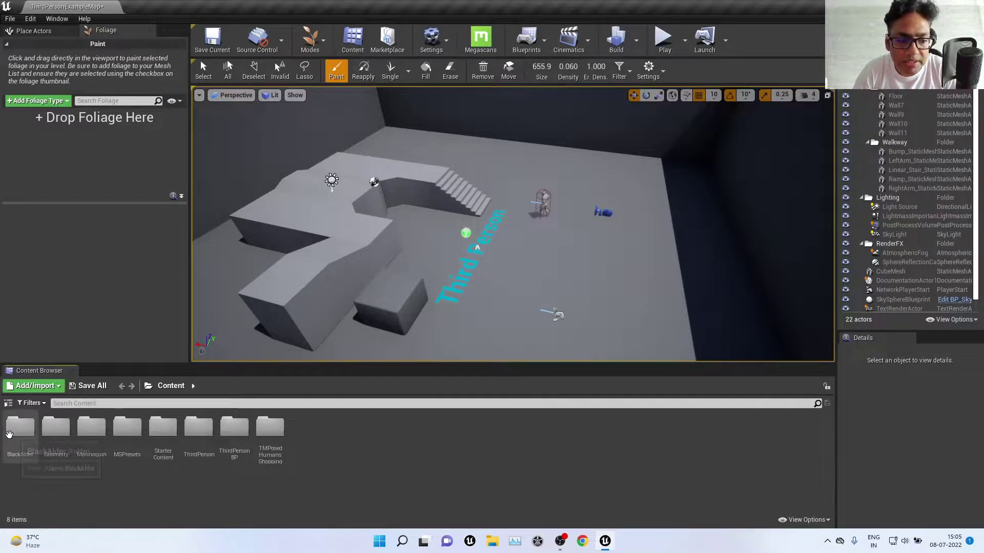
Browse to the BlackAlder > Geometry > PivotPainter folder in the Content Browser.
double_click(20, 430)
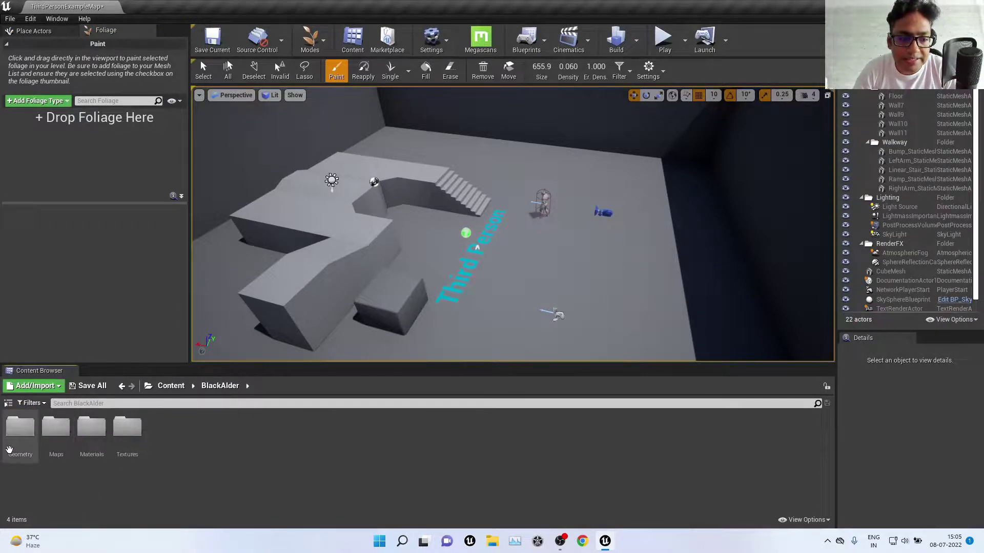
click(19, 429)
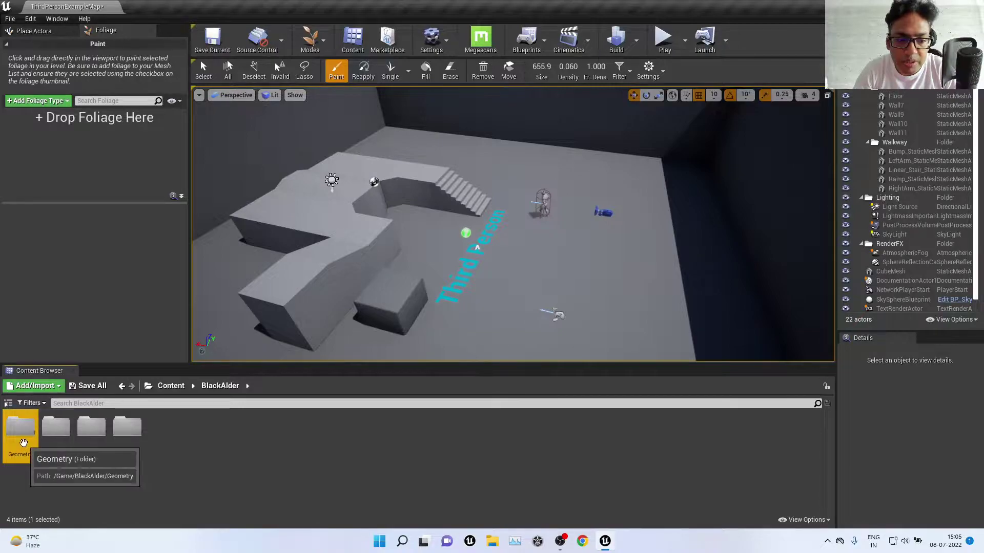
double_click(19, 434)
double_click(15, 433)
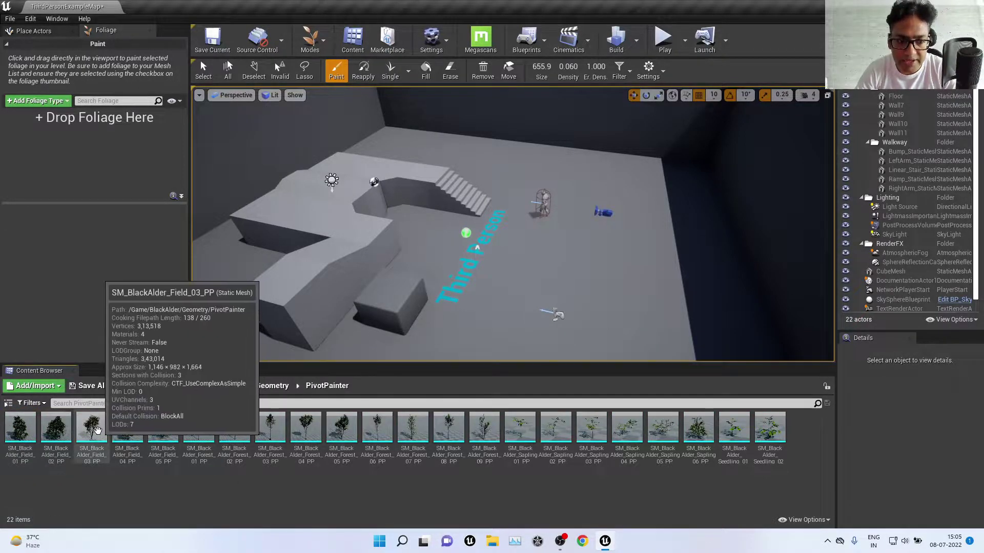
Preview SM_BlackAlder_Field_03_PP in the Static Mesh Editor, orbit it, then close it.
click(93, 441)
double_click(92, 441)
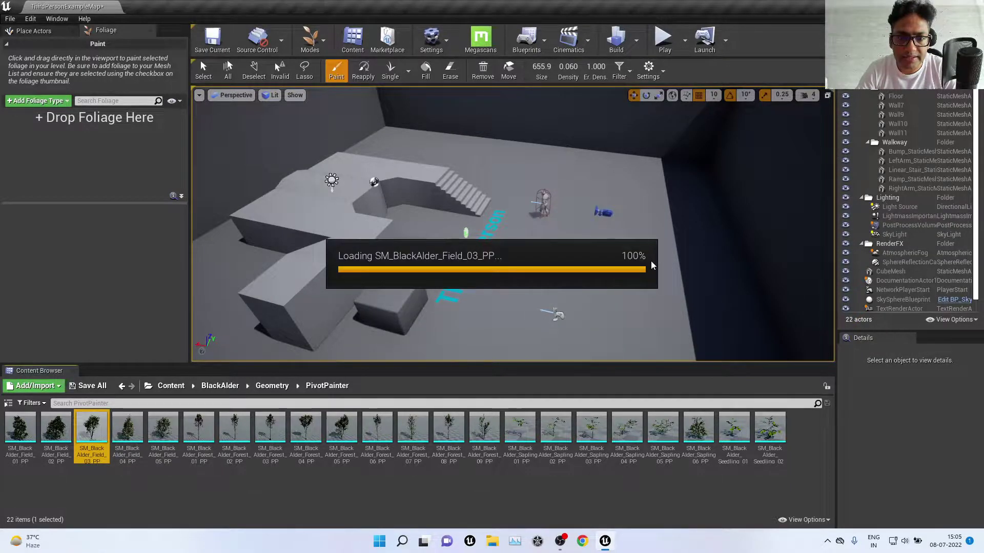
scroll(403, 299, down, 5)
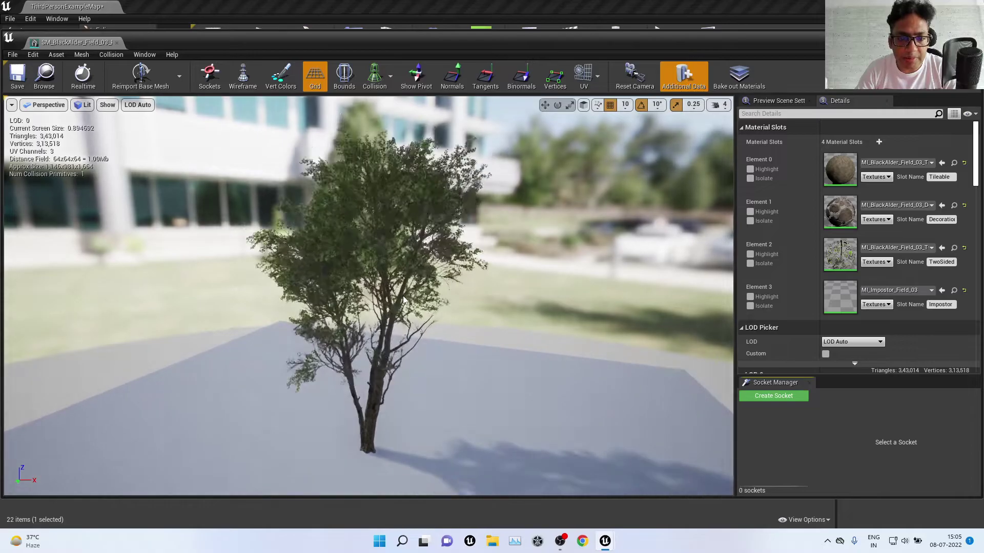
drag(270, 275, 287, 271)
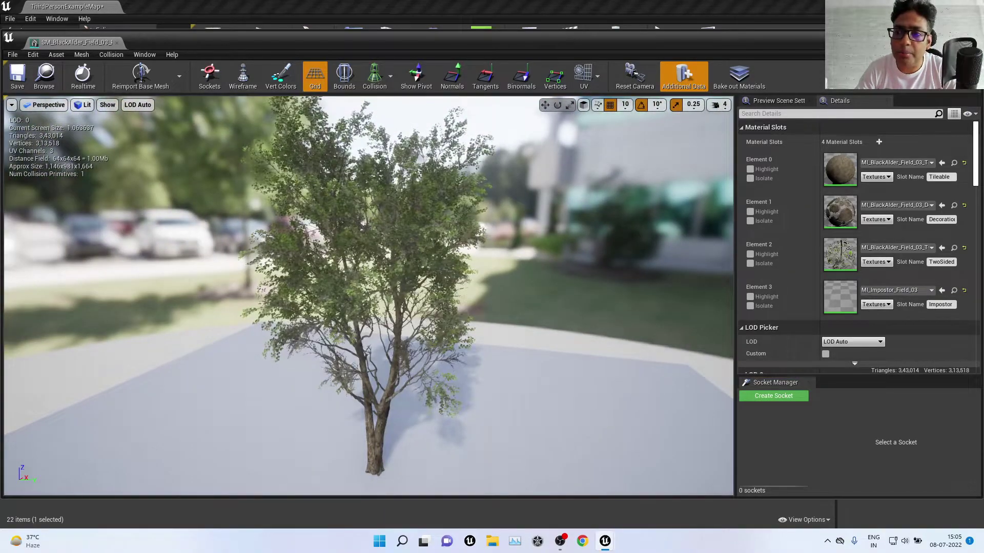
click(117, 42)
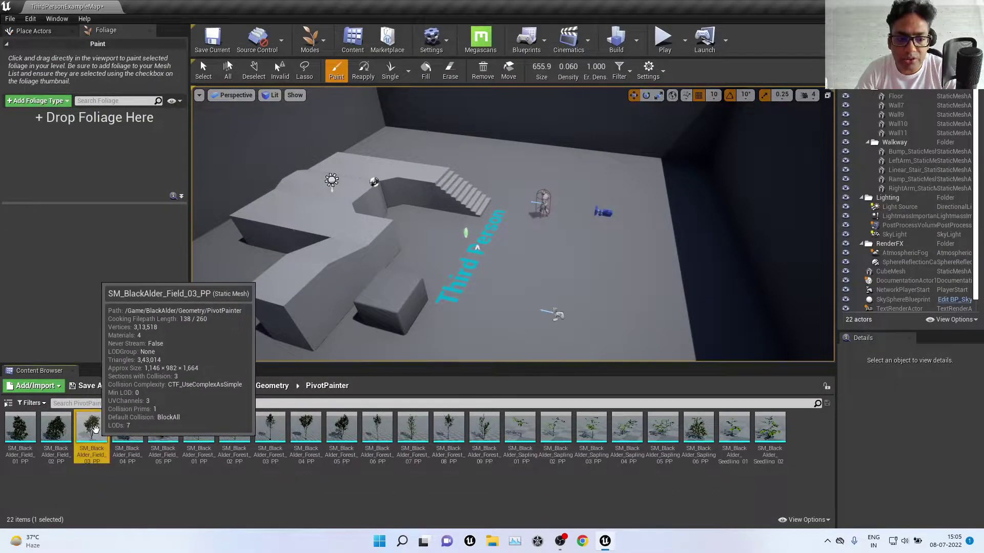
Drop an SM_BlackAlder_Field_03_PP tree into the level.
drag(91, 428, 606, 245)
mouse_move(606, 245)
right_down()
mouse_move(513, 225)
mouse_move(502, 241)
right_up()
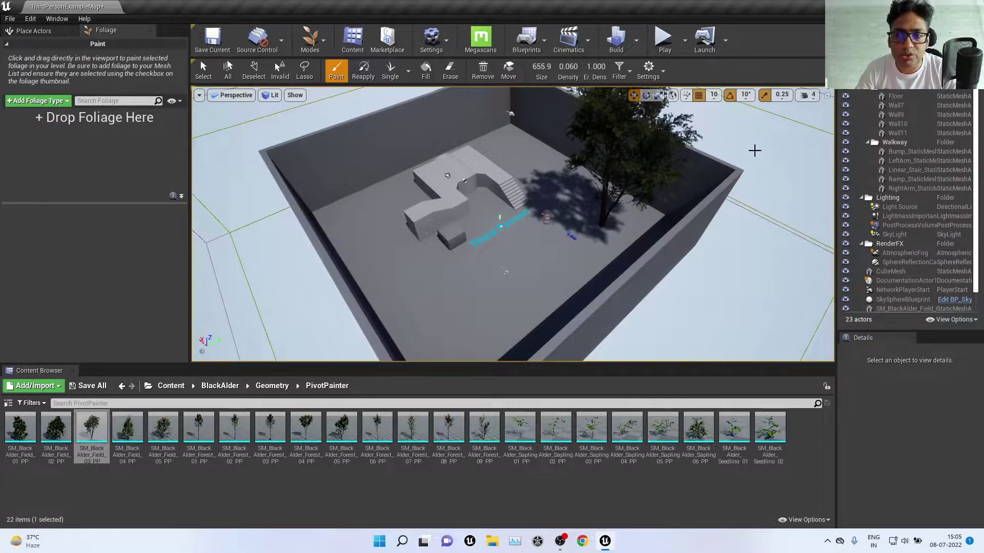
right_drag(512, 225, 502, 236)
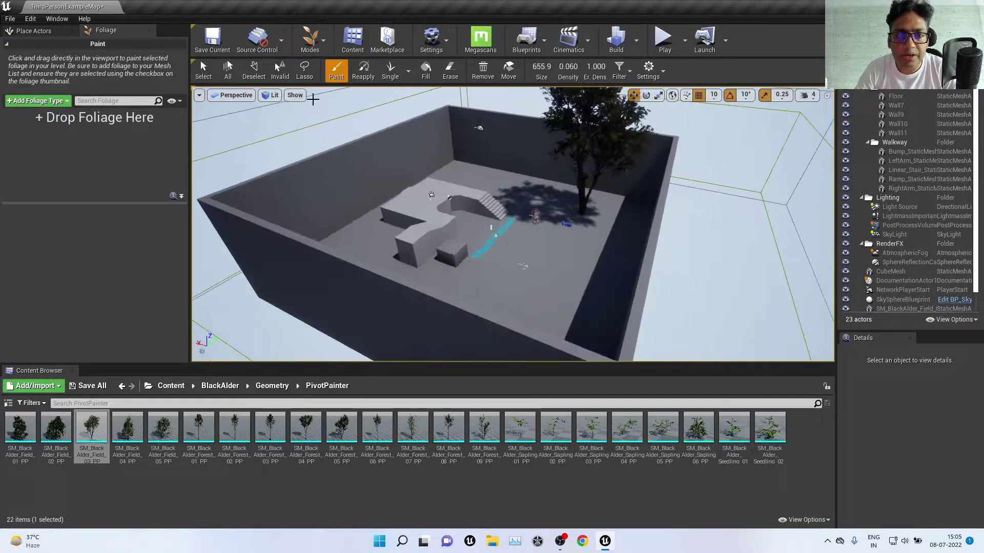
In Select mode, move the tree to the room centre and Alt-drag two copies beside it.
click(310, 41)
click(318, 71)
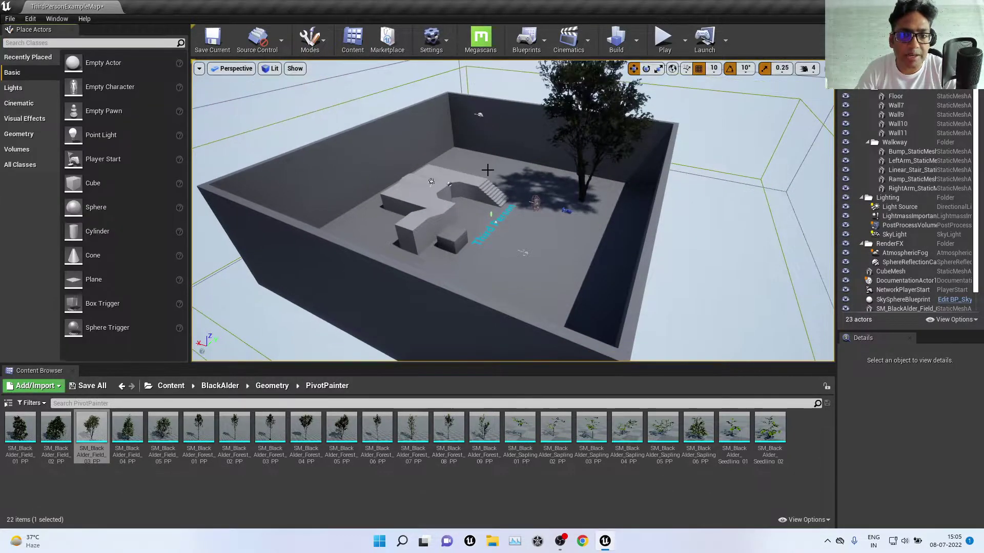
click(579, 154)
right_drag(597, 219, 597, 220)
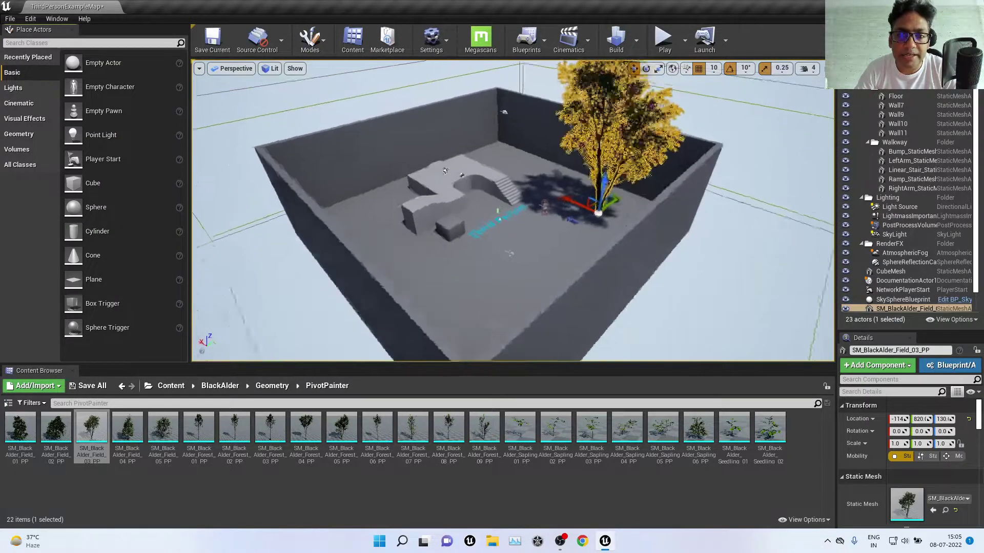
drag(596, 219, 478, 249)
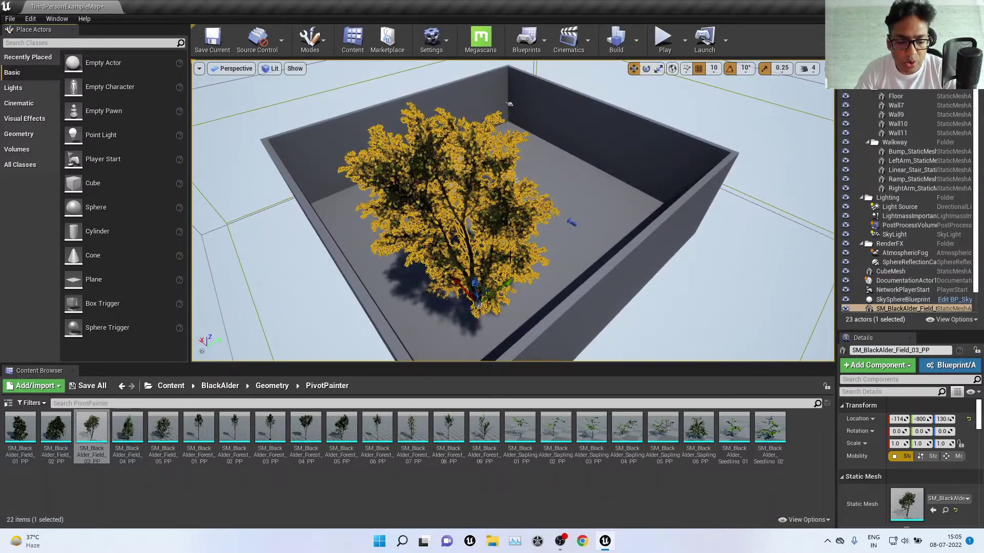
alt+drag(493, 293, 638, 221)
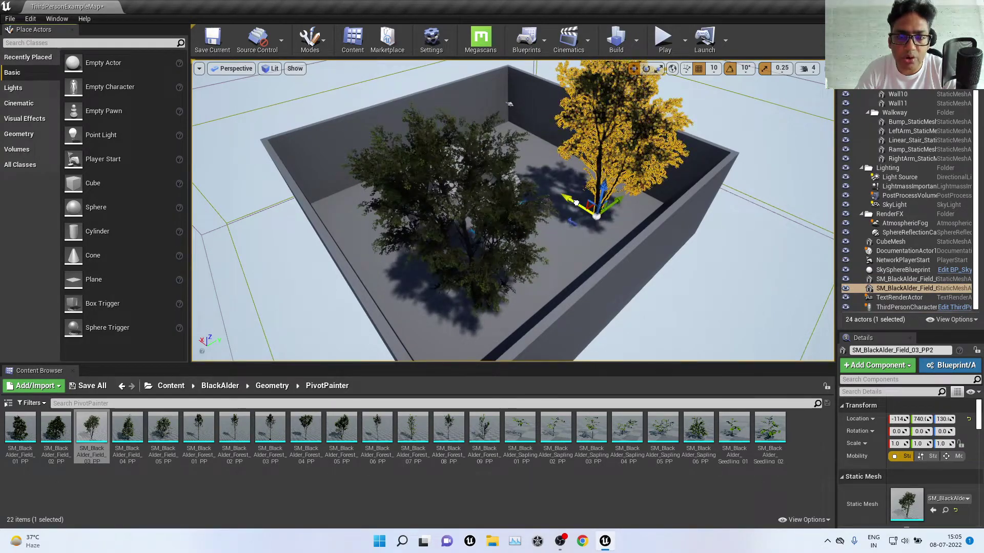
alt+drag(575, 203, 538, 125)
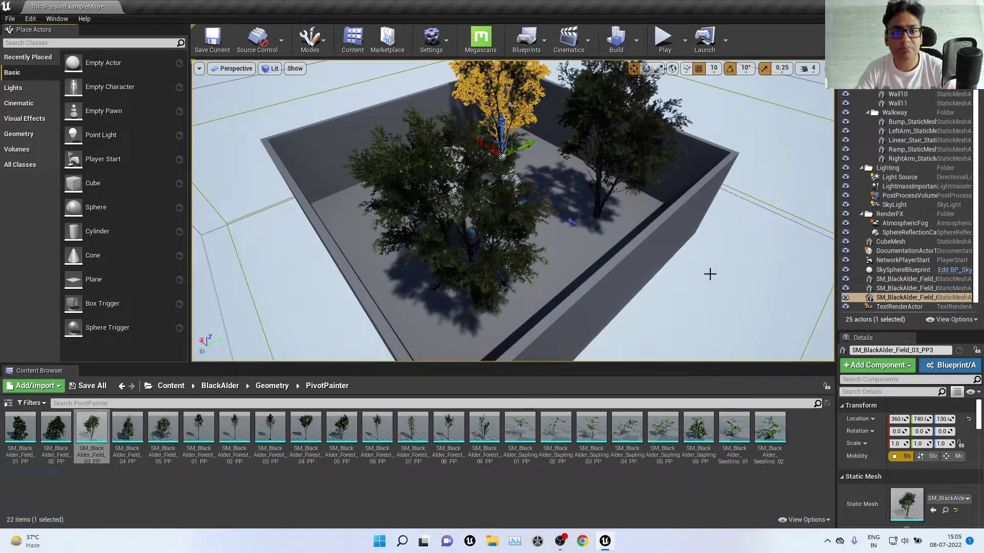
click(709, 274)
Place an SM_BlackAlder_Seedling_01 plant on the walled yard floor.
right_drag(496, 244, 496, 244)
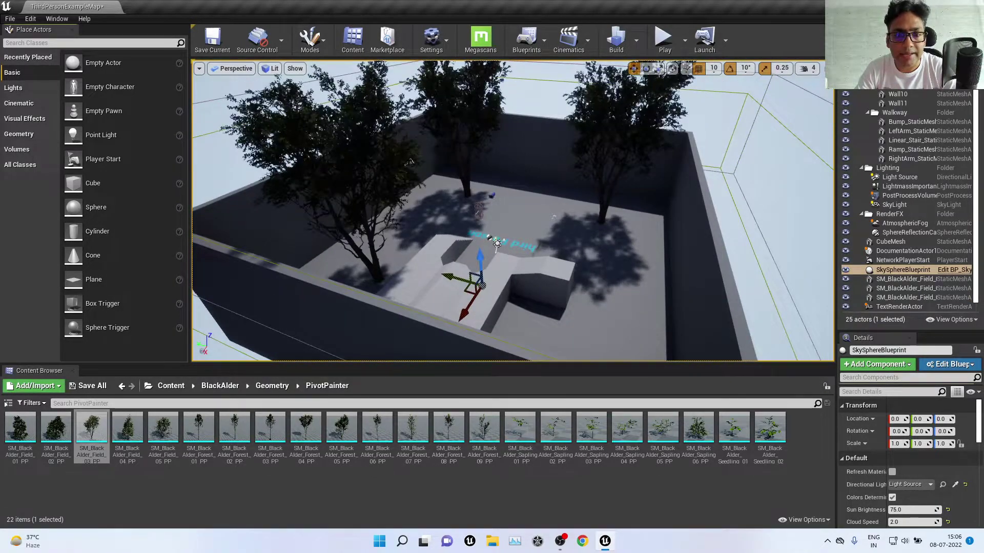
right_drag(426, 202, 426, 202)
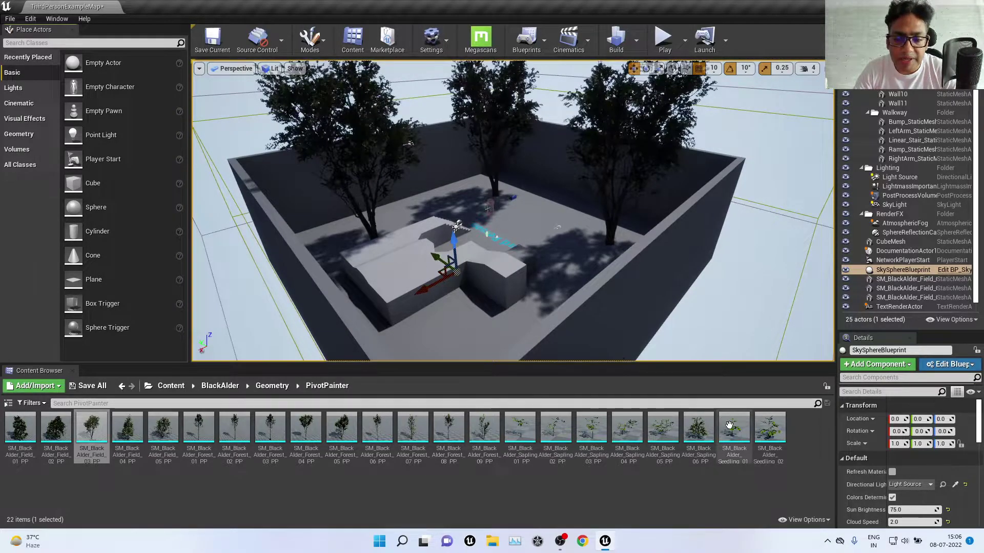
drag(731, 439, 538, 233)
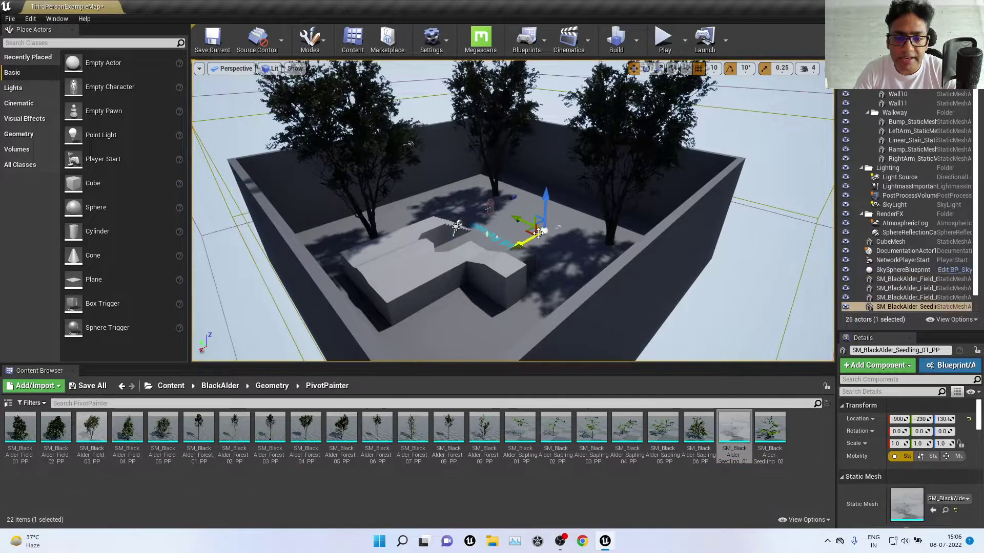
Focus the seedling with F and Alt-drag several copies around it into a cluster.
key(f)
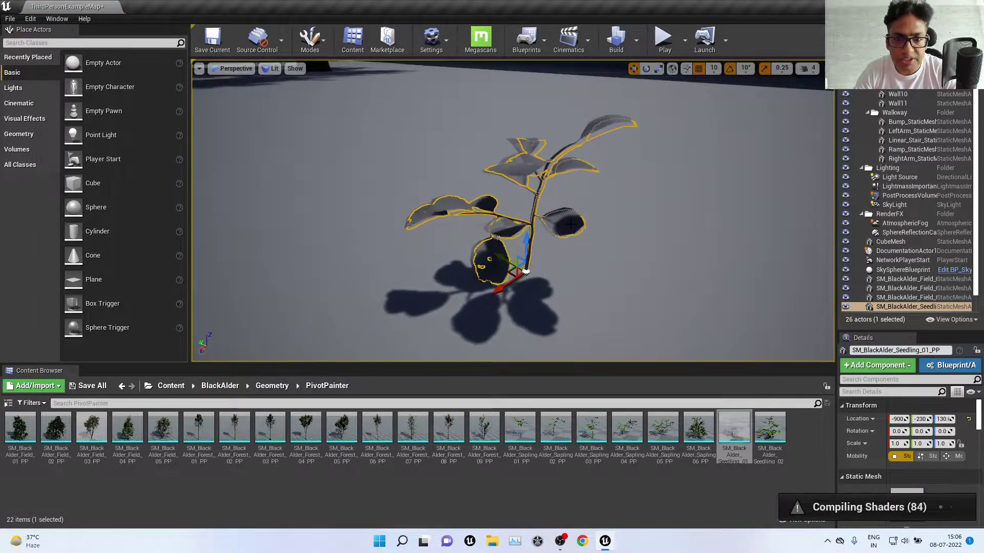
click(514, 220)
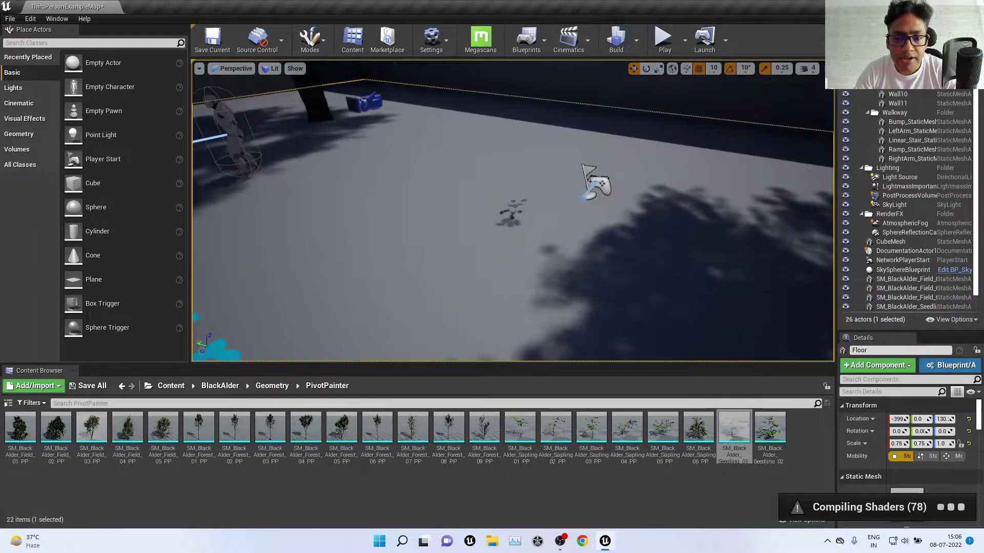
mouse_move(578, 229)
right_down()
mouse_move(513, 215)
mouse_move(545, 220)
right_up()
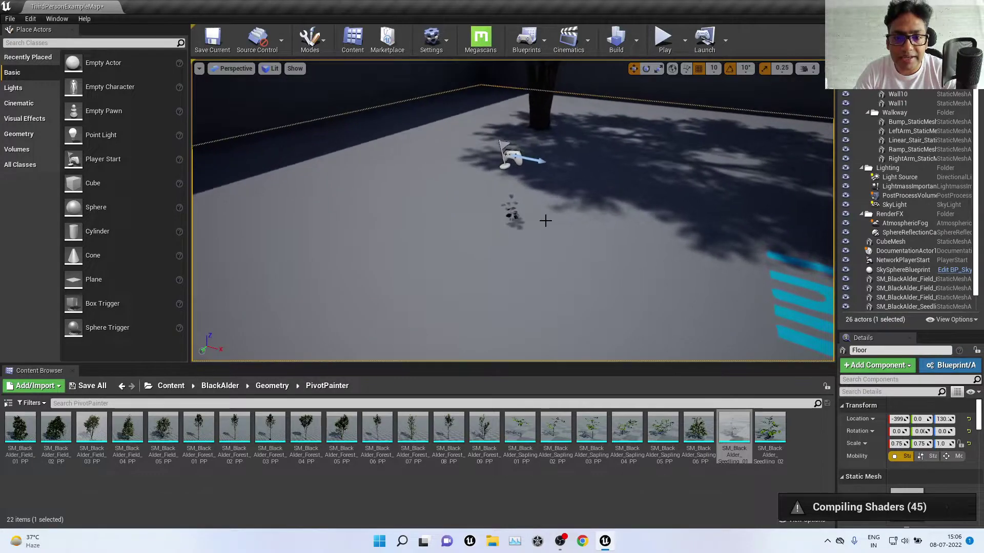
scroll(508, 232, up, 3)
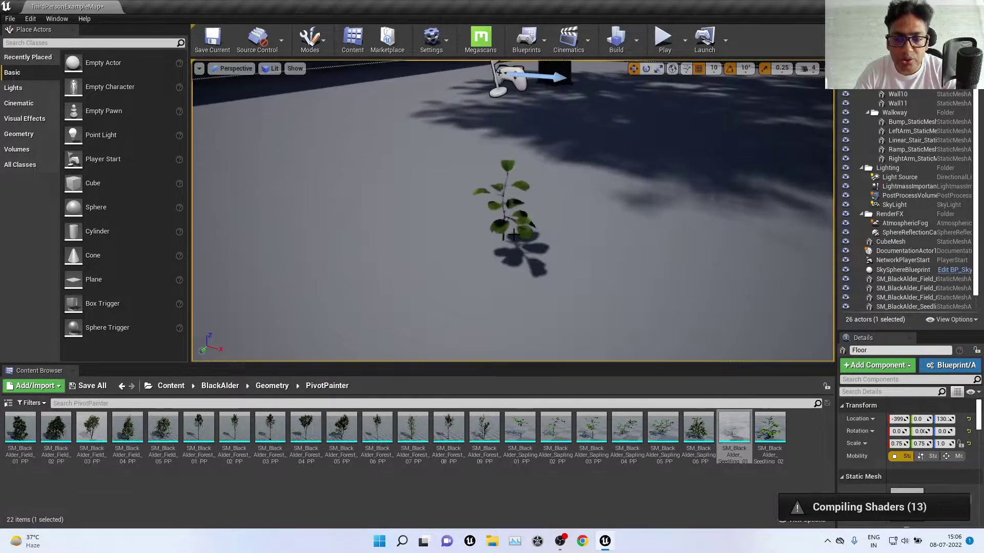
scroll(508, 229, up, 2)
scroll(507, 225, down, 5)
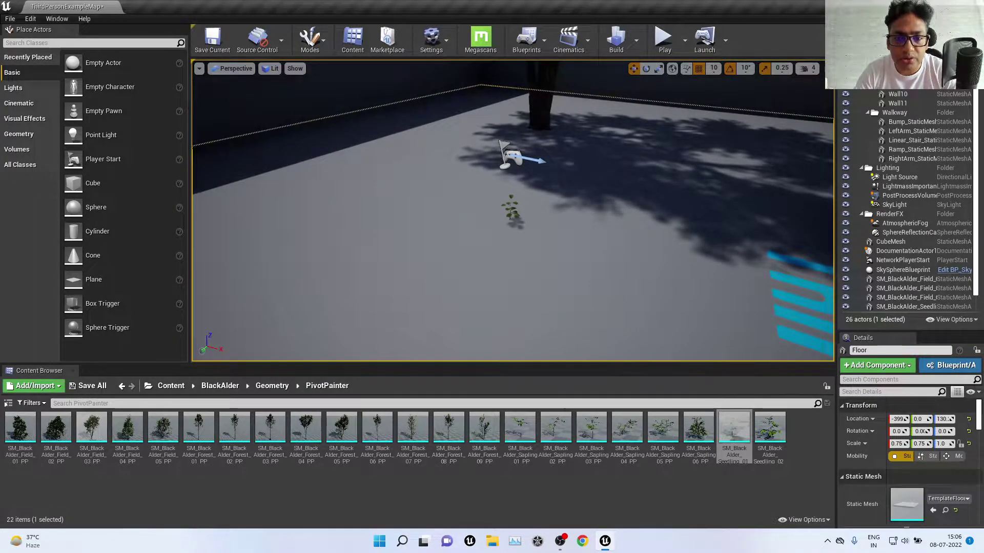
click(510, 211)
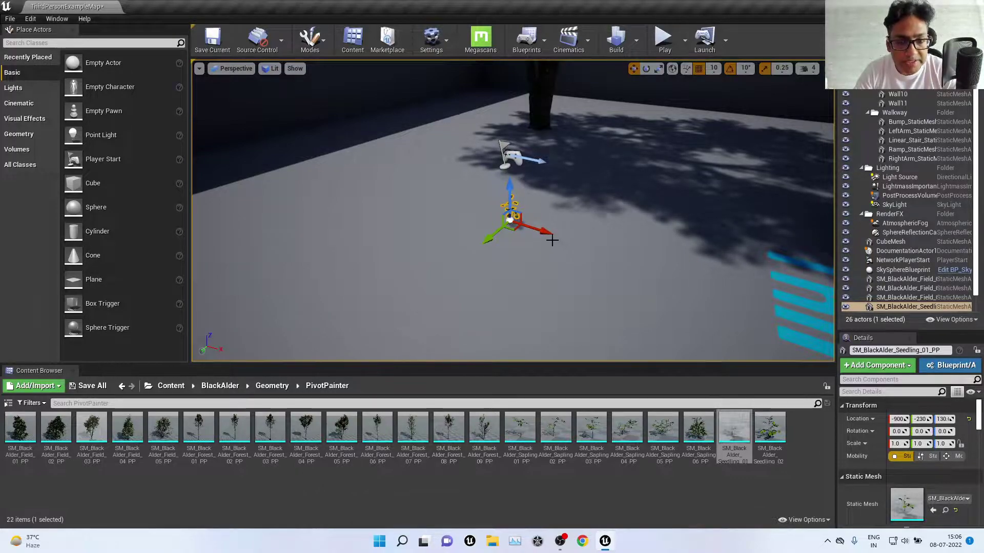
alt+drag(536, 231, 590, 245)
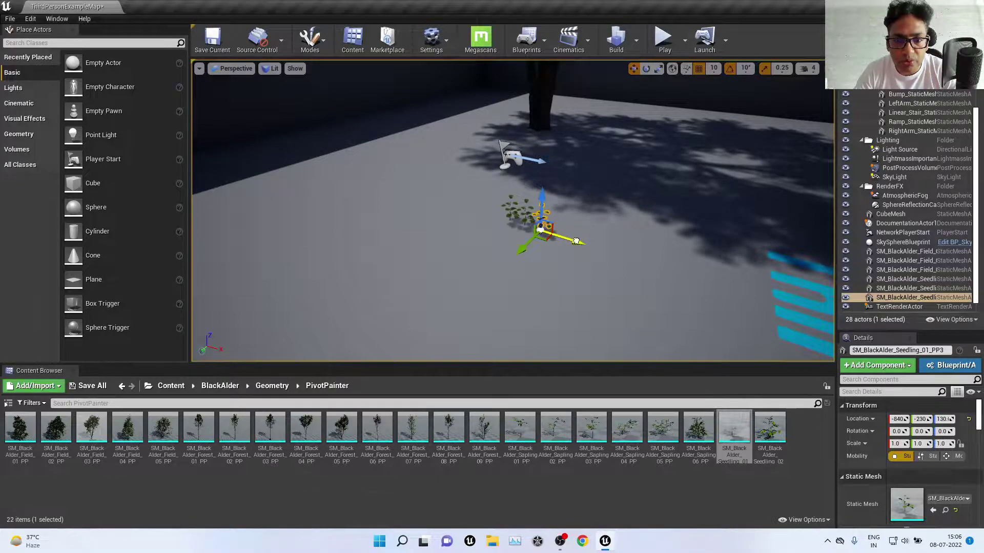
alt+drag(544, 253, 508, 270)
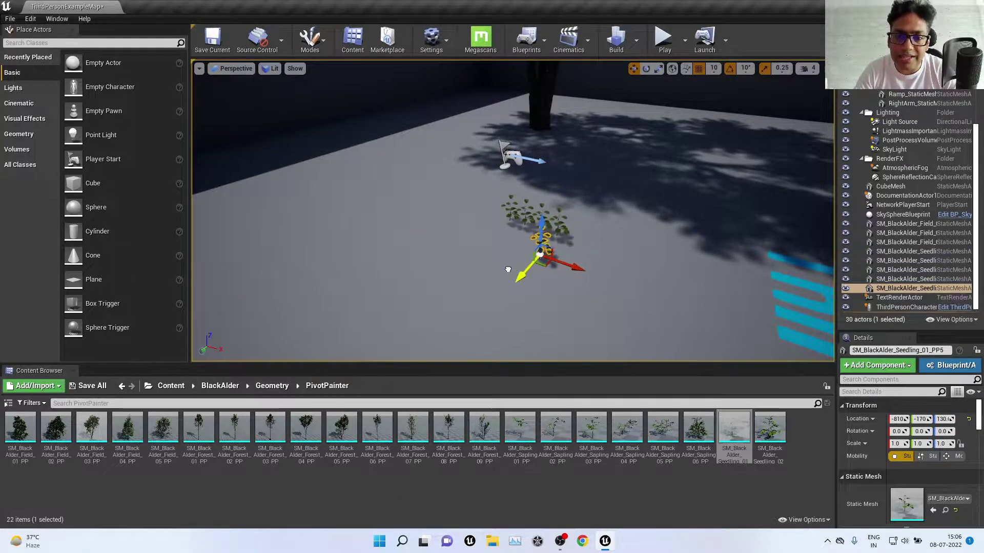
mouse_move(572, 265)
alt+mouse_down()
mouse_move(492, 248)
mouse_move(584, 242)
mouse_move(577, 246)
alt+mouse_up()
Widen the World Outliner to show full actor names, then fly over the trees and seedlings.
click(588, 245)
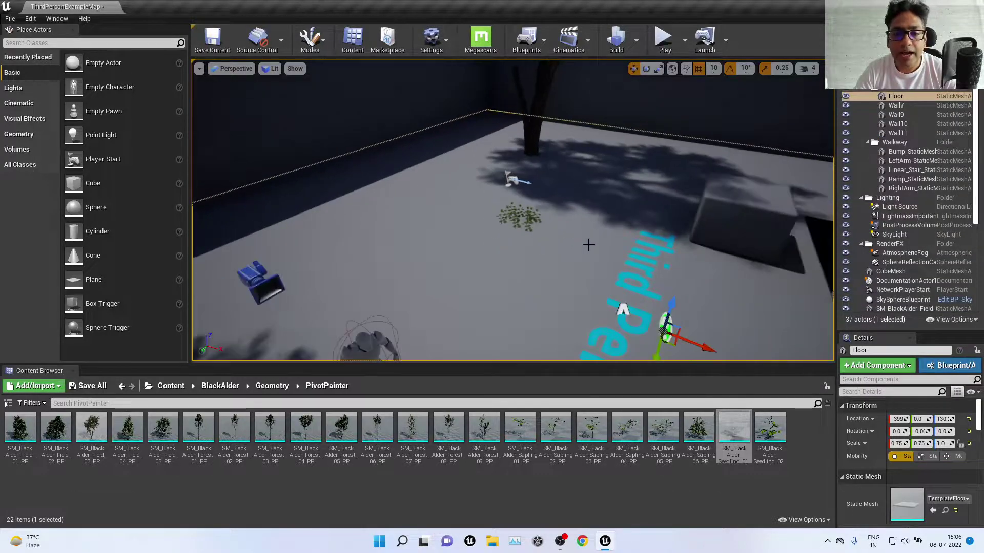
scroll(588, 245, down, 5)
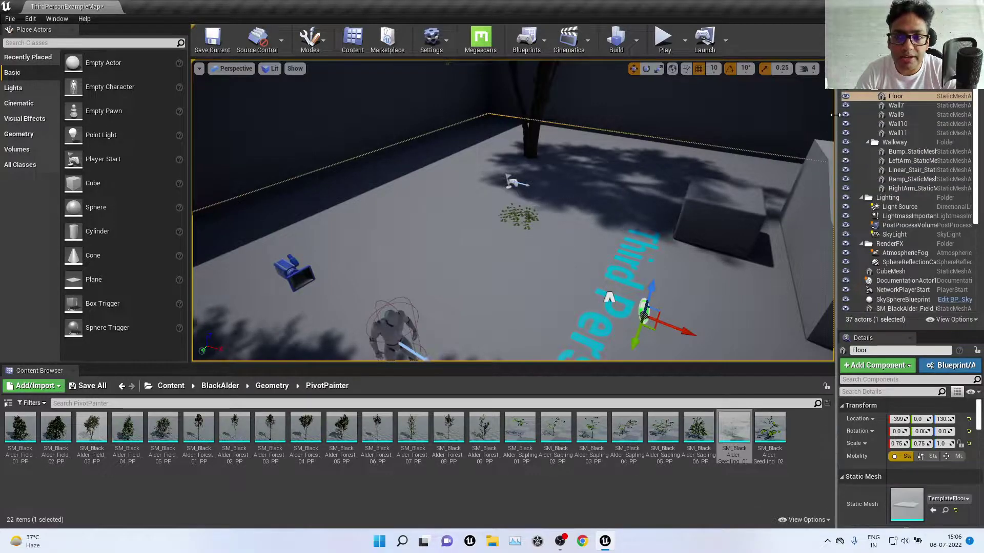
drag(838, 118, 759, 119)
scroll(433, 207, down, 3)
scroll(433, 207, down, 3)
right_drag(433, 207, 503, 172)
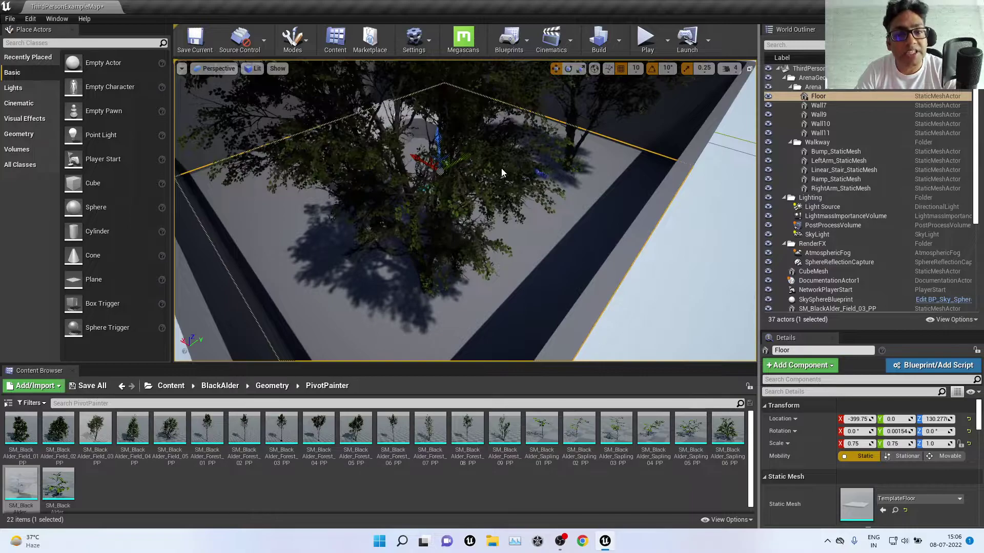
mouse_move(503, 172)
right_down()
mouse_move(326, 240)
mouse_move(343, 175)
mouse_move(328, 204)
mouse_move(359, 205)
mouse_move(290, 237)
right_up()
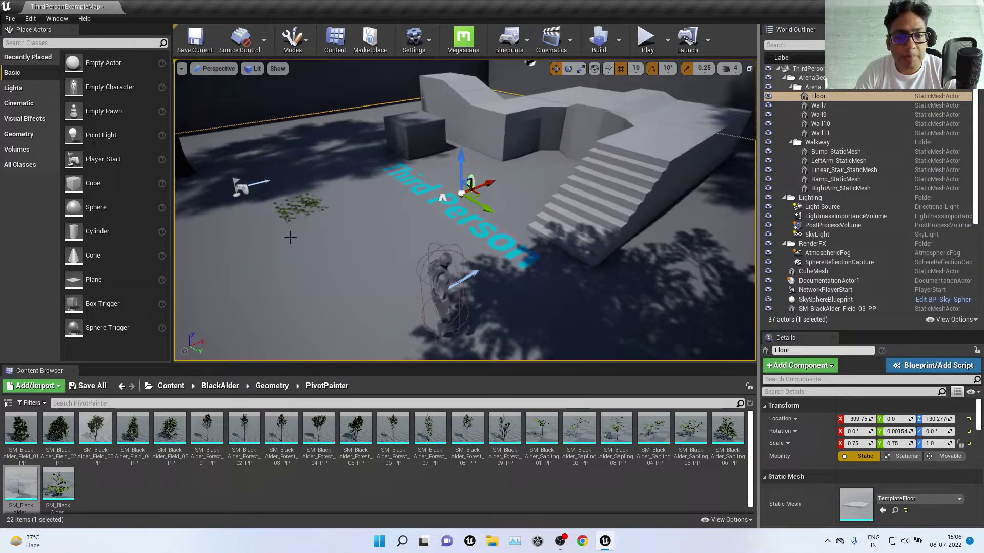
Shift-select SM_BlackAlder_Field_03_PP through SM_BlackAlder_Seedling_01_PP12 in the World Outliner and delete them.
click(306, 212)
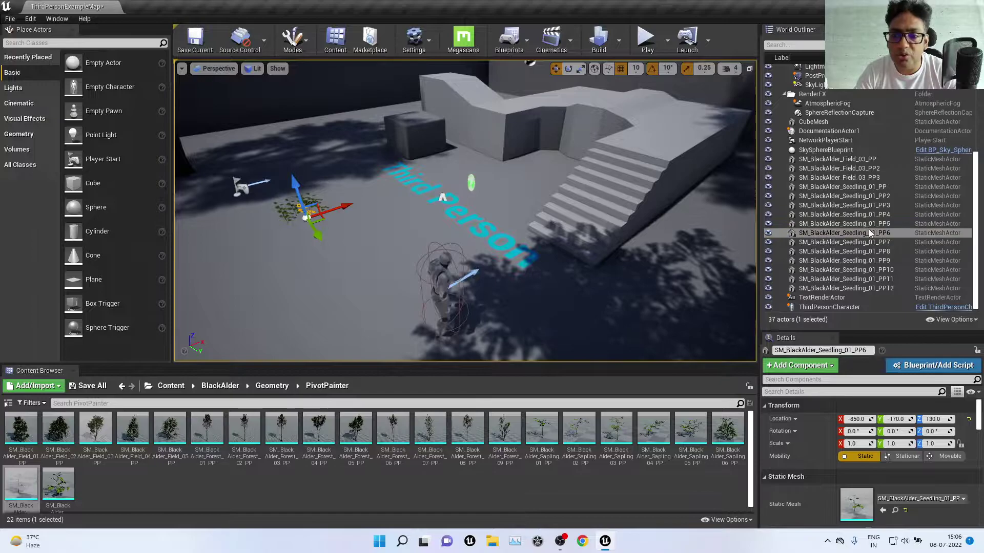
click(822, 160)
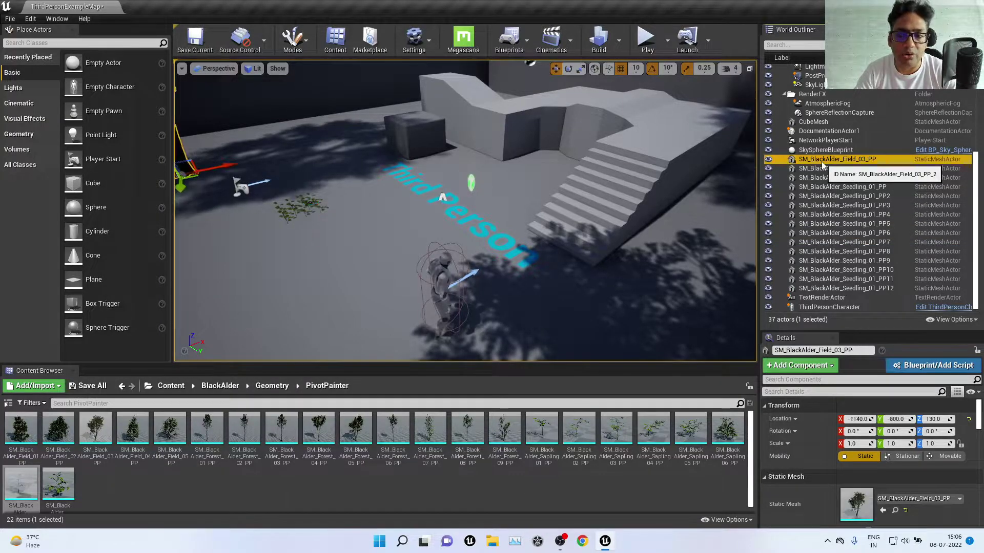
key(f)
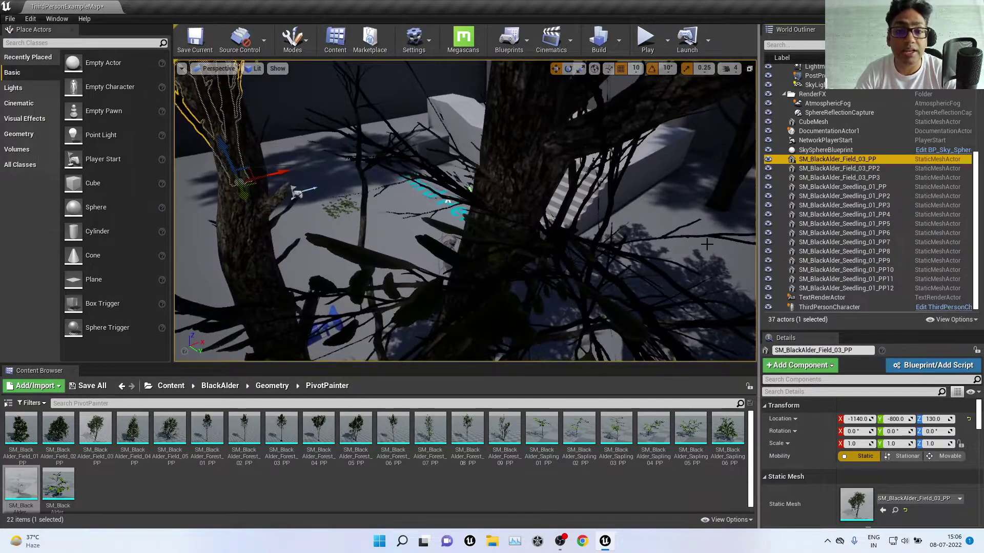
shift+click(838, 290)
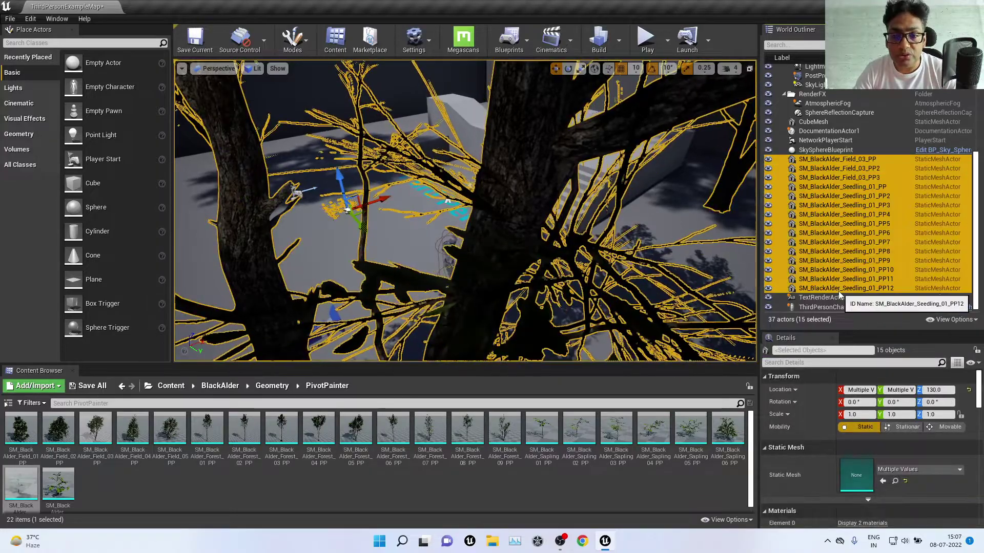
key(Delete)
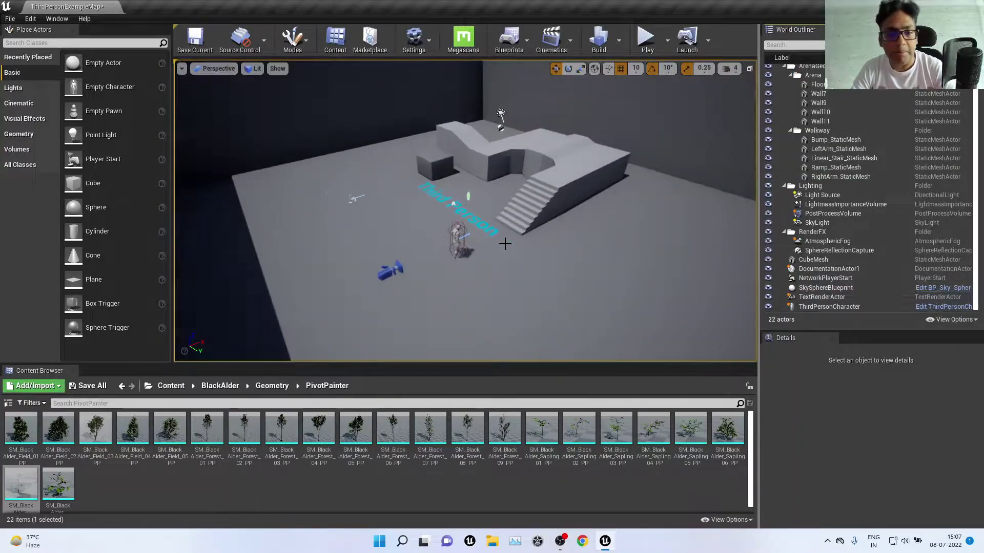
Orbit to face the stairs and switch the editor back to Foliage mode.
alt+drag(447, 209, 369, 235)
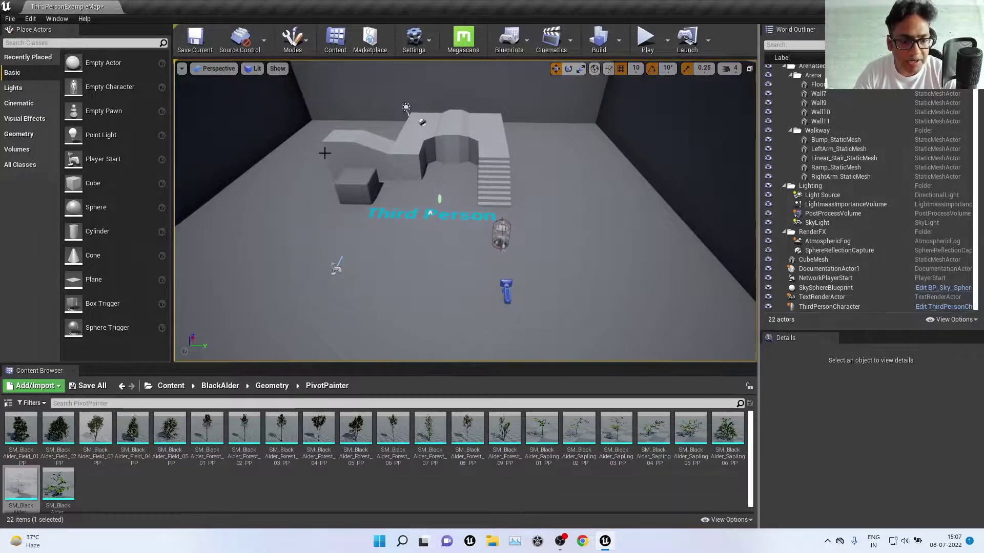
click(293, 40)
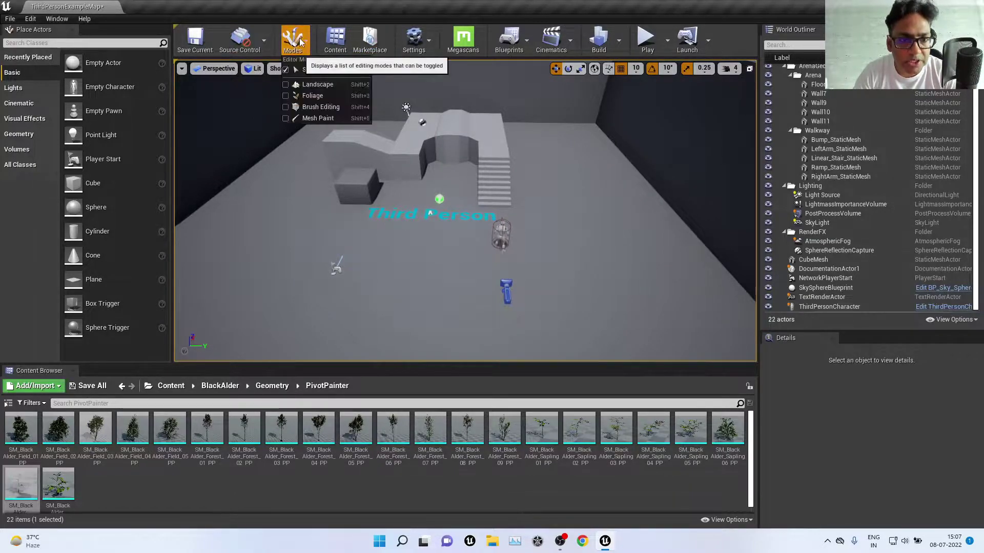
click(348, 97)
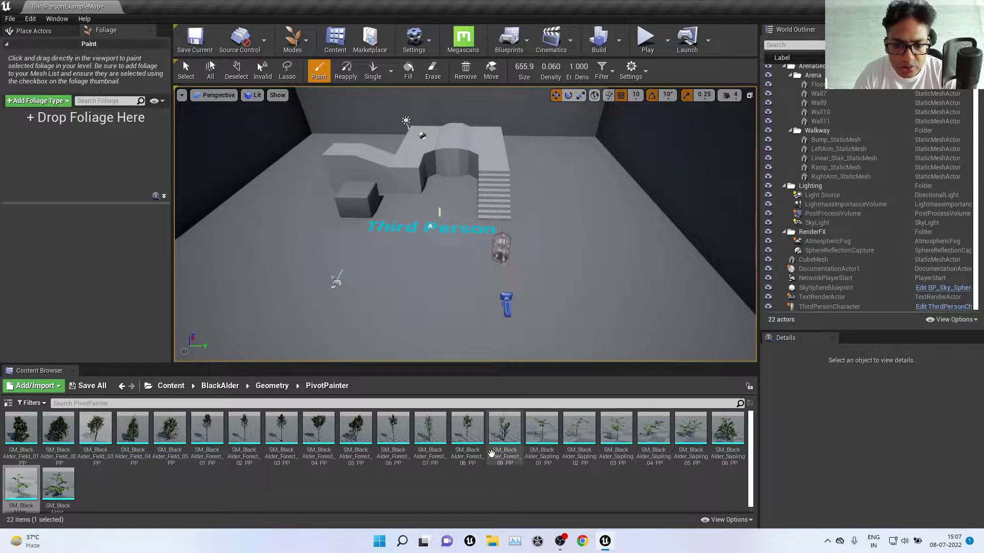
Add SM_BlackAlder_Field_03_PP as a foliage type and paint trees across the floor.
drag(92, 421, 76, 153)
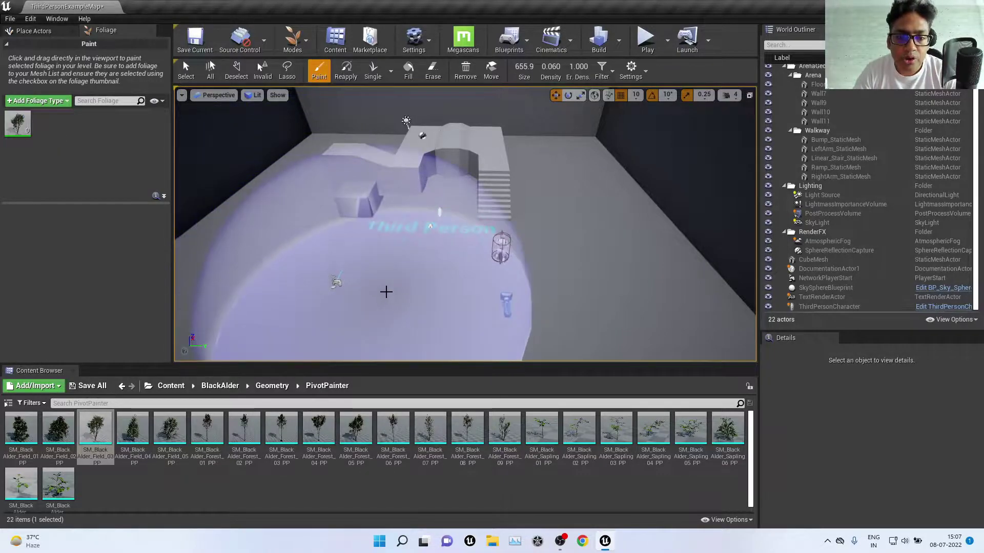
mouse_move(589, 257)
right_down()
mouse_move(589, 287)
mouse_move(398, 222)
right_up()
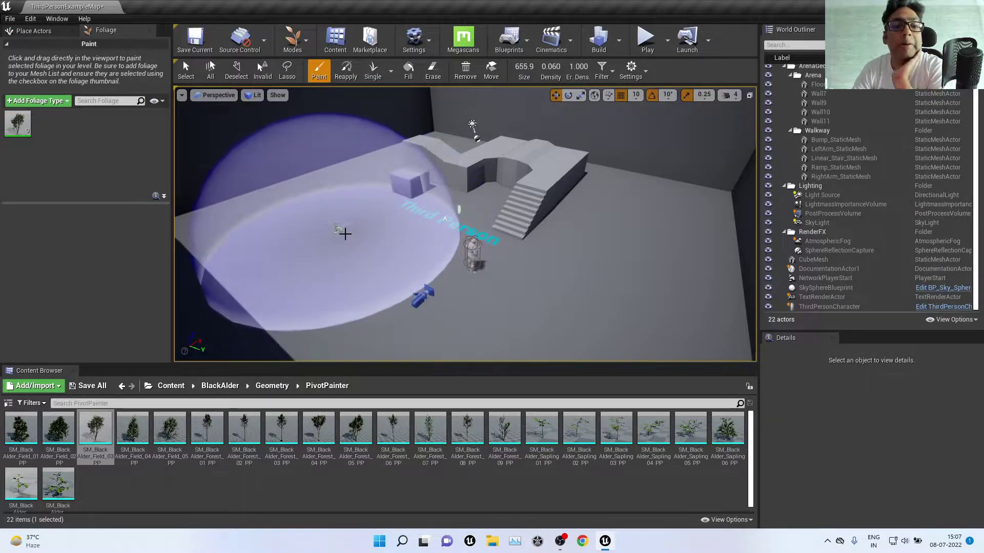
click(360, 229)
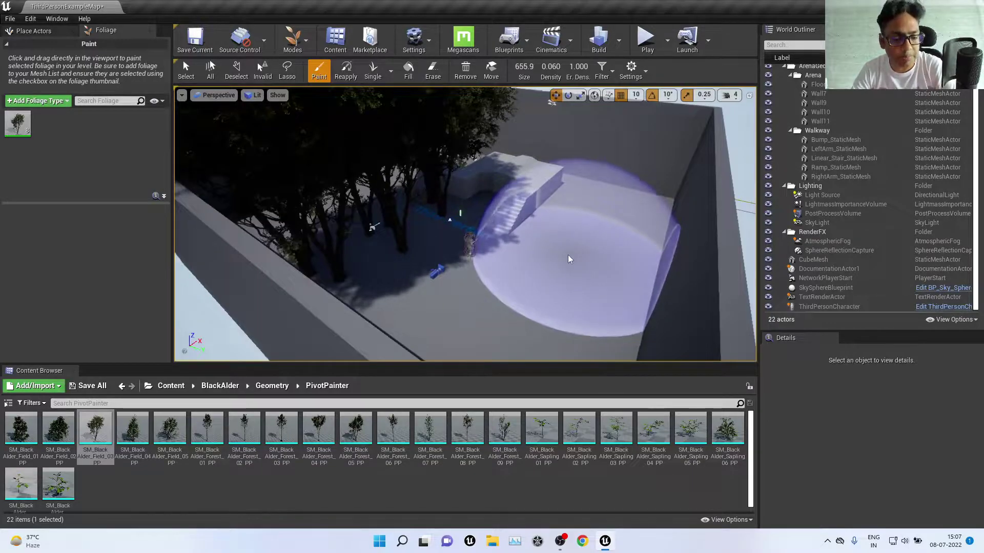
Paint more alder trees over the arena, orbiting the view to check coverage.
mouse_move(501, 246)
right_down()
mouse_move(512, 236)
mouse_move(500, 157)
mouse_move(513, 235)
right_up()
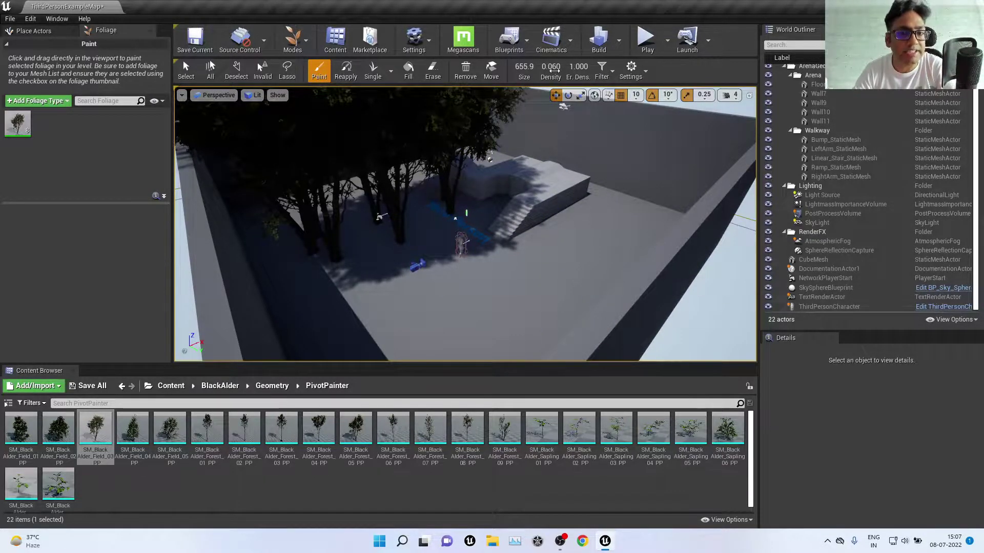
right_drag(462, 175, 468, 209)
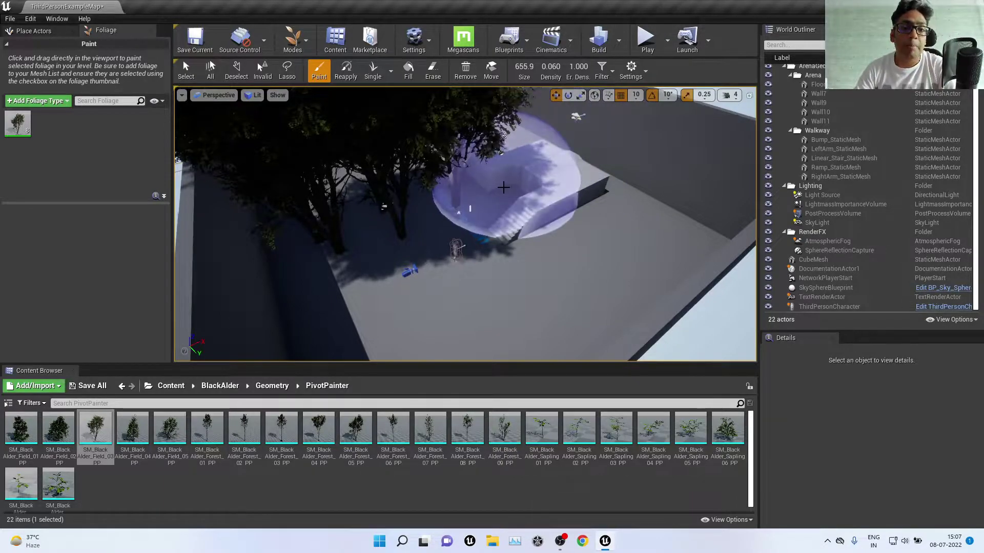
scroll(505, 194, down, 3)
scroll(505, 194, down, 2)
scroll(504, 197, down, 2)
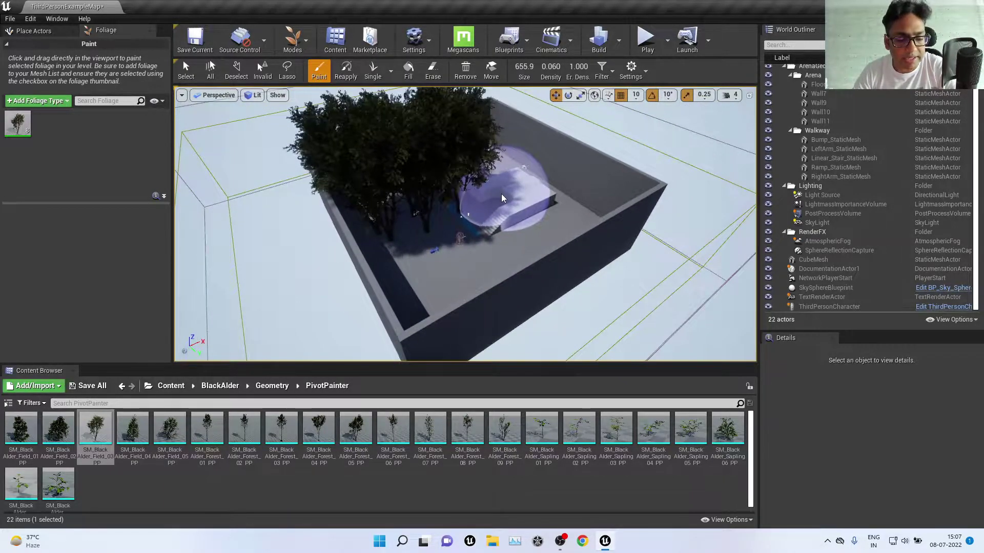
alt+drag(502, 198, 509, 176)
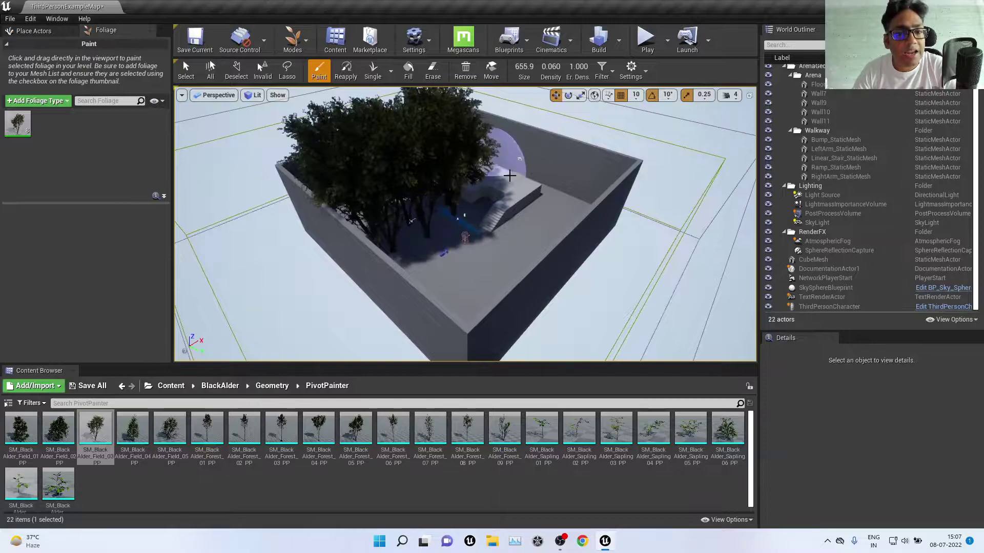
drag(494, 264, 507, 241)
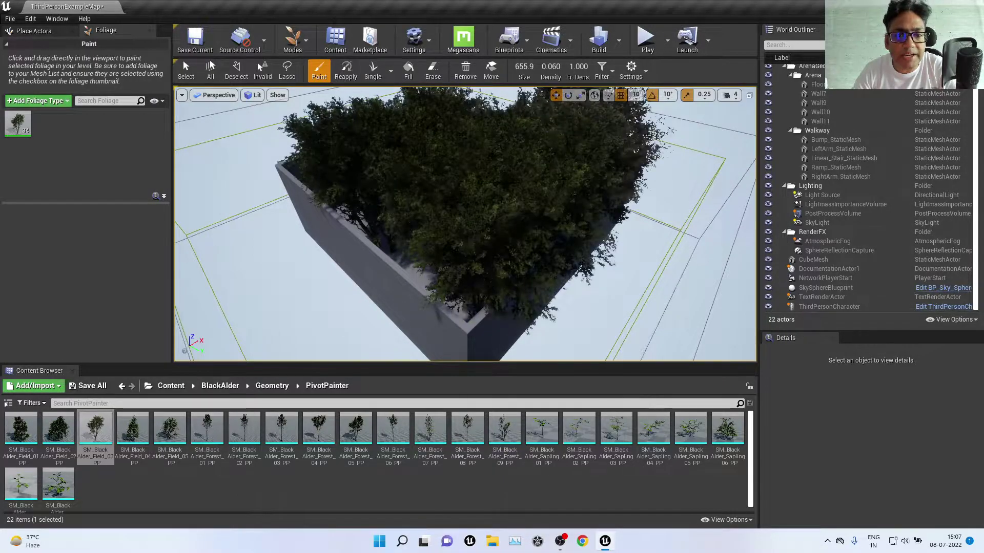
alt+drag(359, 193, 213, 188)
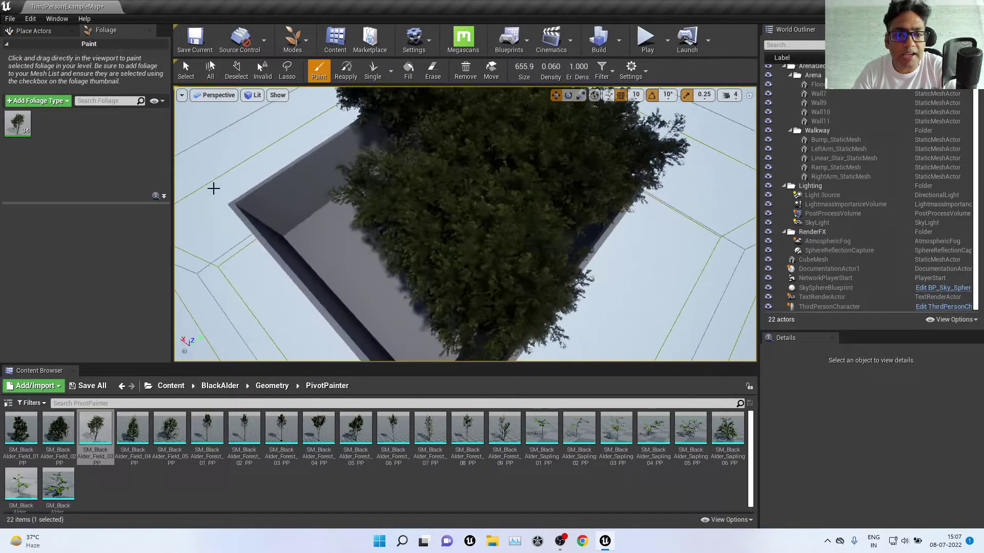
drag(324, 263, 362, 145)
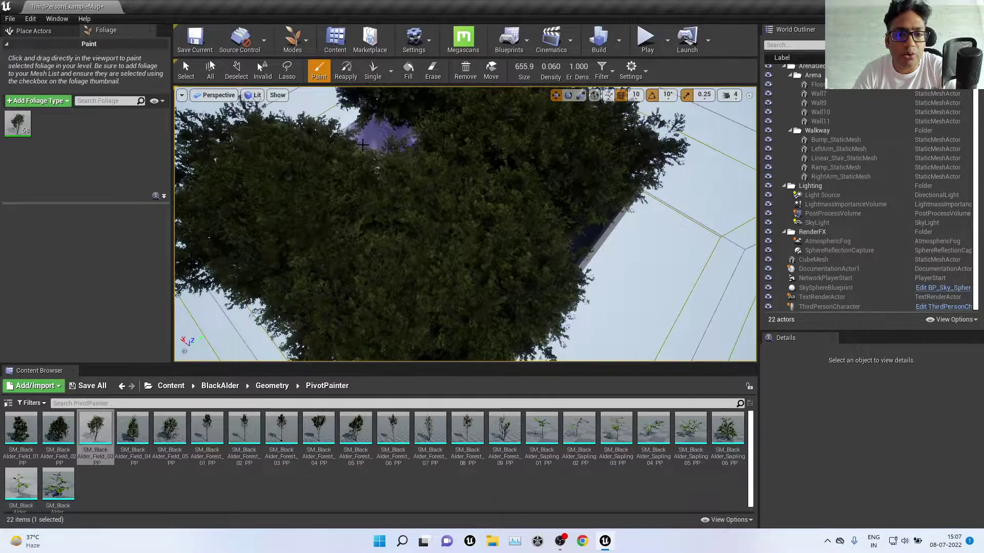
Play-test the level, running the character along the snowy path, jumping, and heading into the alder forest.
click(646, 39)
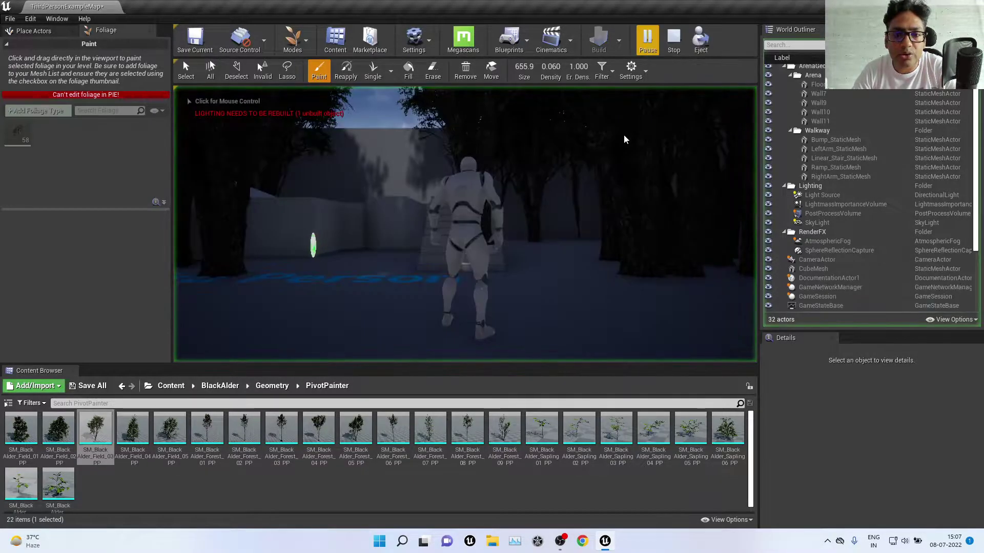
click(624, 140)
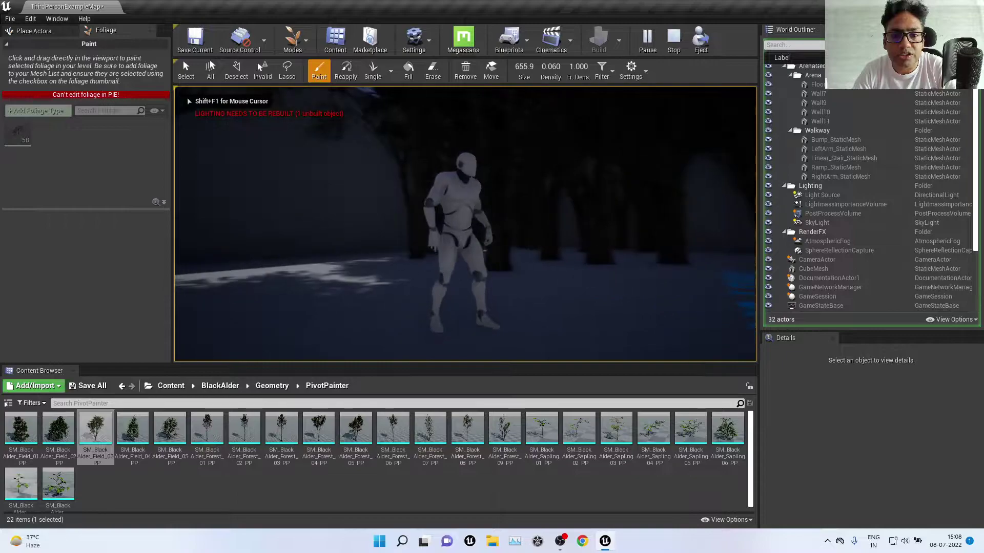
key(w)
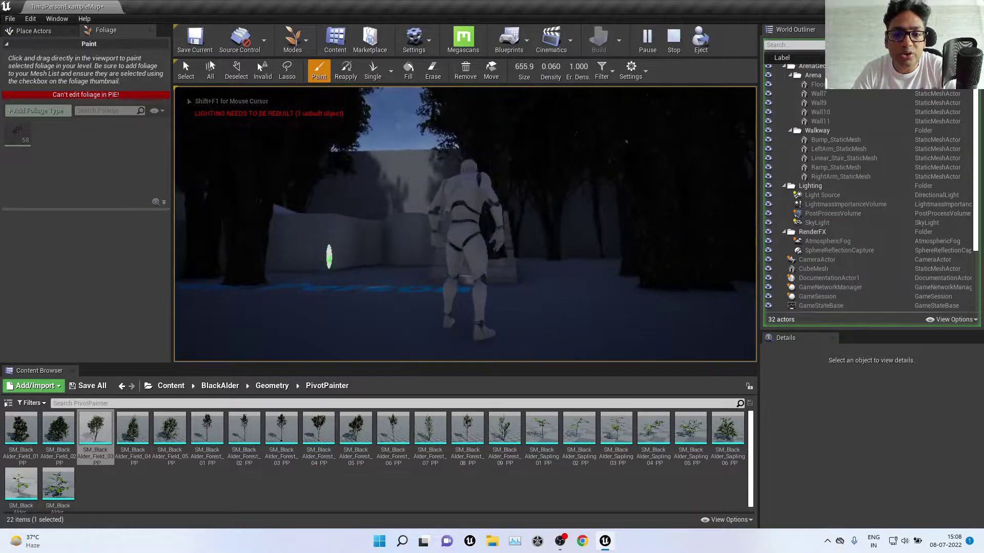
key(w)
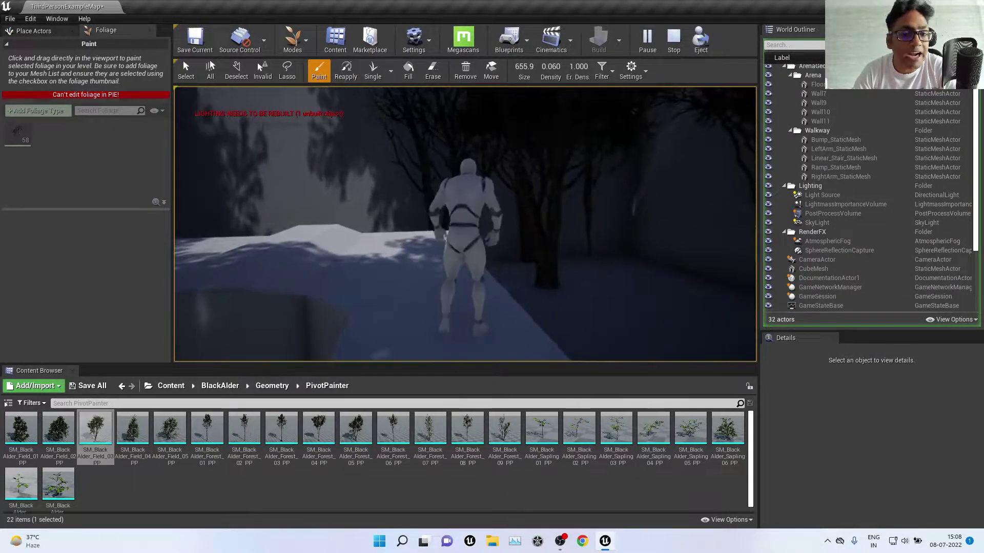
key(w)
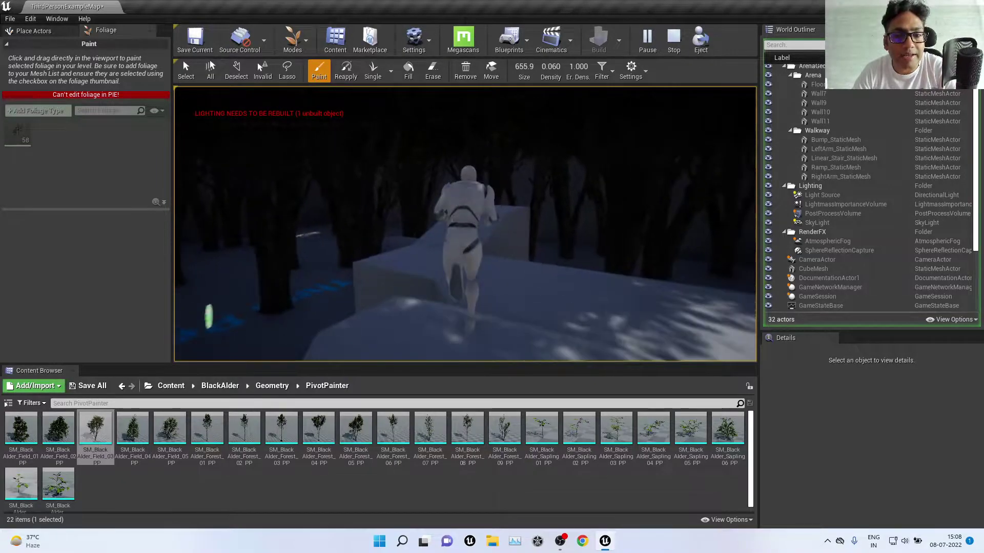
key(s)
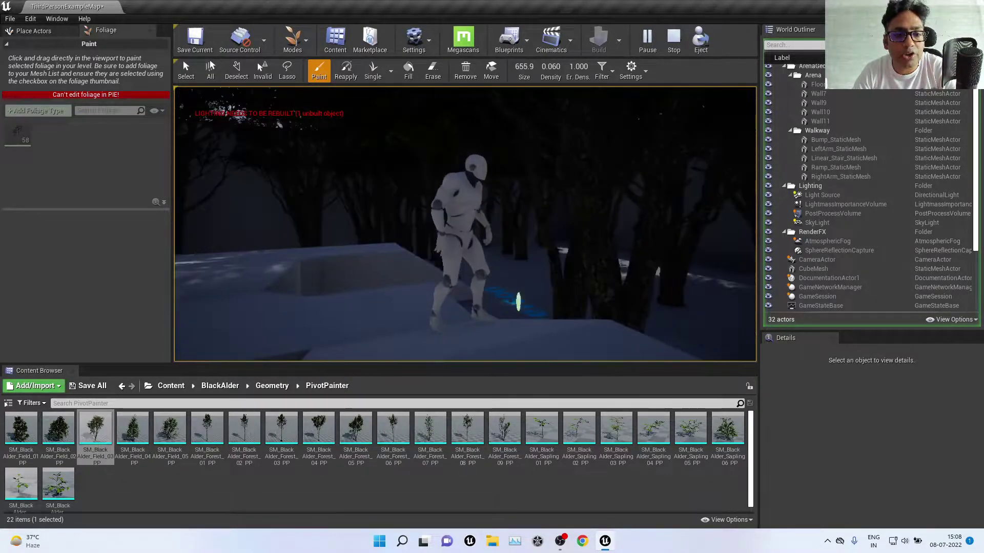
key(w)
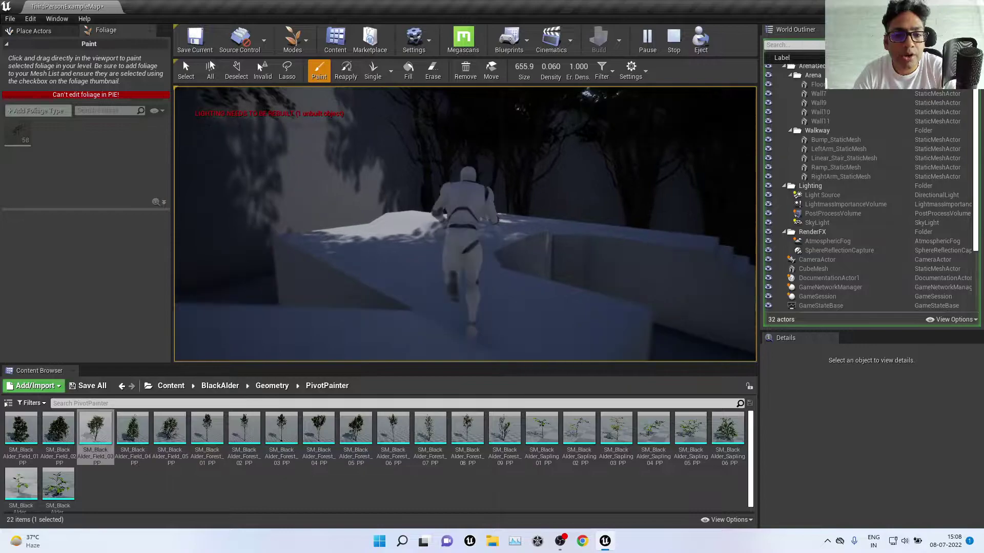
key(space)
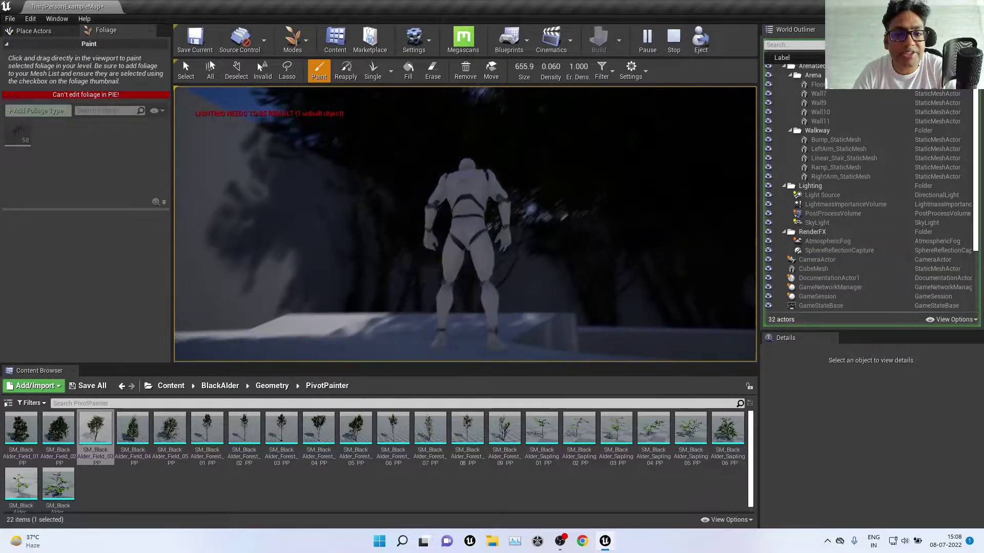
key(d)
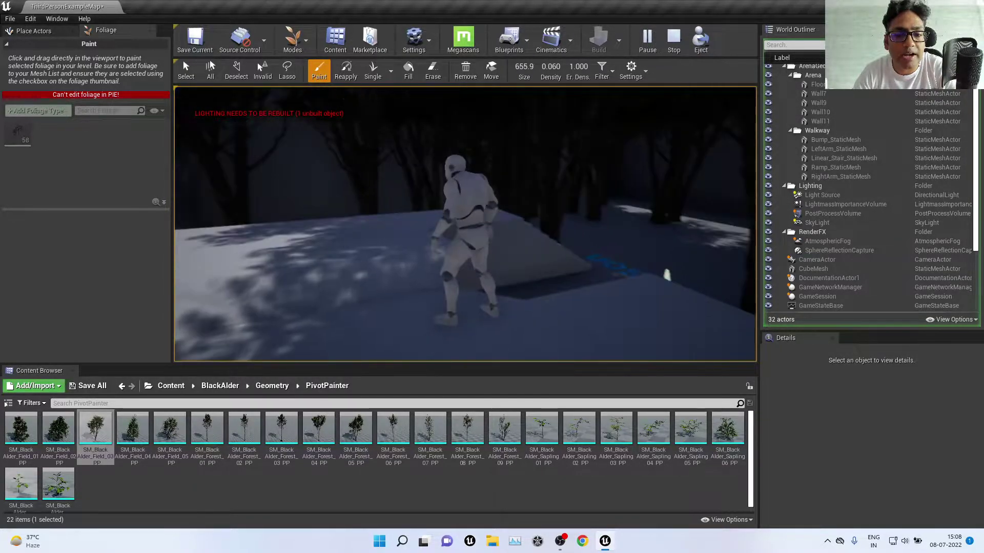
key(s)
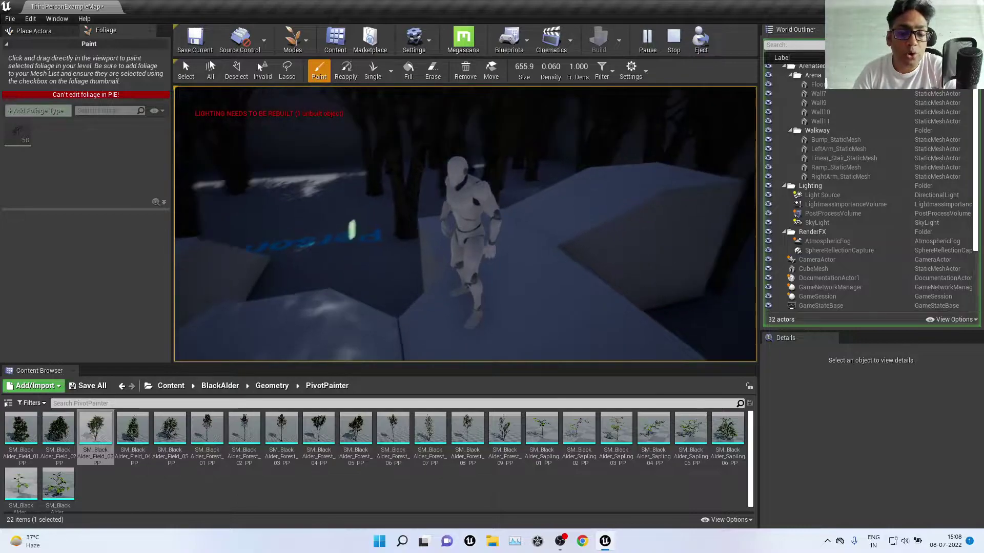
key(s)
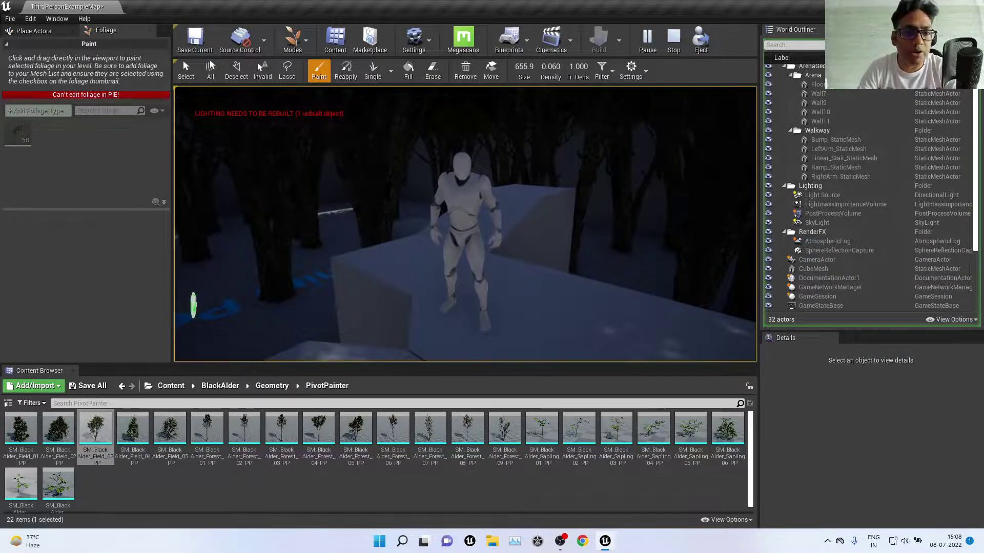
key(w)
key(w)
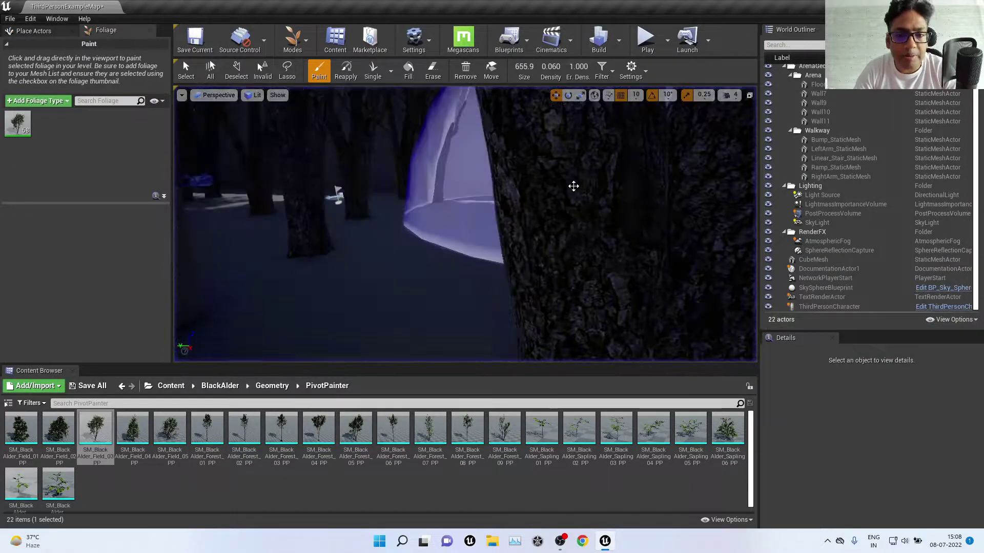
Stop the test play, look up at the alder canopy, and switch the foliage tool to Erase.
key(Escape)
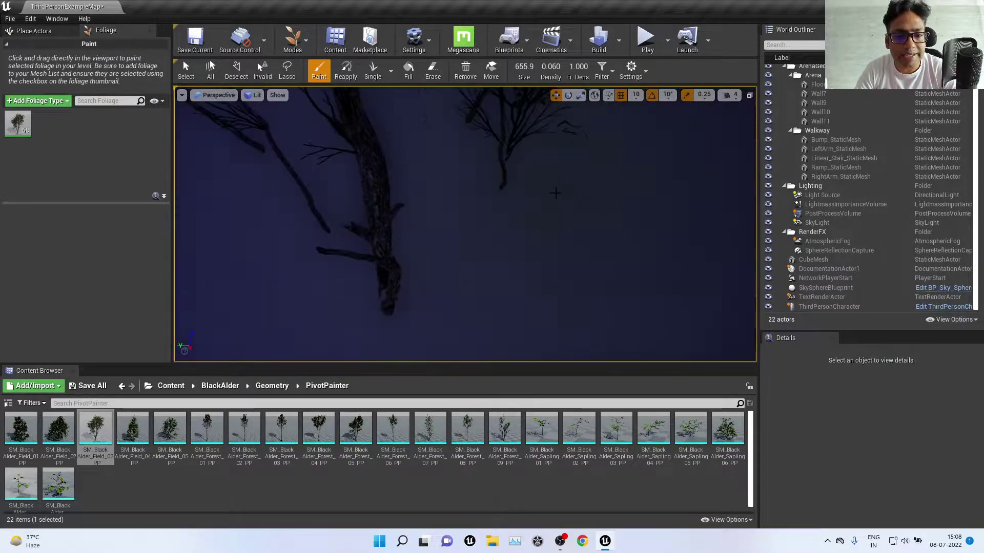
mouse_move(511, 240)
right_down()
mouse_move(519, 212)
mouse_move(505, 200)
mouse_move(485, 219)
right_up()
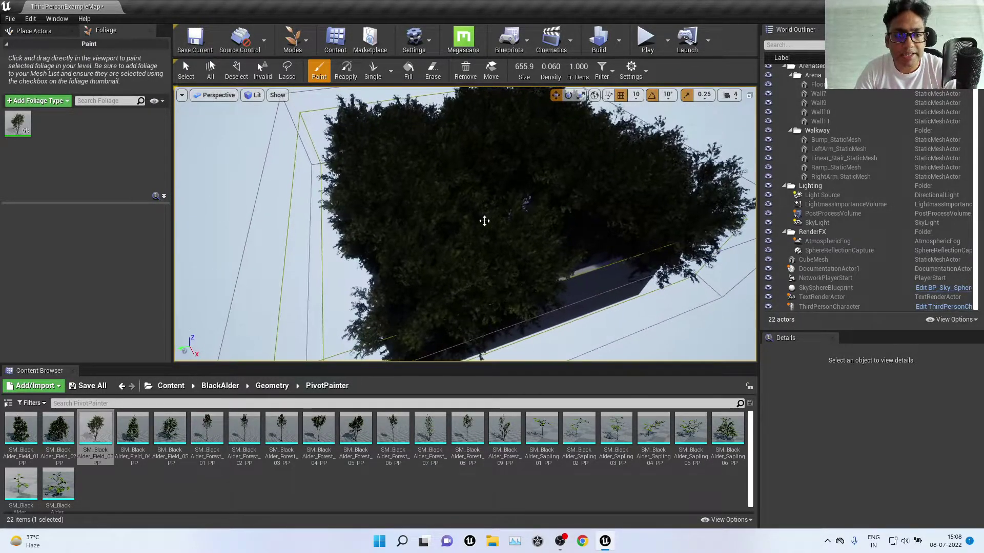
key(shift)
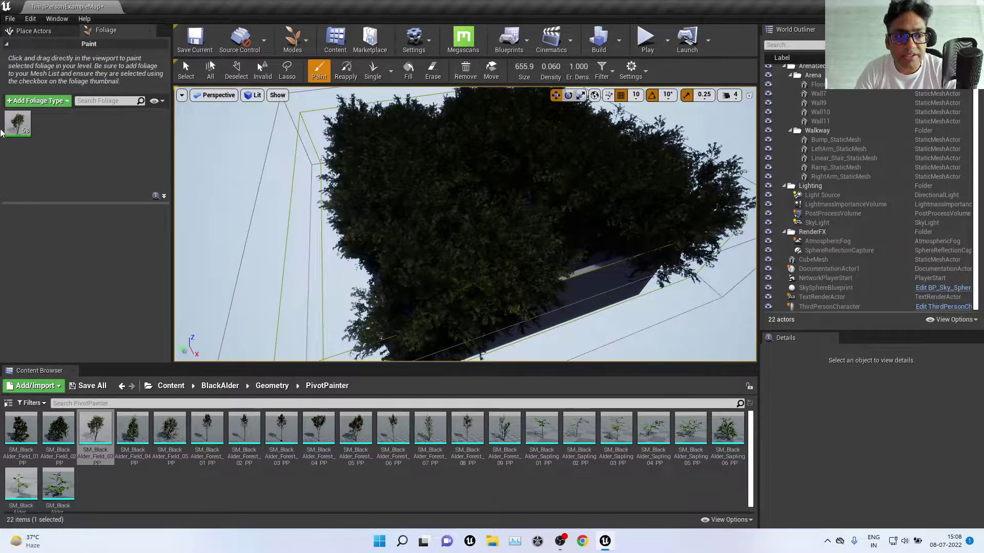
Remove the alder tree foliage type, confirming deletion of all 58 tree instances.
right_click(17, 127)
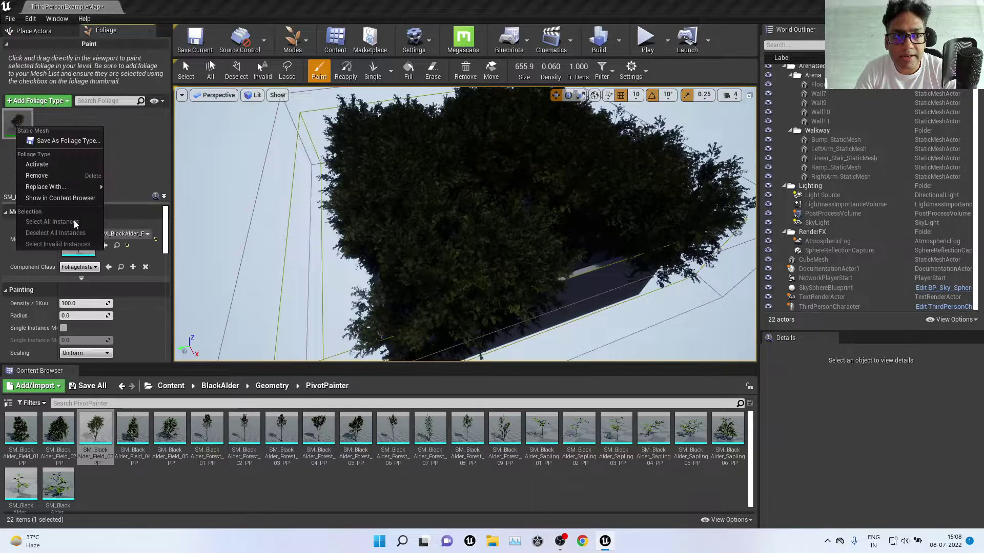
click(50, 176)
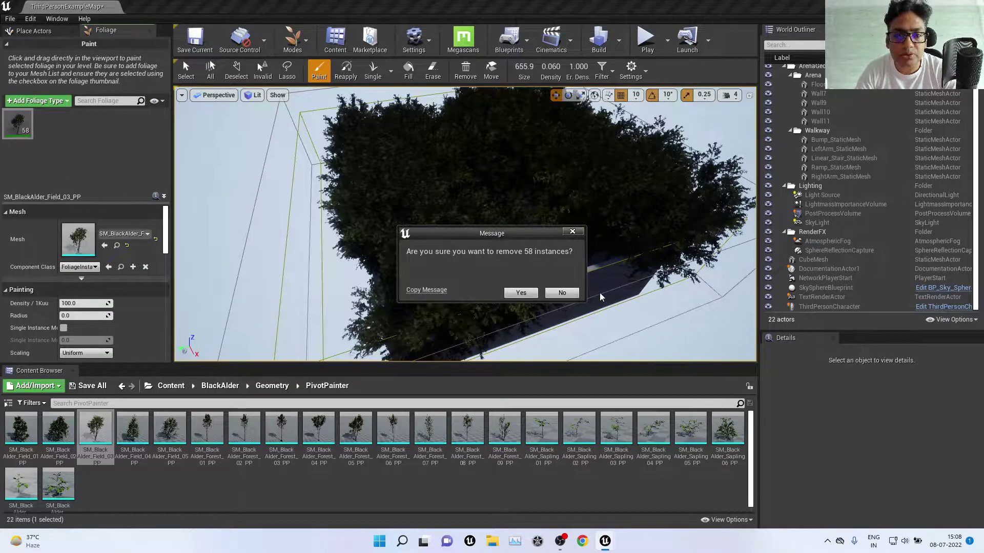
click(521, 293)
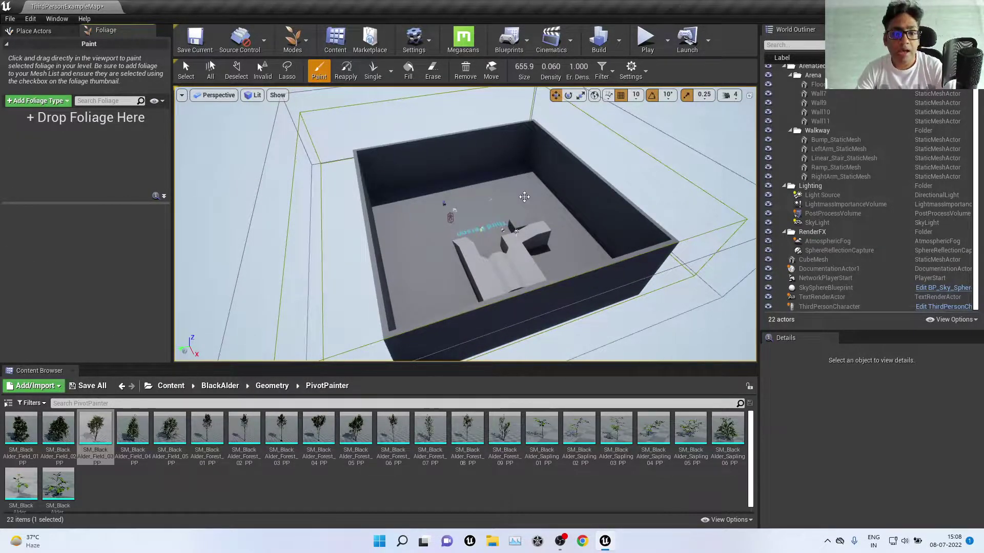
Add Sapling_04 and Sapling_05 from the Content Browser as foliage types.
alt+drag(506, 208, 644, 207)
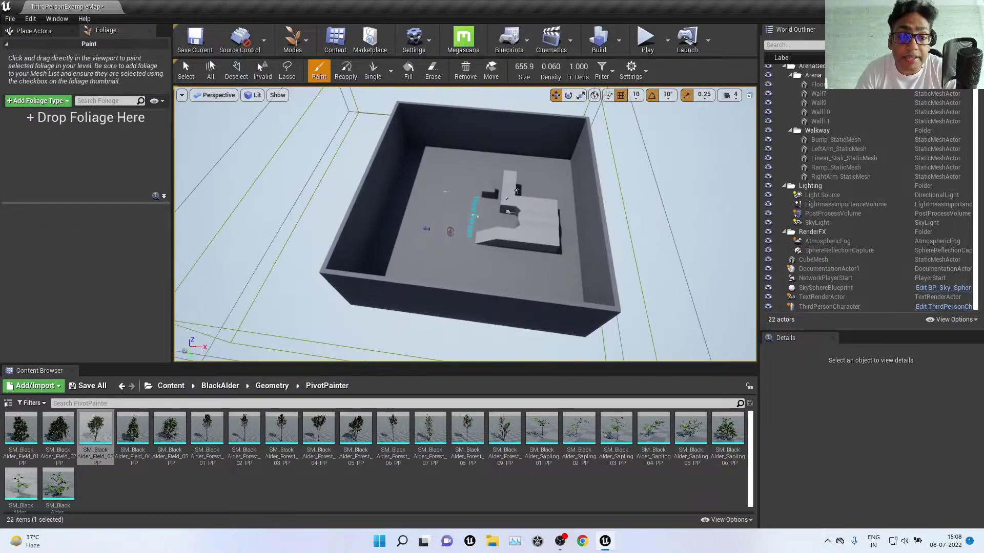
scroll(472, 186, up, 6)
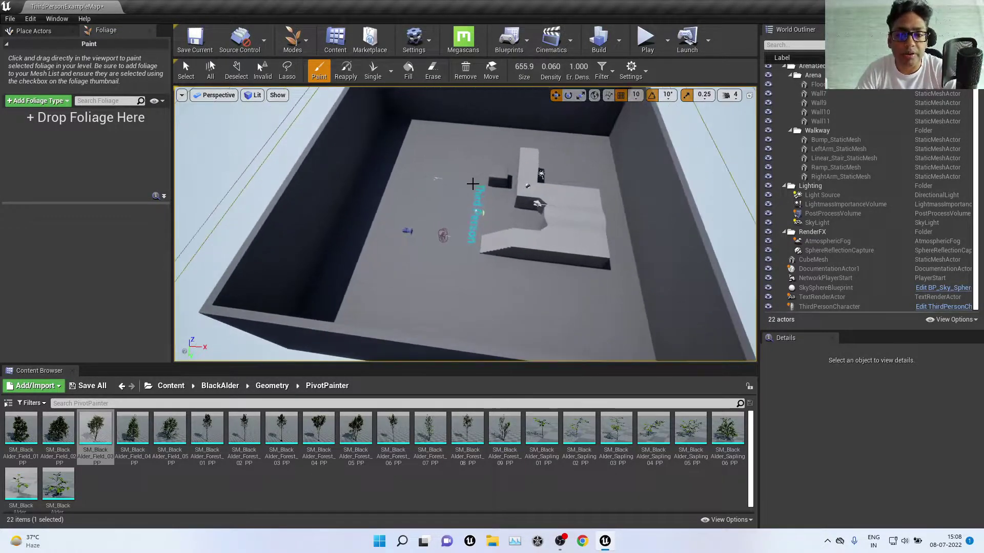
alt+drag(455, 181, 534, 322)
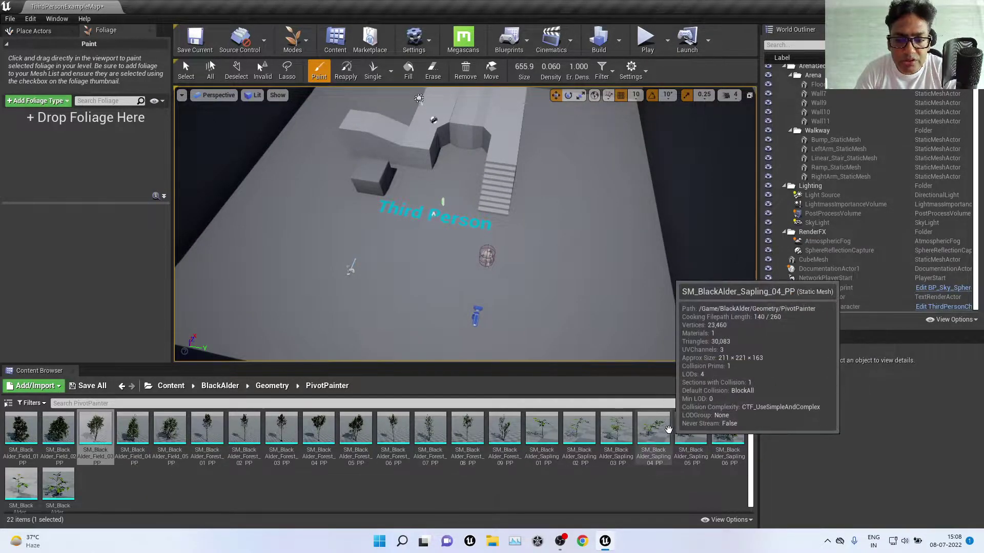
drag(628, 430, 77, 153)
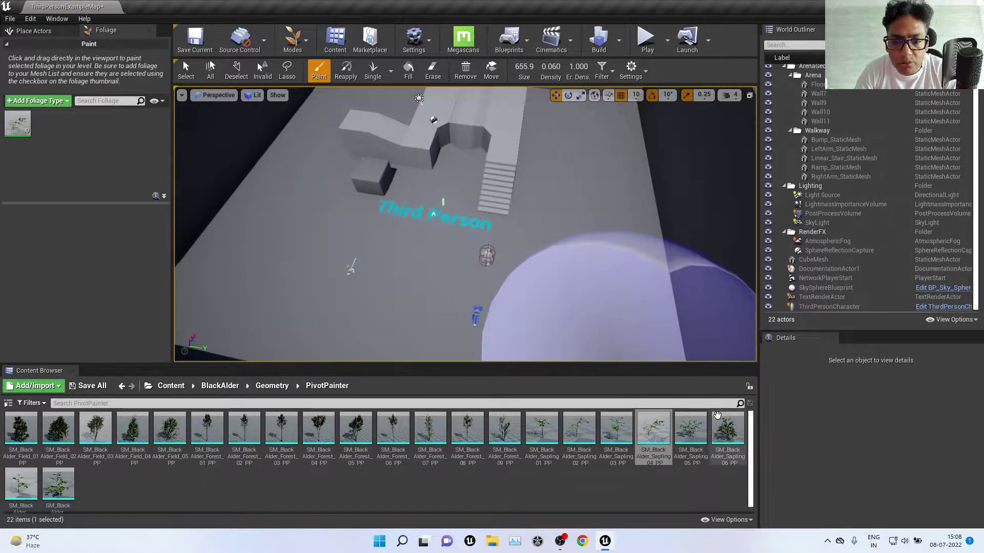
drag(694, 433, 123, 149)
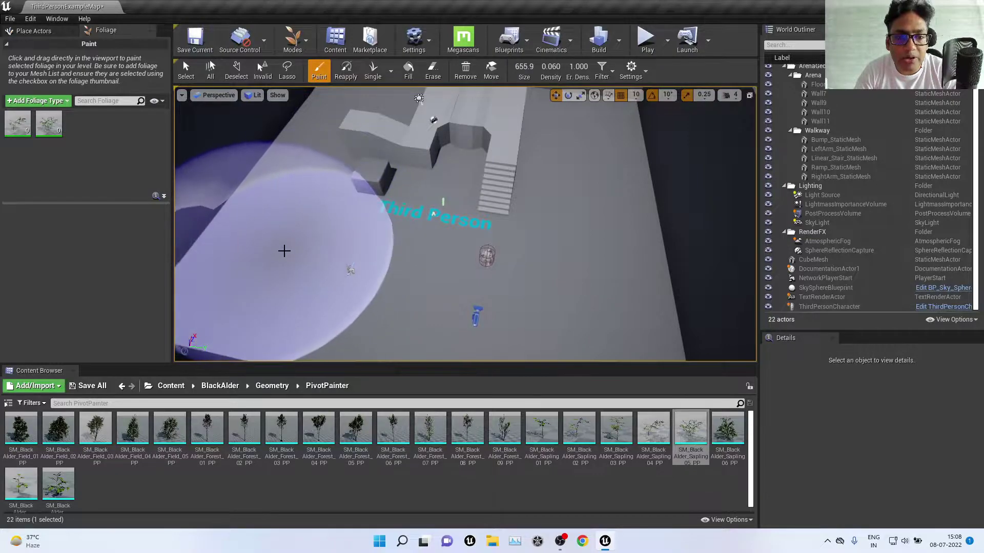
Shrink the foliage paint brush Size to 167.2.
scroll(439, 246, down, 5)
scroll(461, 240, down, 3)
scroll(410, 235, down, 2)
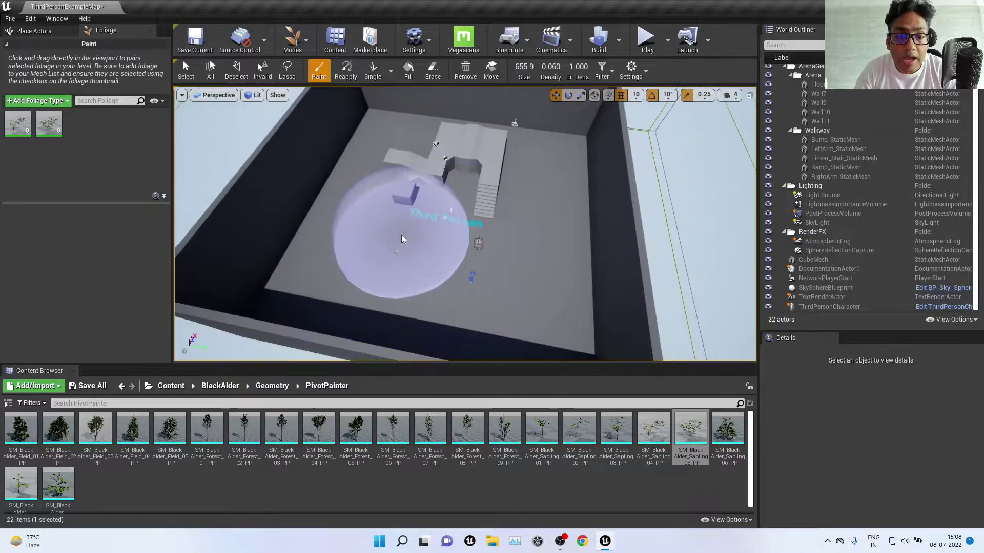
ctrl+scroll(507, 118, up, 3)
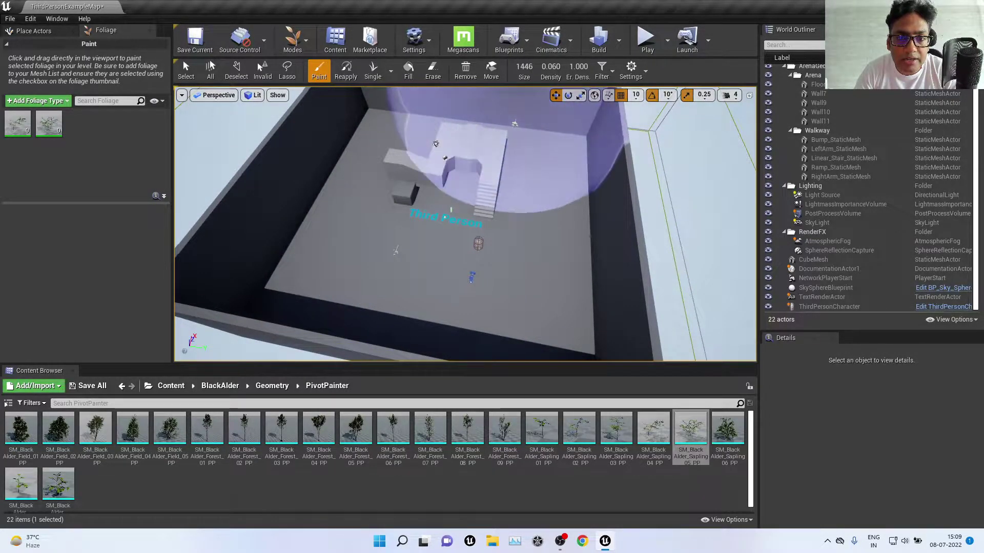
ctrl+scroll(508, 118, down, 5)
ctrl+scroll(514, 123, up, 5)
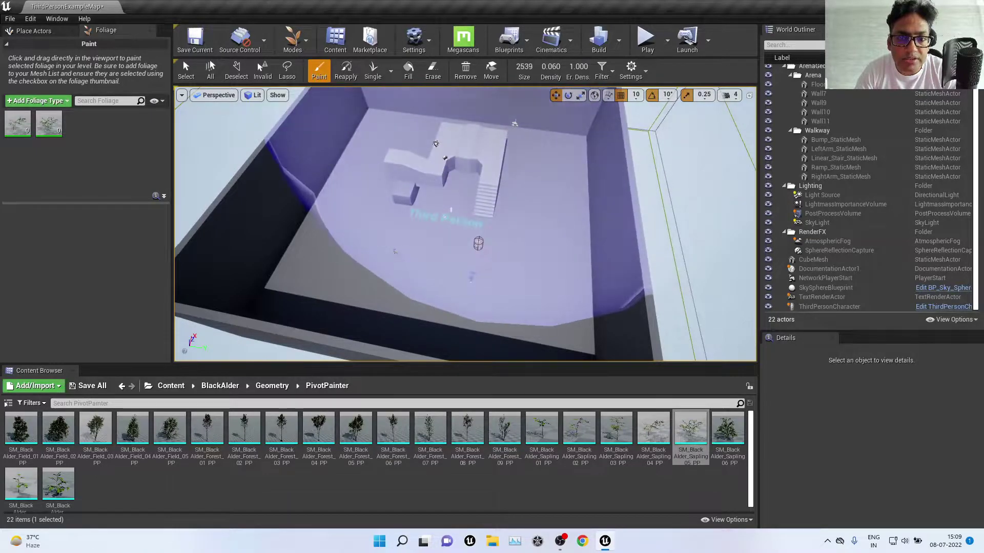
ctrl+scroll(514, 124, down, 3)
ctrl+scroll(514, 123, up, 5)
ctrl+scroll(515, 102, down, 5)
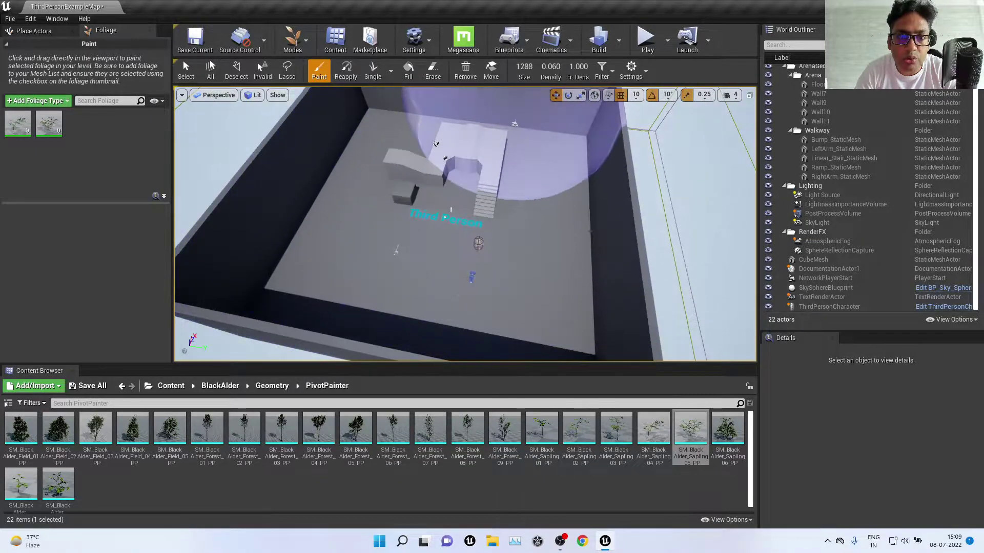
ctrl+scroll(515, 103, down, 3)
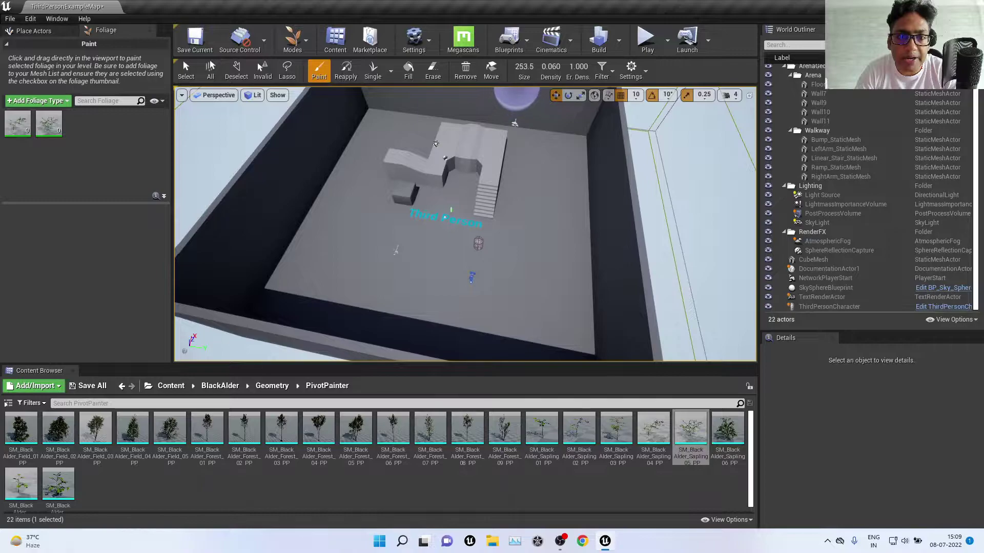
ctrl+scroll(341, 211, up, 3)
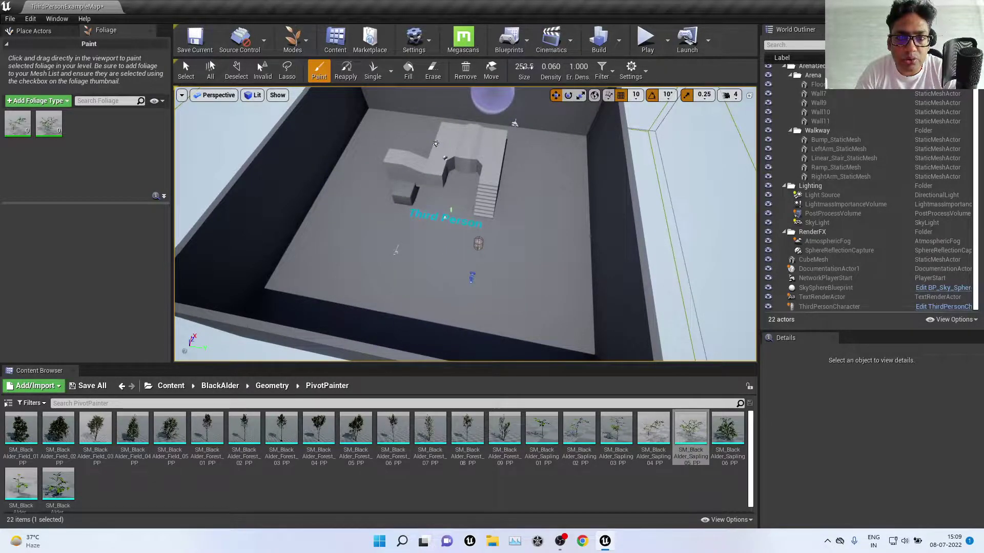
drag(523, 66, 507, 66)
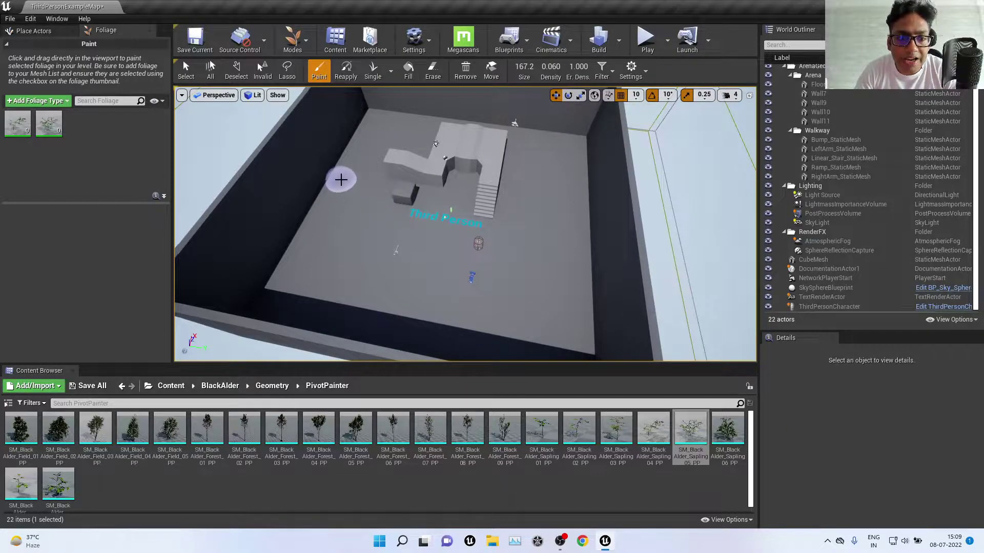
Paint a short line of alder saplings along the left side of the floor.
drag(327, 264, 407, 248)
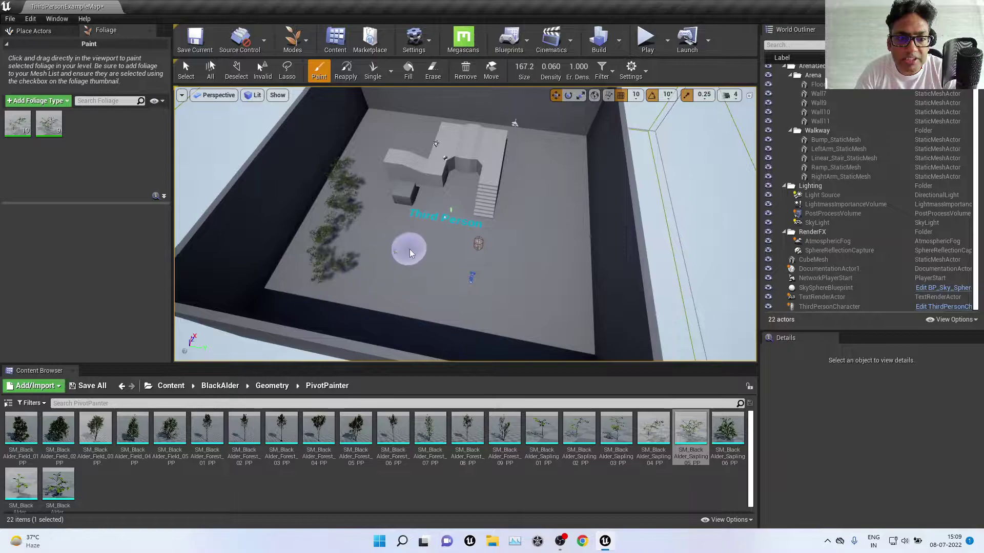
right_drag(406, 248, 406, 220)
mouse_move(417, 157)
right_down()
mouse_move(359, 194)
mouse_move(308, 200)
right_up()
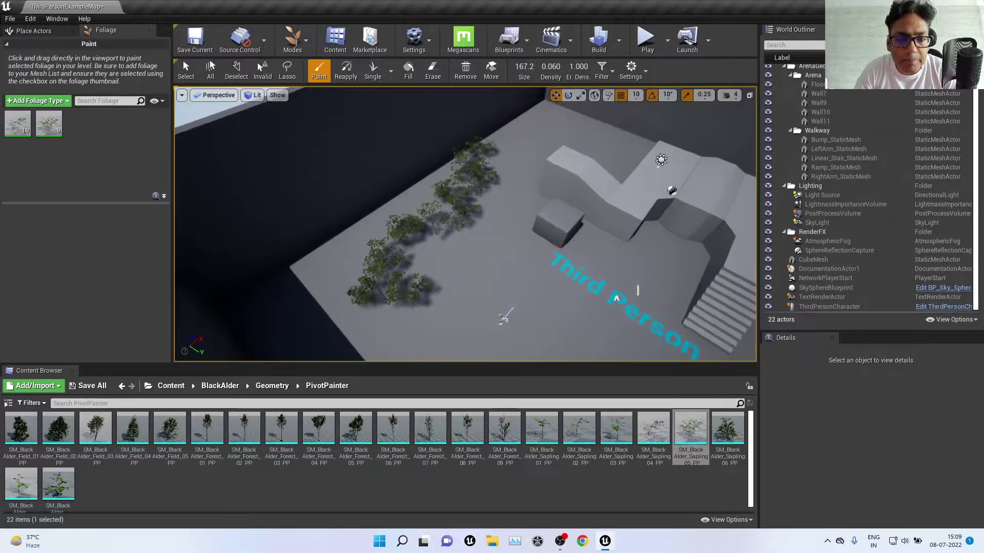
right_drag(307, 200, 429, 277)
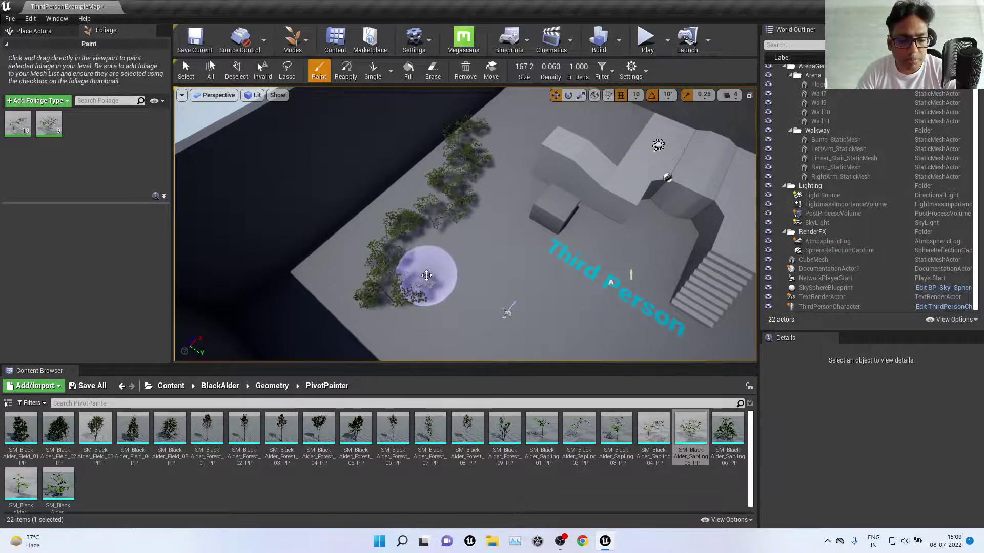
Toggle Erase and back to Paint, then paint a few saplings beside the stairs.
key(e)
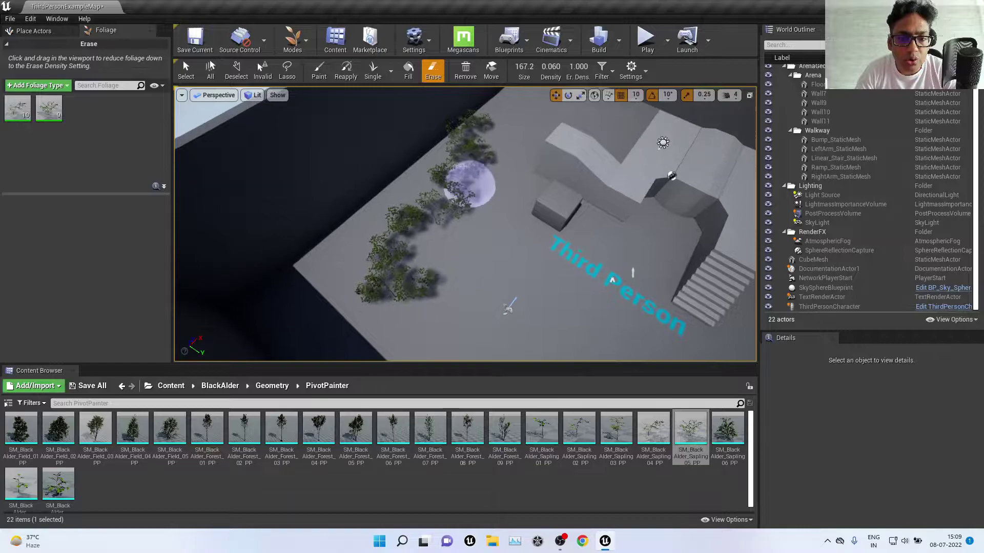
right_drag(462, 179, 474, 210)
key(p)
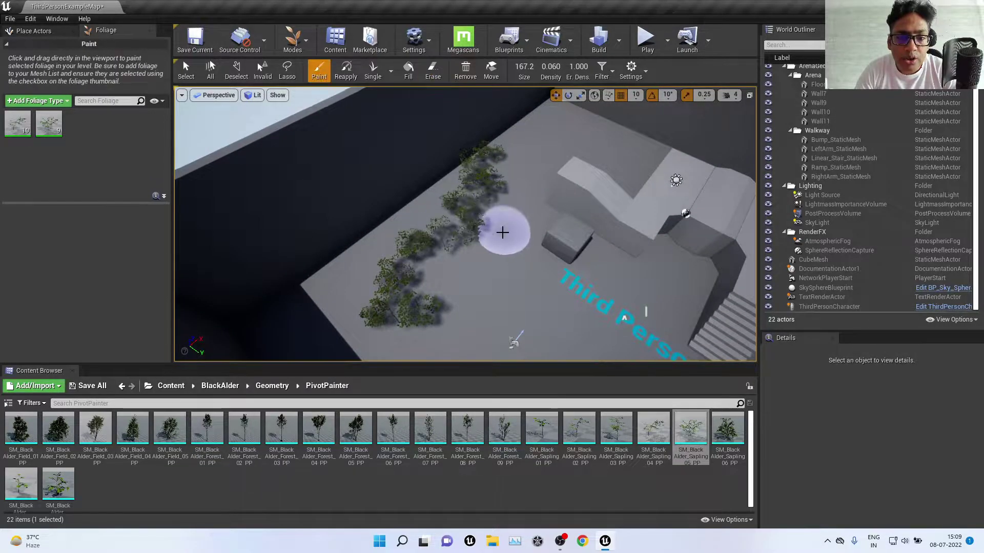
scroll(481, 211, down, 5)
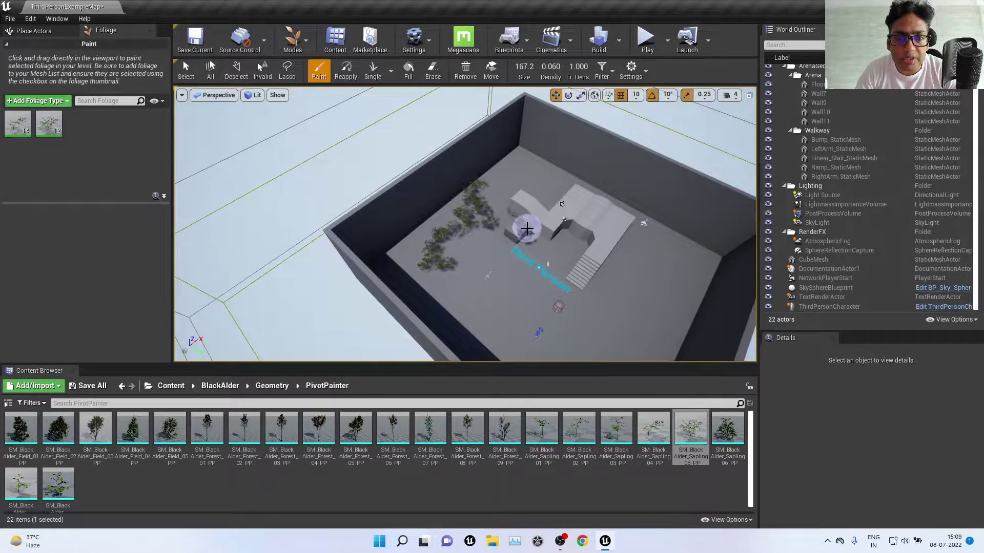
click(537, 258)
key(super)
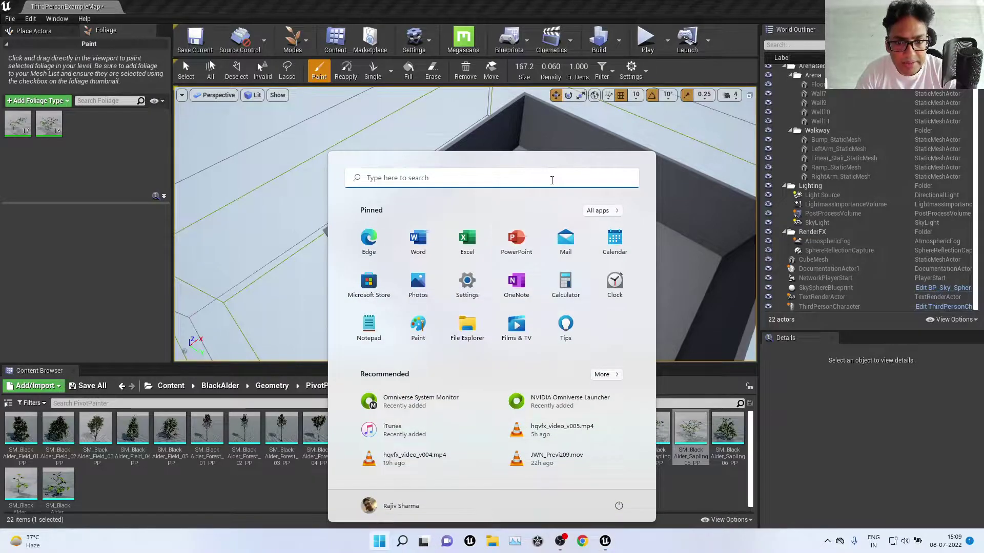
key(Escape)
right_drag(488, 288, 472, 257)
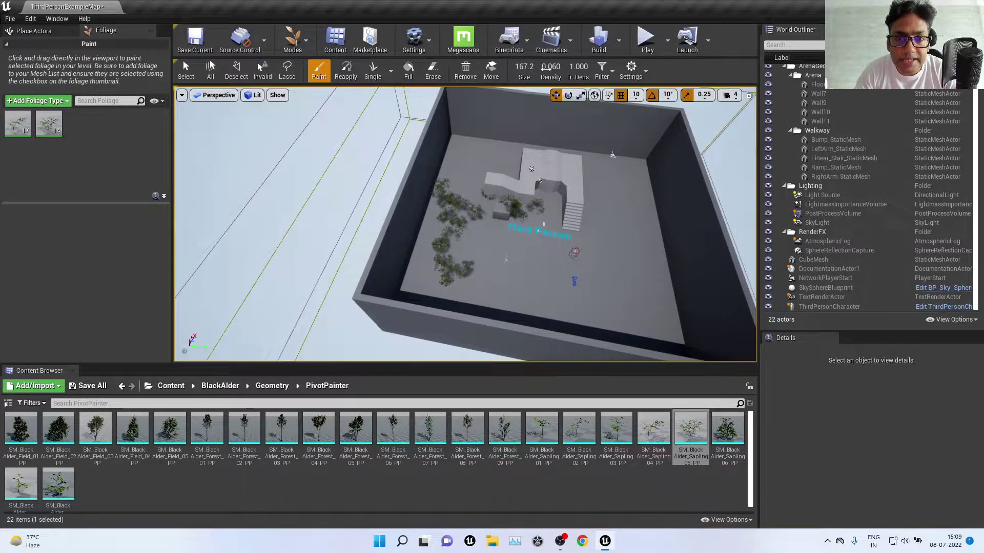
Raise paint density to 0.970 and paint dense strips down the right side and lower floor.
drag(546, 67, 561, 67)
drag(617, 186, 642, 311)
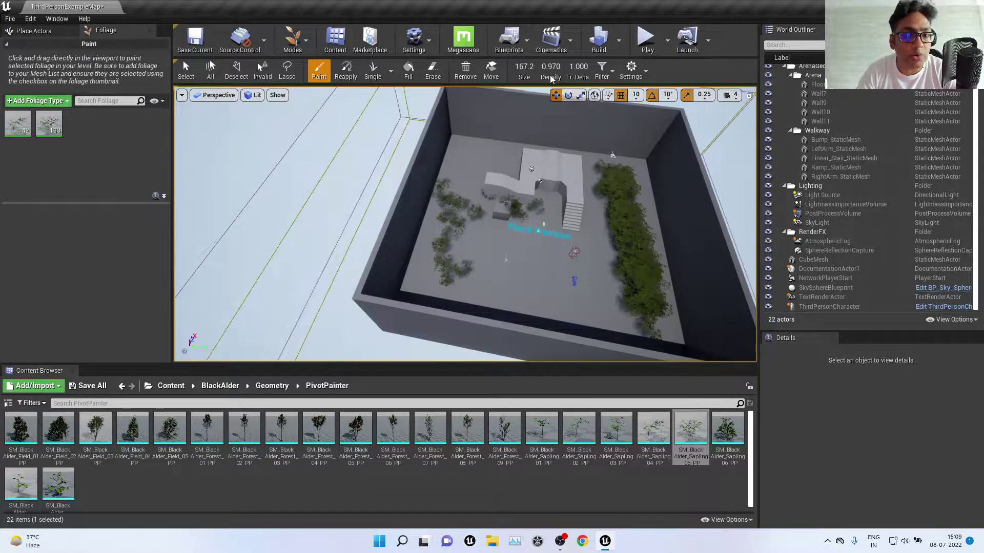
mouse_move(618, 181)
mouse_down()
mouse_move(534, 294)
mouse_move(622, 241)
mouse_up()
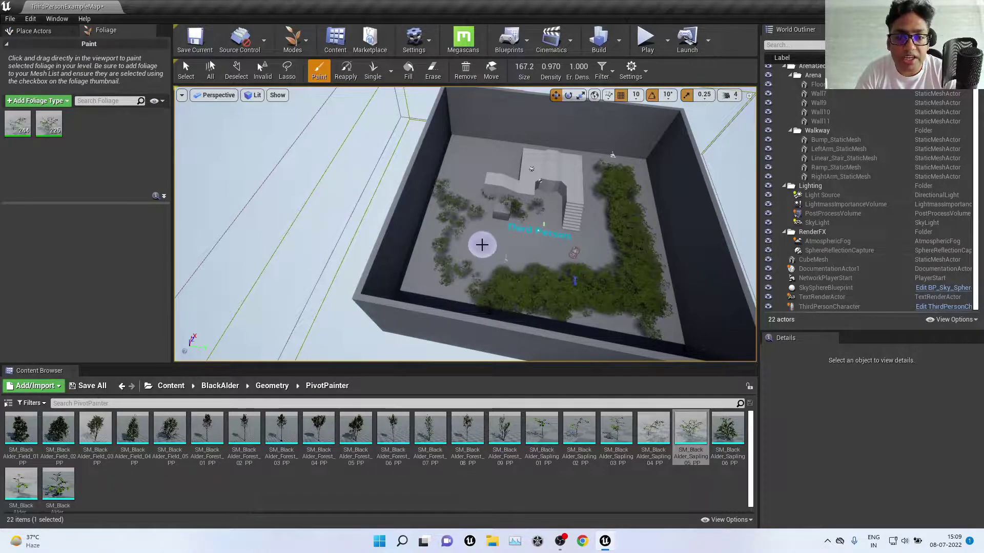
click(639, 50)
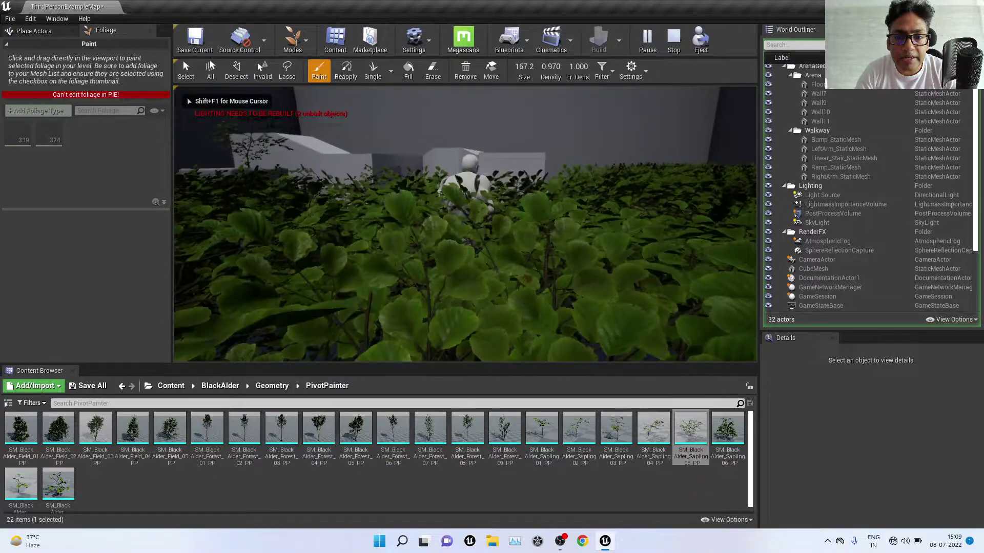
key(w)
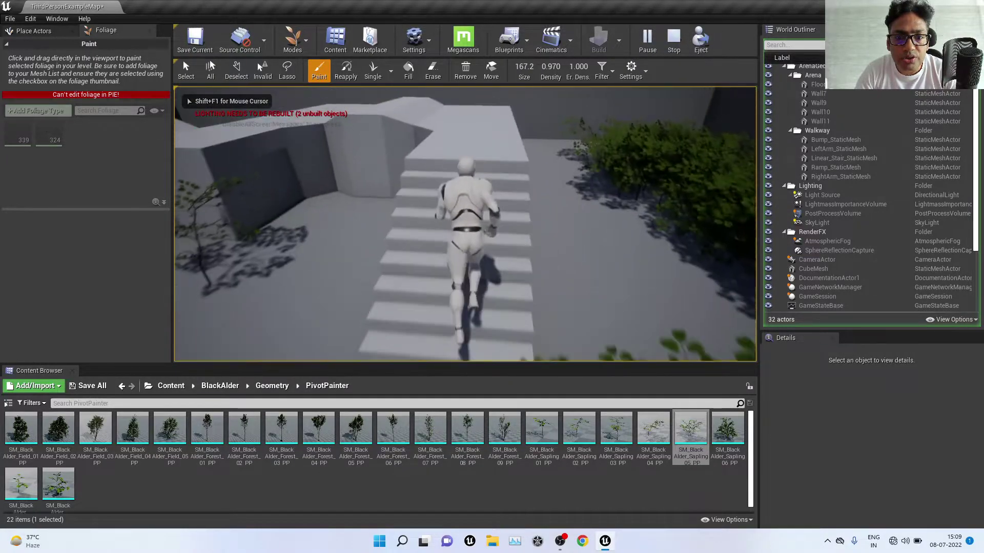
key(w)
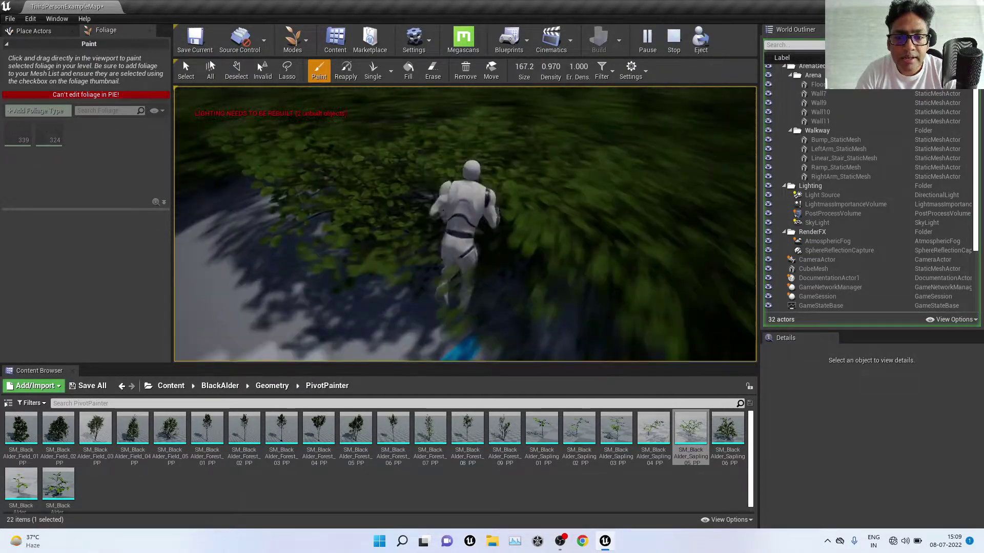
key(w)
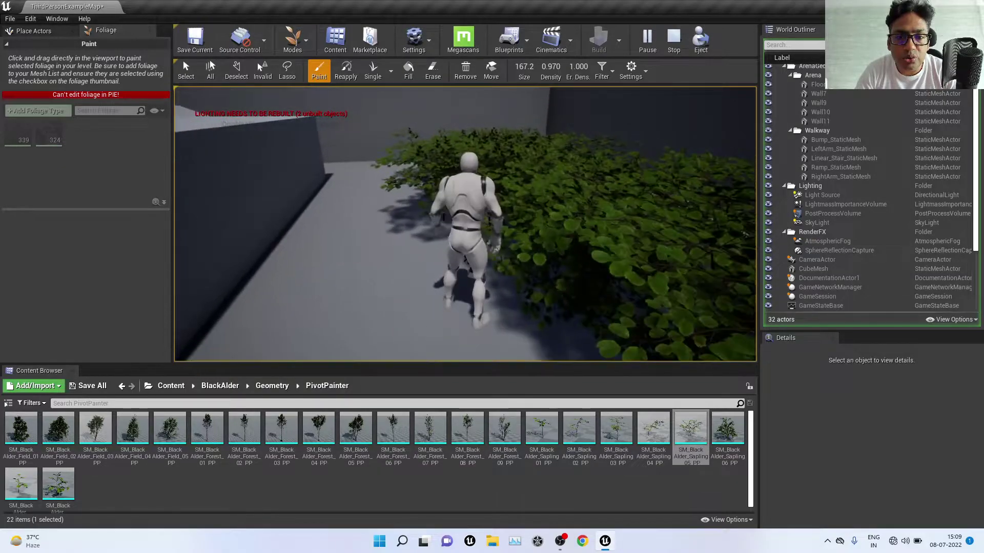
key(w)
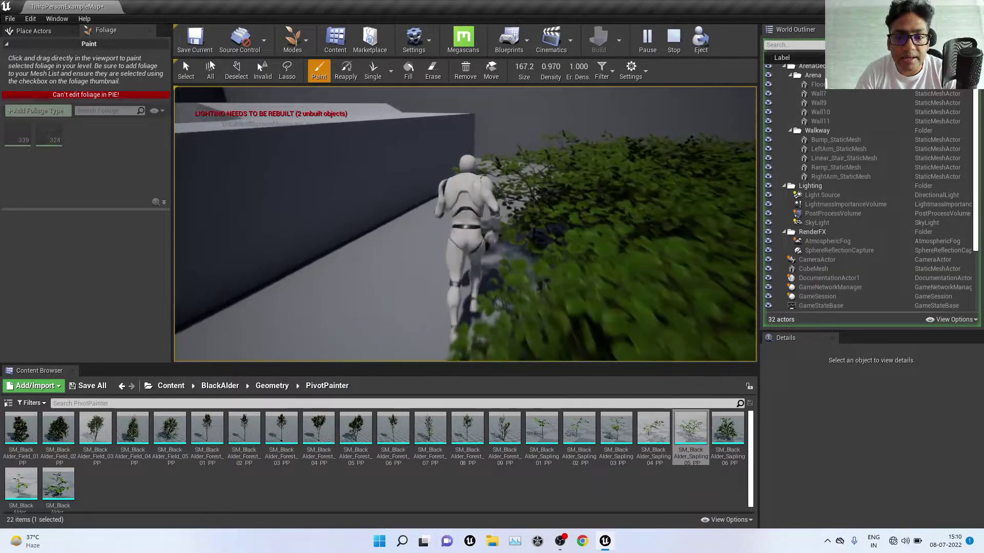
key(w)
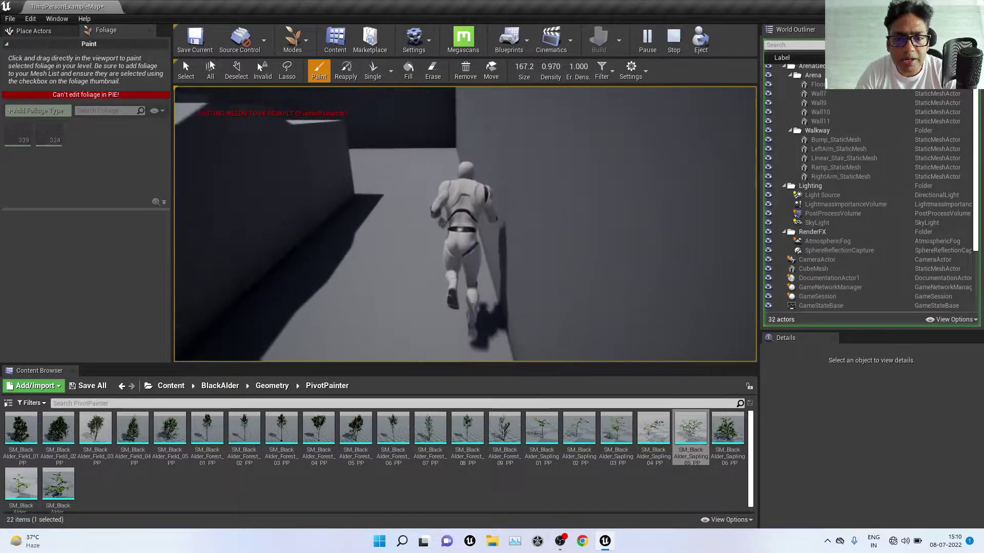
key(w)
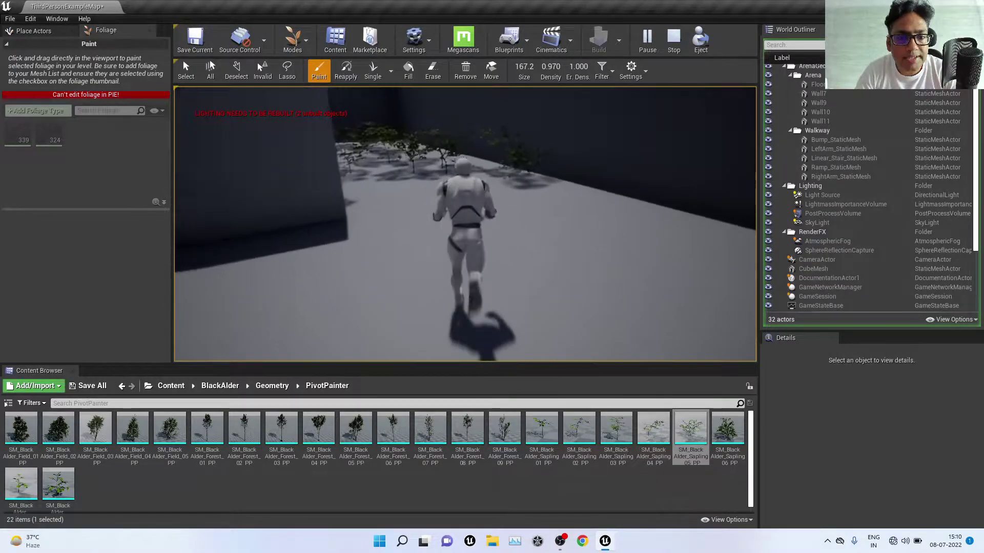
key(w)
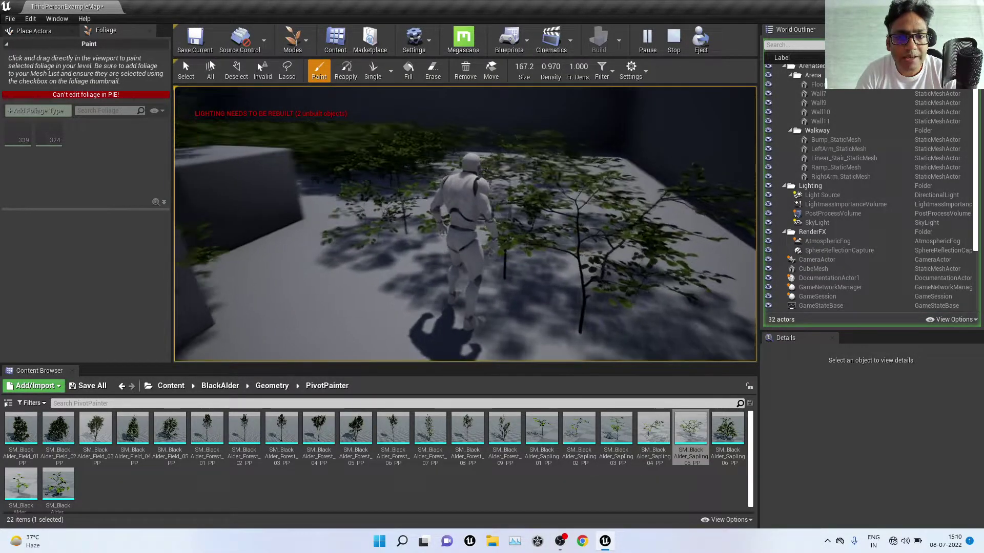
key(w)
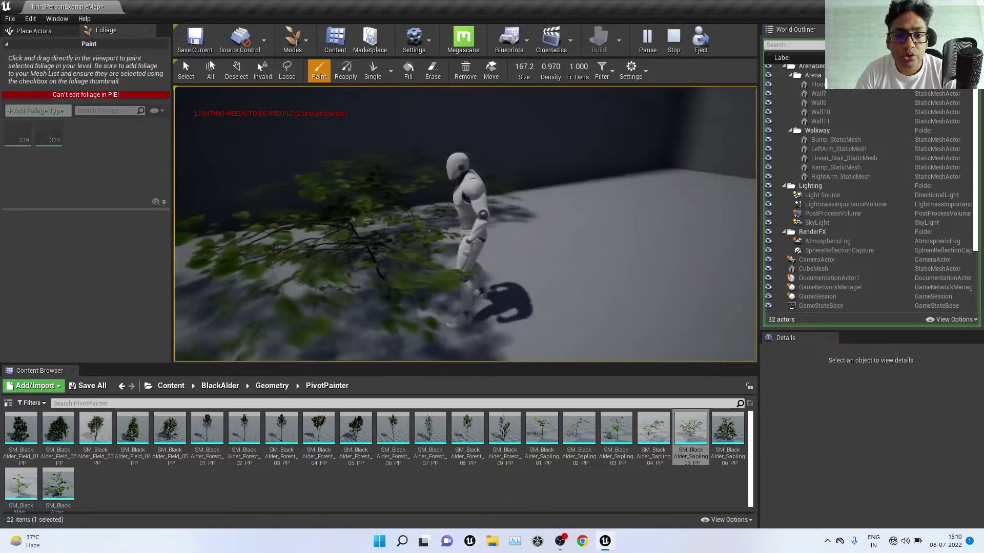
key(w)
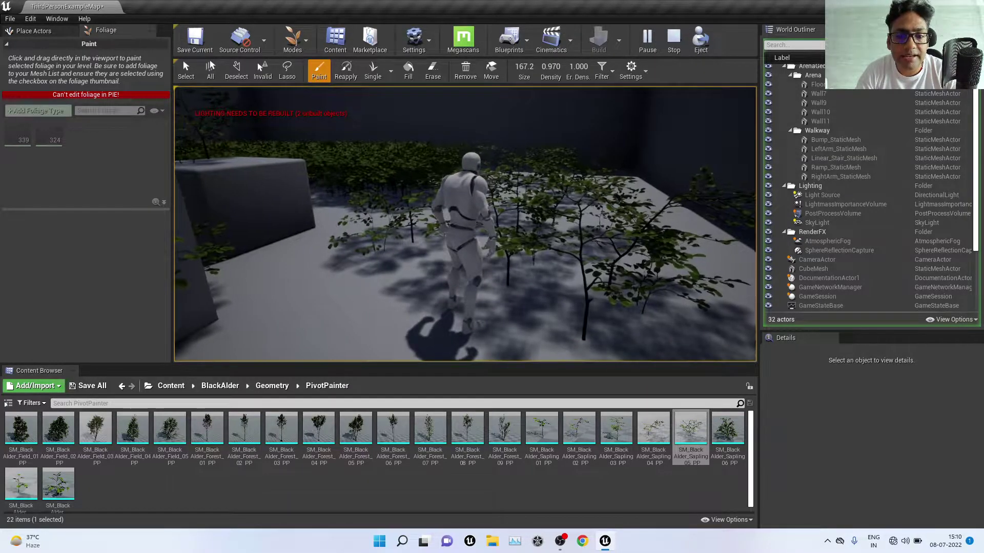
key(Escape)
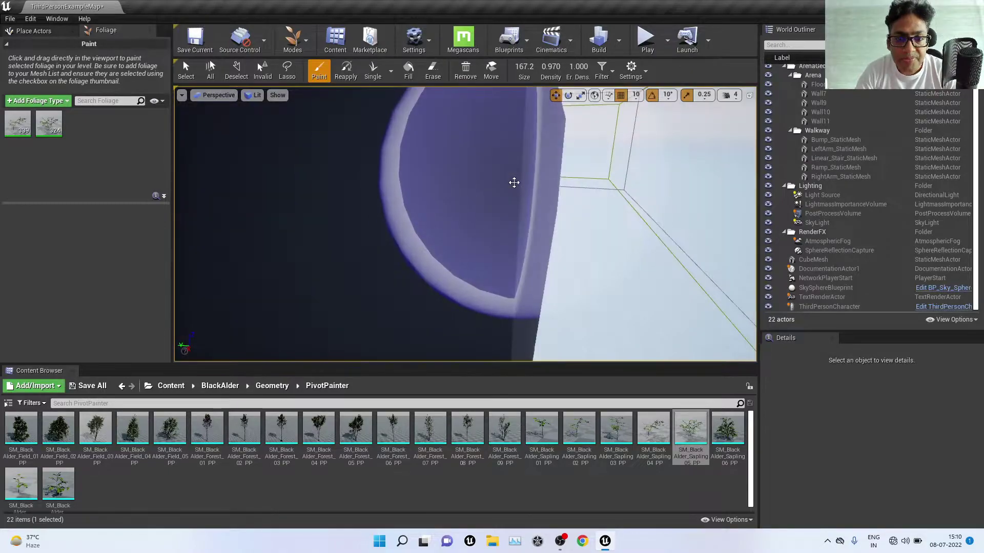
Undo all the foliage strokes with Ctrl+Z and show SM_BlackAlder_Sapling_04_PP's settings.
right_drag(514, 182, 514, 183)
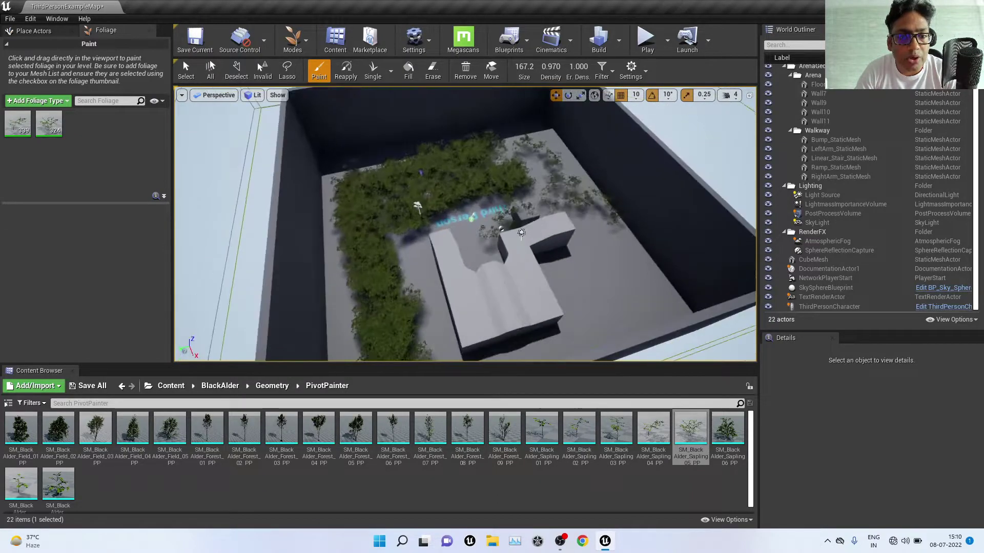
key(ctrl+z)
key(ctrl+z)
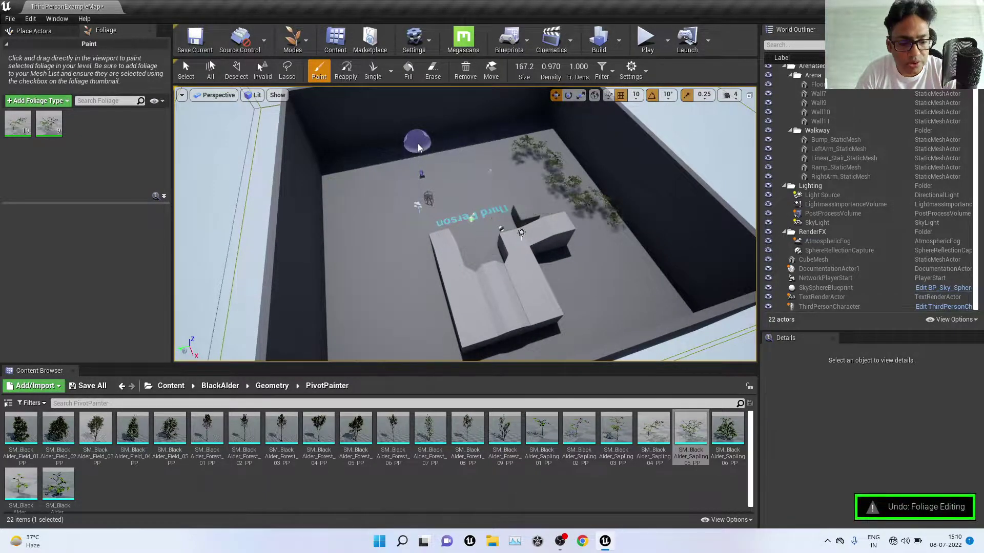
key(ctrl+z)
key(ctrl+z)
right_drag(480, 214, 481, 214)
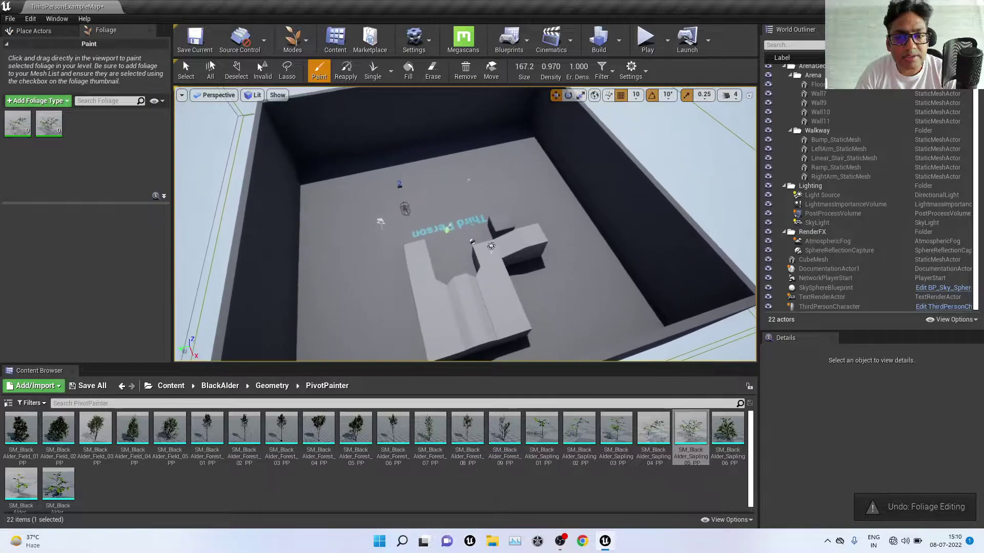
click(24, 126)
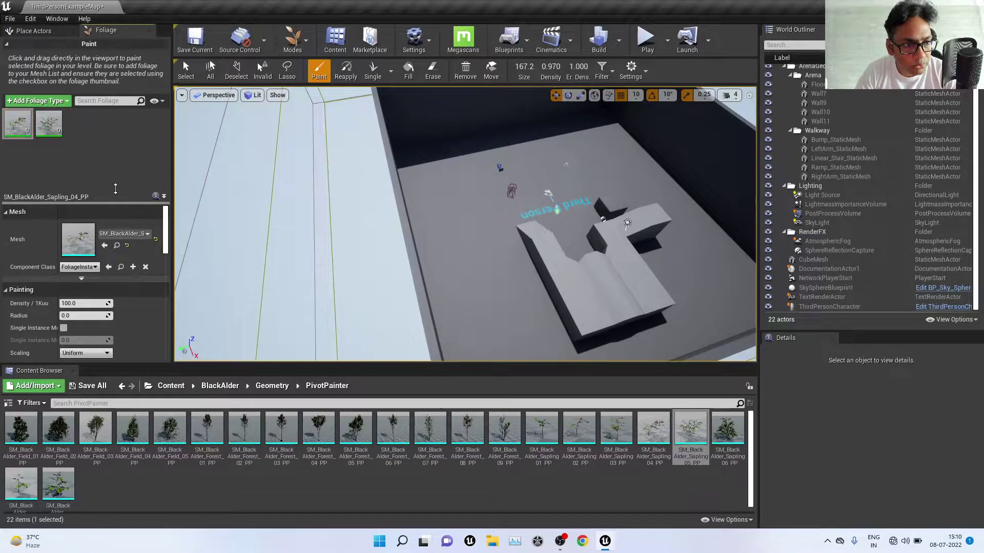
Widen the foliage settings panel, collapse the Mesh section, and enlarge the palette area.
scroll(102, 159, down, 3)
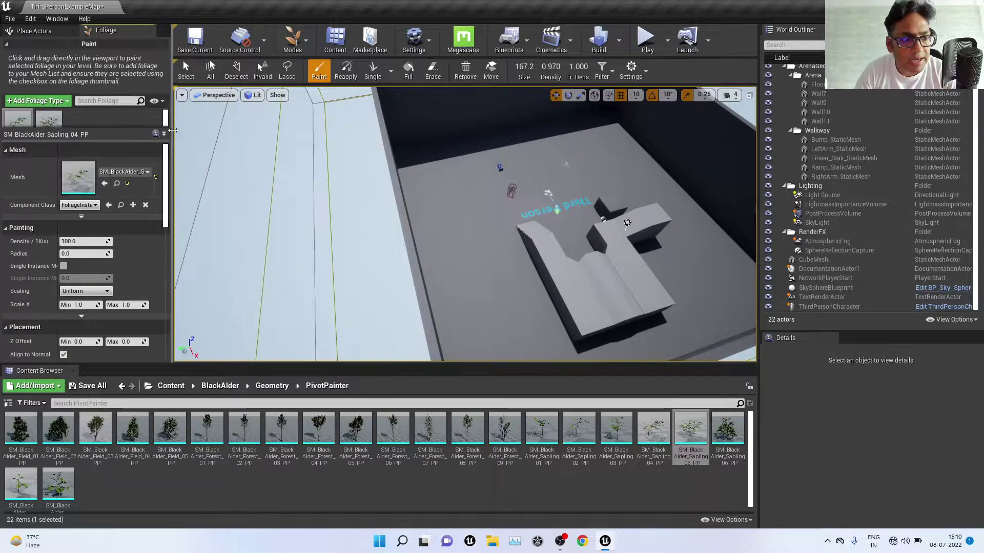
drag(171, 129, 229, 129)
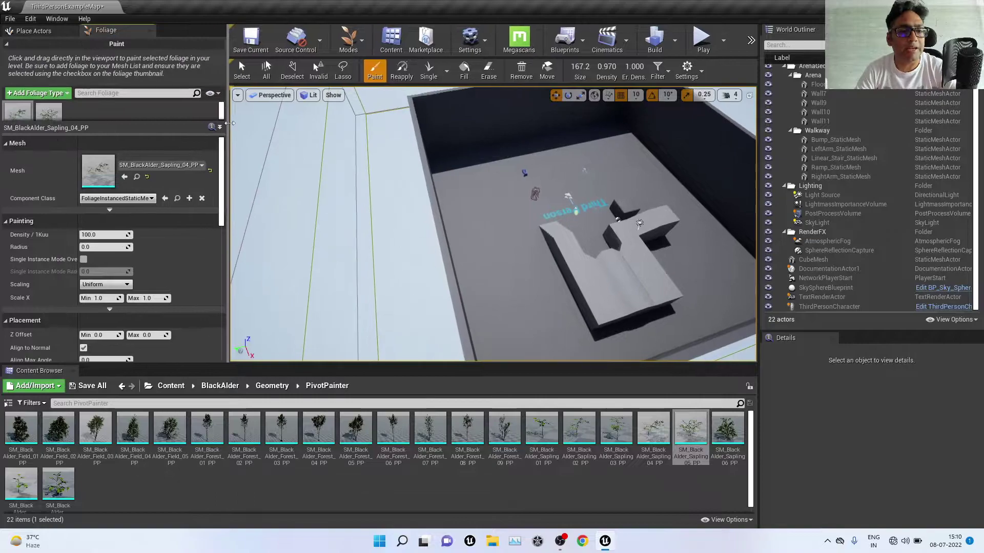
click(184, 170)
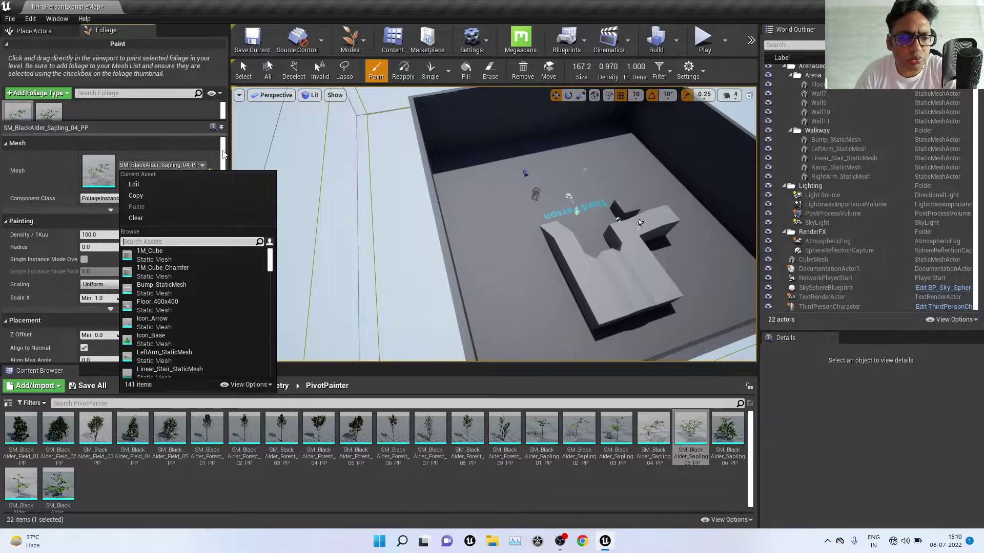
click(185, 164)
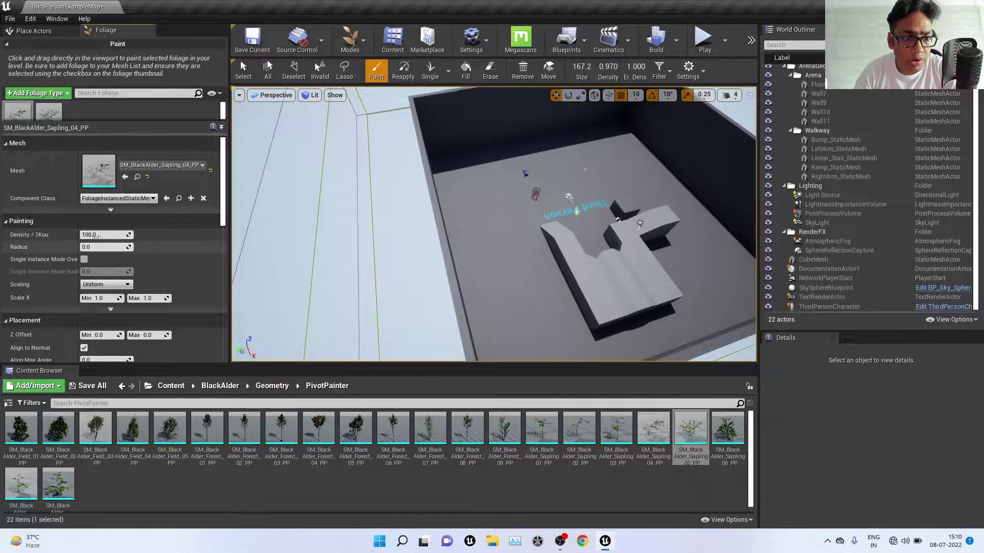
click(131, 142)
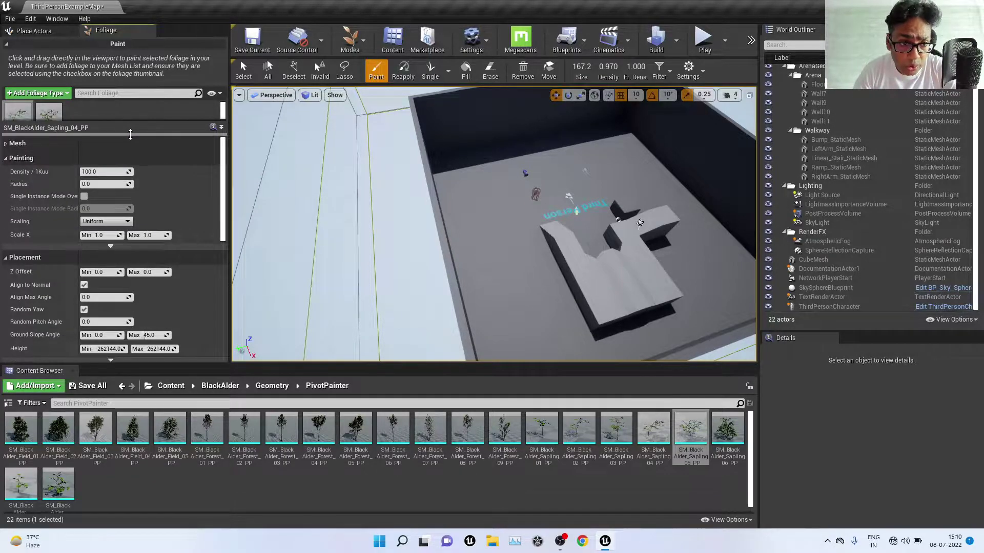
drag(102, 123, 77, 174)
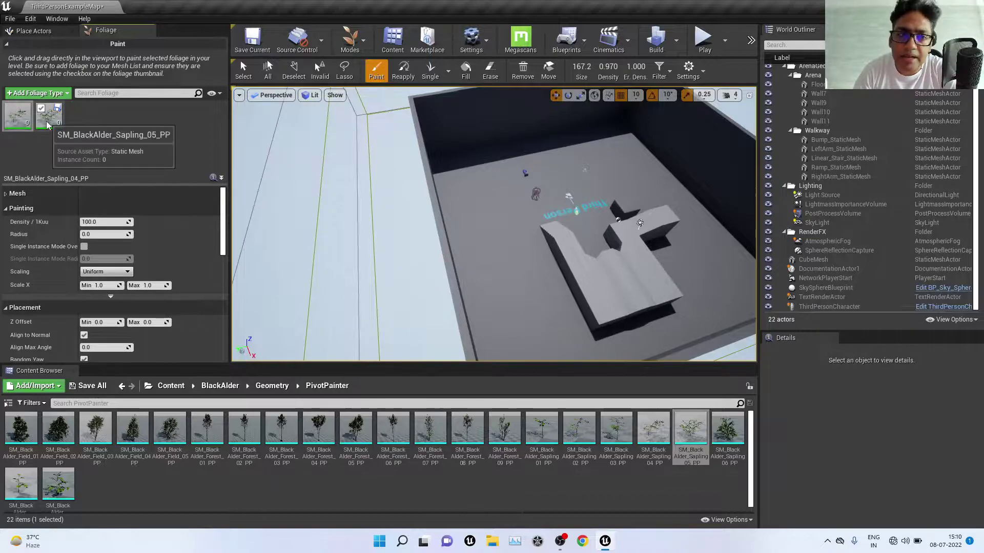
Lower the saplings' minimum Scale X to 0.17 and select Sapling_05 for painting.
click(20, 117)
text(50)
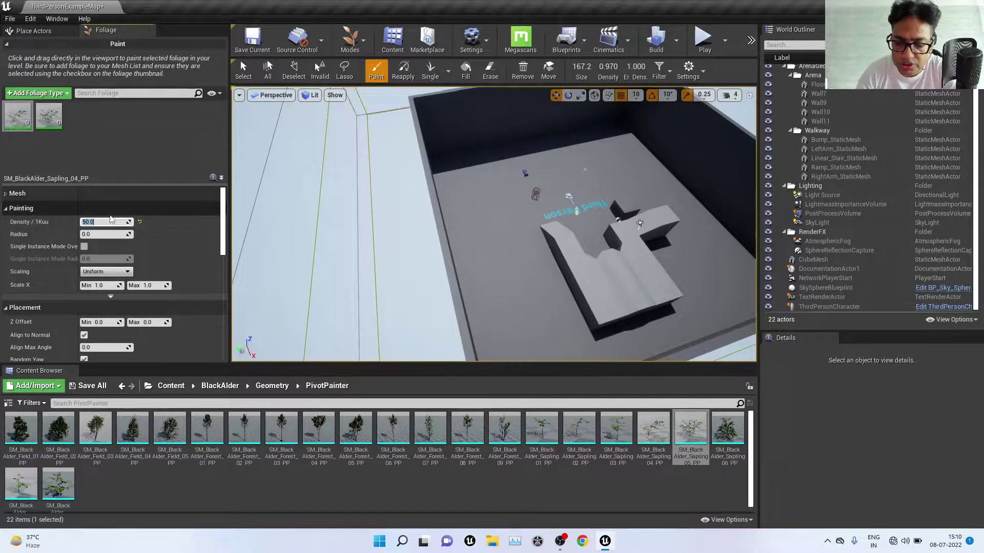
click(45, 118)
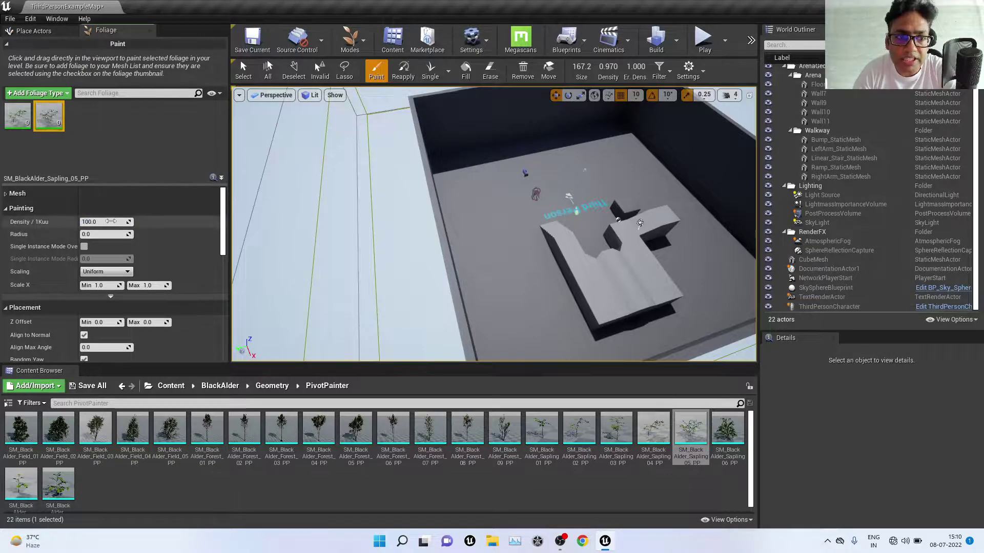
click(18, 116)
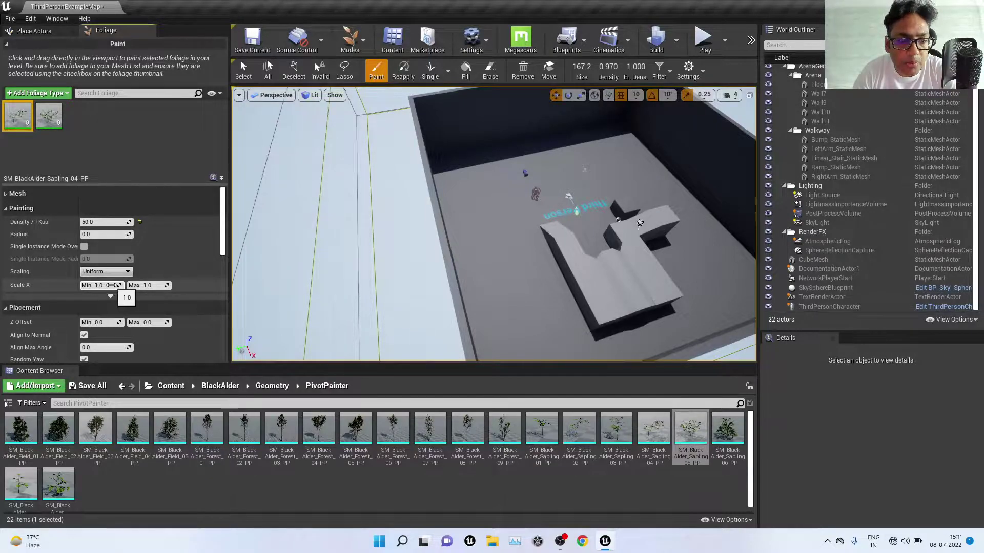
click(112, 287)
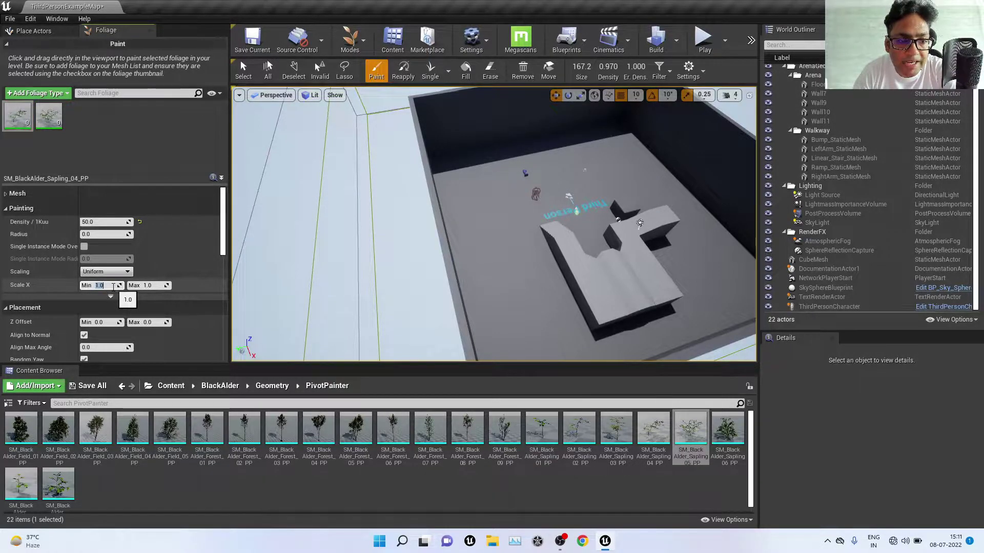
text(0.2)
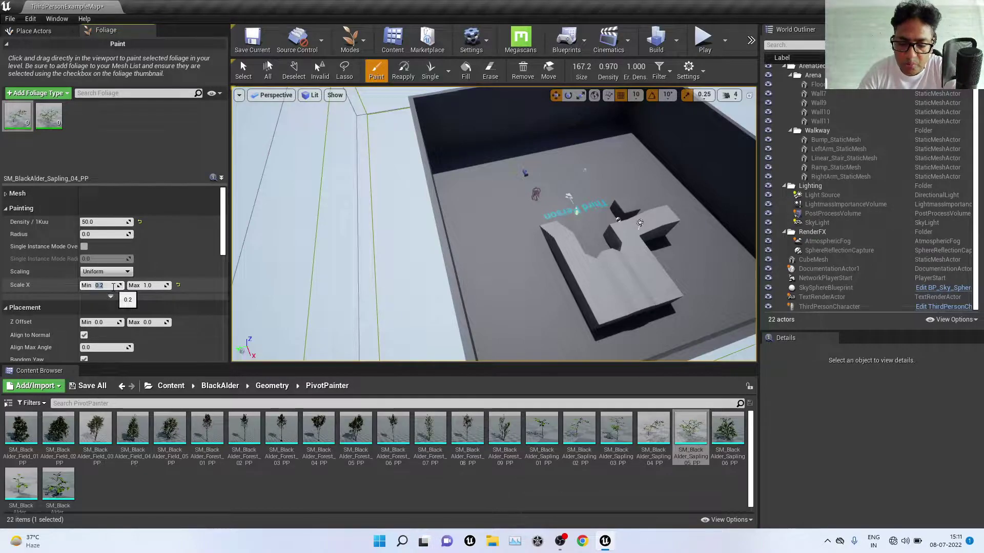
click(49, 115)
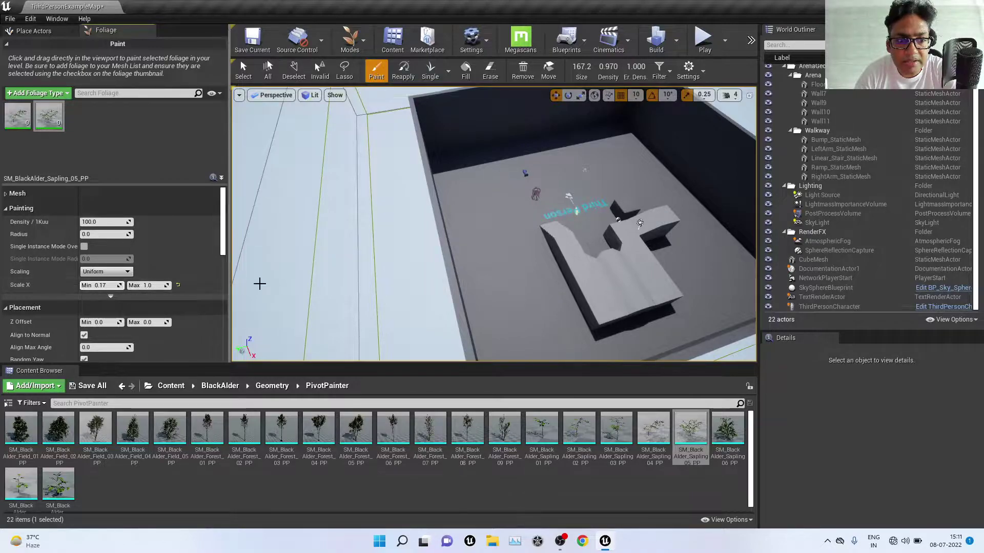
click(17, 115)
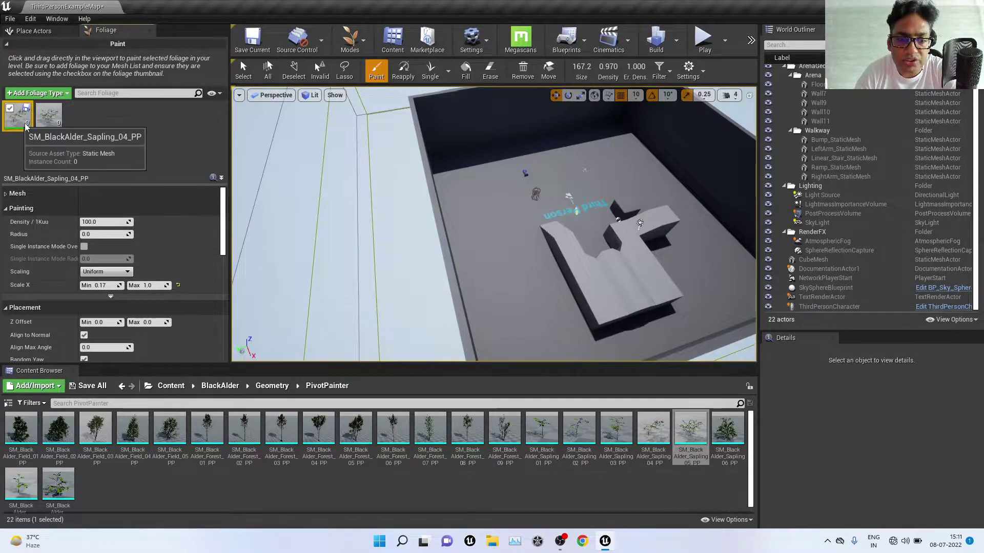
click(54, 125)
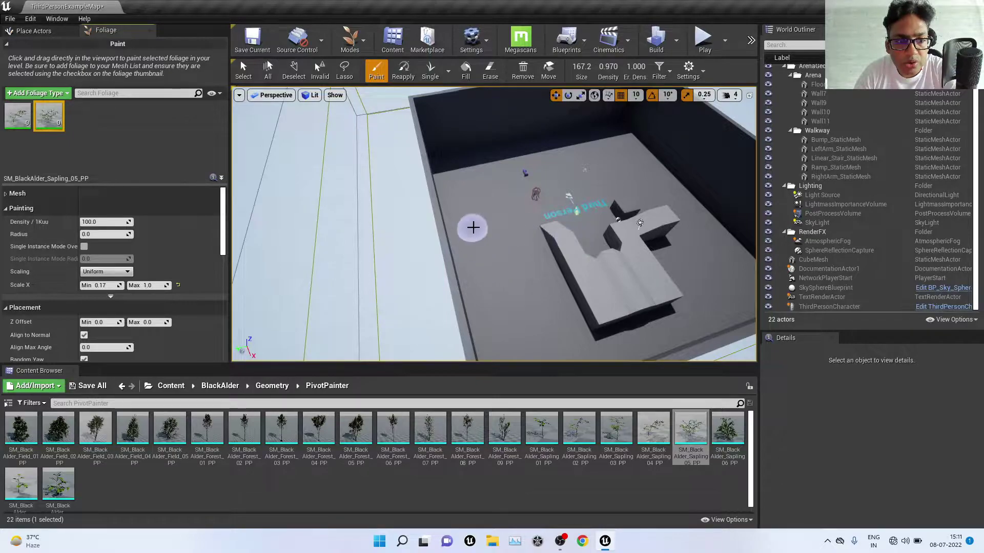
scroll(473, 228, up, 8)
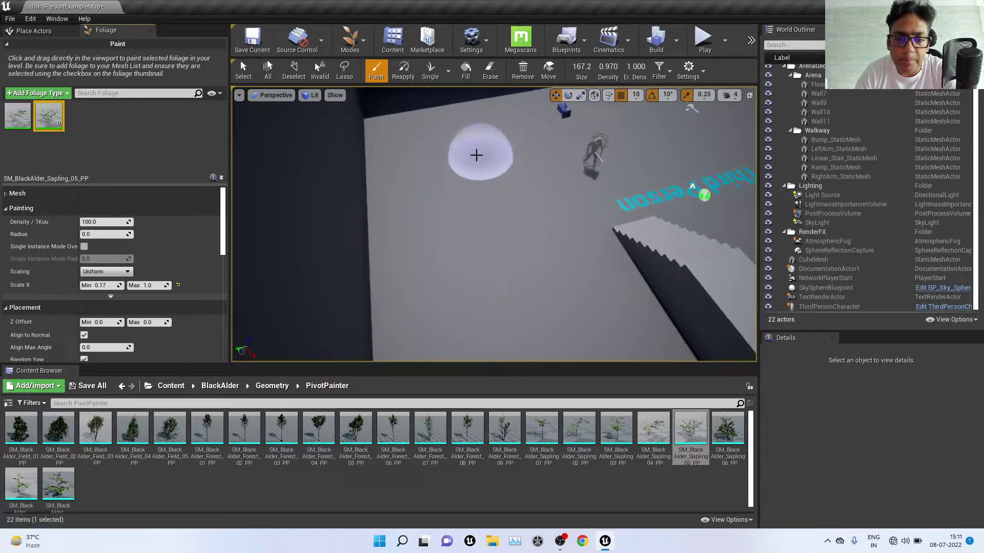
Paint two strips of alder saplings across the floor.
mouse_move(476, 155)
mouse_down()
mouse_move(491, 331)
mouse_move(594, 349)
mouse_up()
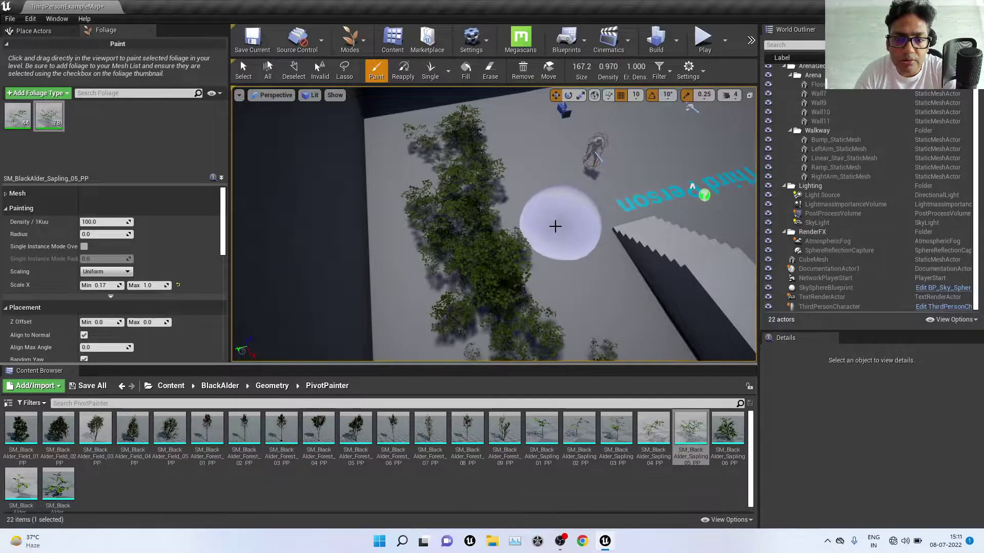
mouse_move(555, 226)
right_down()
mouse_move(555, 169)
mouse_move(574, 169)
right_up()
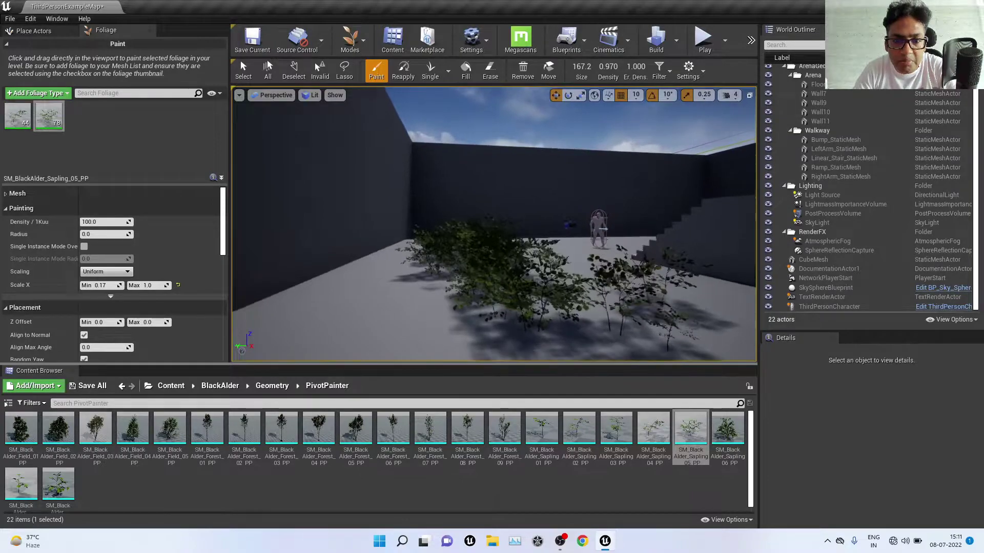
right_drag(526, 222, 526, 266)
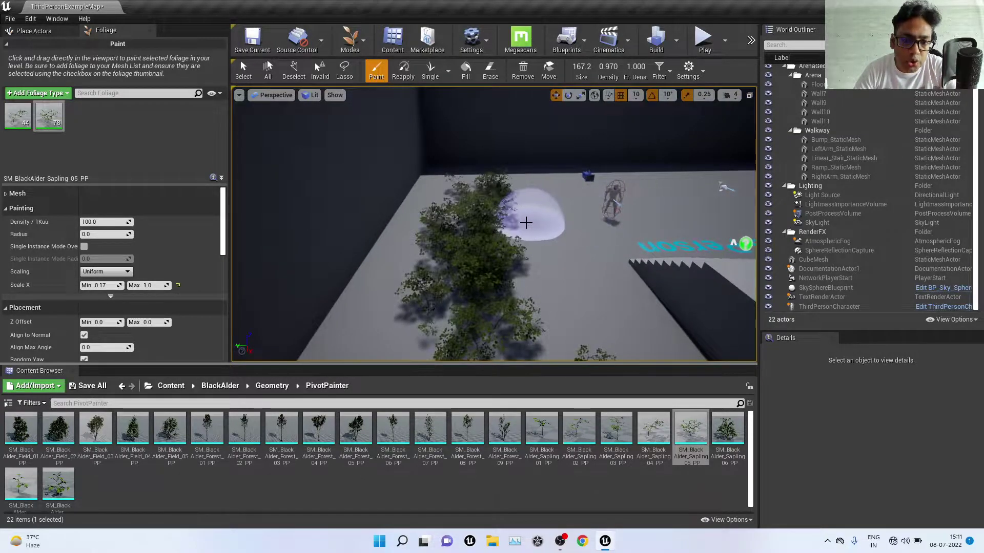
mouse_move(527, 222)
mouse_down()
mouse_move(468, 185)
mouse_move(107, 261)
mouse_up()
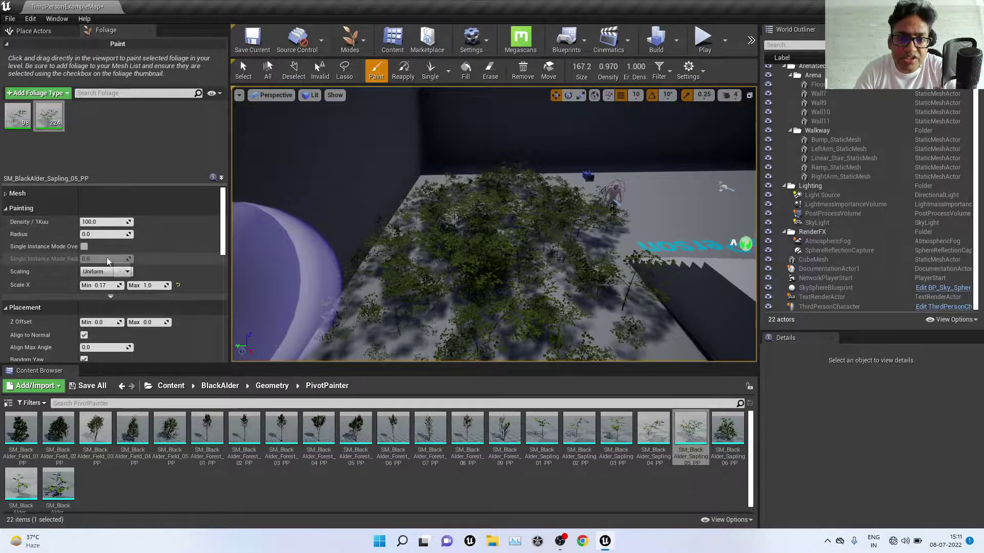
Review the foliage settings and painted patch, then undo the sapling painting.
scroll(107, 261, down, 3)
scroll(107, 261, down, 3)
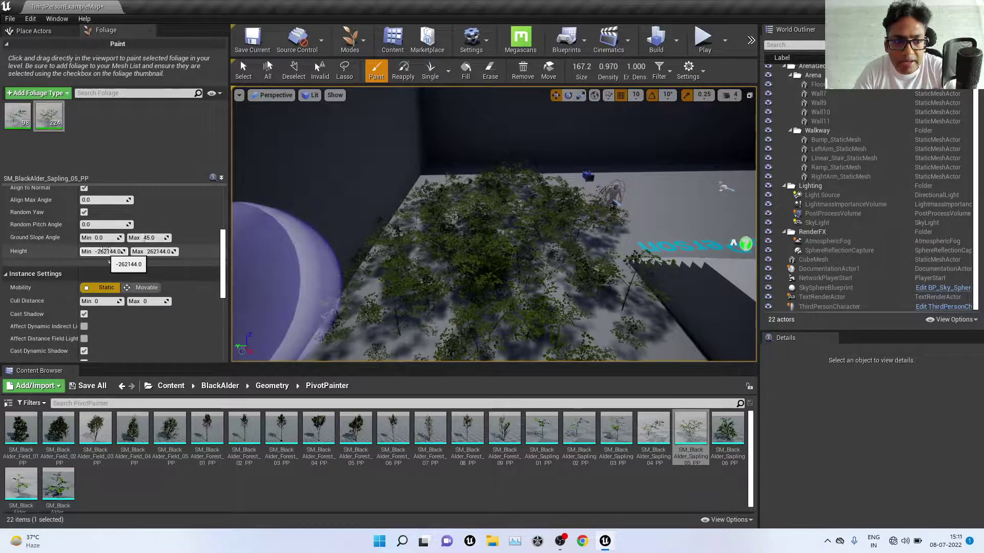
scroll(123, 246, down, 3)
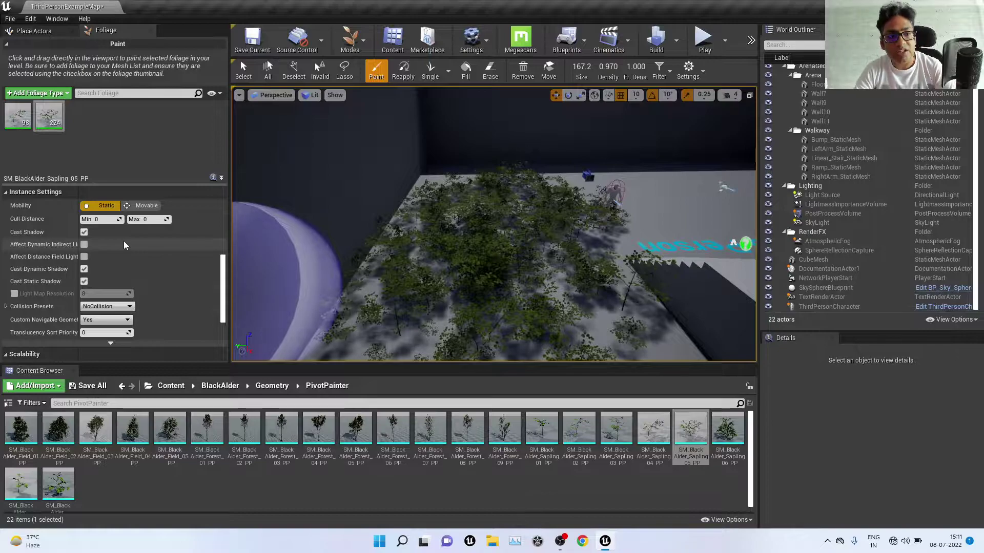
scroll(124, 245, down, 4)
scroll(124, 248, up, 4)
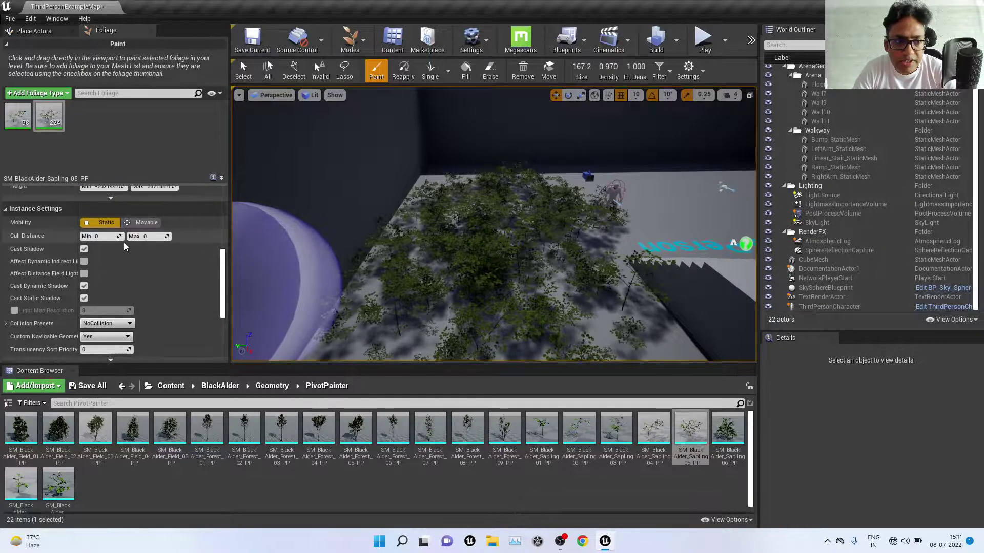
scroll(125, 247, up, 10)
right_drag(461, 257, 461, 256)
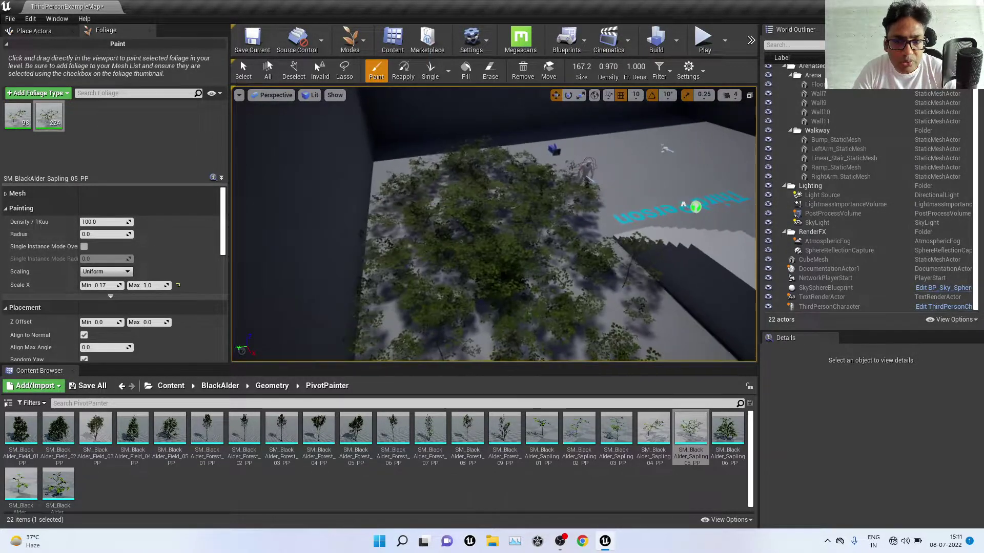
right_drag(639, 164, 639, 165)
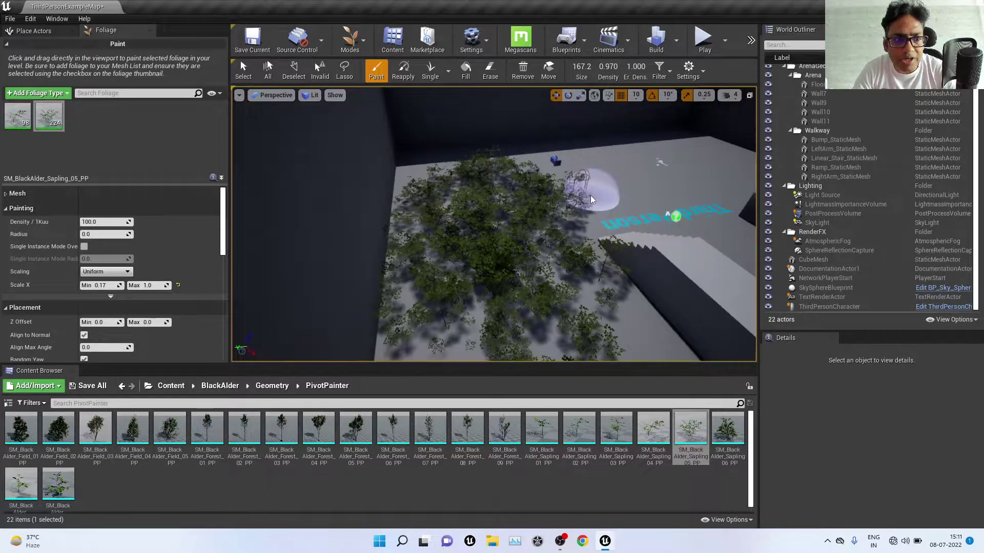
right_drag(592, 199, 591, 199)
key(ctrl+z)
key(ctrl+z)
key(ctrl+z)
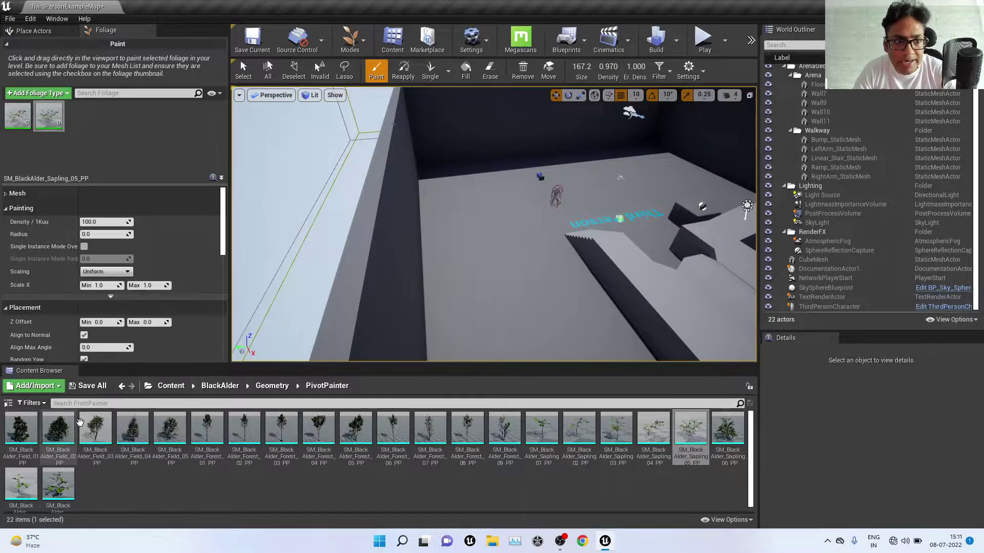
Add SM_BlackAlder_Field_03_PP as a foliage type and test-paint one spot, then undo it.
drag(95, 428, 143, 163)
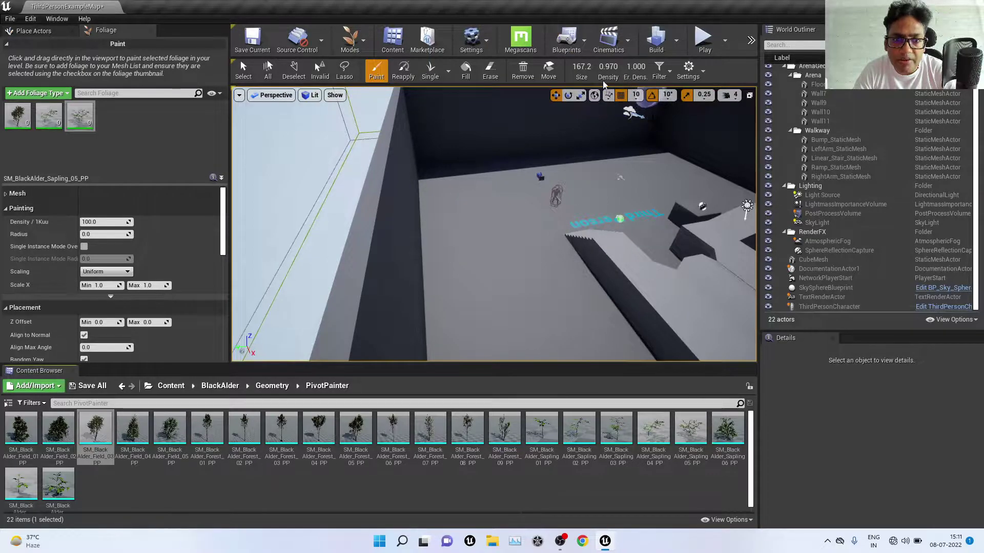
key(bracketright)
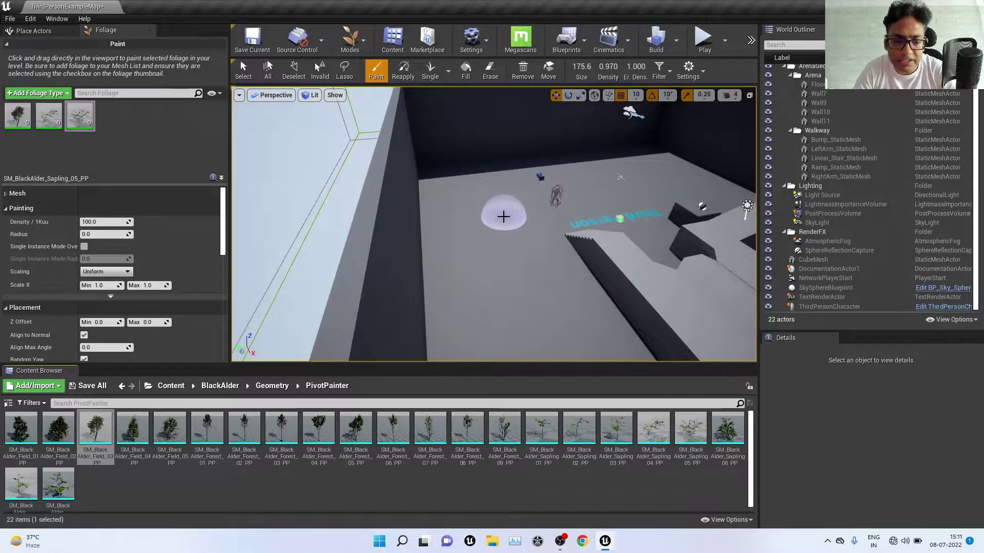
key(bracketright)
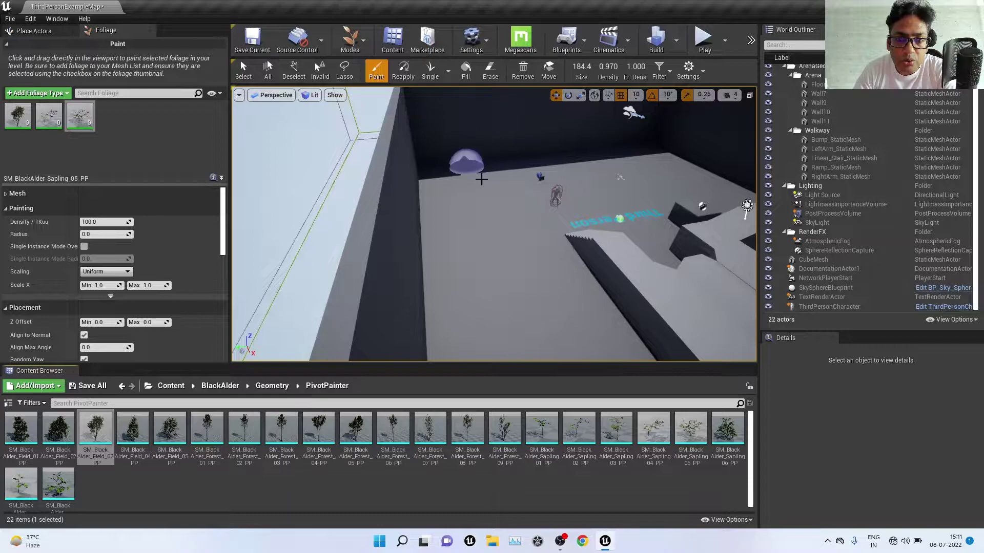
click(506, 206)
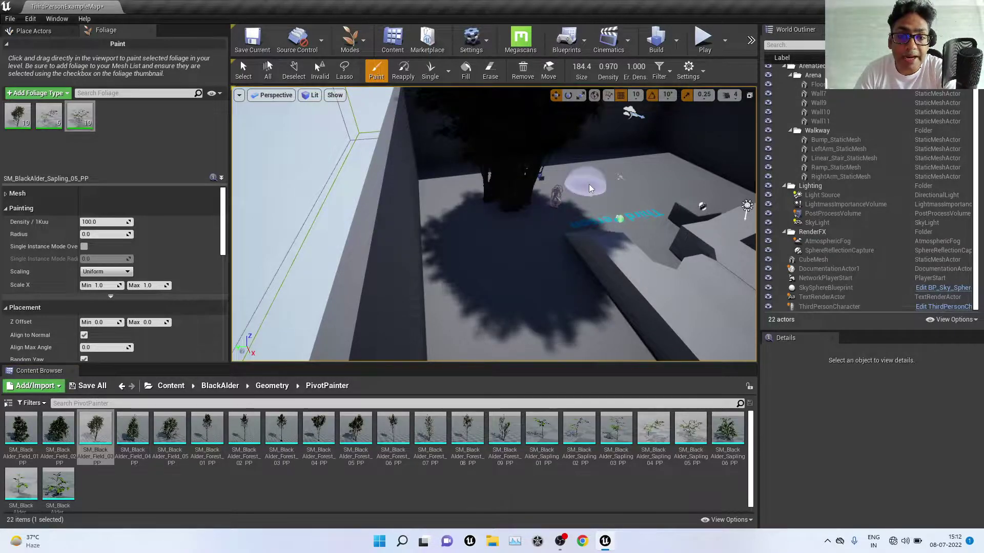
key(ctrl+z)
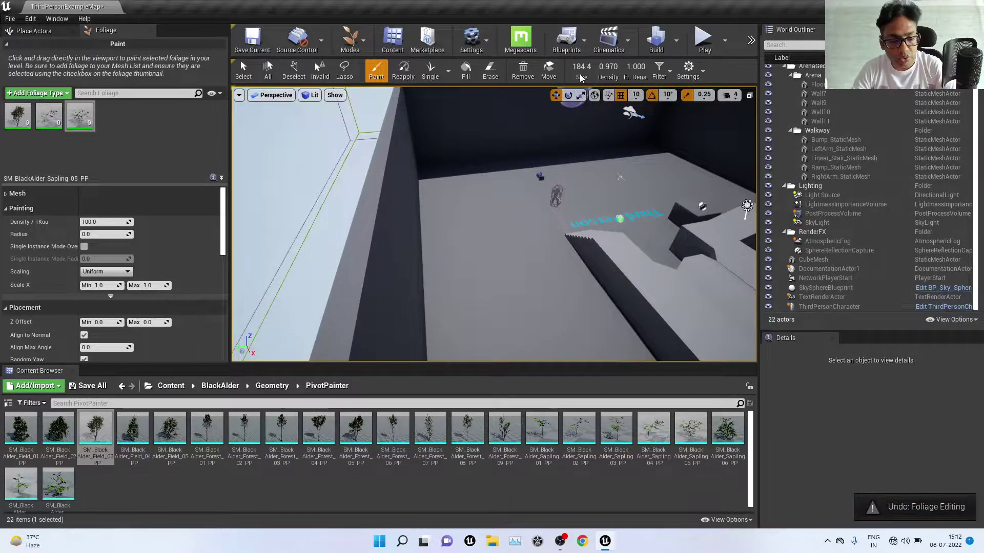
Set the brush size to about 836 and paint black alder trees onto the floor.
key(bracketright)
key(bracketright)
key(bracketright)
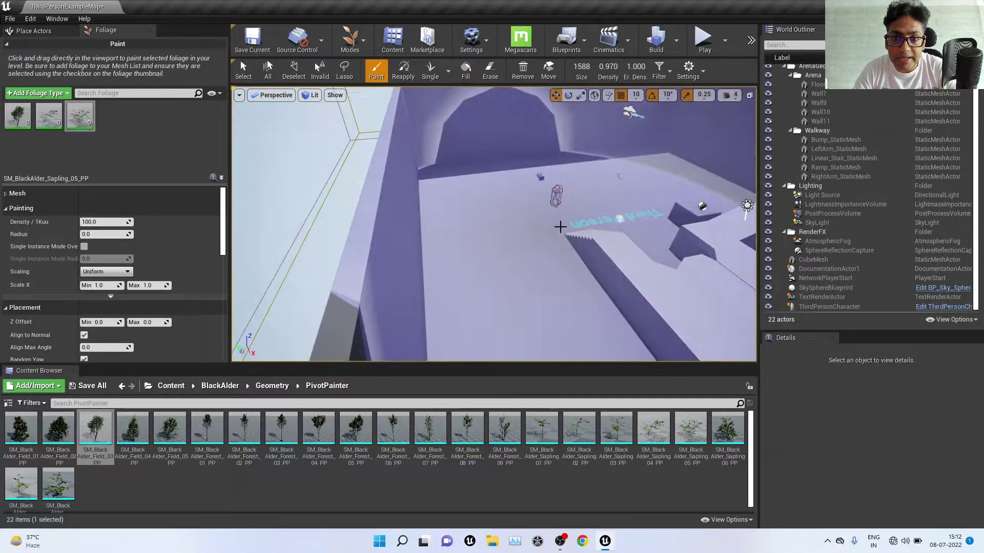
drag(582, 76, 543, 77)
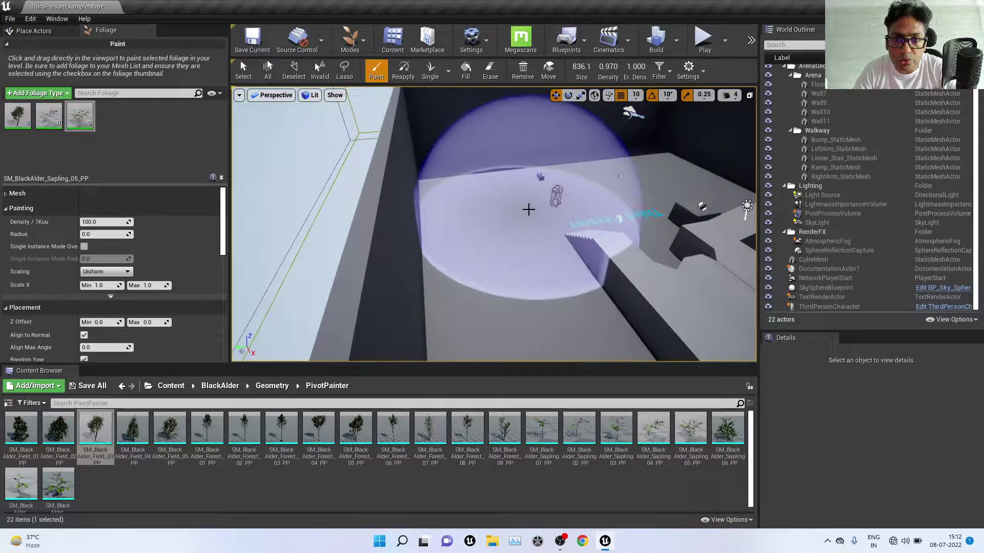
click(586, 197)
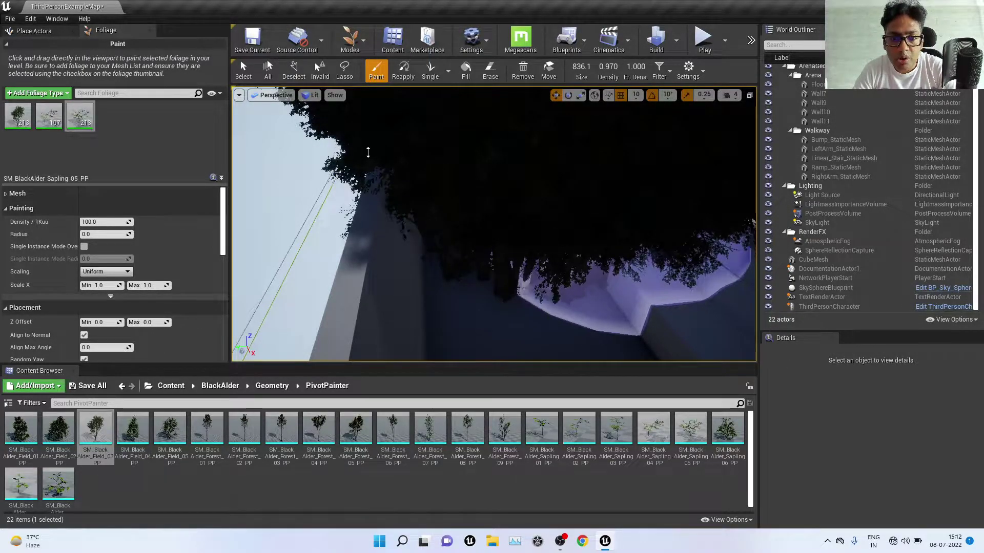
key(ctrl+z)
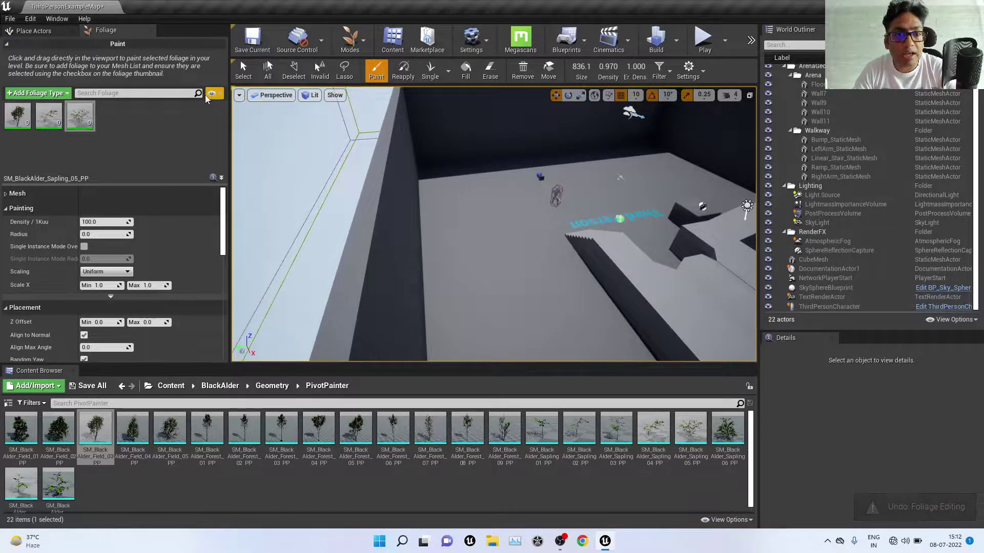
shift+scroll(633, 120, down, 8)
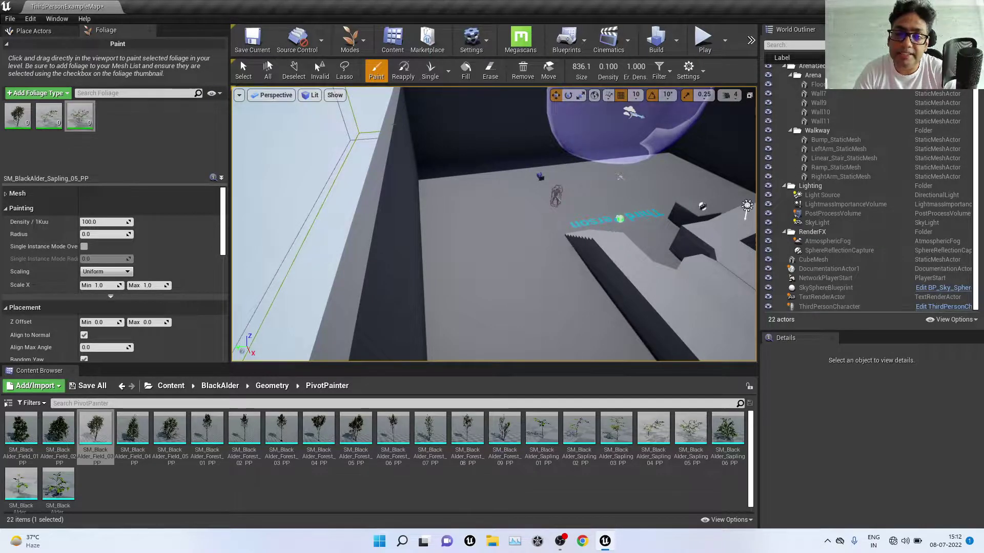
shift+scroll(623, 123, up, 2)
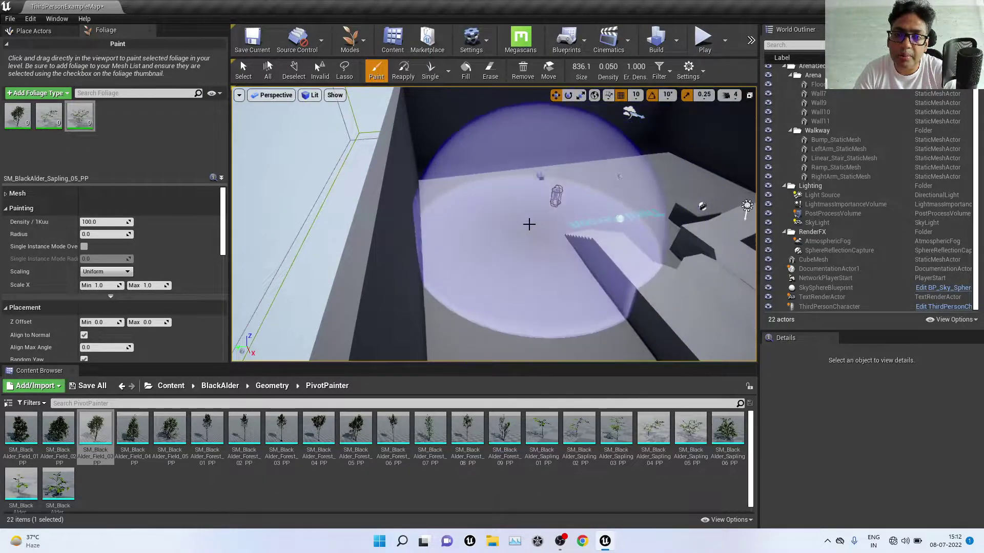
click(527, 221)
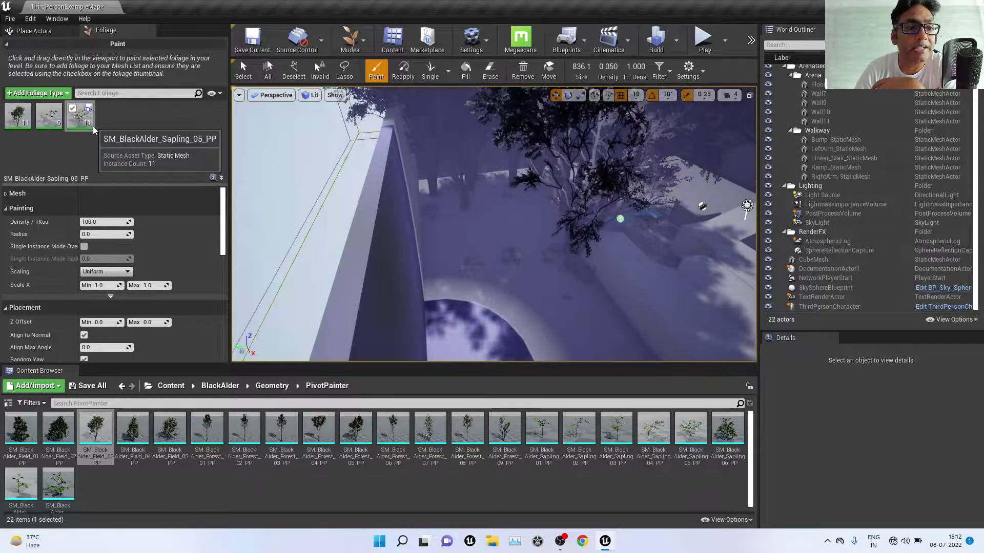
Undo the tree painting and select SM_BlackAlder_Field_03_PP, with Density/1Kuu at 10.0.
click(52, 126)
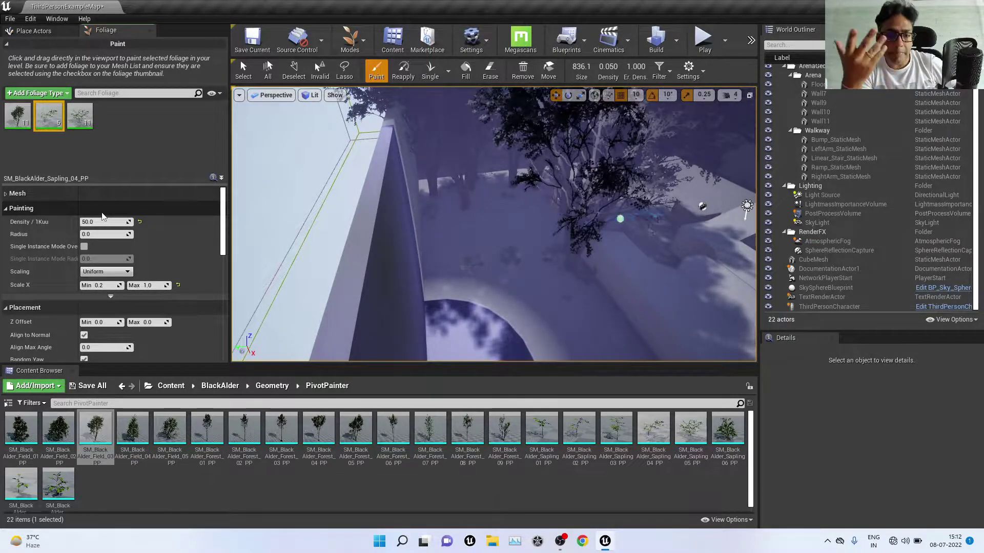
click(21, 121)
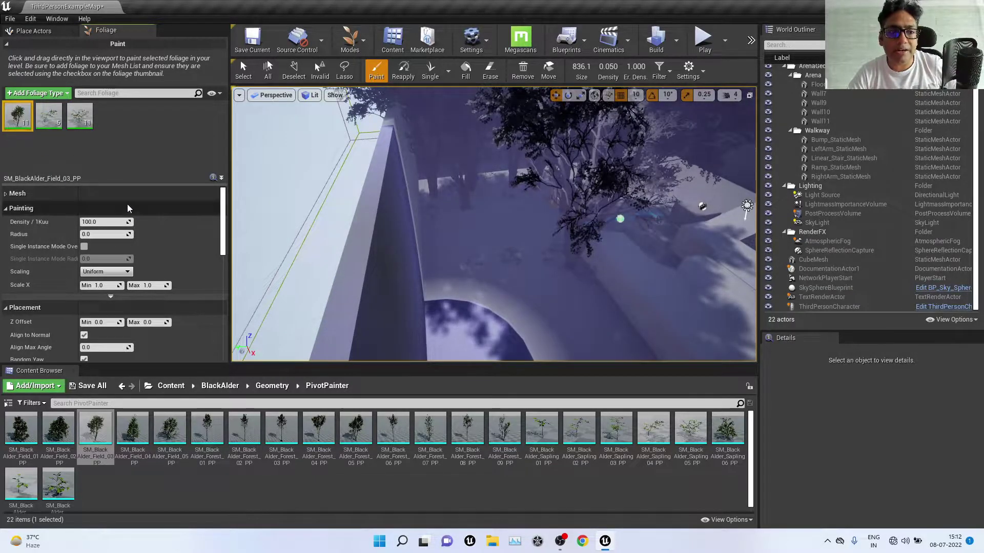
key(ctrl+z)
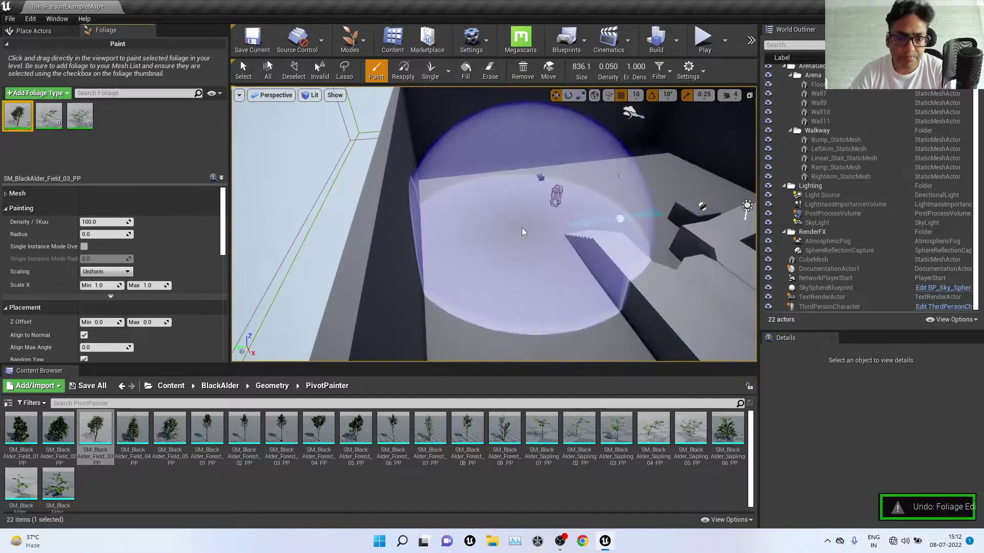
click(50, 119)
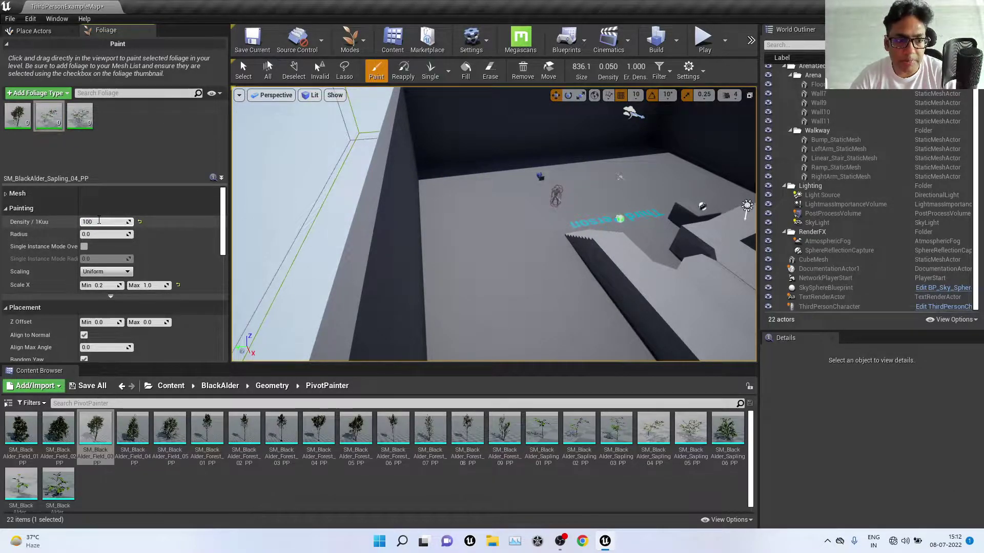
click(21, 112)
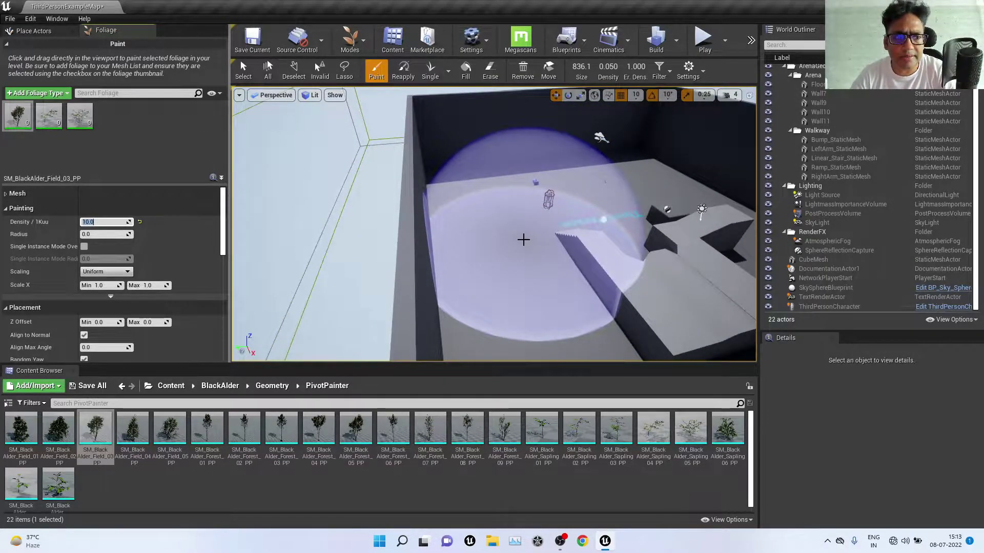
Raise the brush density to 0.220 and paint dense alder foliage across the room floor.
mouse_move(523, 240)
right_down()
mouse_move(523, 266)
mouse_move(617, 200)
mouse_move(601, 120)
right_up()
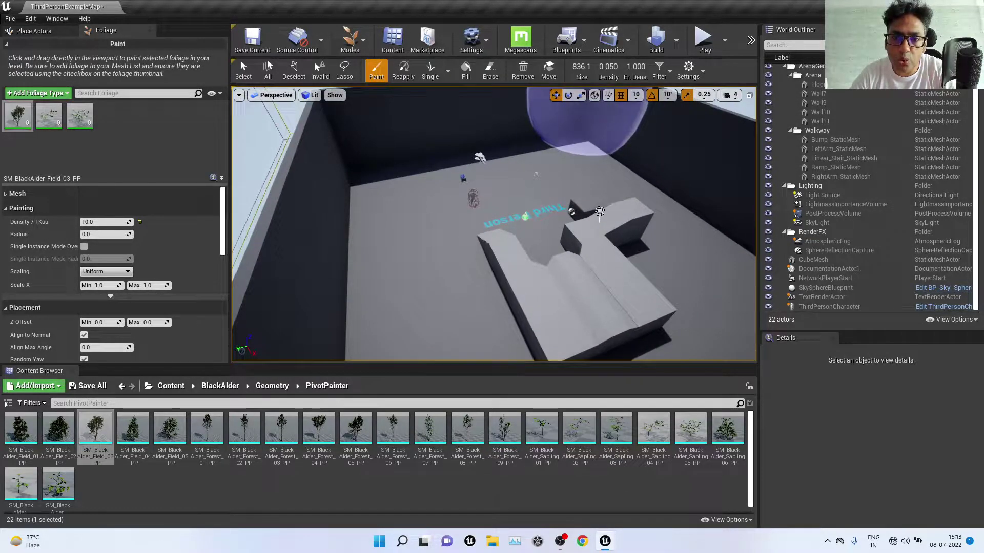
drag(608, 67, 623, 67)
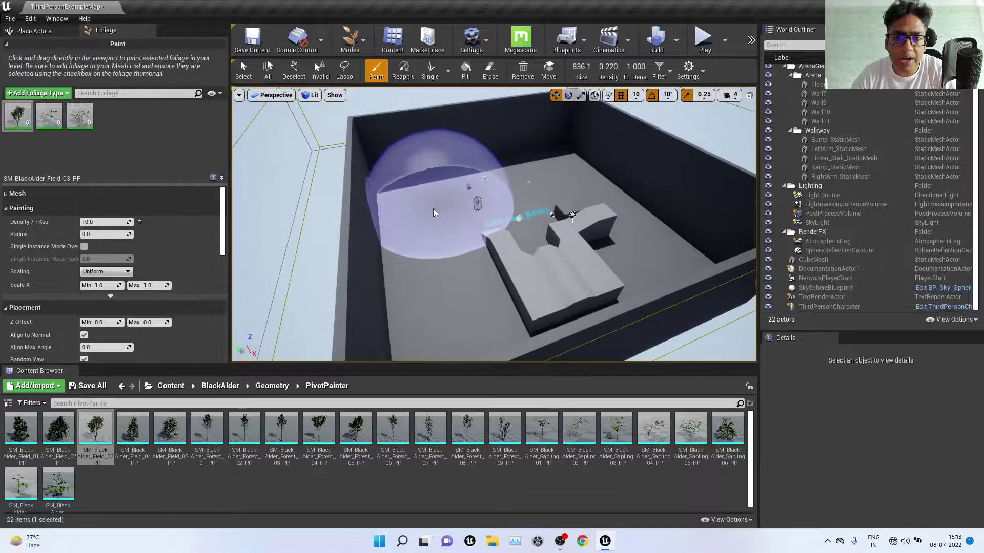
mouse_move(394, 208)
mouse_down()
mouse_move(572, 214)
mouse_move(496, 169)
mouse_up()
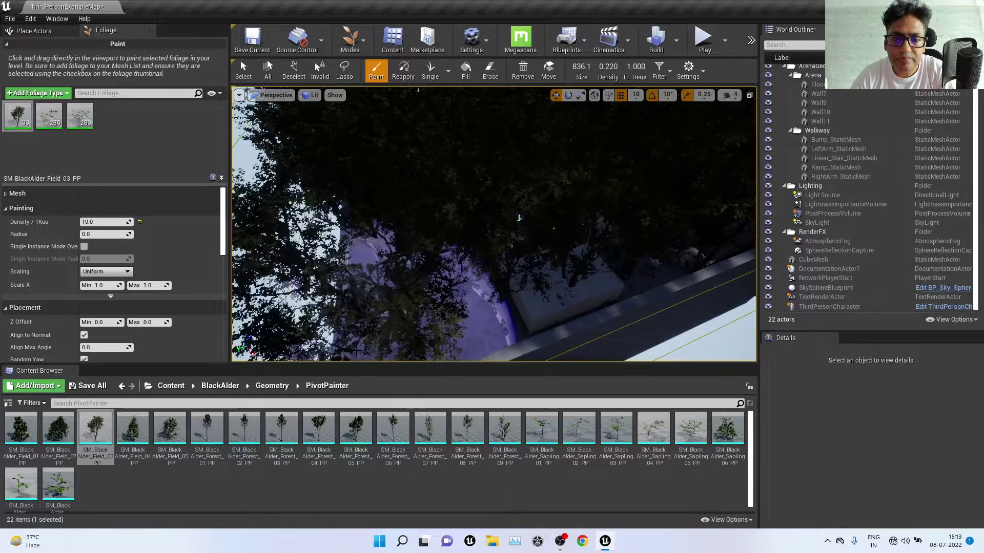
click(703, 39)
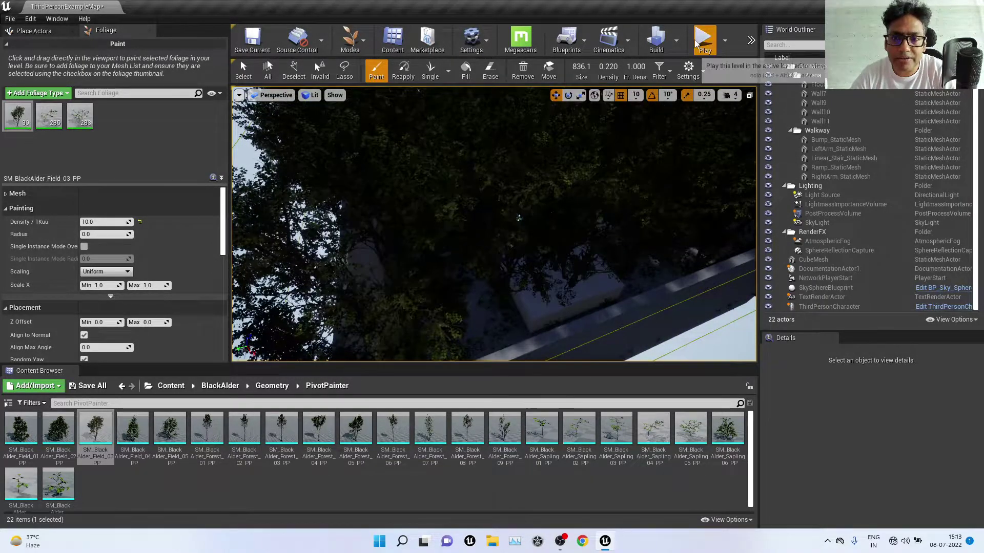
key(w)
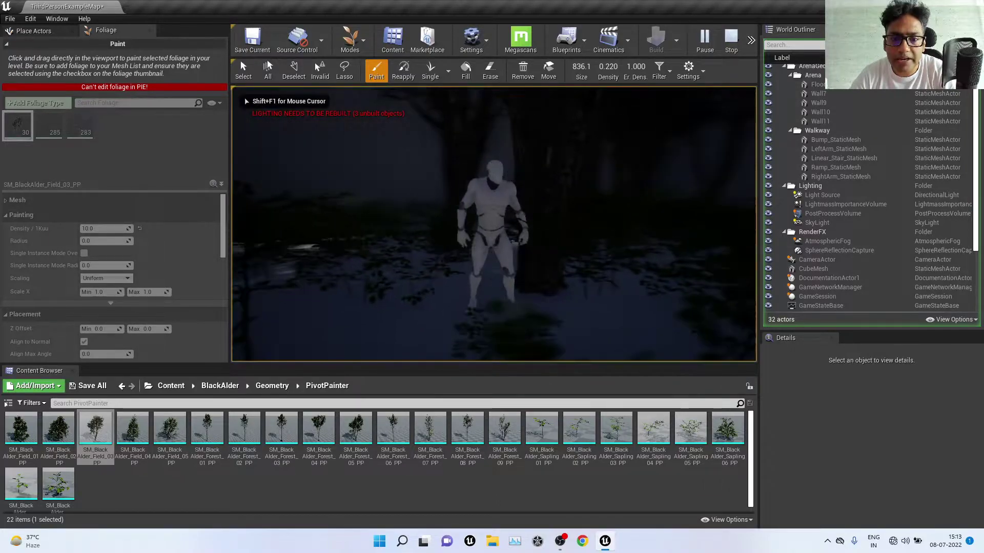
key(w)
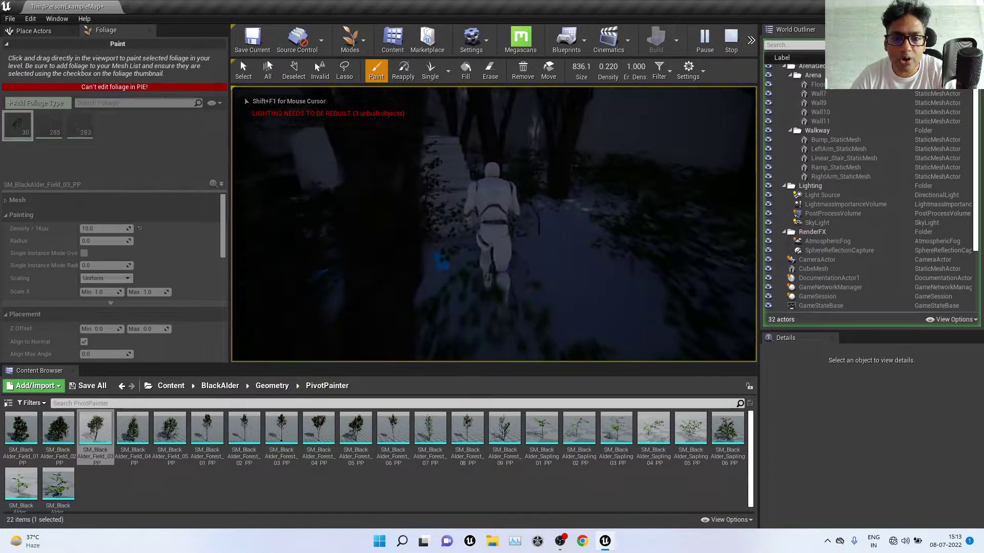
key(w)
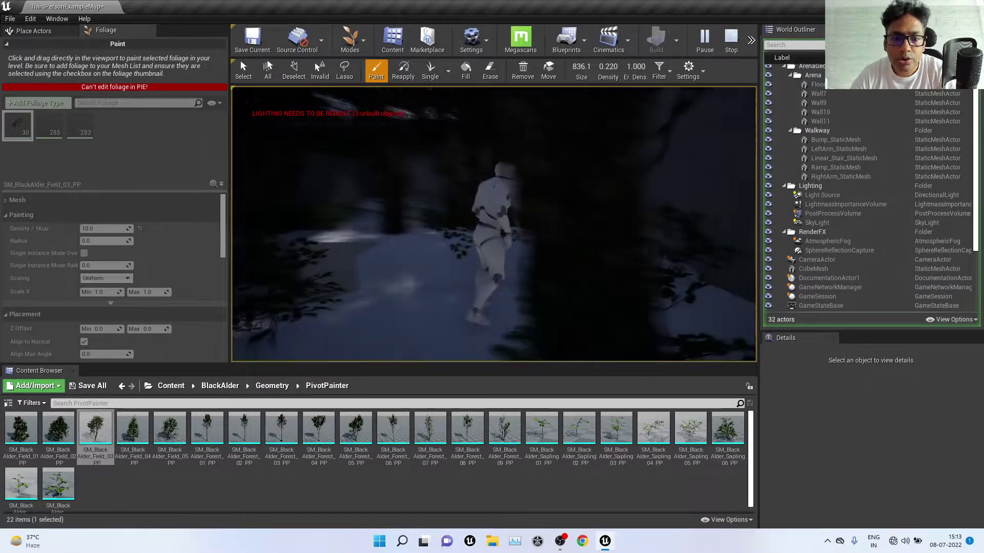
key(w)
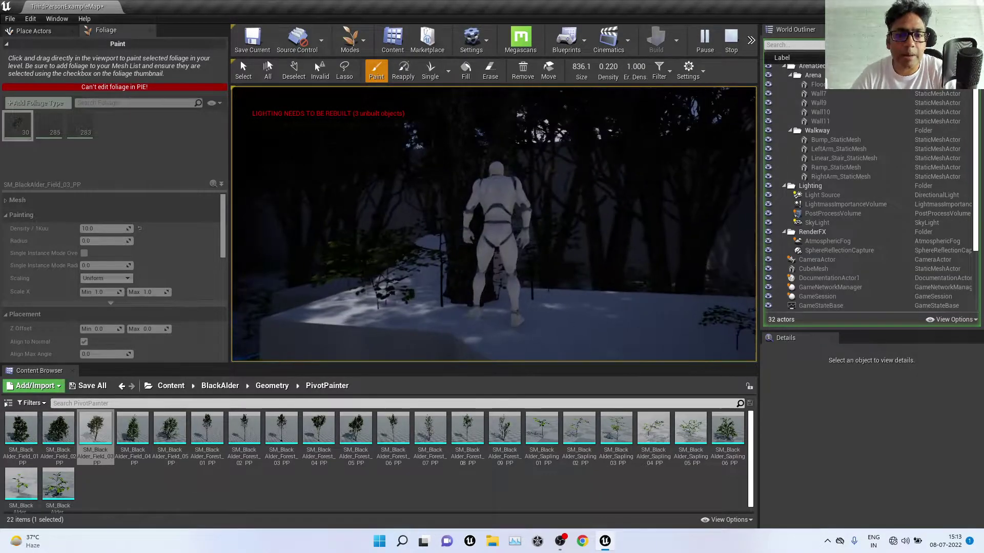
key(w)
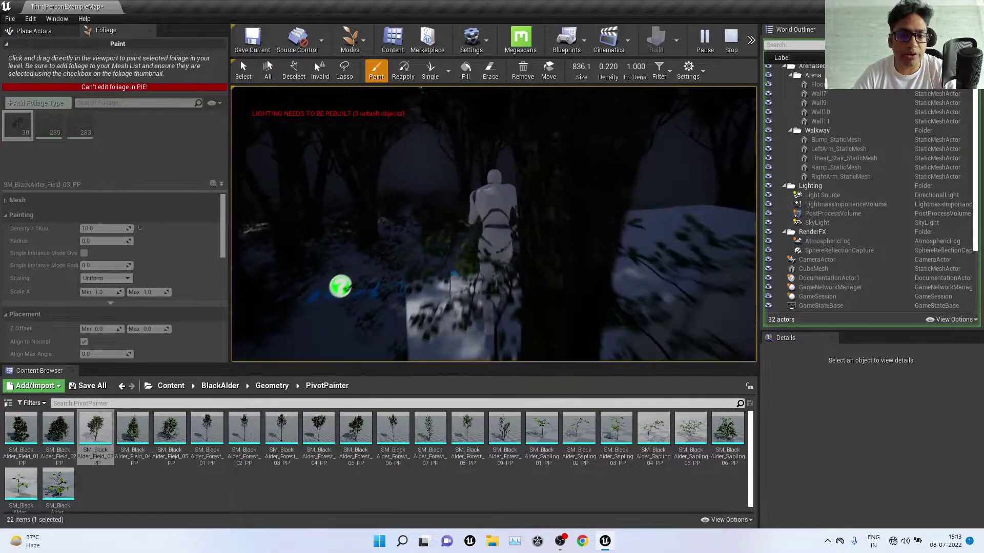
key(w)
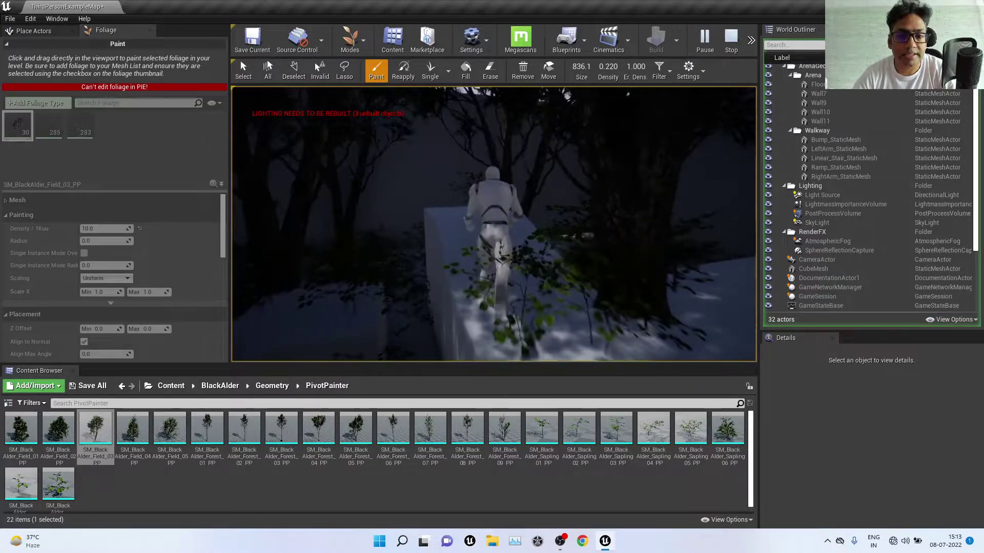
key(s)
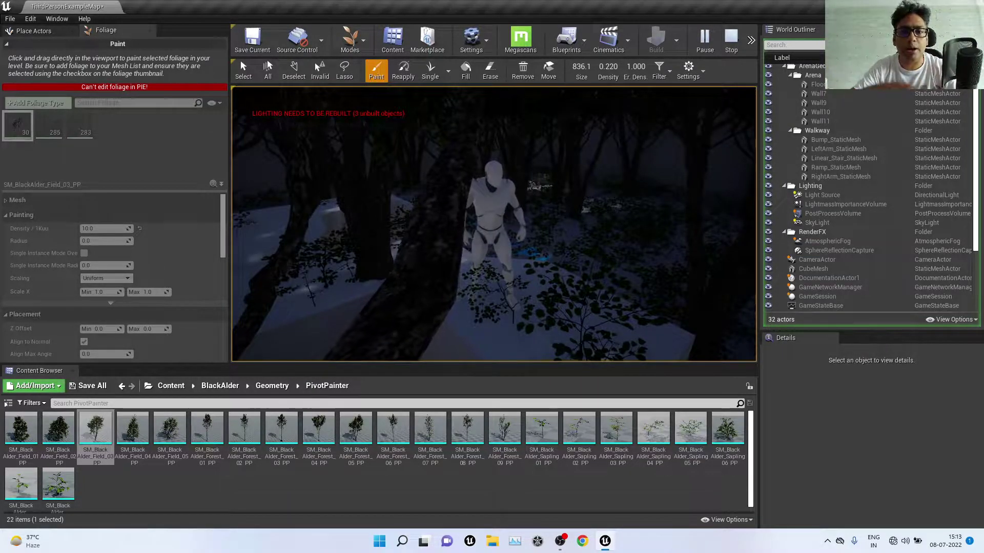
key(w)
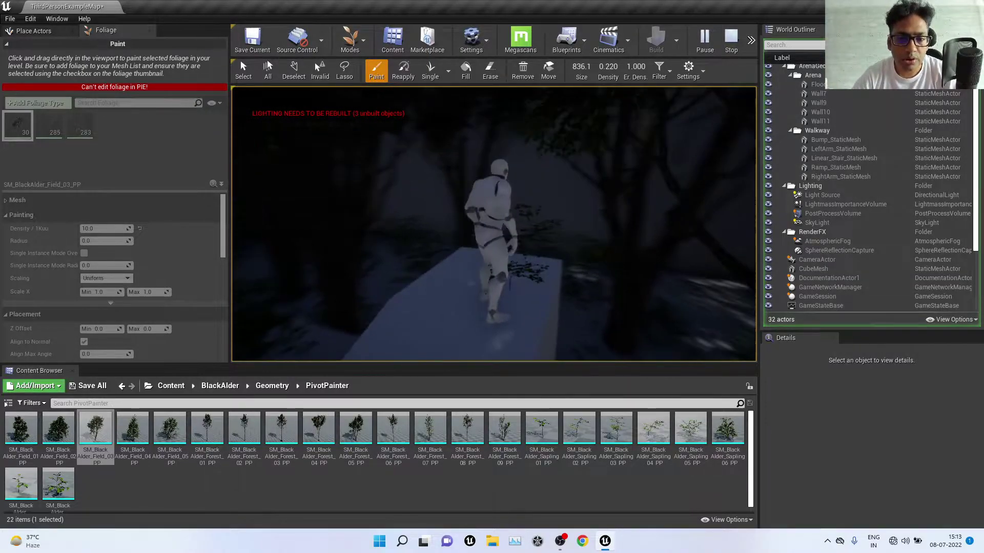
key(Escape)
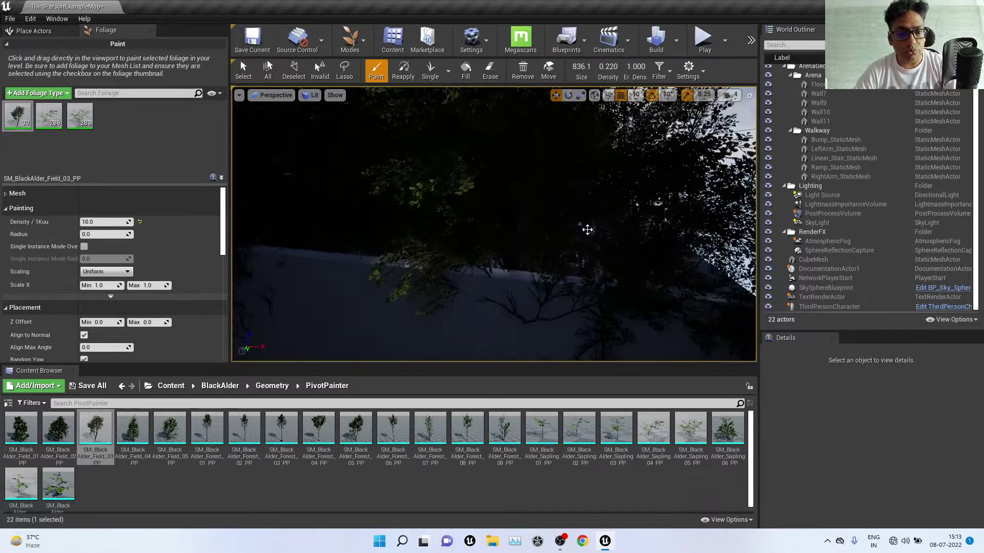
Undo the painted black alder forest in the arena.
right_drag(558, 211, 559, 246)
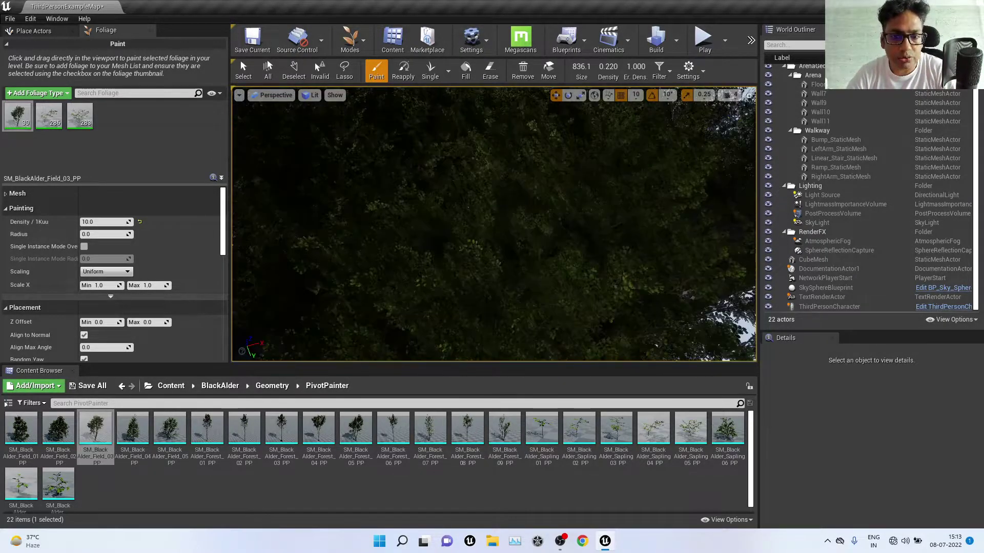
right_drag(467, 207, 468, 221)
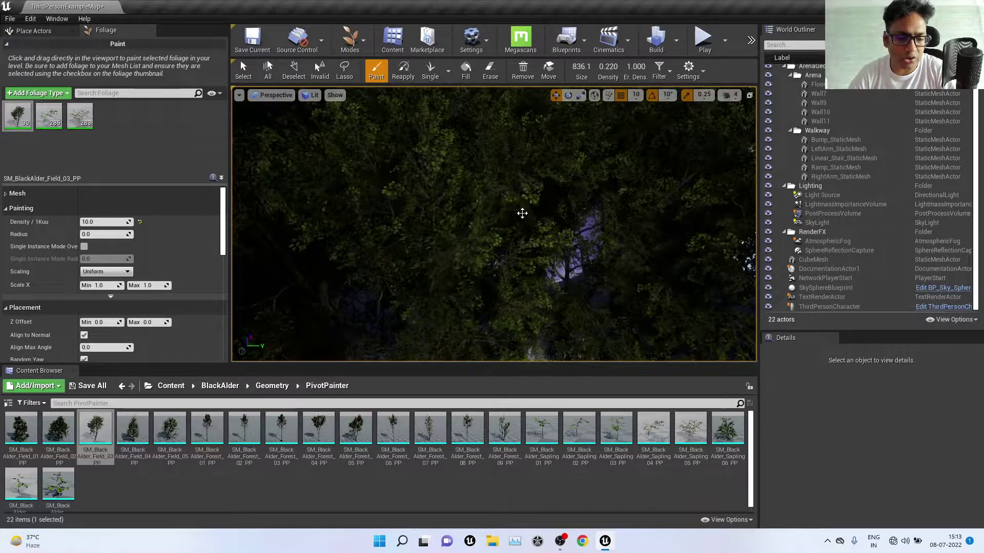
key(ctrl+z)
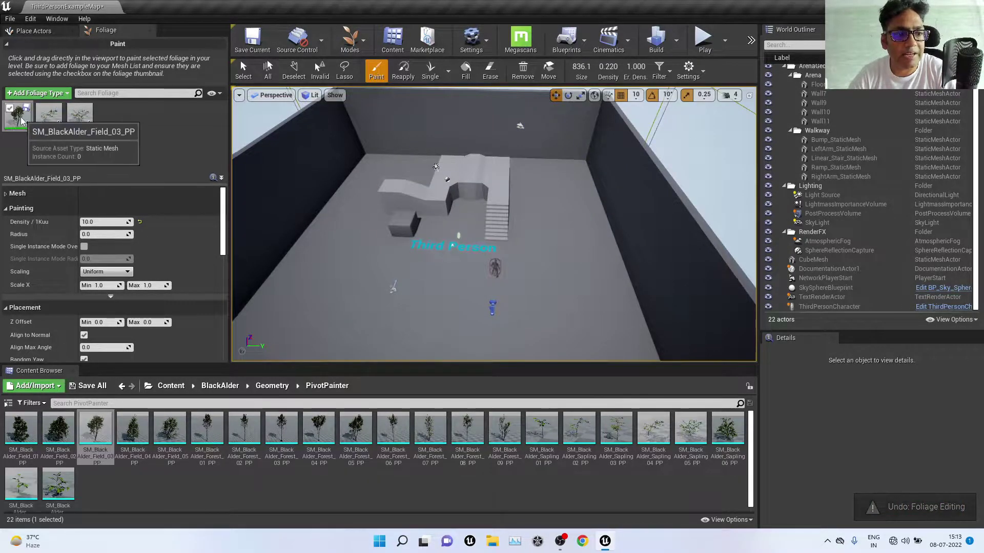
Remove the SM_BlackAlder_Field_03_PP foliage type from the foliage list.
click(19, 118)
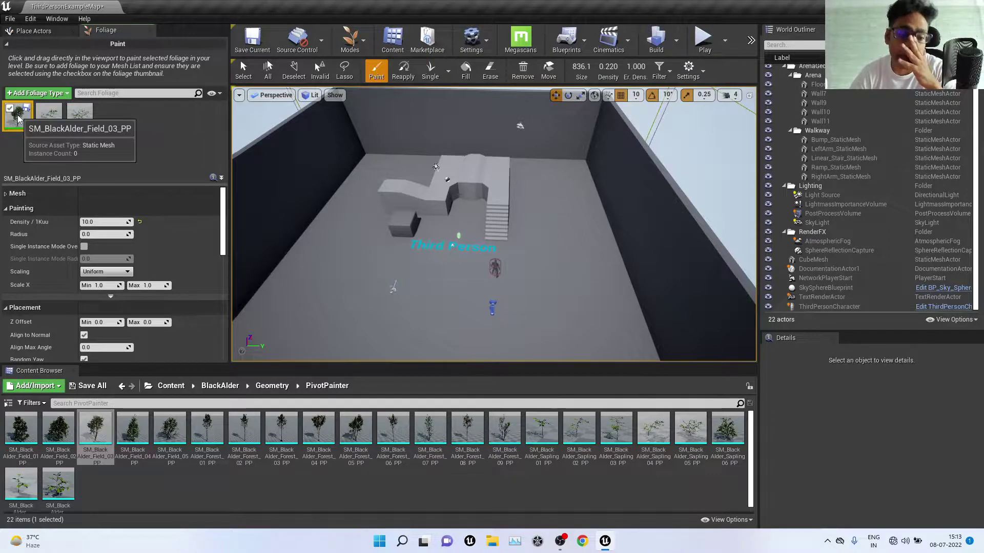
right_click(19, 118)
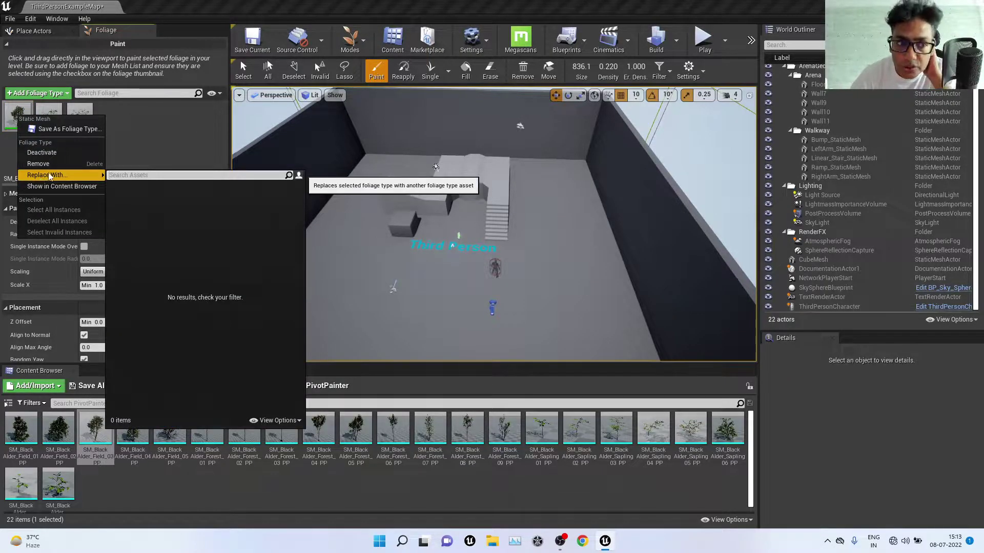
click(51, 164)
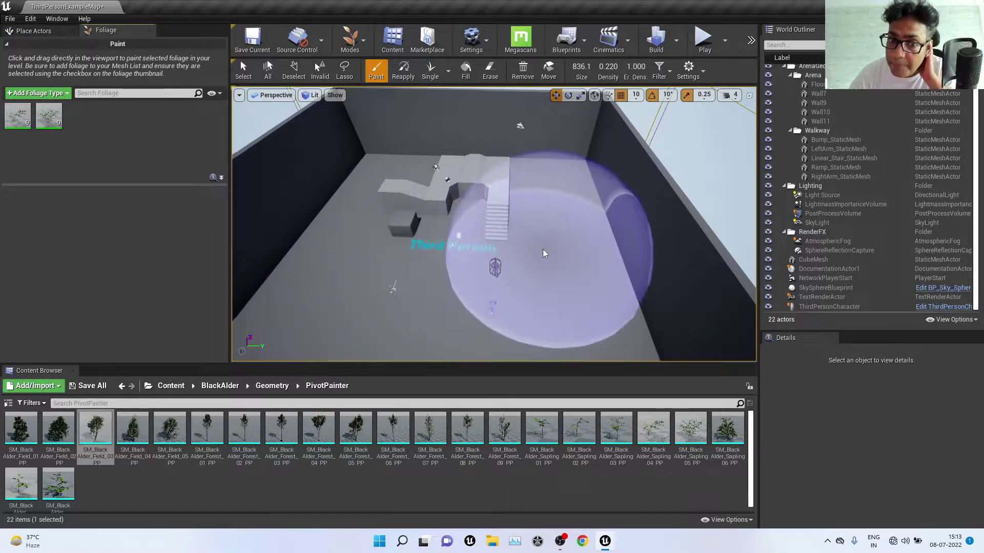
Paint the two black alder sapling types across the arena floor.
mouse_move(545, 217)
mouse_down()
mouse_move(277, 280)
mouse_move(388, 202)
mouse_up()
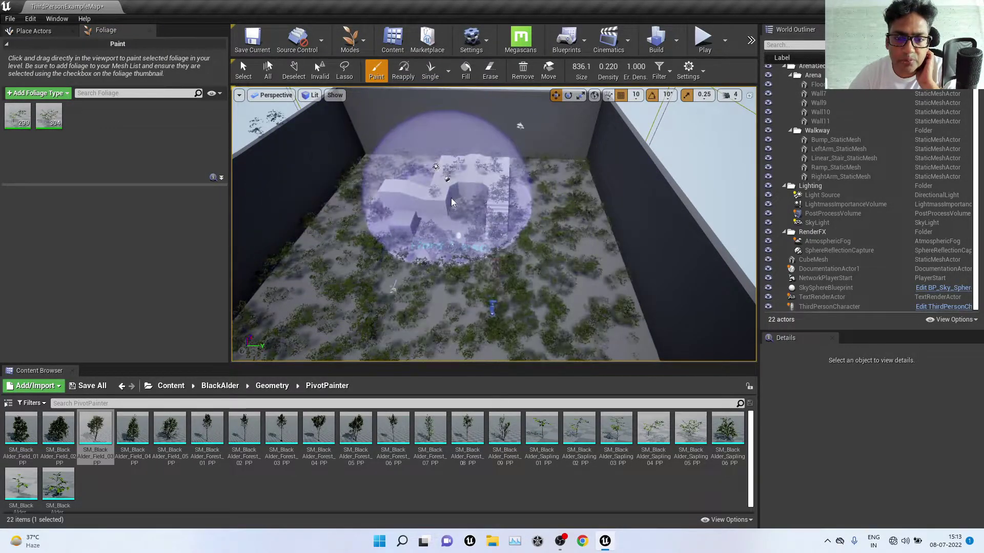
scroll(583, 253, down, 3)
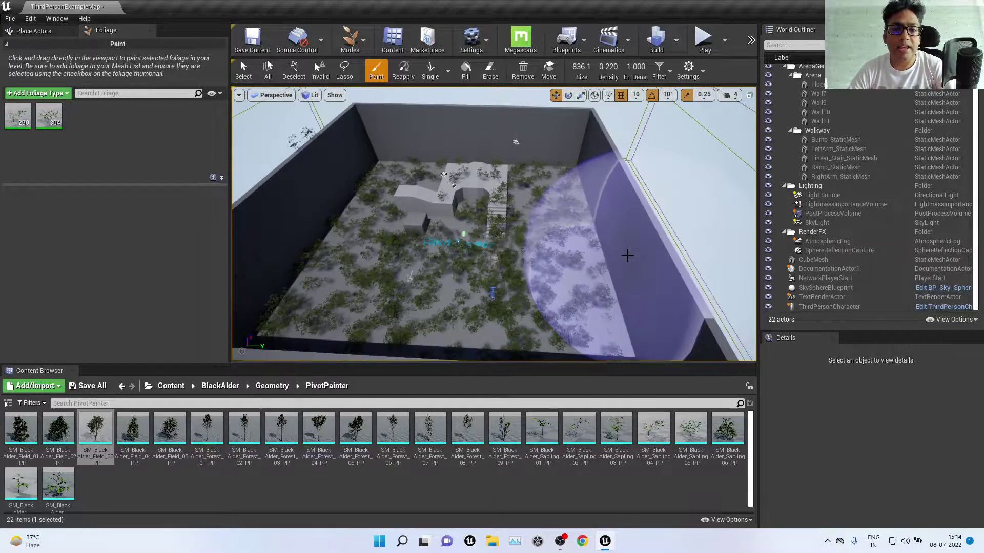
right_drag(543, 223, 489, 281)
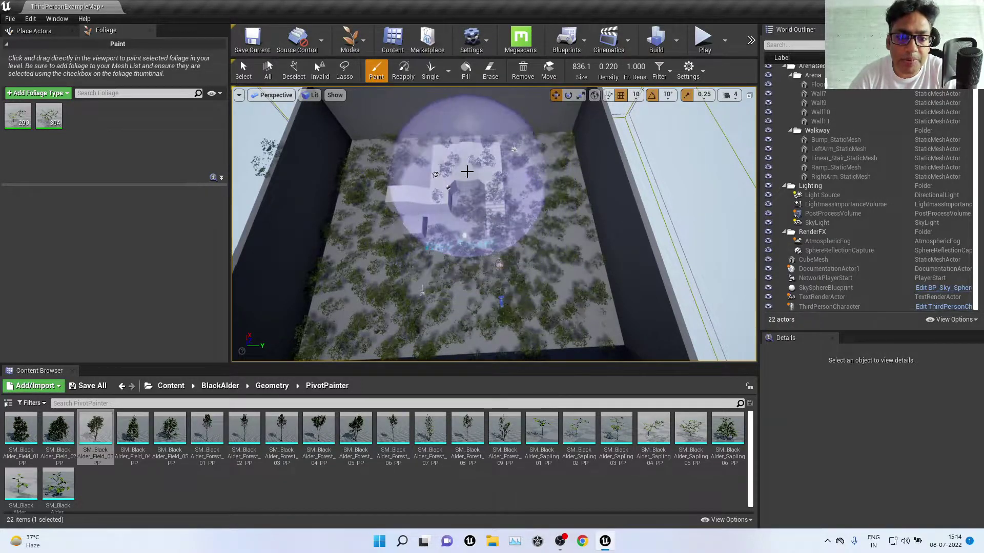
Switch the foliage tool to Lasso select.
scroll(455, 194, up, 3)
scroll(455, 193, up, 3)
scroll(455, 193, up, 3)
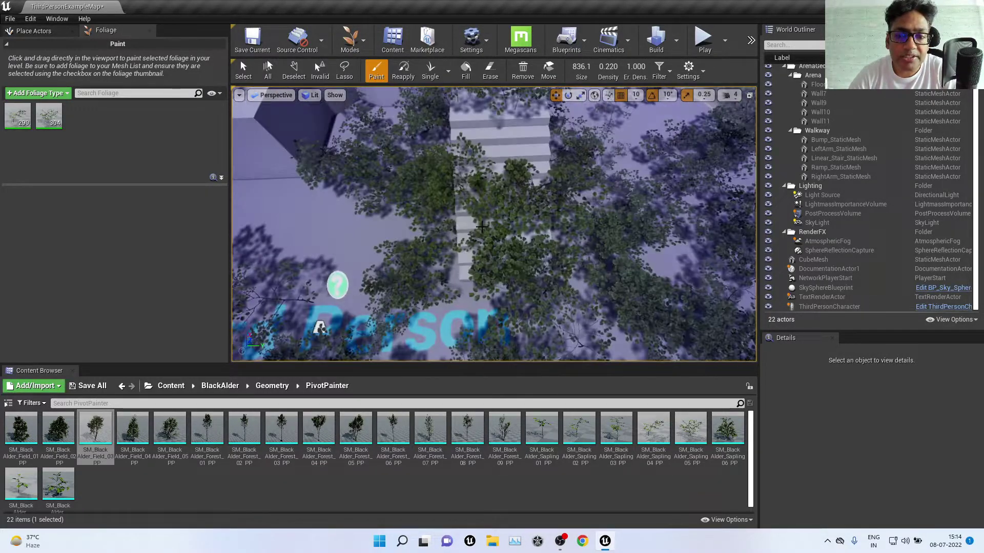
scroll(455, 193, up, 2)
mouse_move(334, 277)
right_down()
mouse_move(341, 259)
mouse_move(450, 215)
right_up()
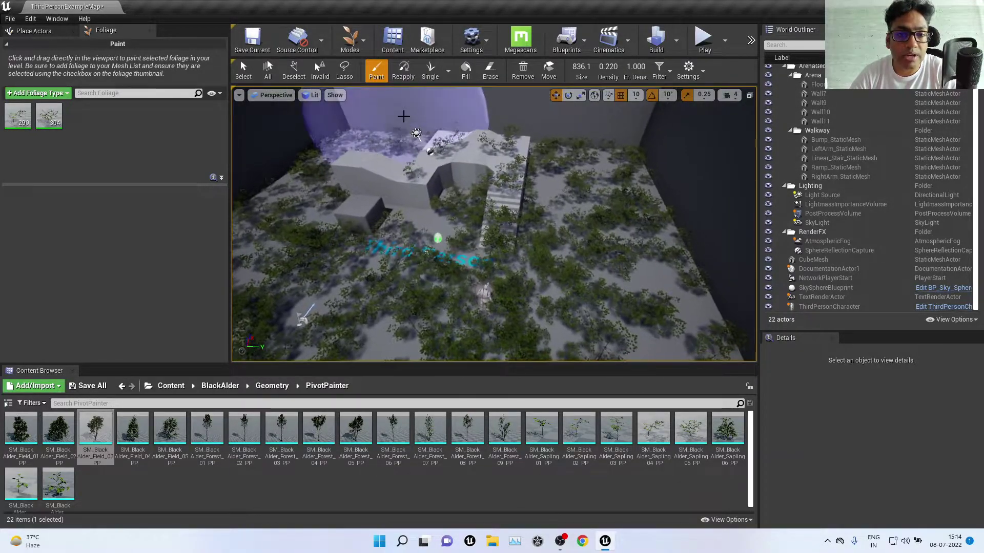
click(345, 69)
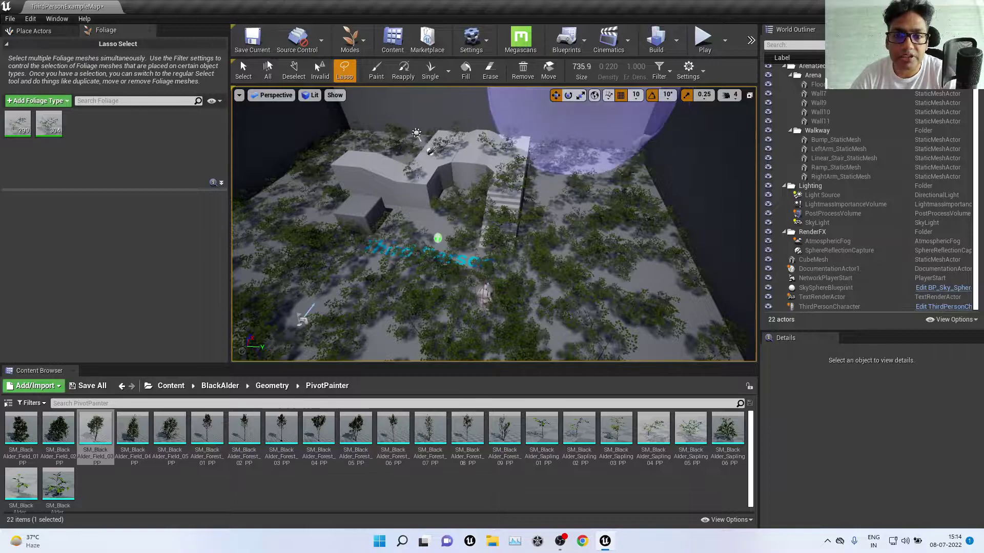
Shrink the brush and lasso-select foliage along the ramp toward the stairs.
key(bracketleft)
key(bracketleft)
key(bracketleft)
right_drag(494, 219, 491, 290)
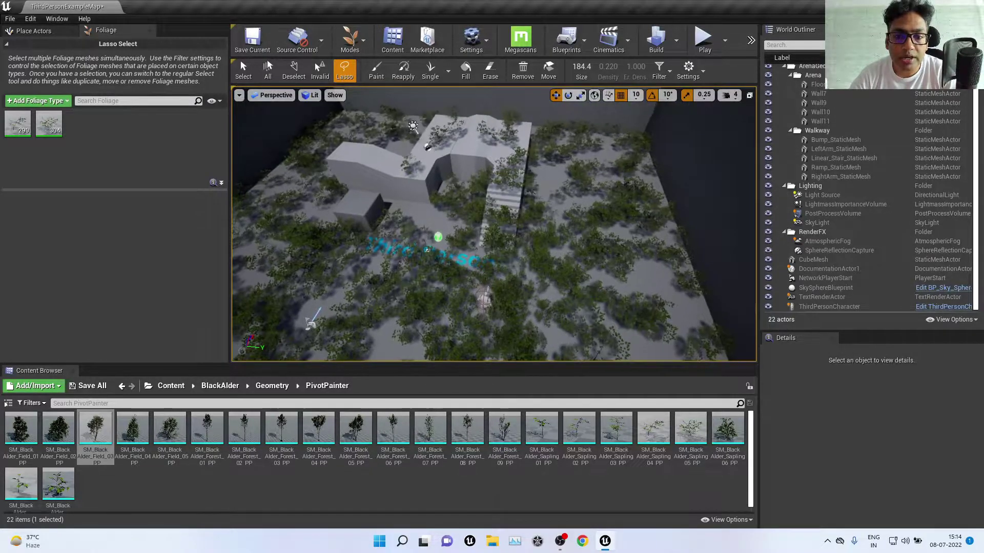
drag(496, 278, 505, 195)
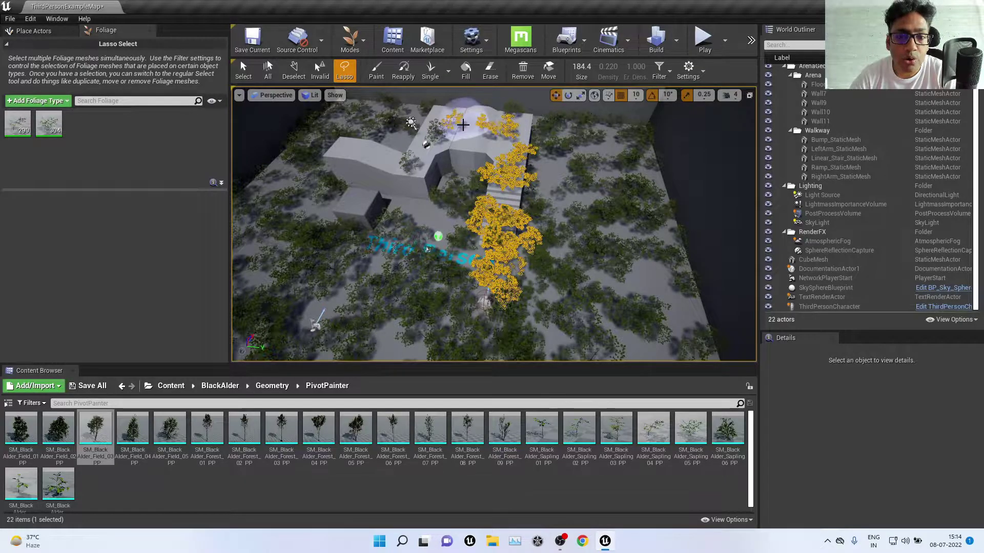
drag(415, 170, 469, 198)
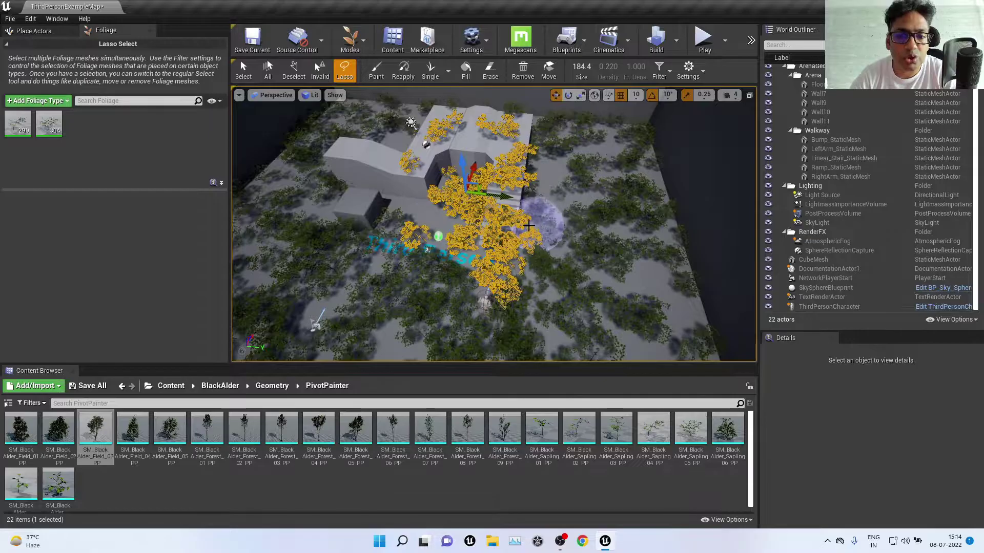
Deselect most of the selected foliage and switch the editor to Place Actors mode.
scroll(529, 224, down, 10)
scroll(529, 224, up, 10)
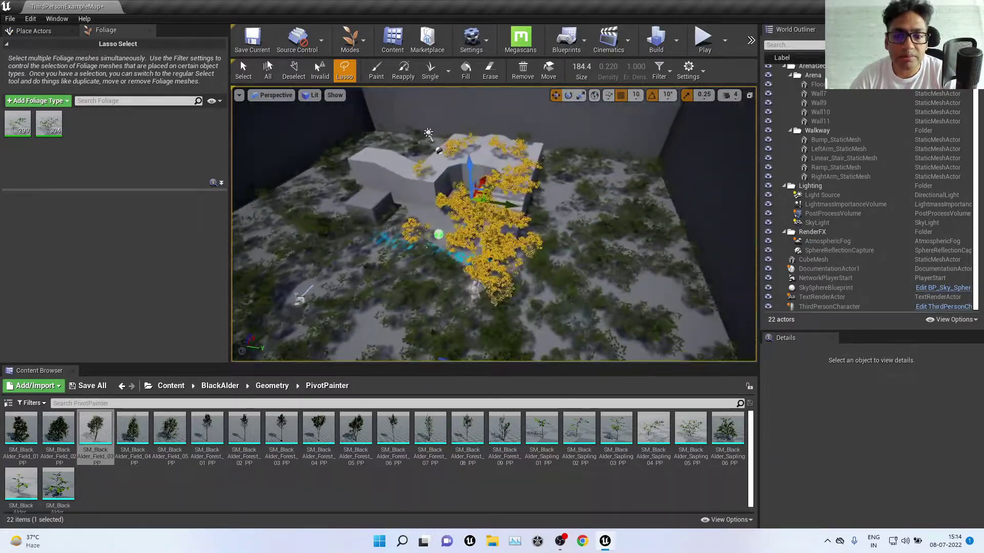
scroll(472, 232, up, 5)
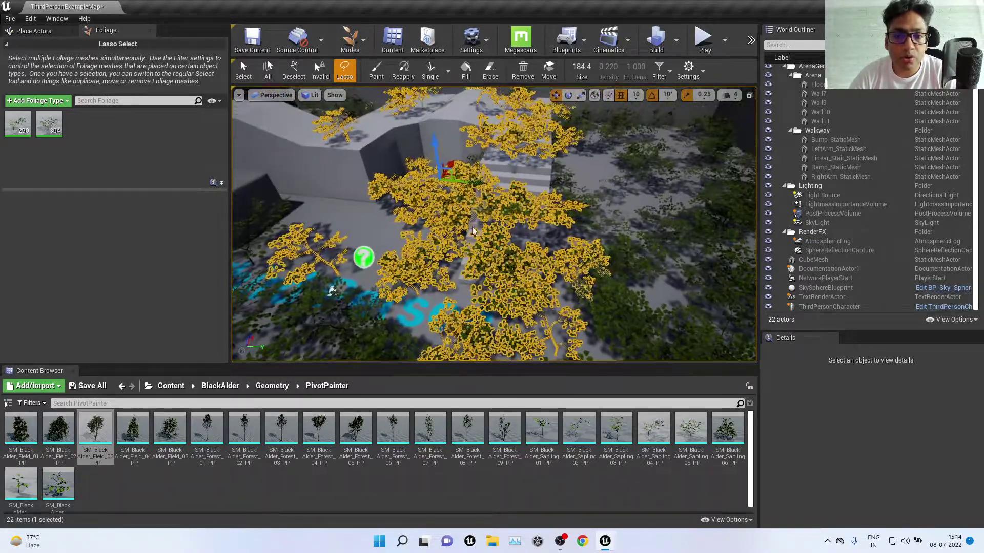
scroll(473, 231, down, 2)
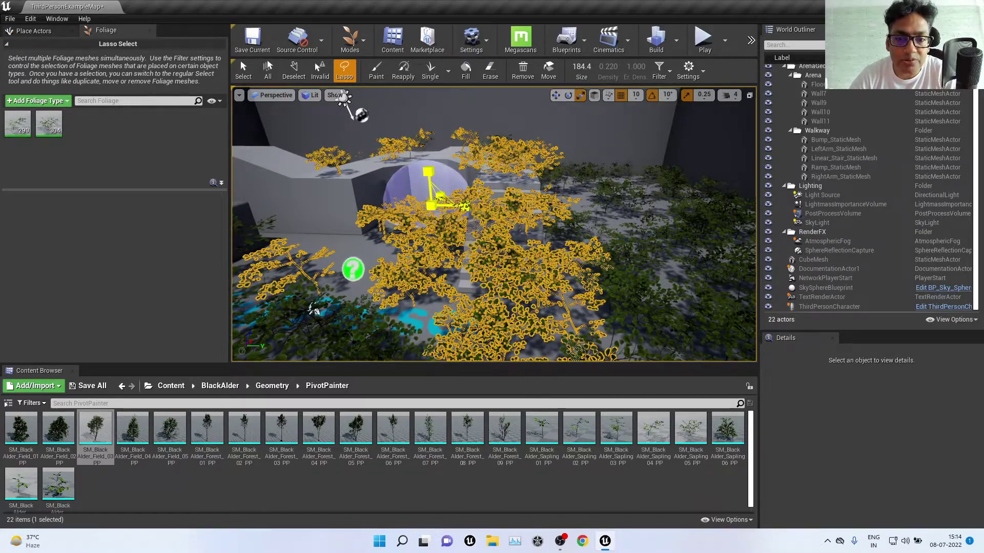
scroll(472, 232, up, 2)
scroll(472, 231, up, 2)
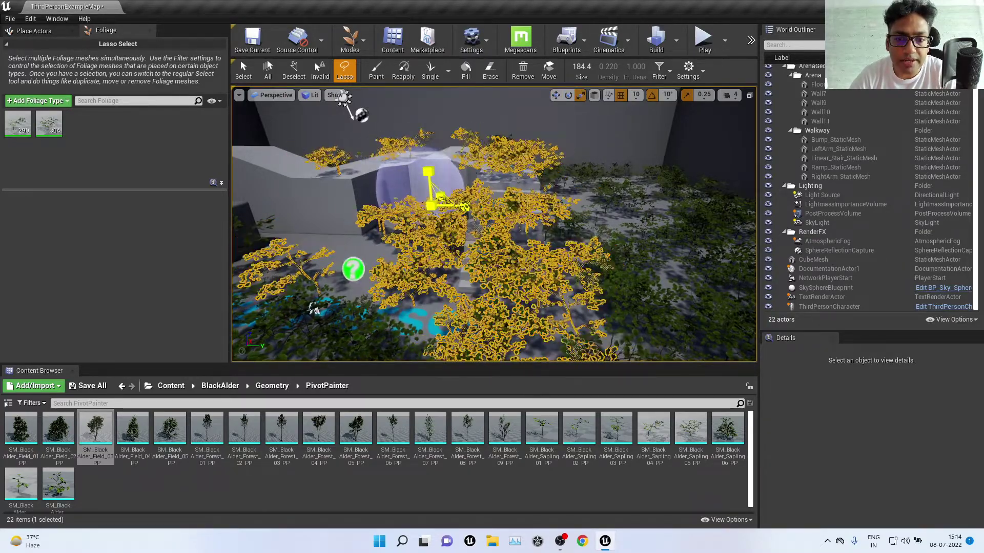
scroll(472, 232, up, 2)
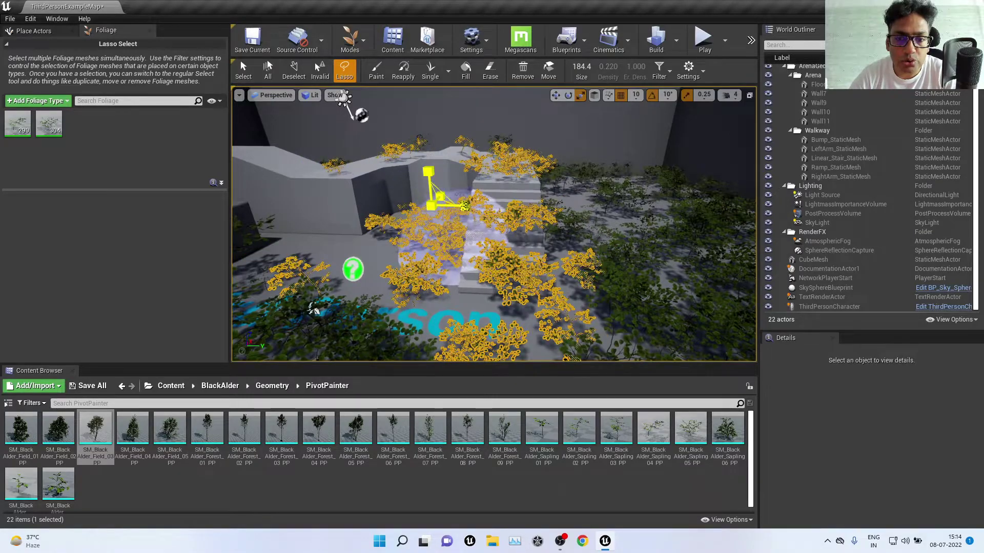
shift+drag(472, 240, 651, 221)
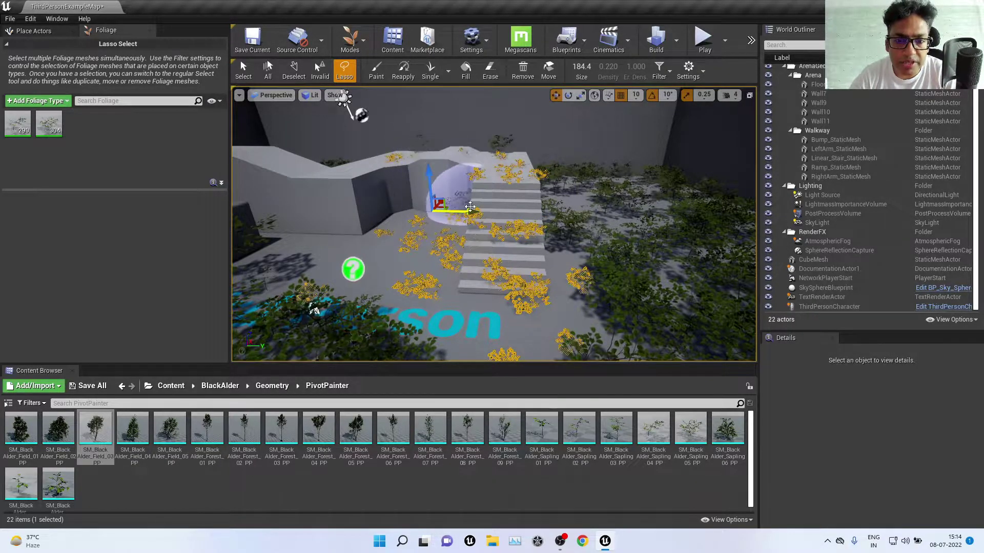
click(352, 48)
click(382, 72)
Select the Floor and LeftArm_StaticMesh actors, then return to Foliage mode.
click(351, 253)
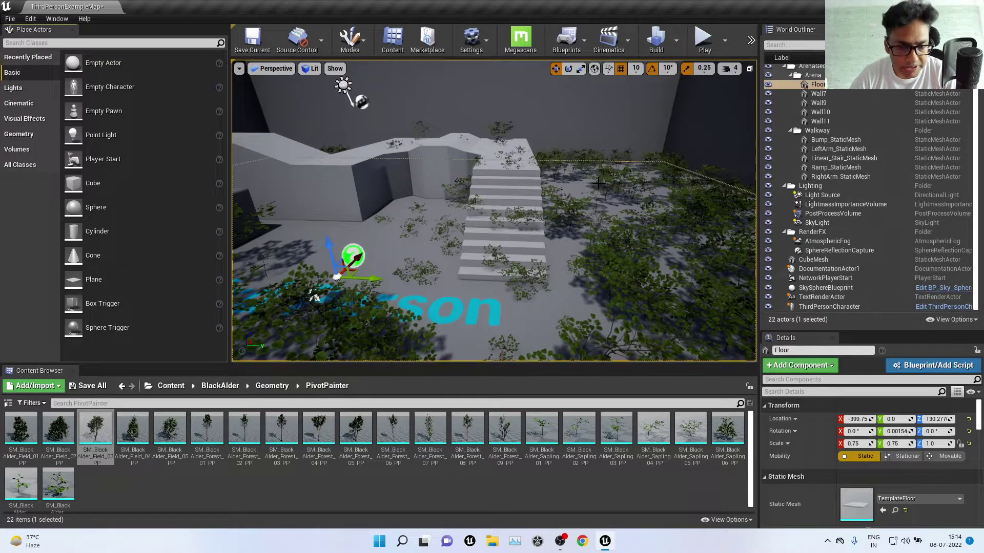
key(f)
mouse_move(374, 219)
alt+mouse_down()
mouse_move(399, 207)
mouse_move(316, 293)
alt+mouse_up()
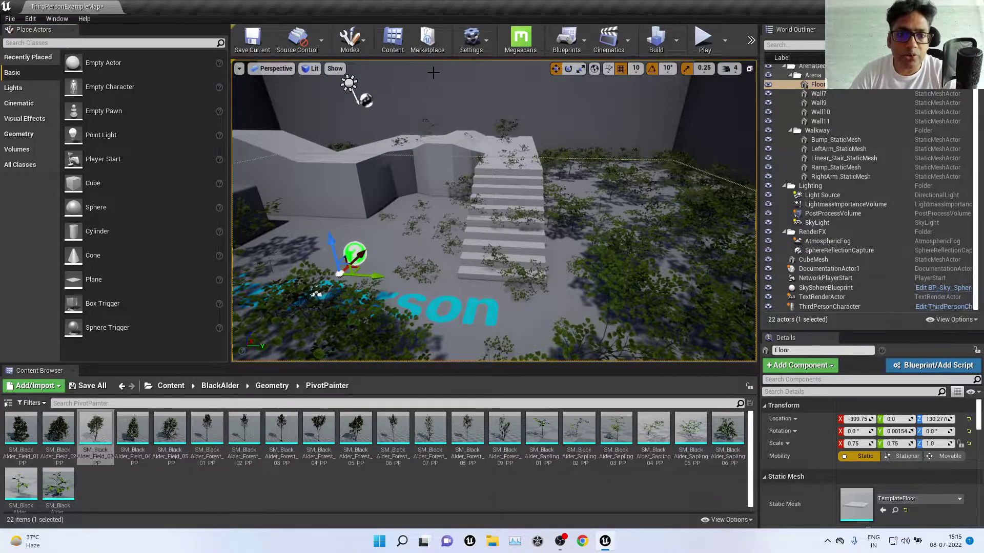
click(352, 182)
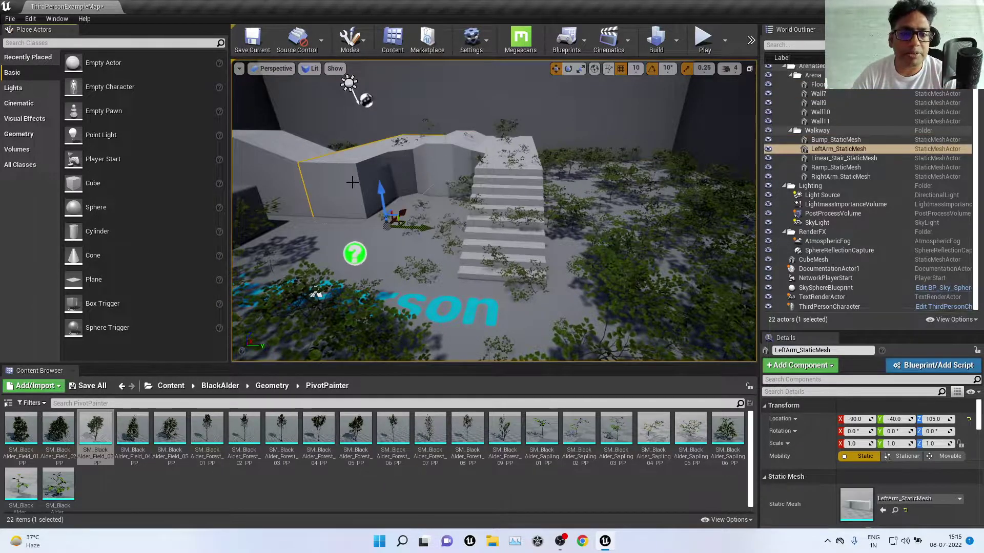
click(351, 40)
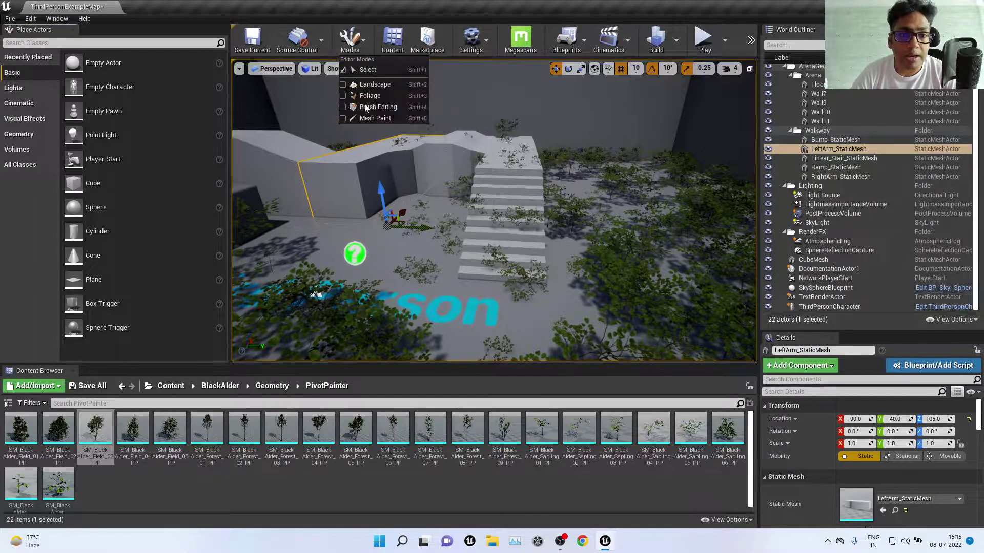
click(377, 96)
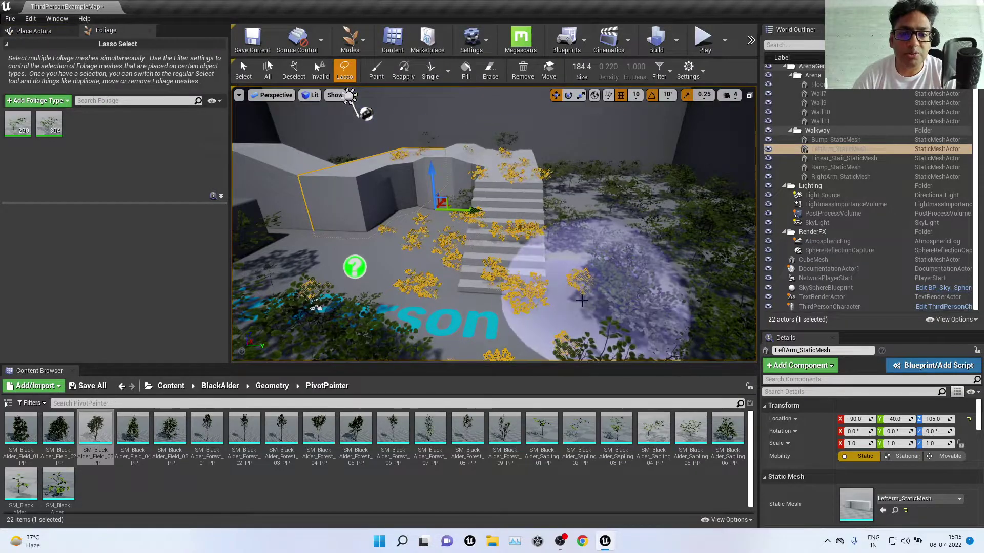
Switch to the foliage Select tool and pick a tree beside the stairs, then clear it.
click(238, 73)
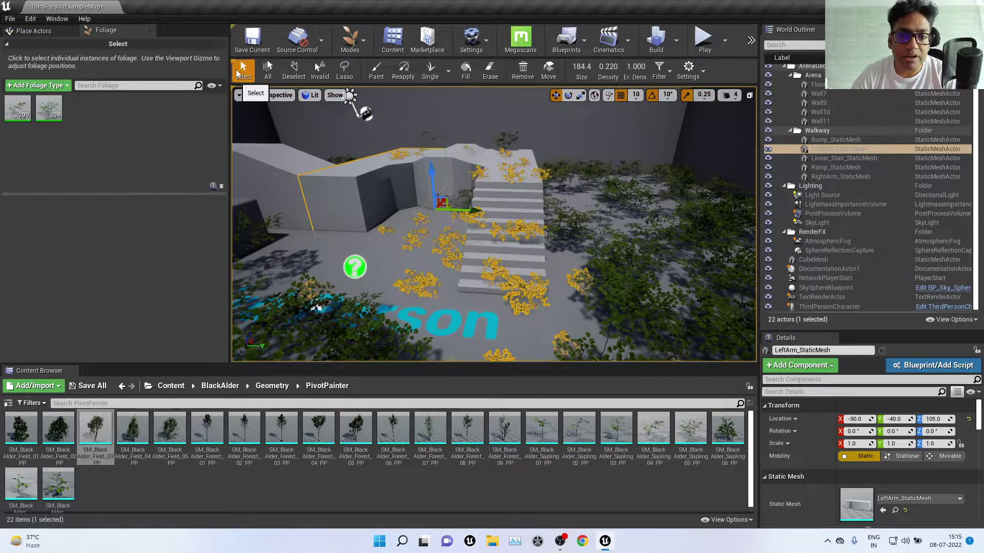
drag(622, 307, 623, 243)
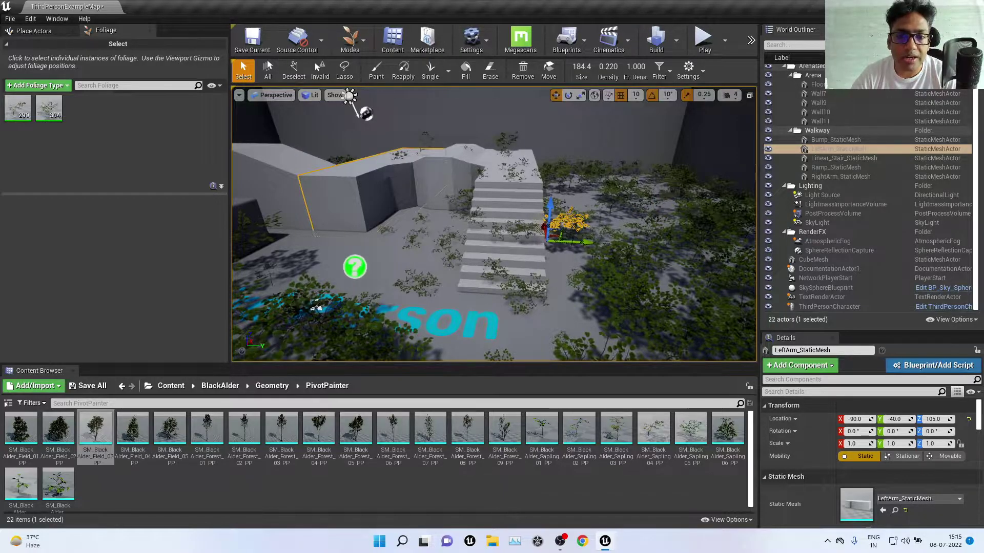
key(f)
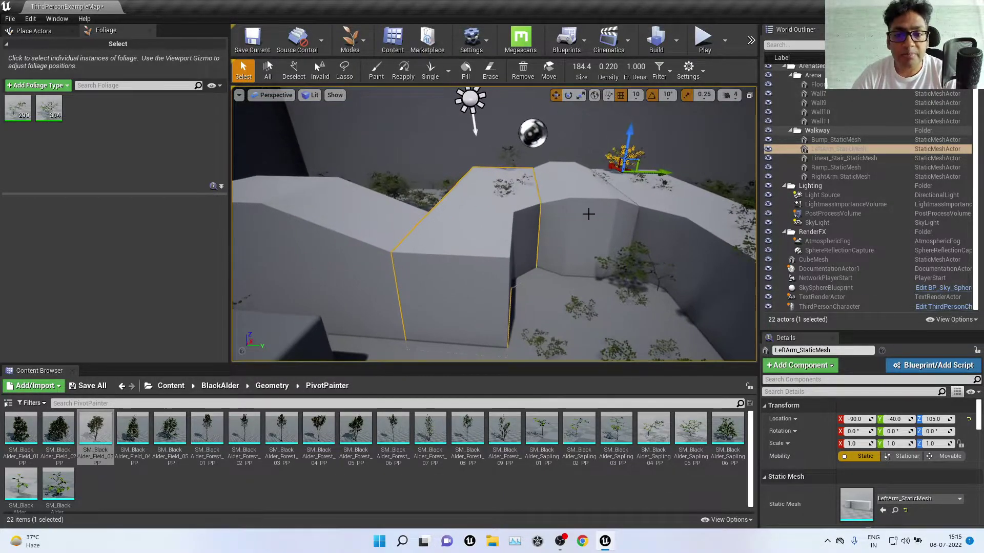
key(f)
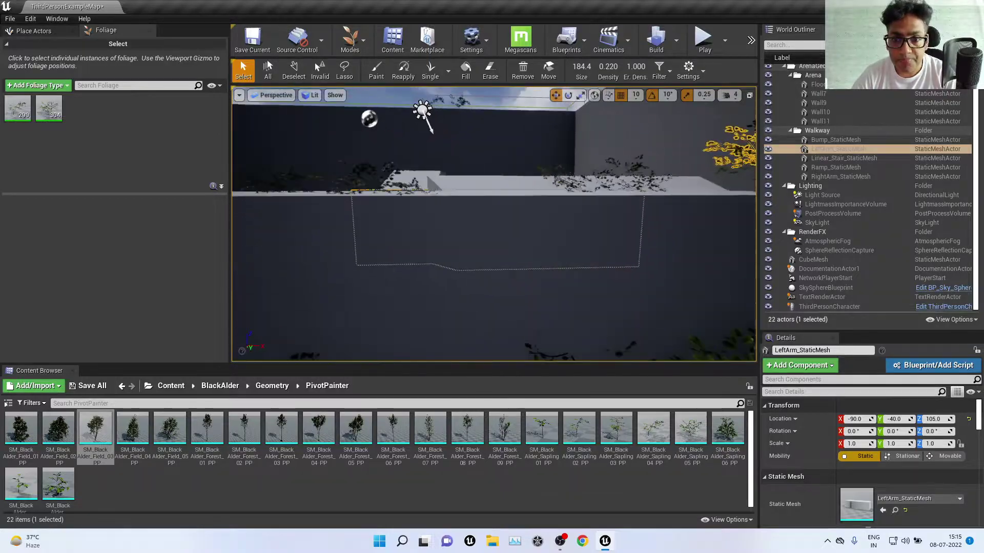
click(688, 269)
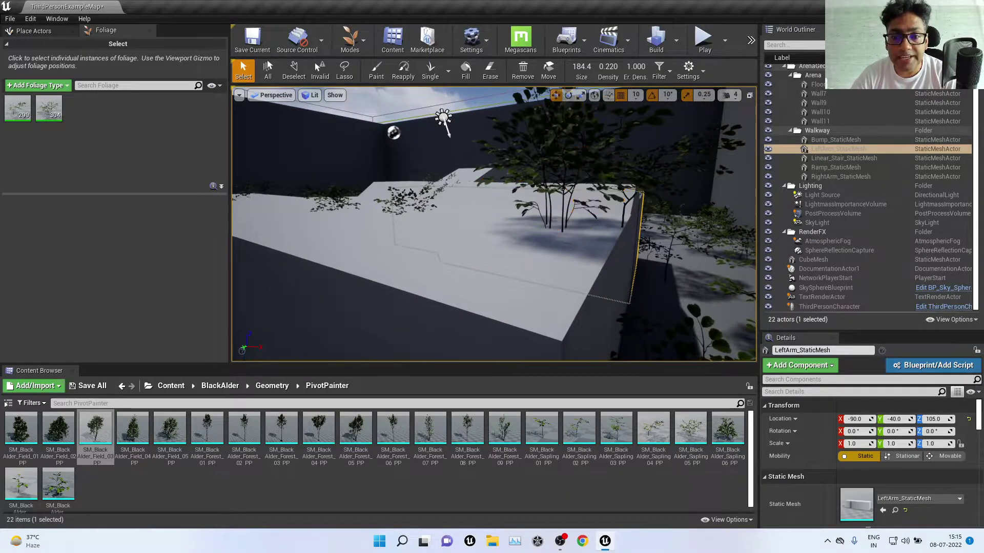
Delete the two trees on top of the wall walkway.
click(550, 143)
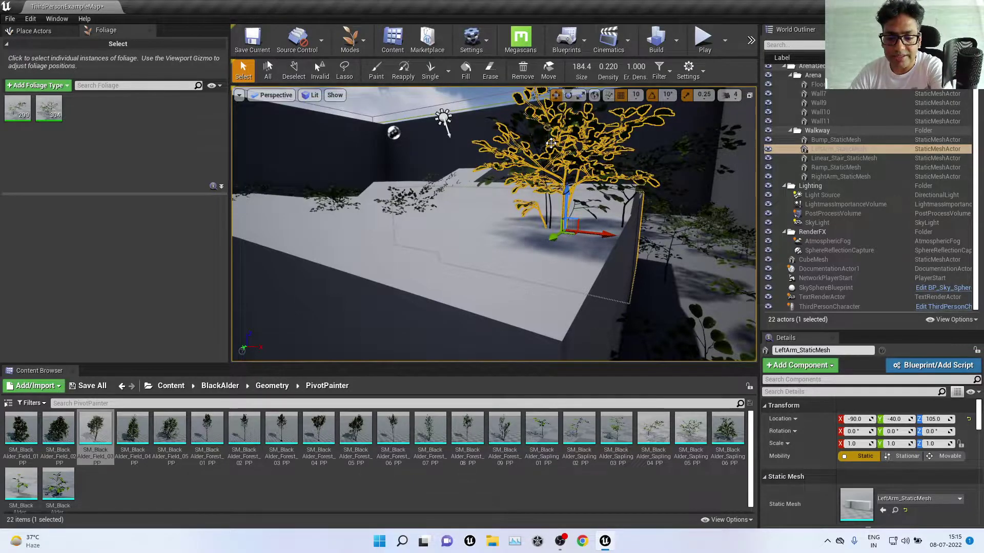
key(Delete)
click(548, 143)
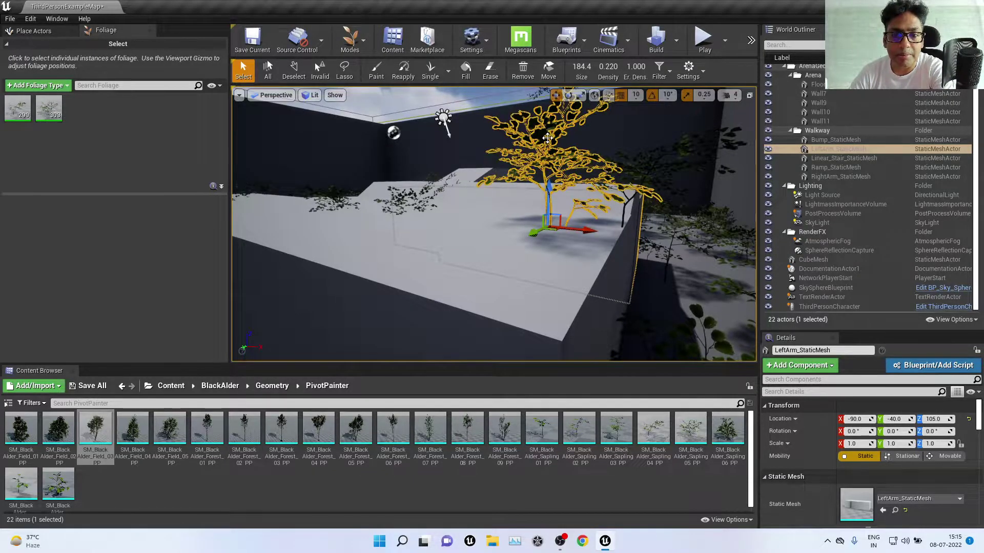
key(Delete)
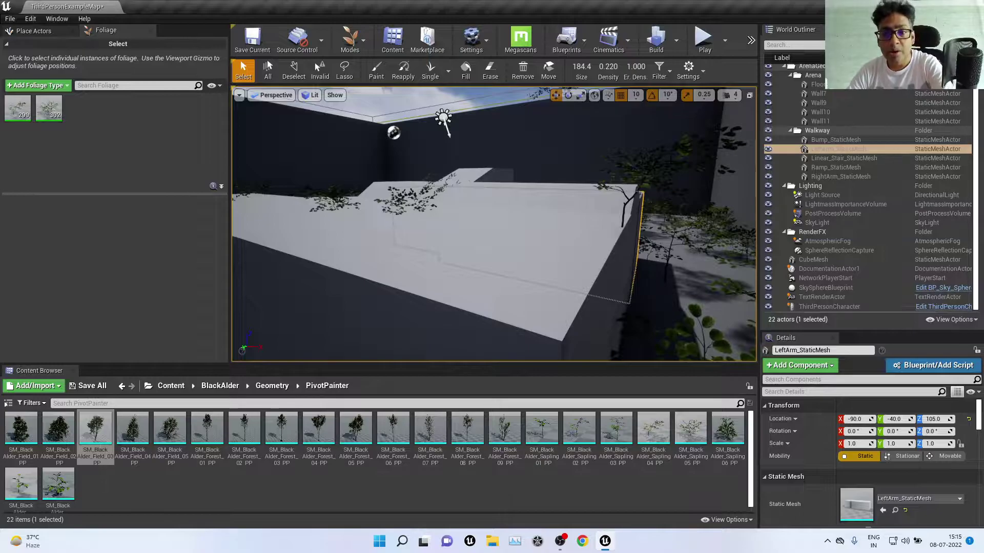
Scale a small sapling near the stairs up into a large tree.
right_drag(636, 193, 636, 194)
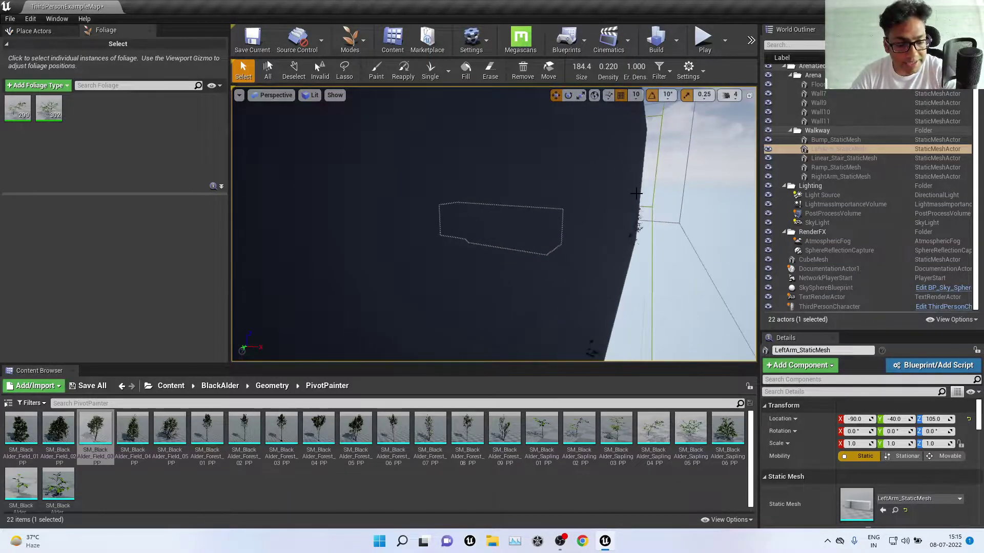
scroll(440, 187, down, 5)
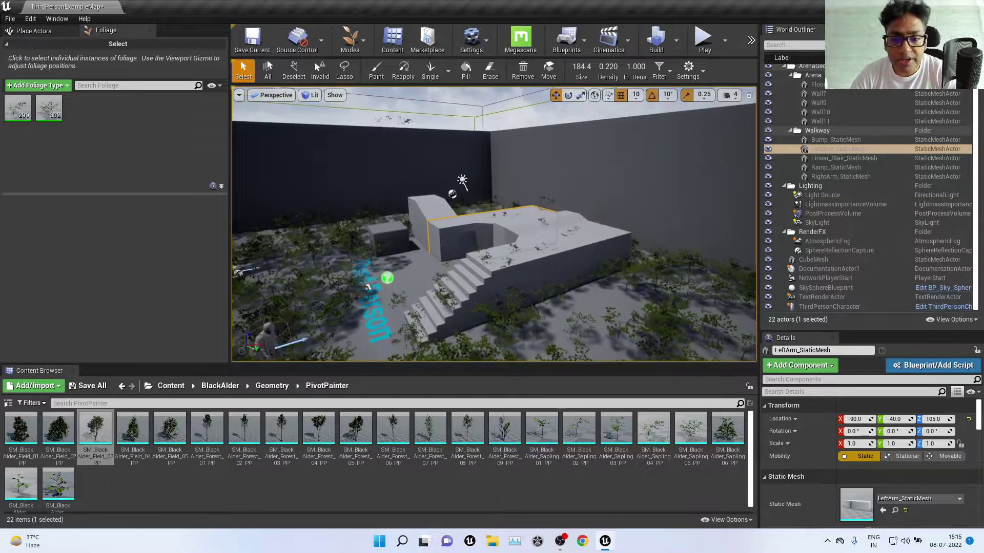
right_drag(515, 251, 515, 251)
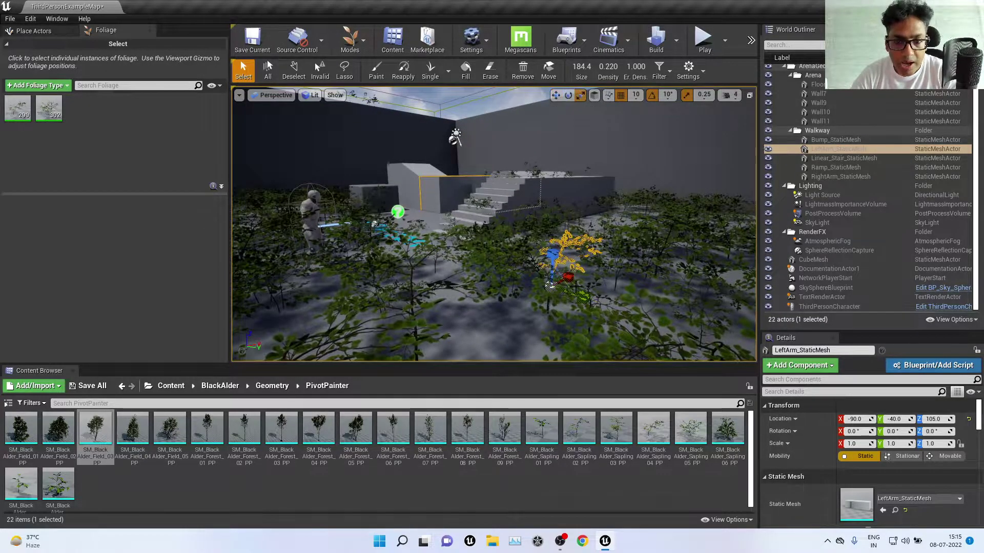
drag(551, 285, 609, 193)
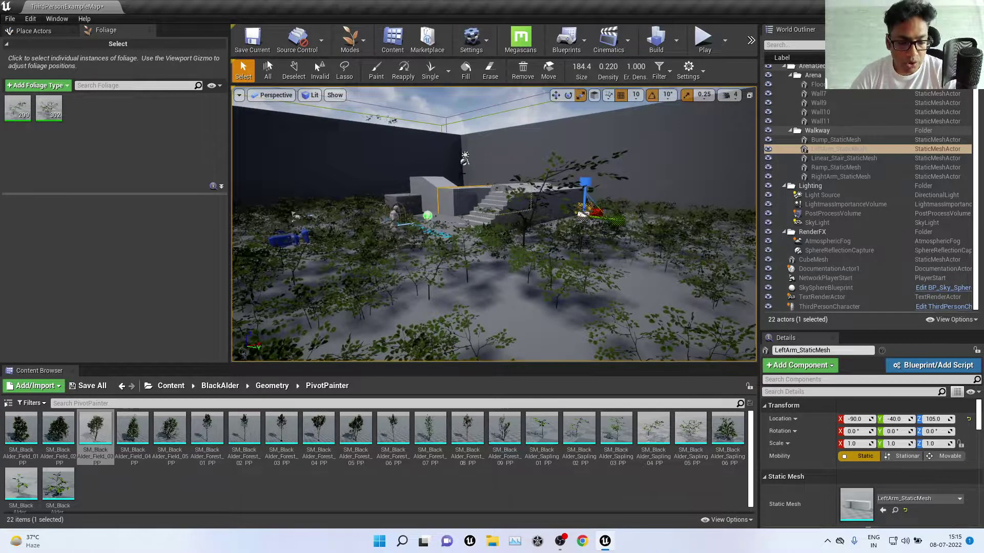
right_drag(454, 170, 454, 171)
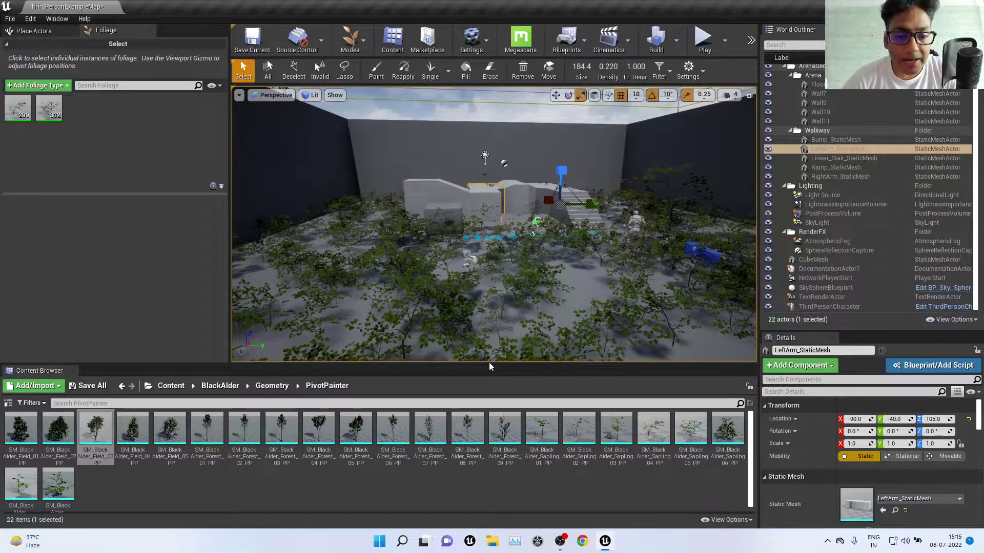
Shrink the Content Browser for a taller viewport, frame the wall mesh, and pick Erase.
drag(450, 364, 449, 421)
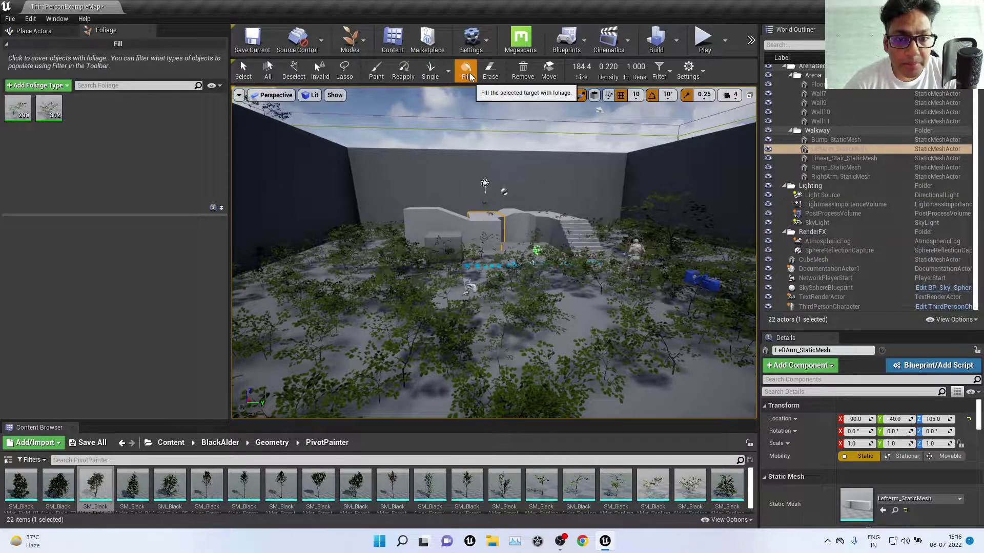
key(f)
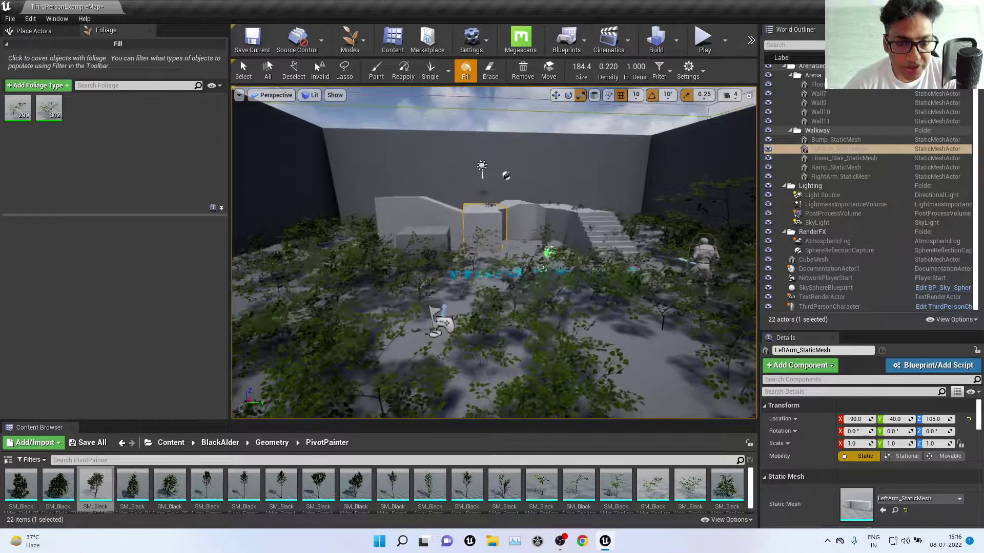
click(489, 70)
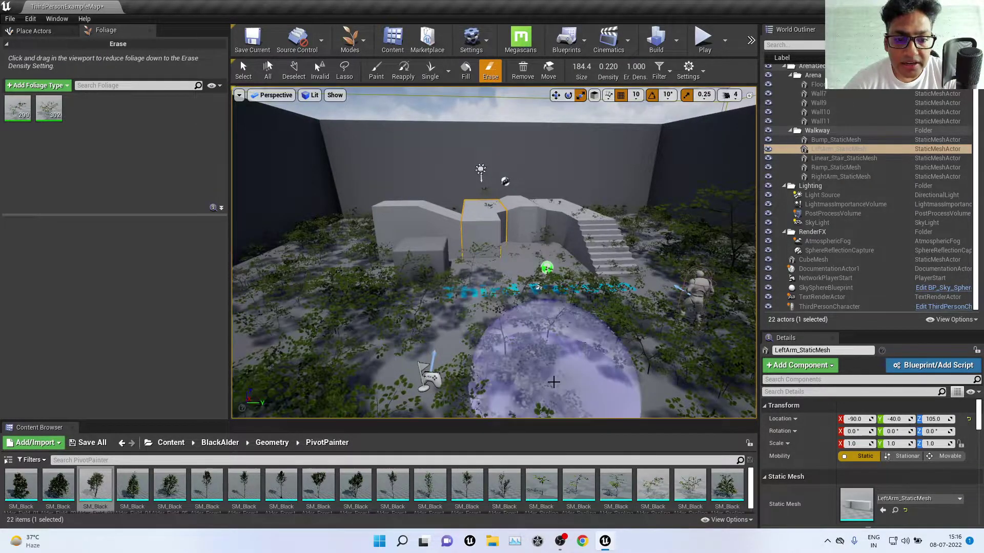
mouse_move(505, 329)
right_down()
mouse_move(475, 292)
mouse_move(481, 250)
right_up()
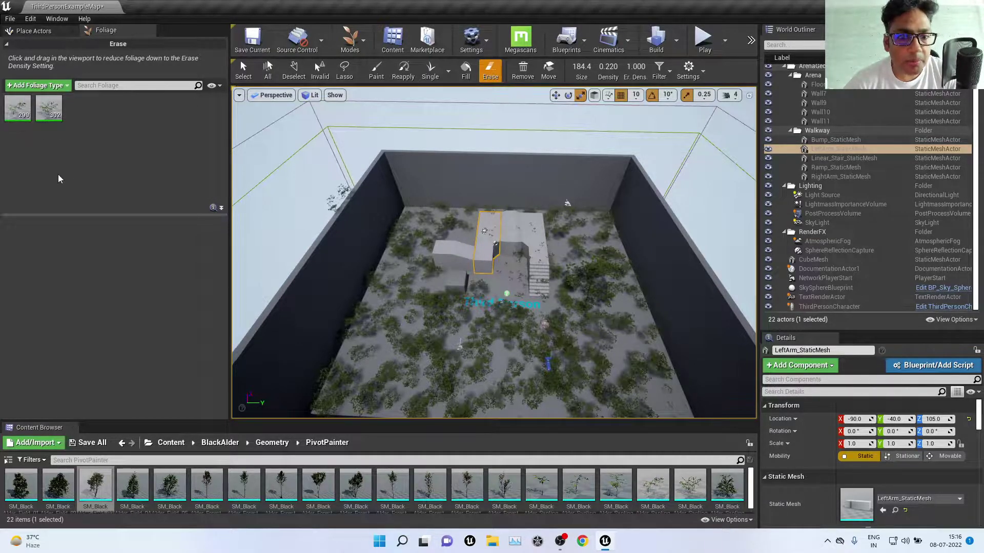
Leave Foliage mode and return to normal Select mode.
right_click(24, 118)
click(189, 129)
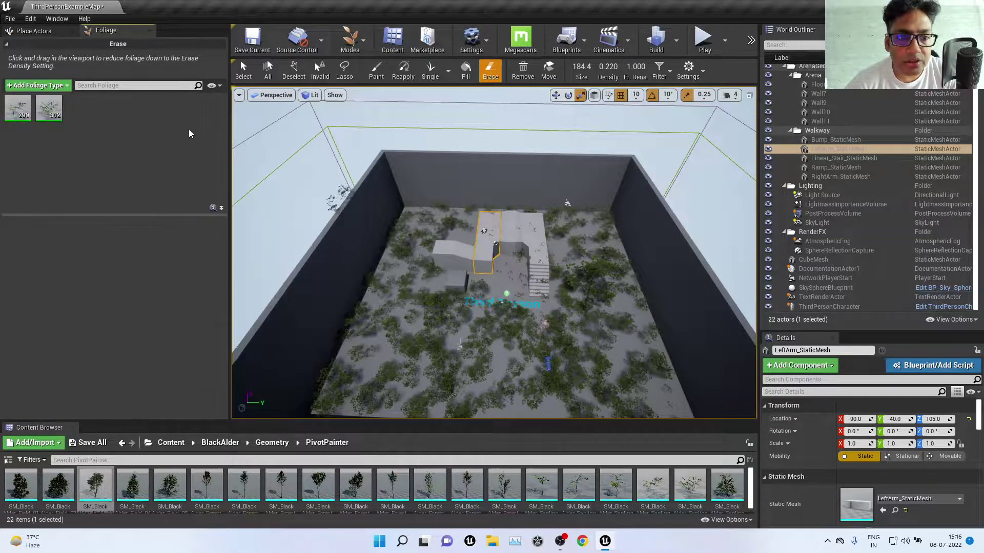
click(353, 44)
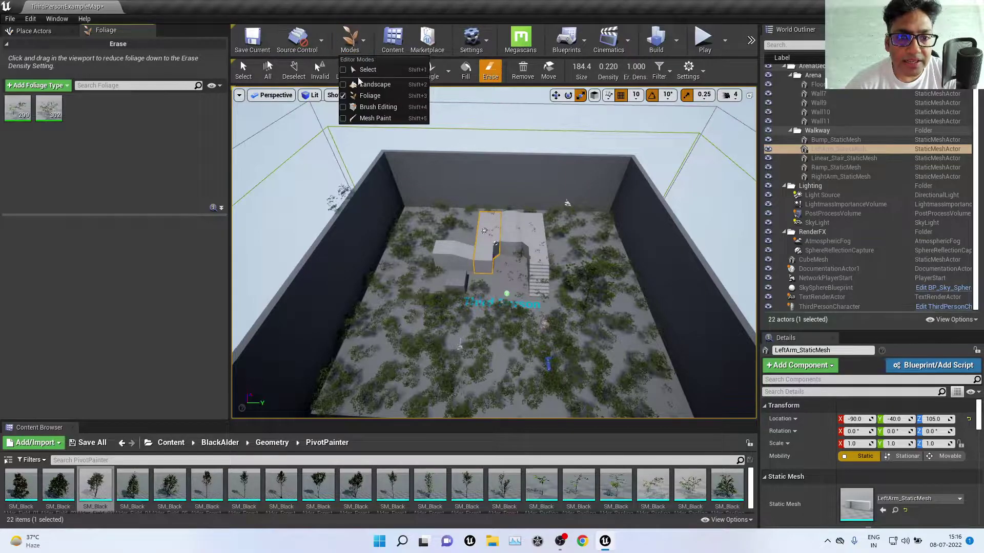
click(397, 71)
Delete the InstancedFoliageActor holding all tree foliage and enlarge the Content Browser.
click(426, 318)
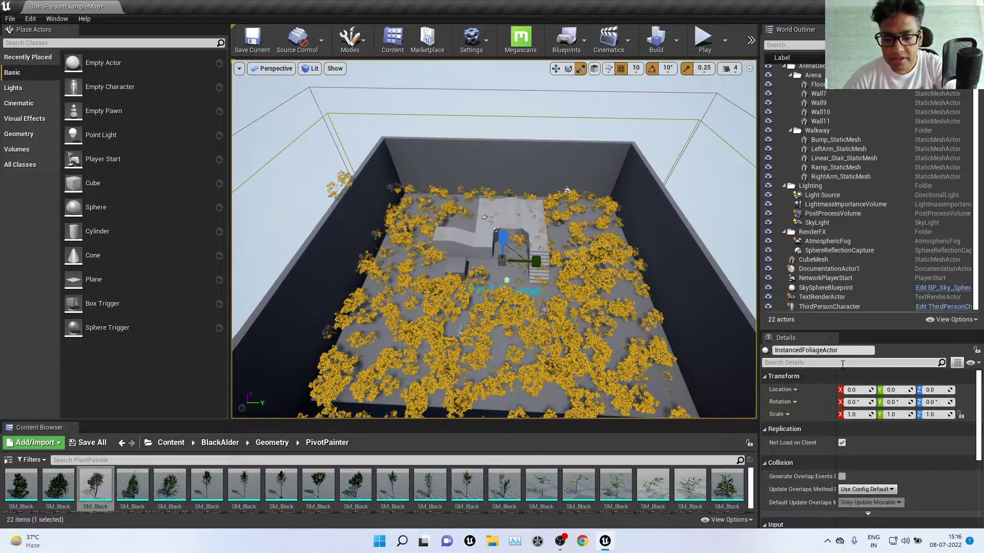
key(Delete)
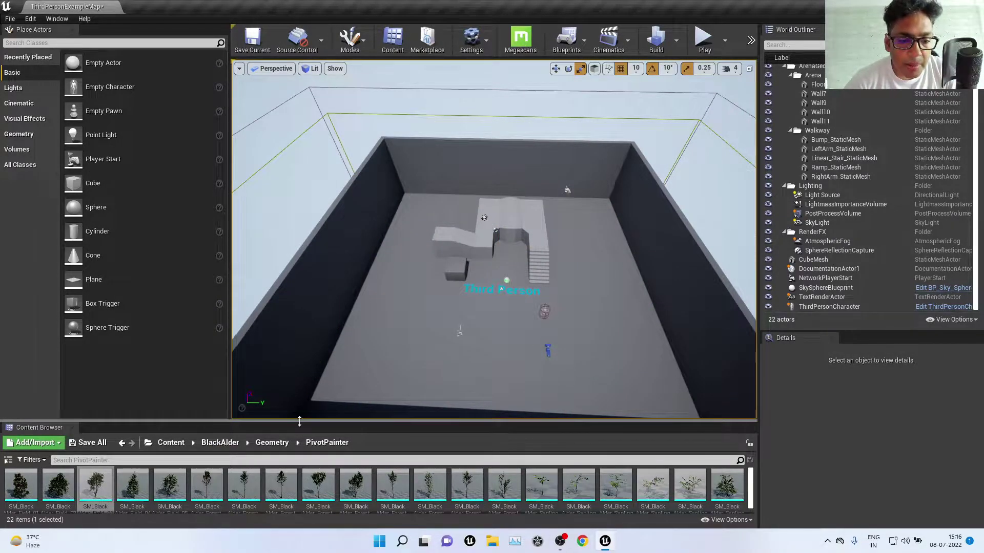
drag(299, 421, 300, 307)
Go back to the Content root and open the TMPosedHumansShoppingPack1 folder.
click(171, 329)
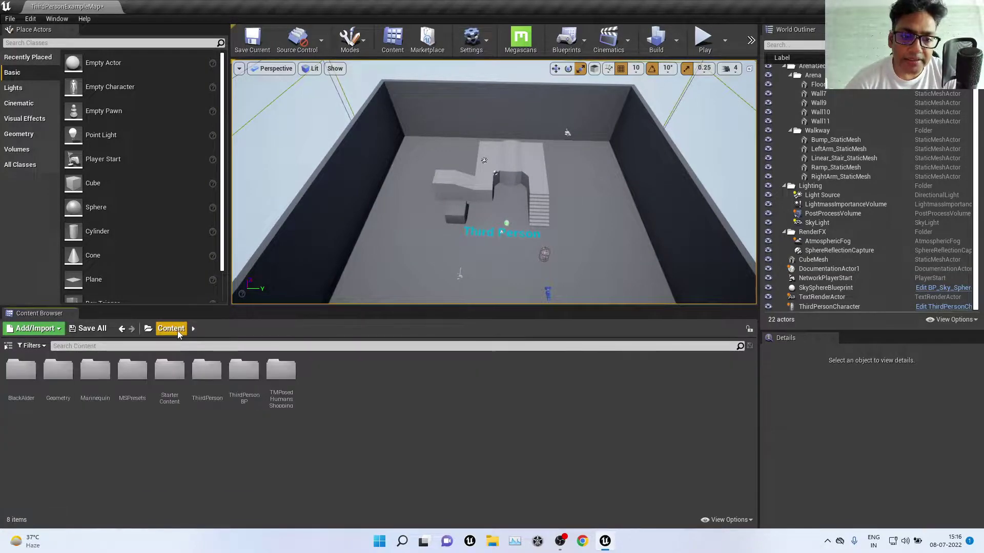
drag(523, 306, 514, 405)
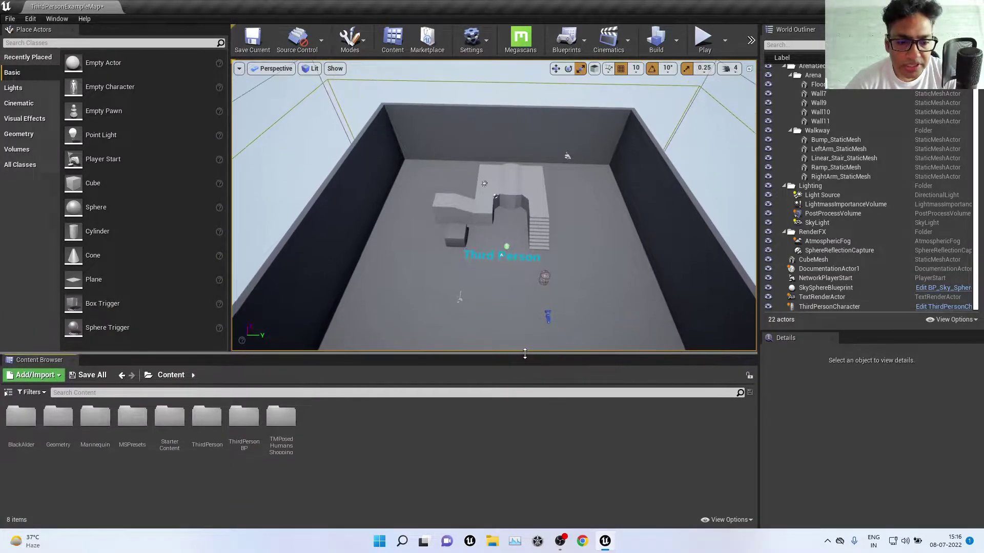
double_click(290, 452)
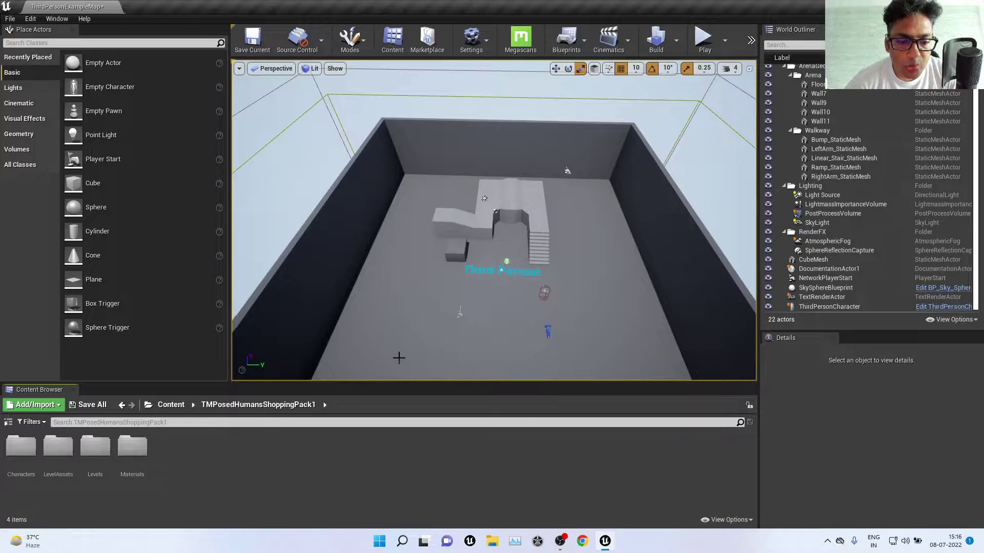
Tilt the viewport camera to a lower view of the bare arena.
scroll(569, 288, down, 3)
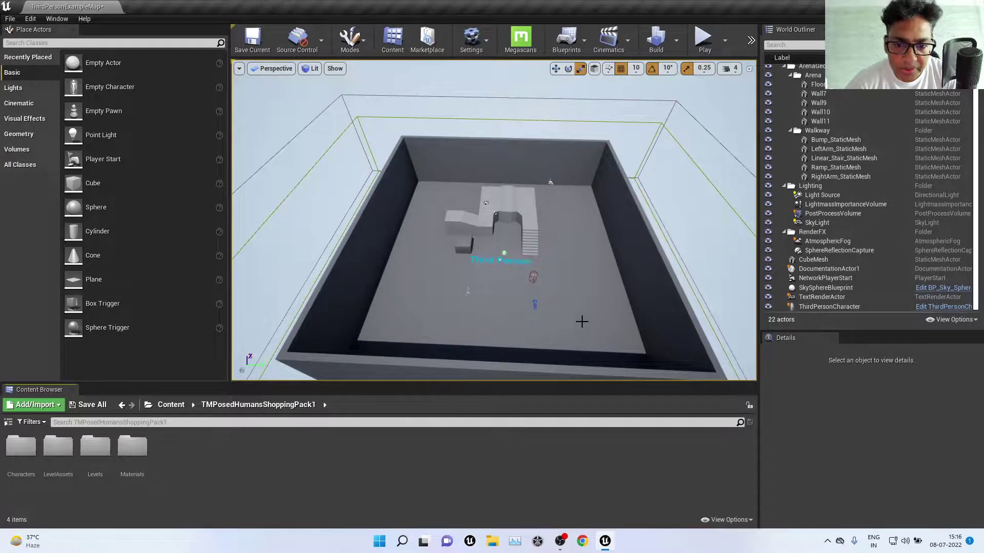
right_drag(581, 321, 574, 300)
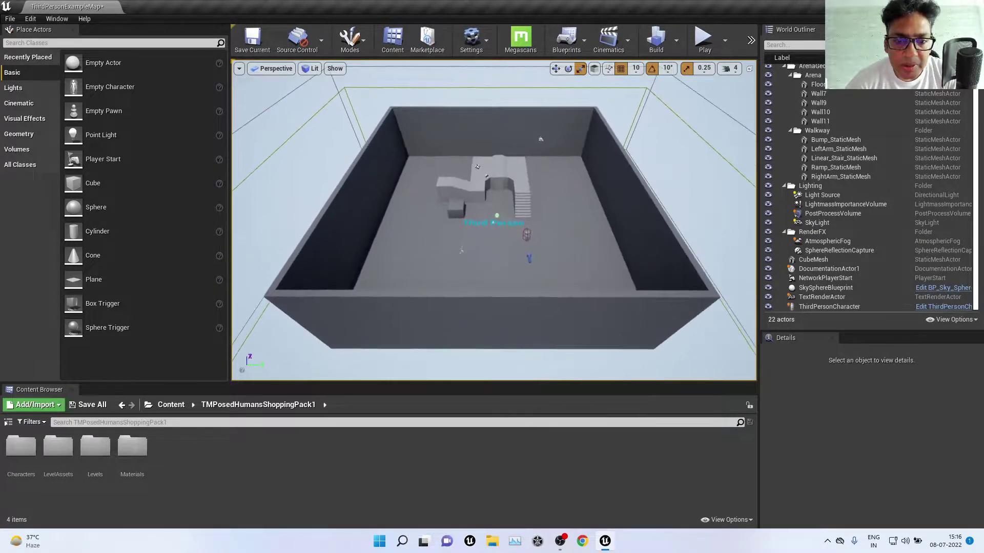
scroll(363, 176, up, 5)
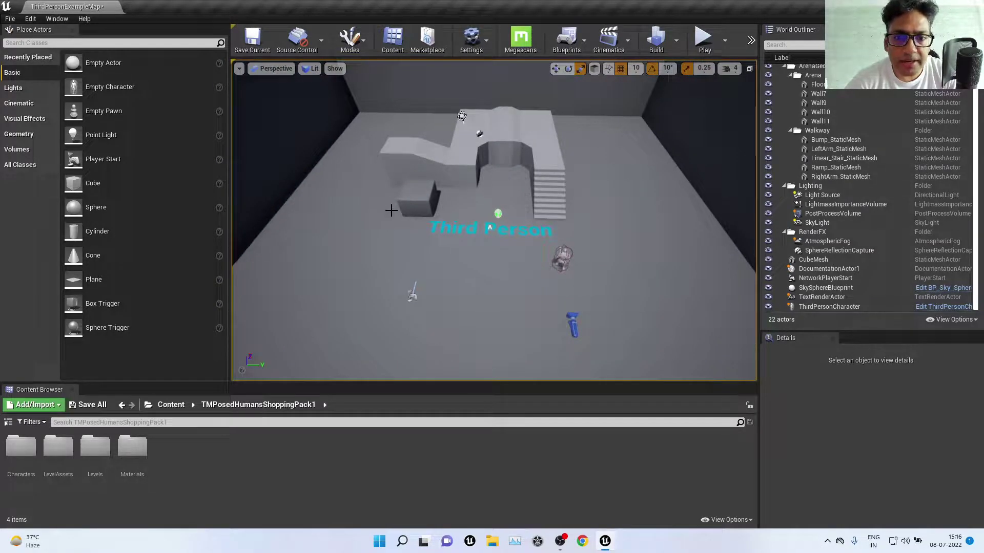
scroll(391, 210, down, 1)
Play-test the level, running the character forward, then stop with Esc.
click(711, 40)
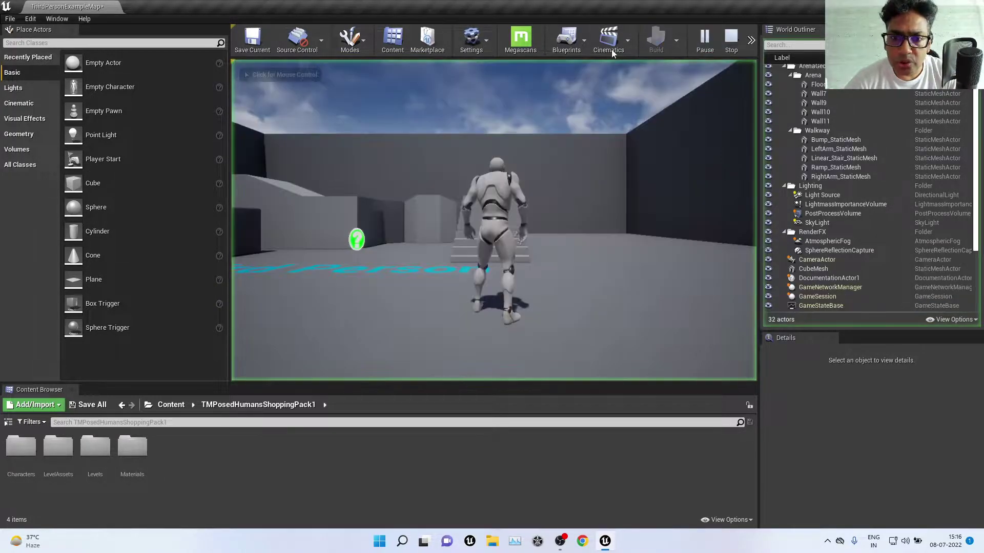
key(w)
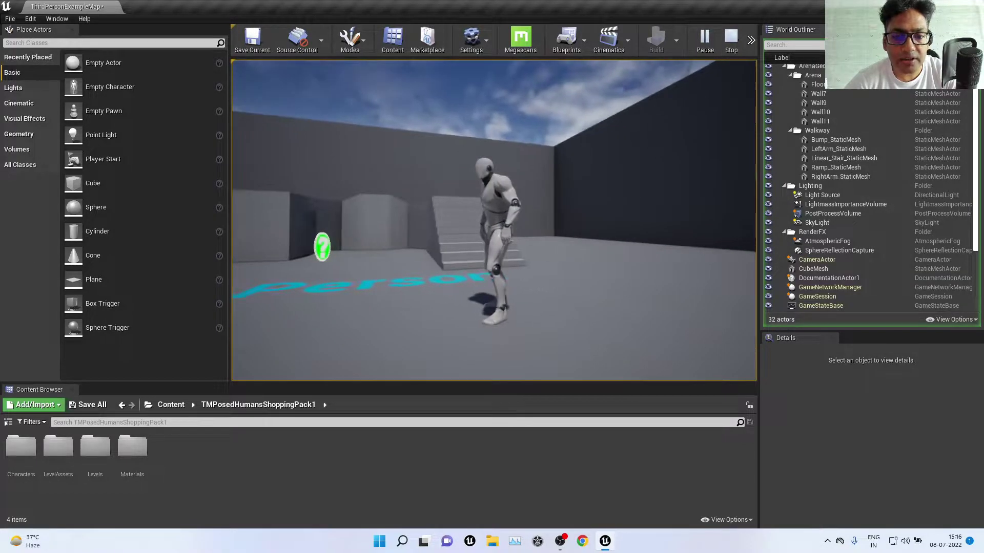
key(Escape)
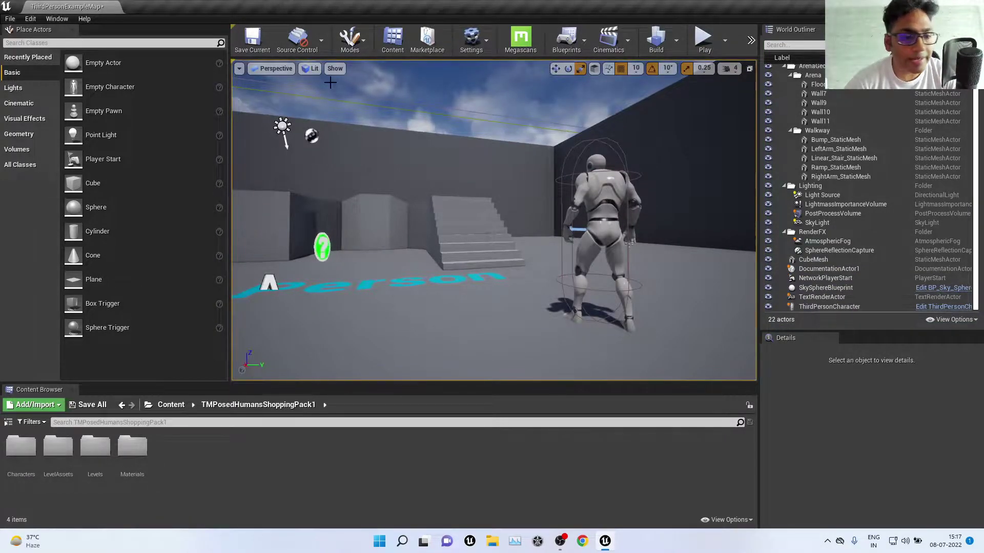
Open the Characters folder and switch the editor to Foliage mode.
double_click(19, 454)
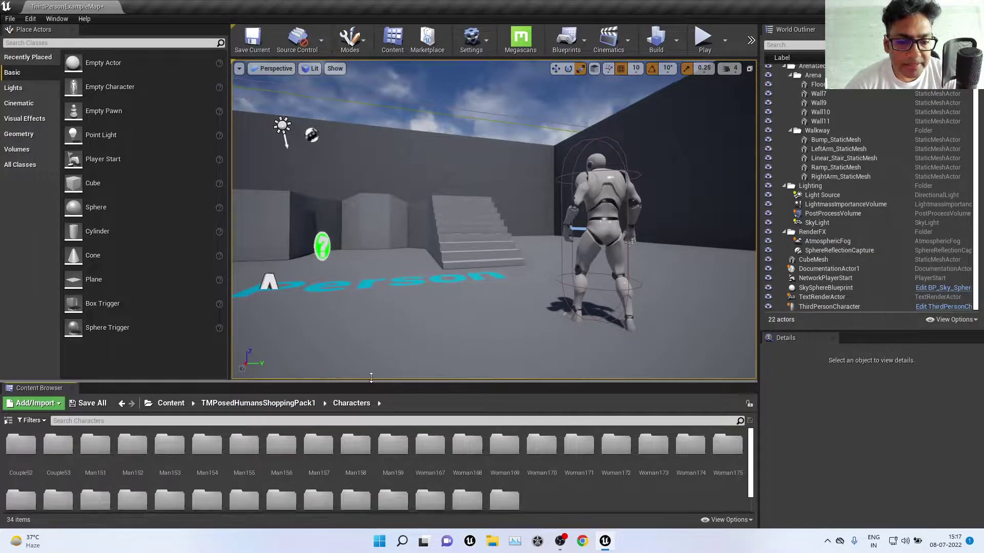
drag(367, 384, 391, 331)
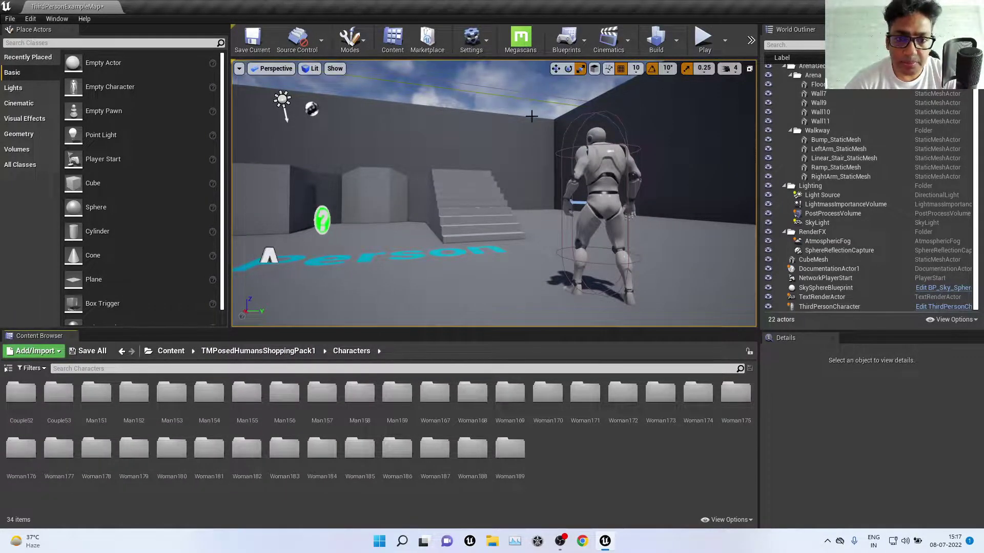
click(350, 41)
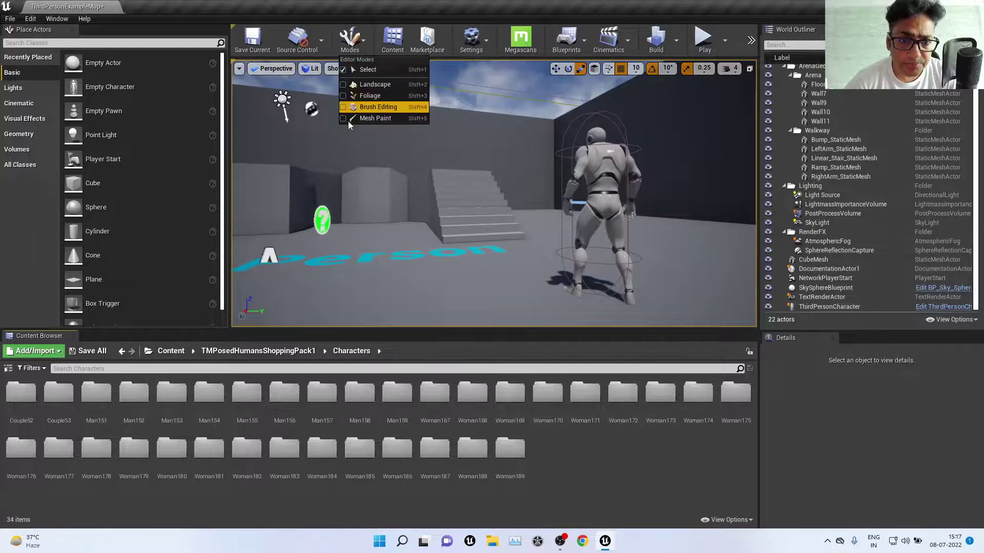
click(365, 98)
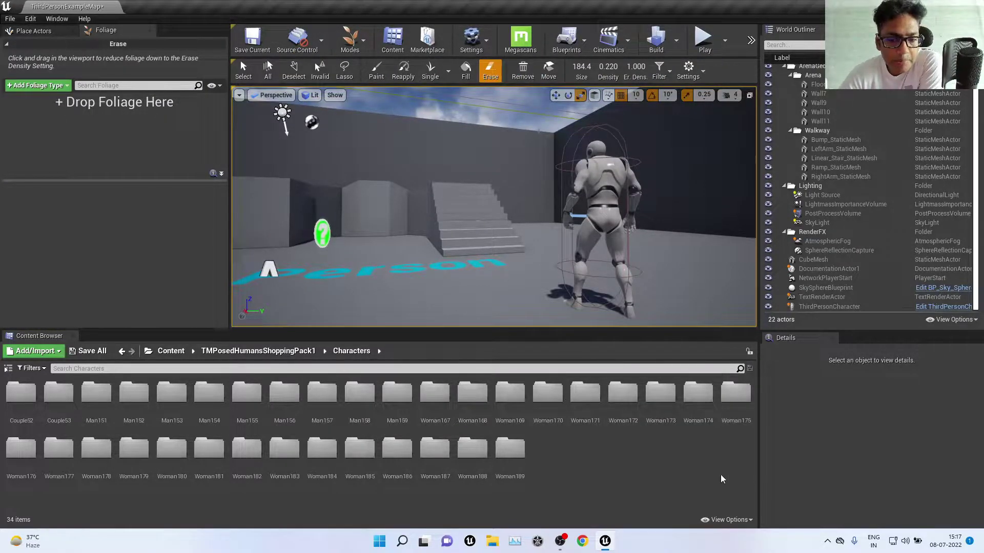
Add SM_Woman189, SM_Woman188 and SM_Woman187 as foliage types from their folders.
double_click(515, 462)
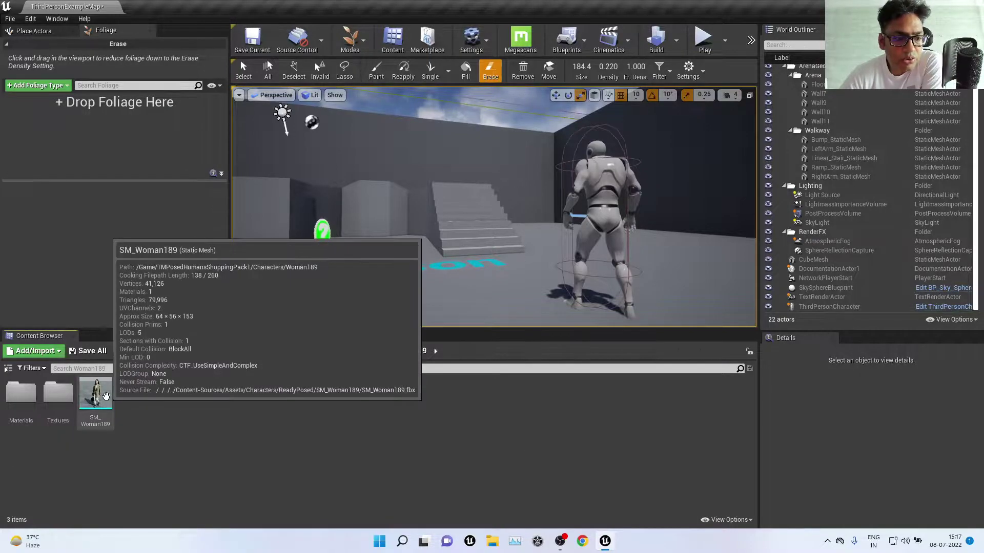
drag(95, 397, 102, 152)
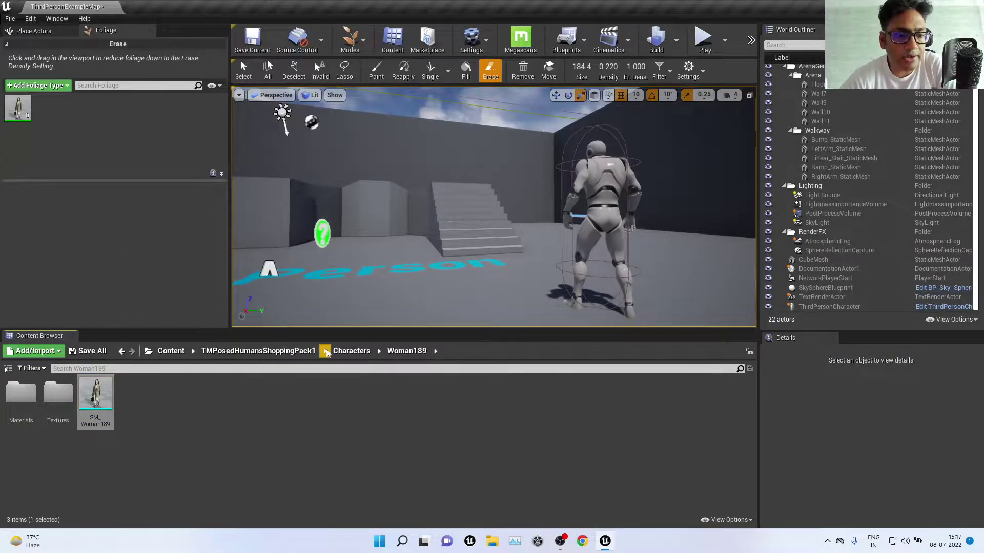
click(352, 351)
double_click(473, 451)
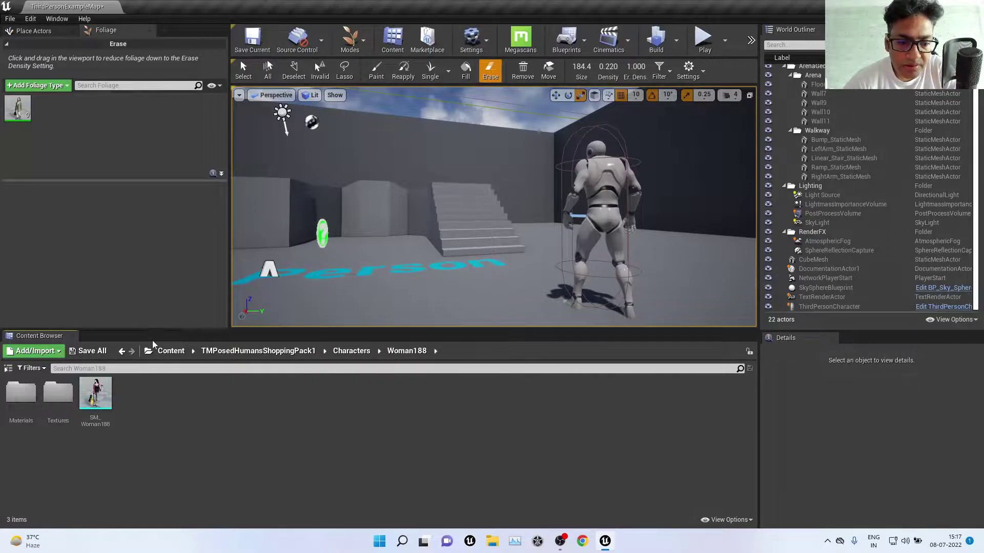
drag(95, 395, 139, 116)
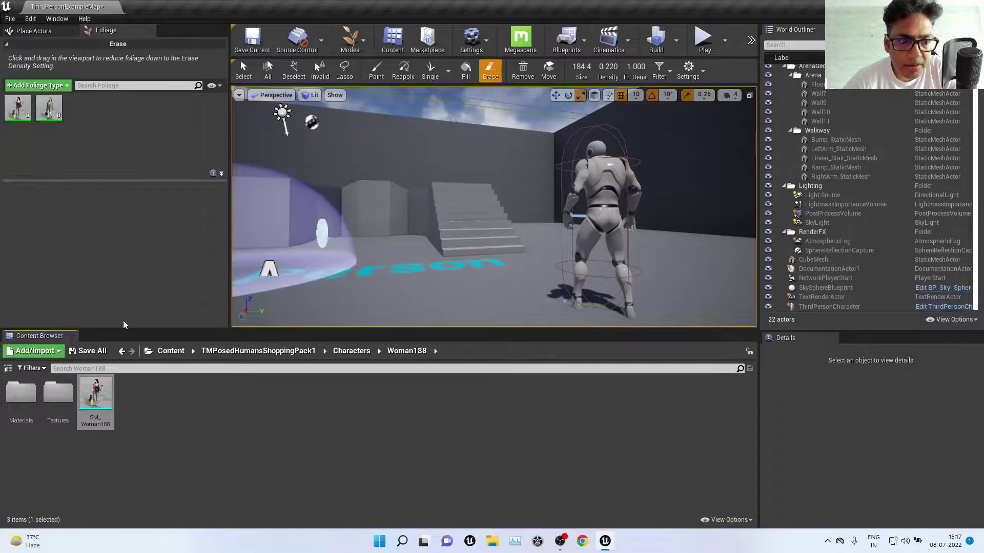
click(351, 351)
double_click(434, 448)
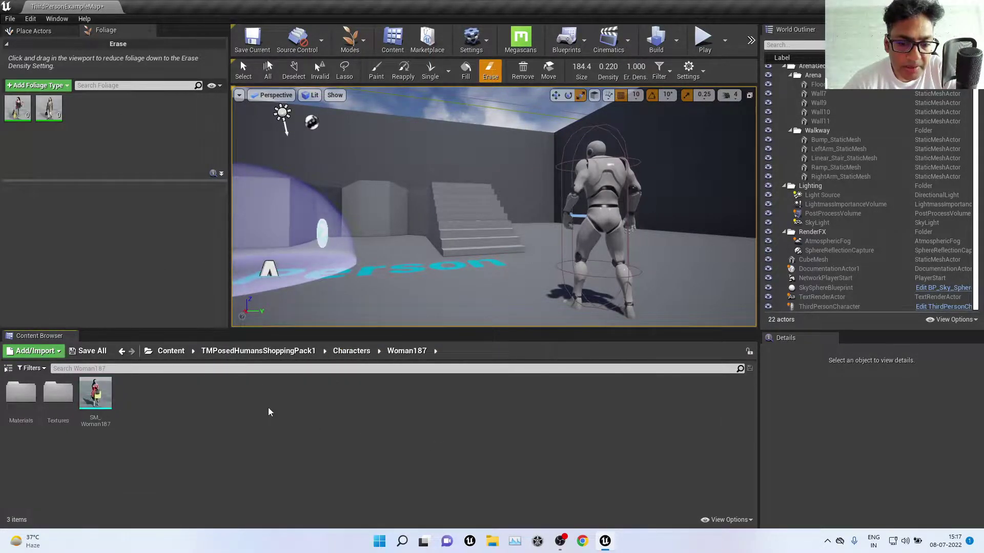
drag(98, 392, 205, 151)
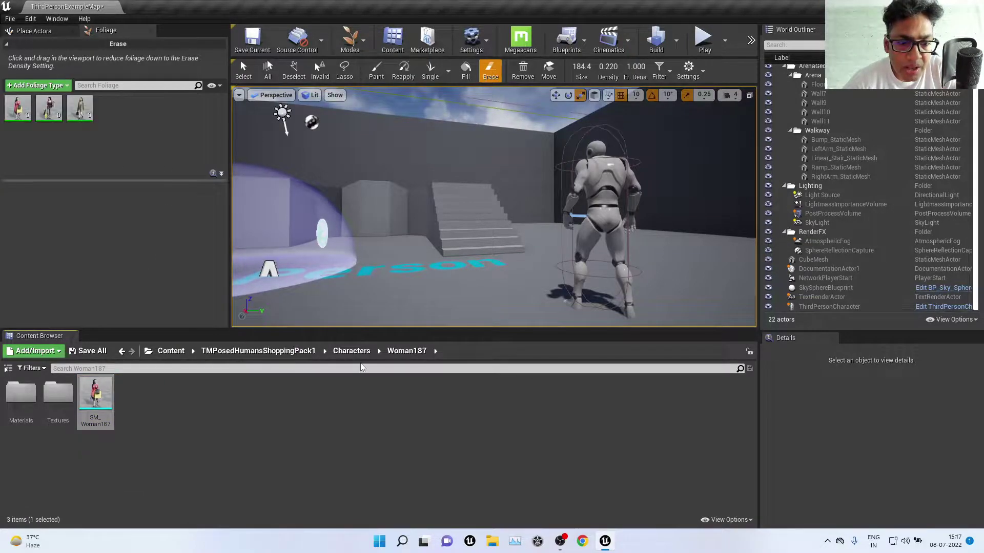
Add SM_Woman186, SM_Woman185 and SM_Woman184 as foliage types from their folders.
click(351, 351)
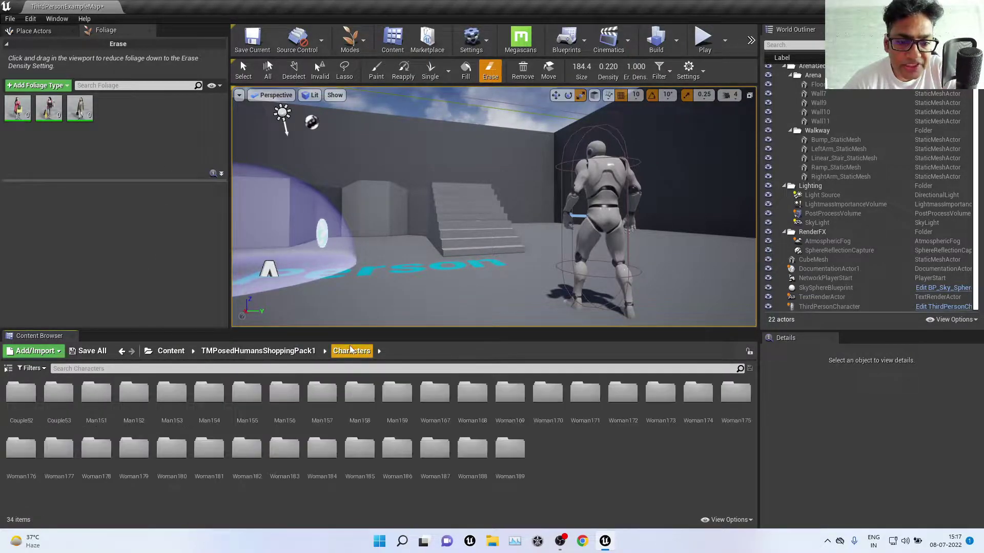
double_click(380, 459)
drag(95, 393, 158, 153)
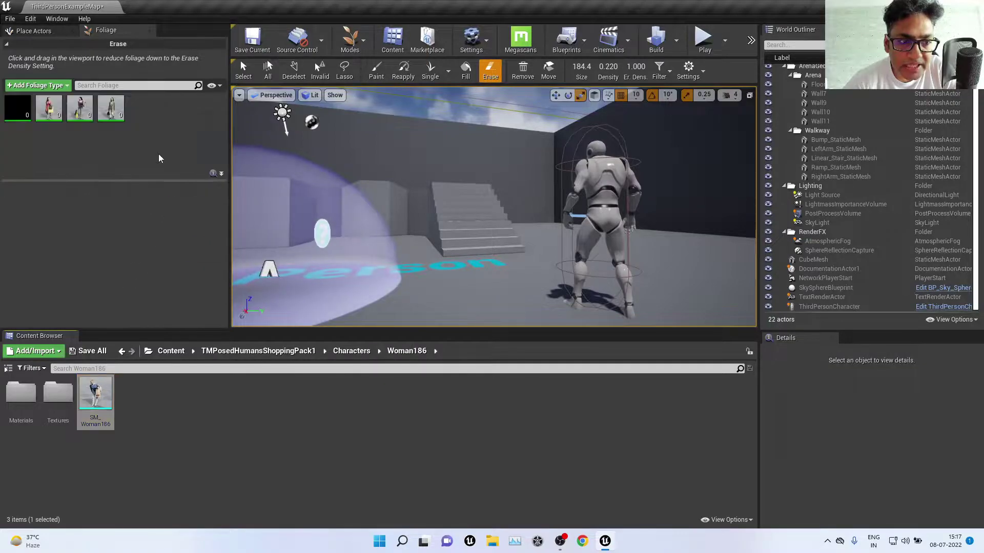
click(352, 351)
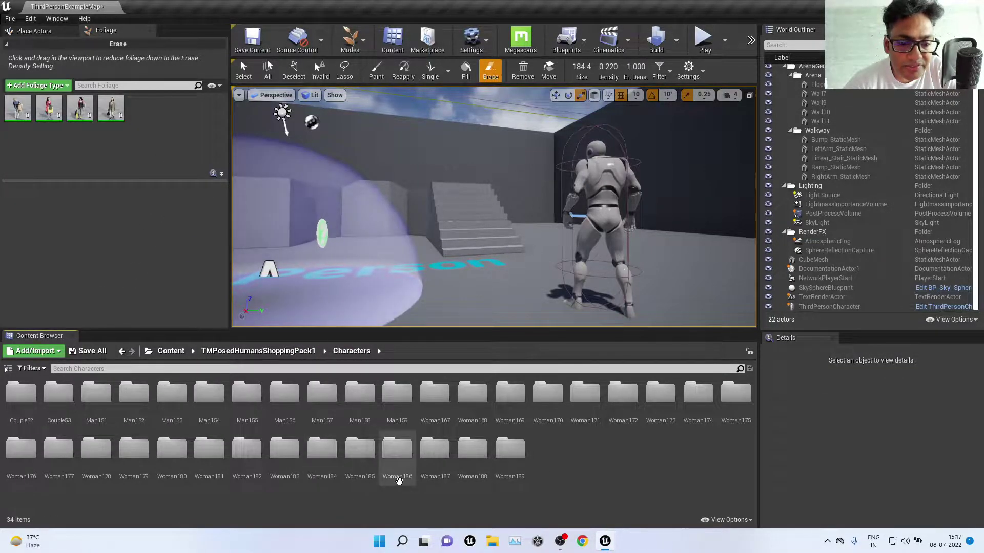
double_click(359, 454)
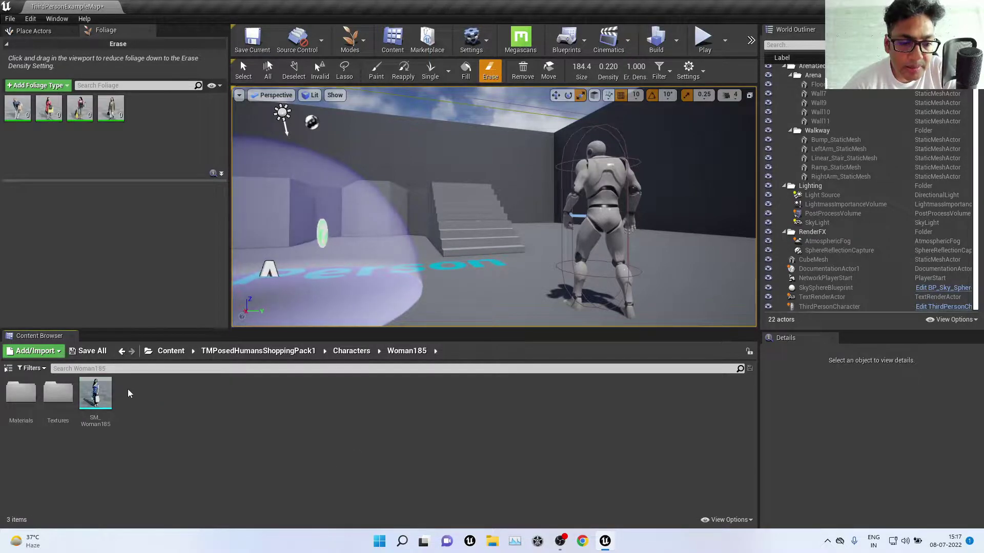
drag(95, 393, 195, 148)
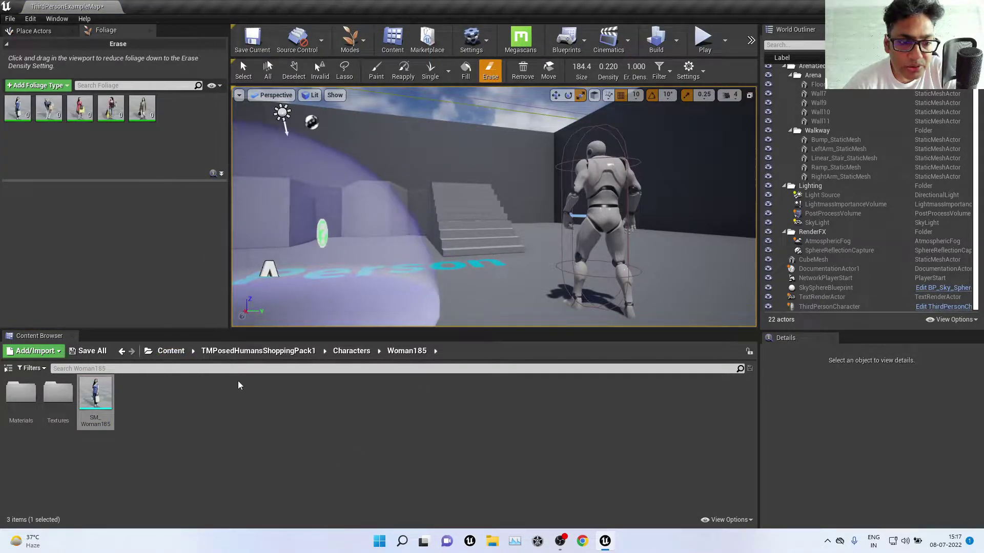
click(351, 352)
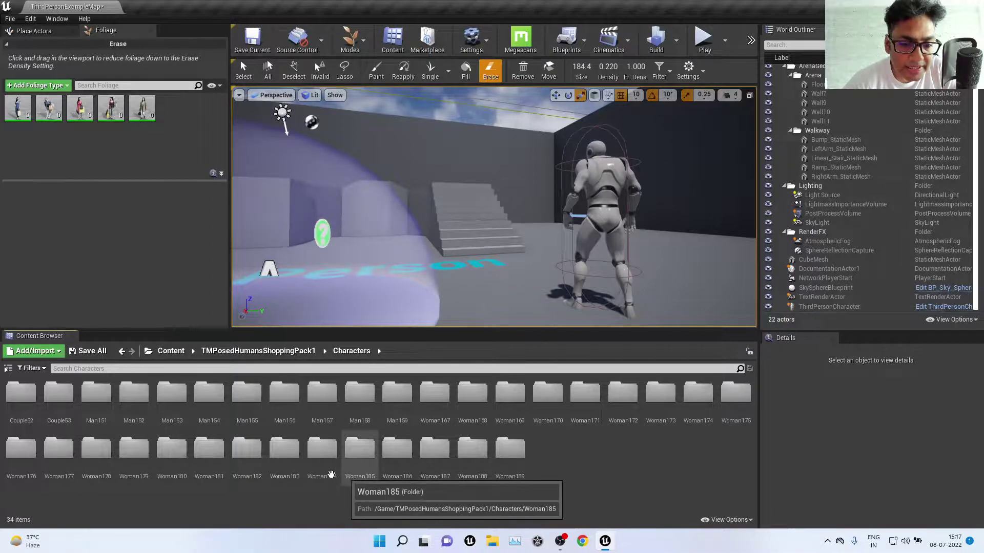
double_click(321, 453)
drag(95, 393, 195, 136)
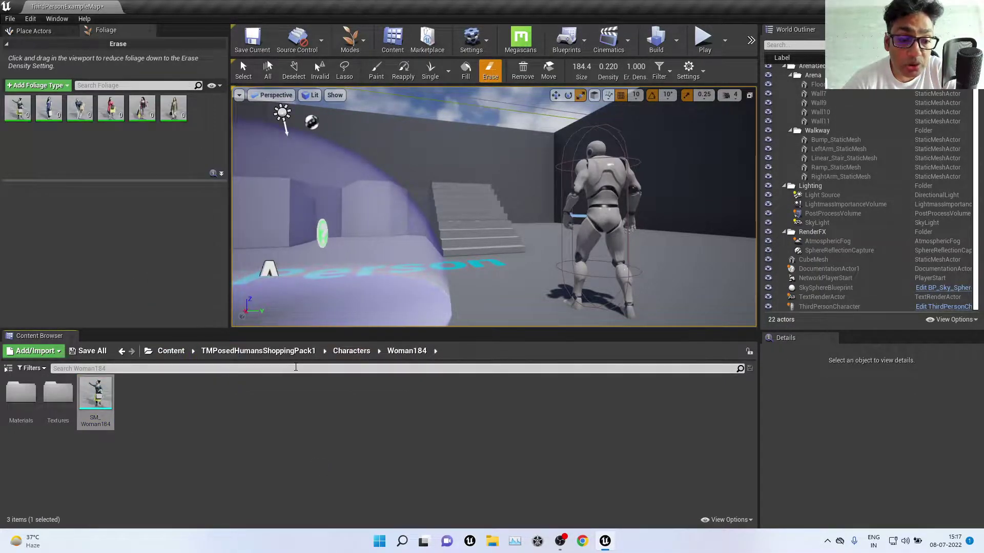
click(351, 351)
double_click(227, 447)
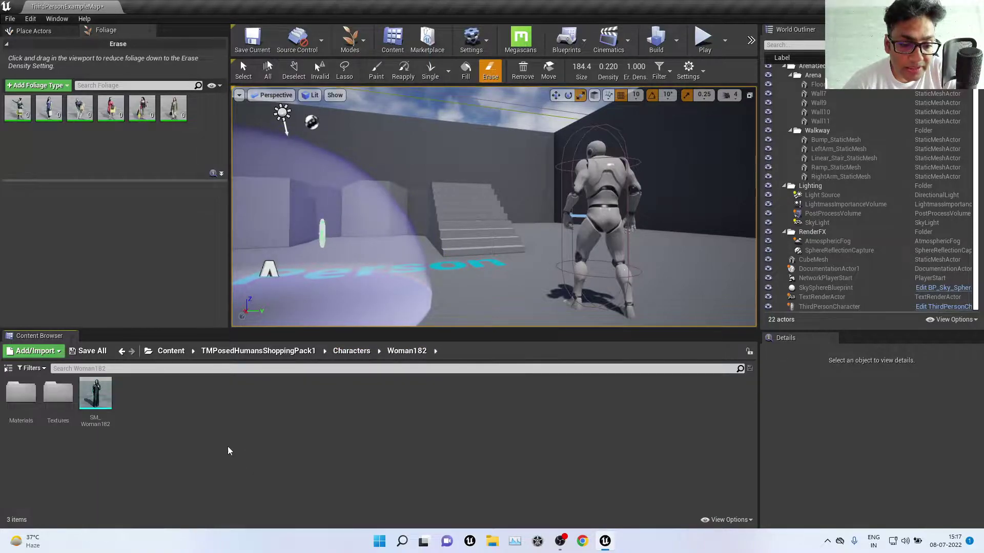
Preview SM_Woman182 in the Static Mesh Editor, then add it as a foliage type.
double_click(96, 393)
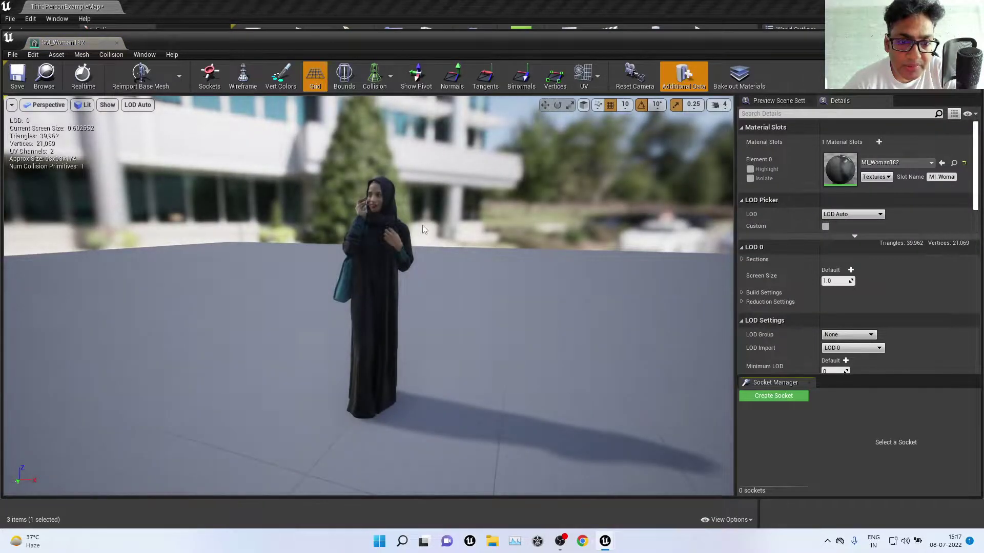
scroll(422, 229, up, 5)
scroll(422, 229, down, 6)
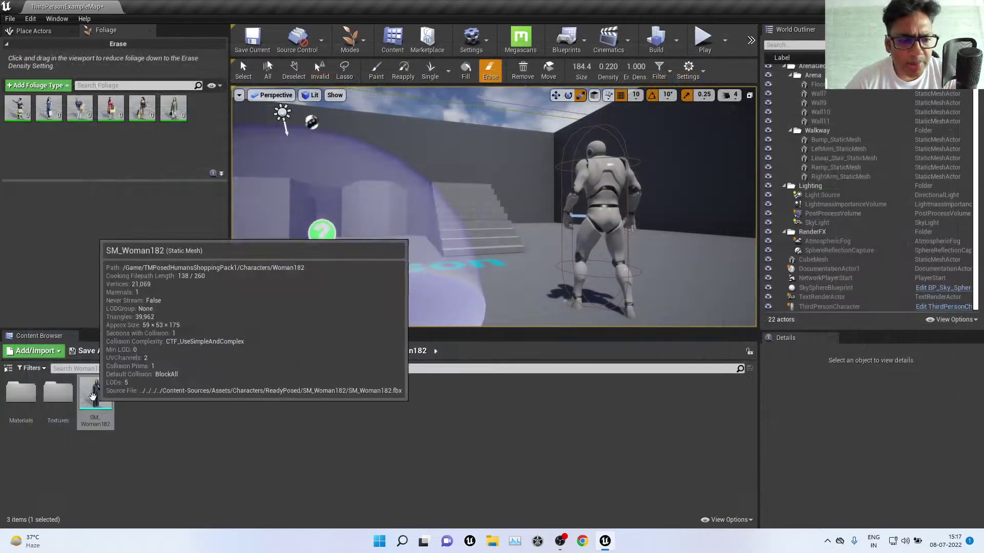
drag(96, 394, 159, 149)
Add SM_Woman181, SM_Woman179 and SM_Woman180 from their Characters subfolders as foliage types.
click(353, 352)
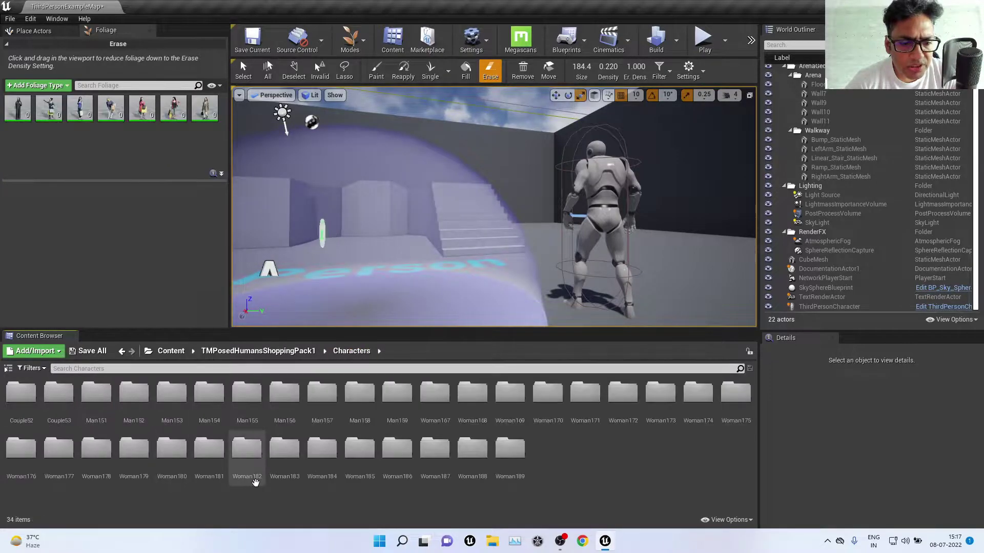
double_click(209, 451)
drag(95, 395, 159, 169)
click(351, 351)
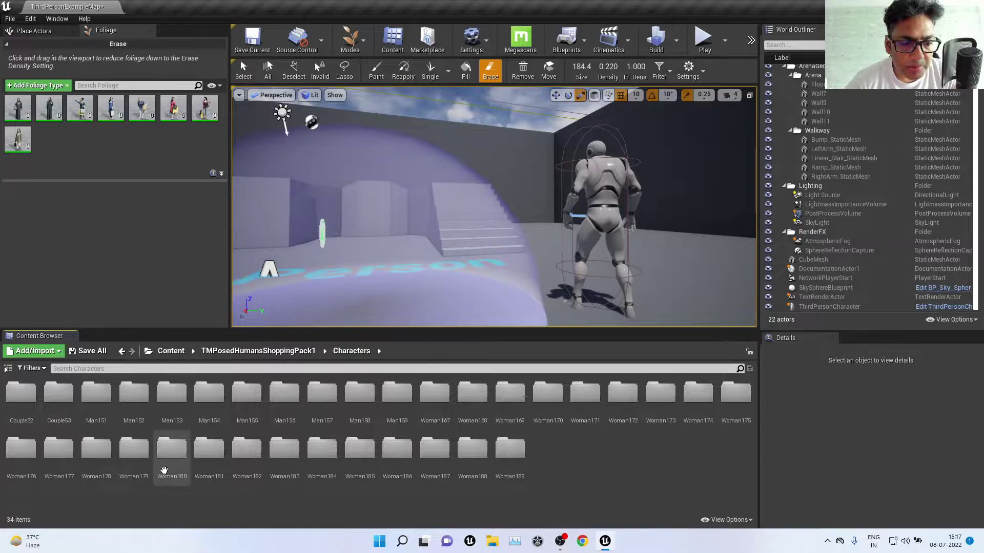
double_click(134, 458)
drag(97, 394, 169, 165)
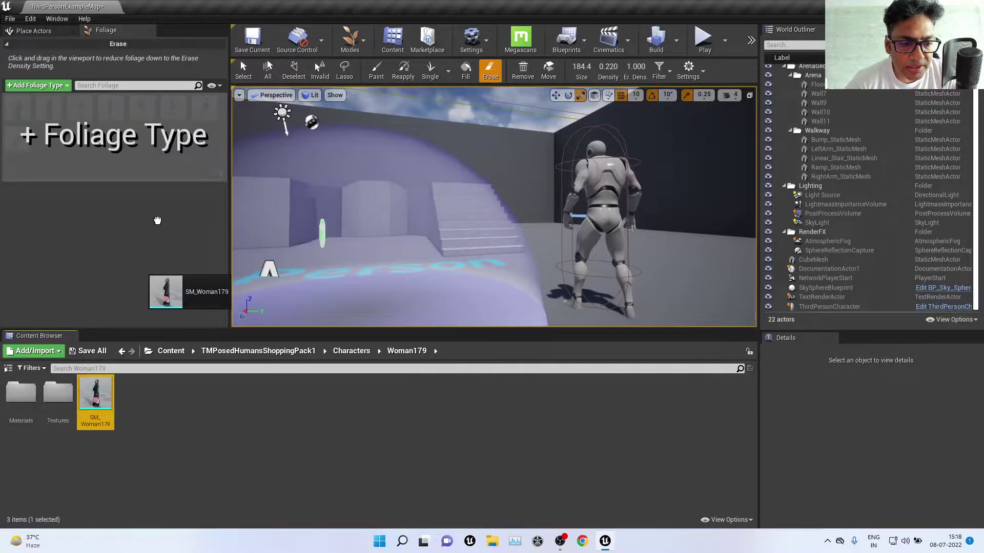
click(351, 352)
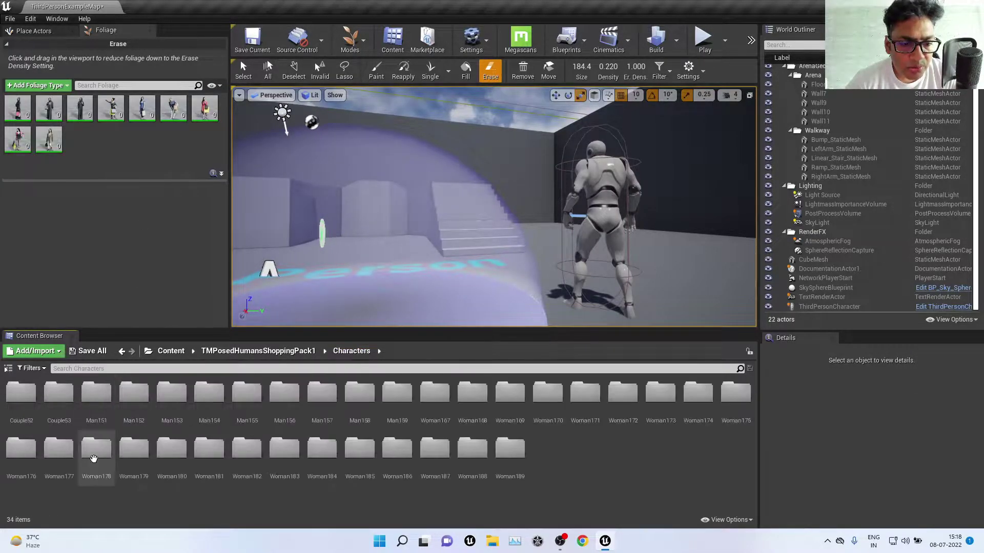
double_click(171, 453)
drag(91, 395, 164, 170)
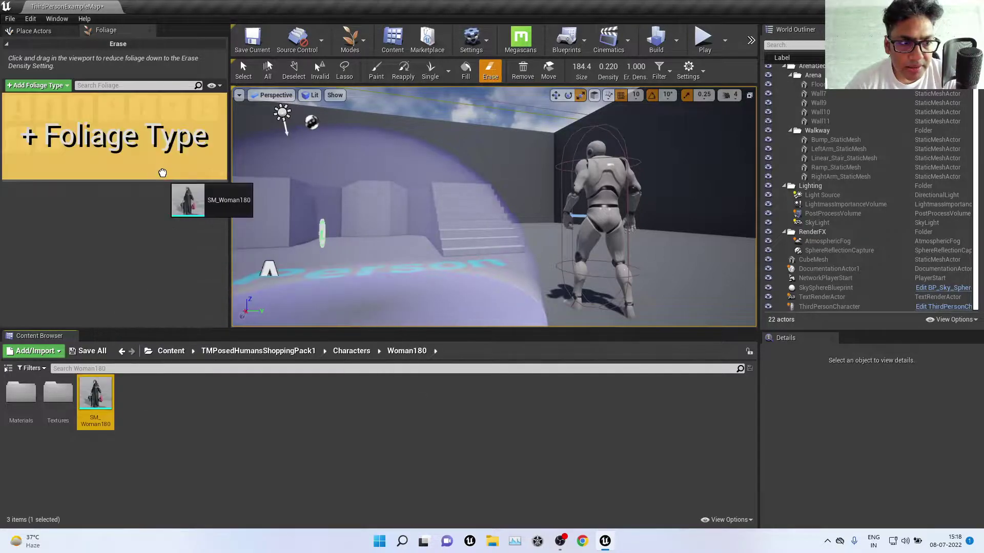
Add SM_Woman178, SM_Woman177 and SM_Woman176 as foliage types.
click(360, 352)
double_click(97, 451)
click(94, 393)
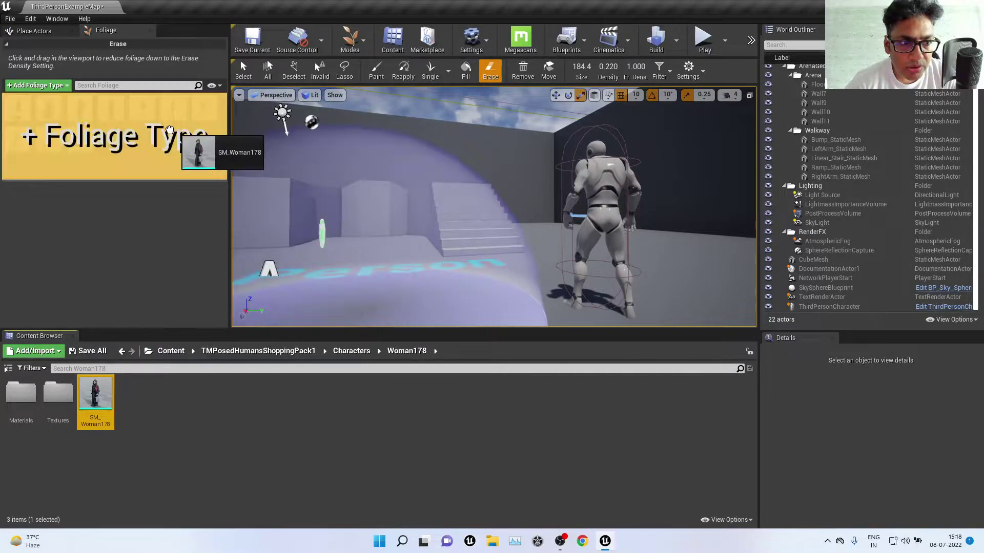
drag(94, 392, 210, 143)
click(351, 351)
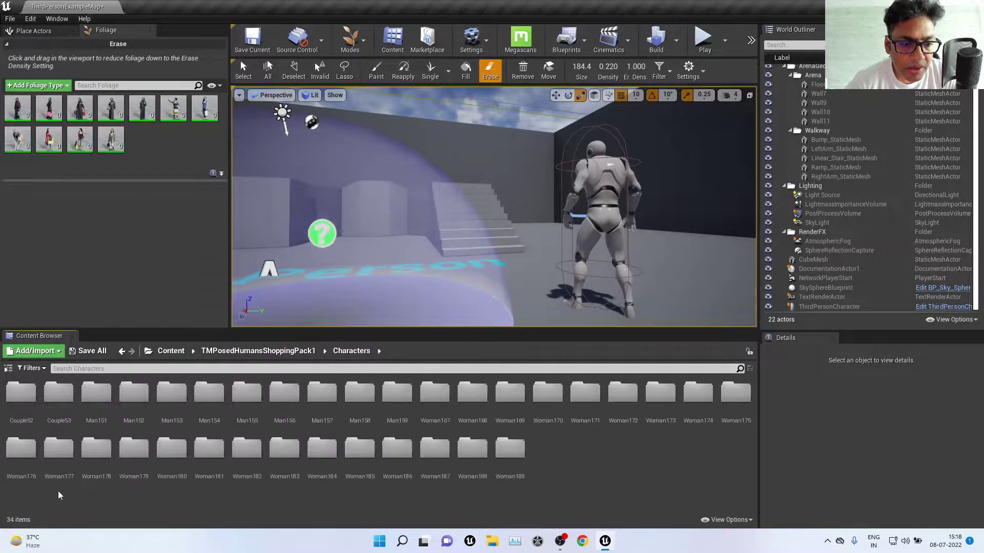
double_click(59, 448)
click(96, 393)
drag(96, 393, 168, 171)
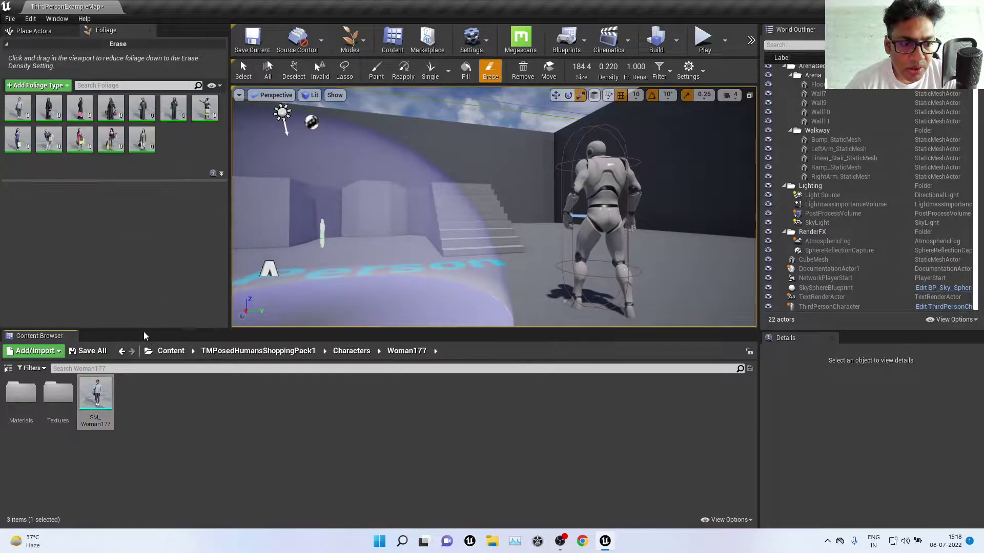
click(351, 351)
double_click(28, 455)
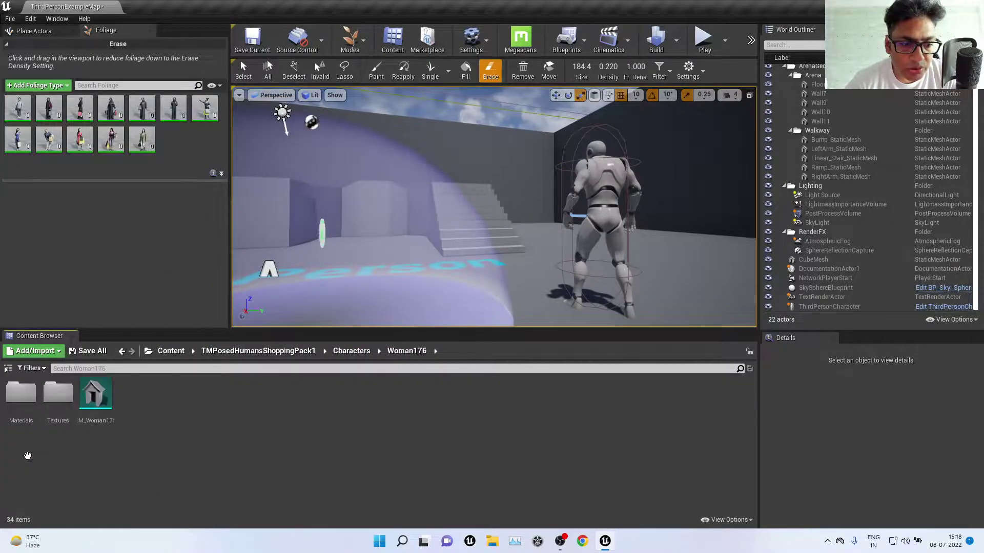
drag(96, 393, 208, 165)
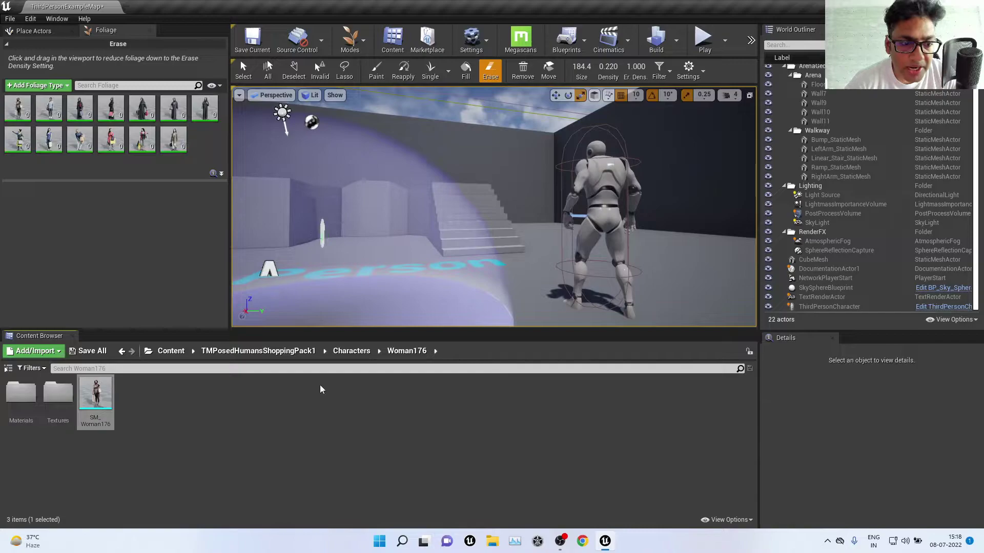
Add SM_Woman175, SM_Woman174 and SM_Woman172 as foliage types.
click(358, 352)
double_click(738, 394)
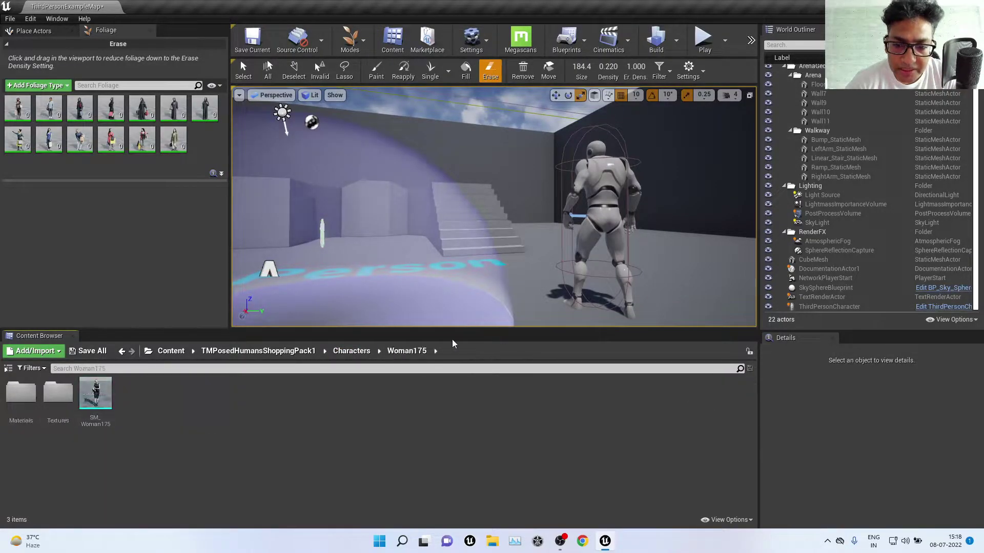
drag(108, 393, 204, 166)
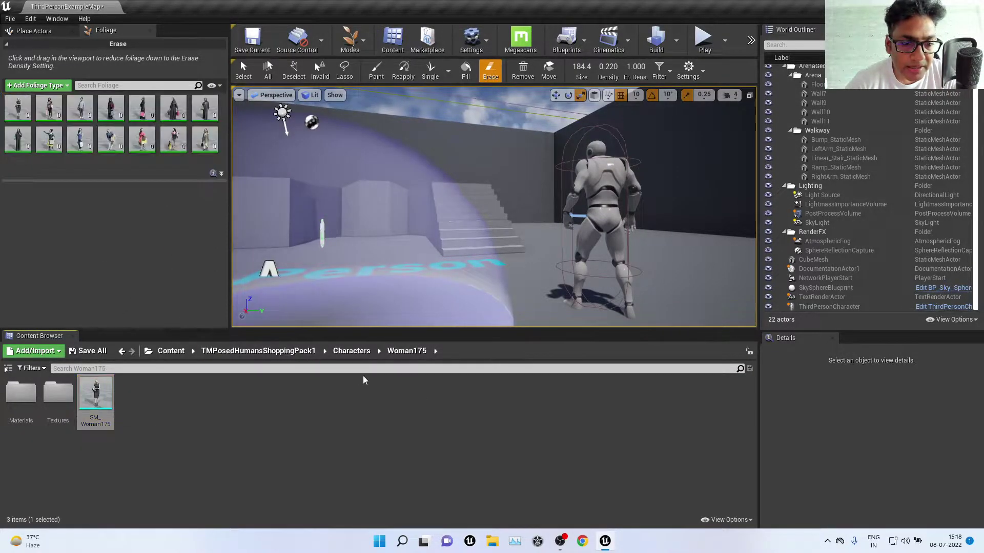
click(358, 352)
double_click(736, 395)
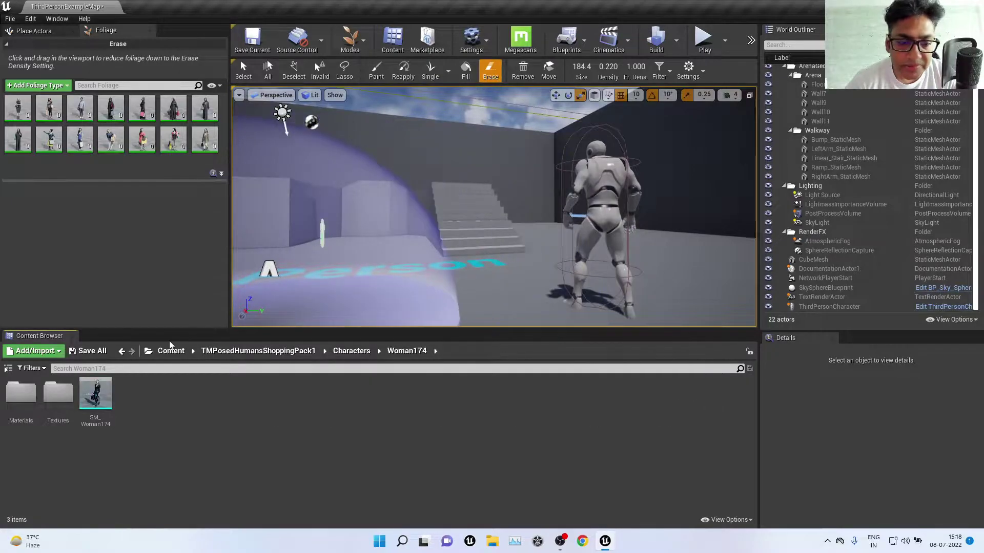
click(98, 396)
drag(98, 396, 199, 153)
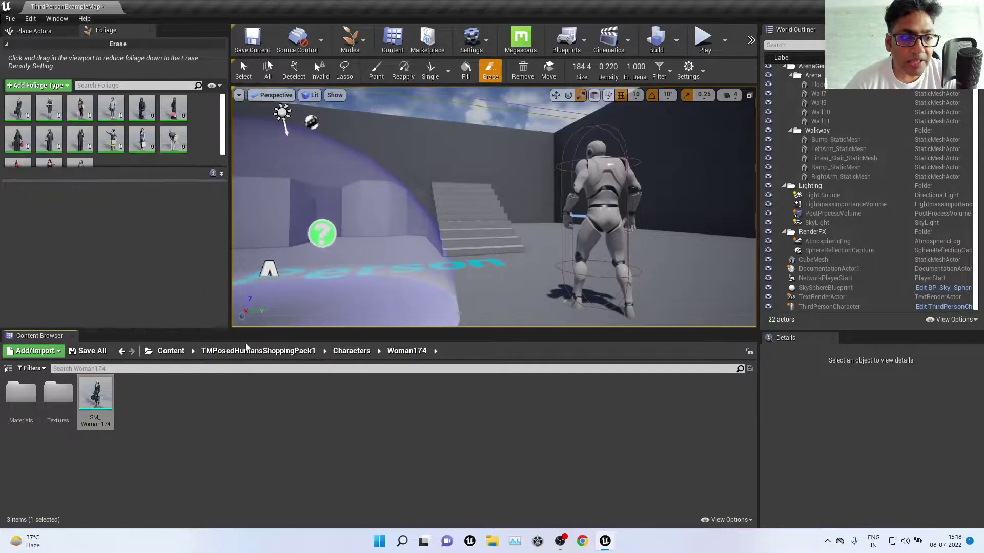
click(365, 351)
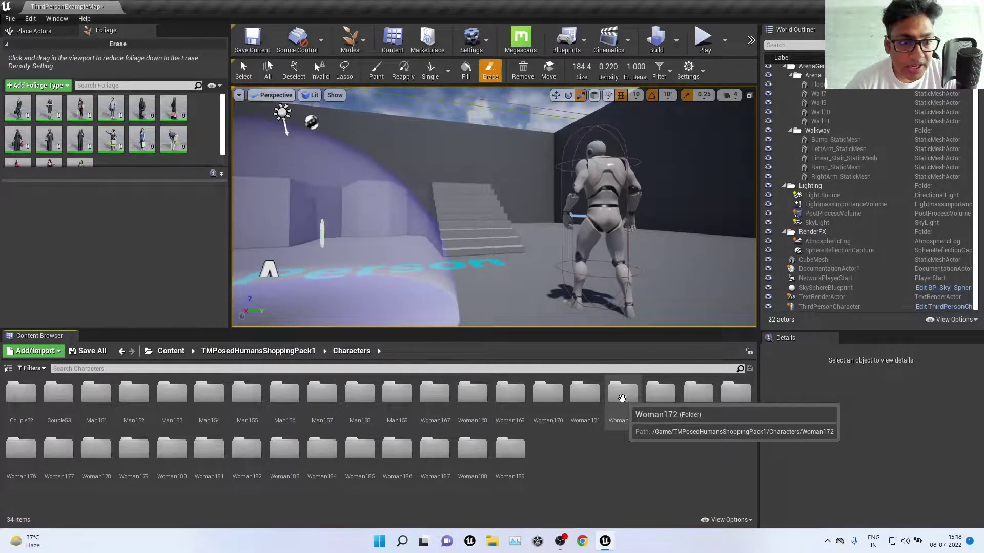
double_click(622, 399)
click(95, 396)
drag(95, 396, 164, 148)
Add SM_Woman171, SM_Woman169, SM_Woman168 and SM_Woman167 as foliage types.
click(351, 353)
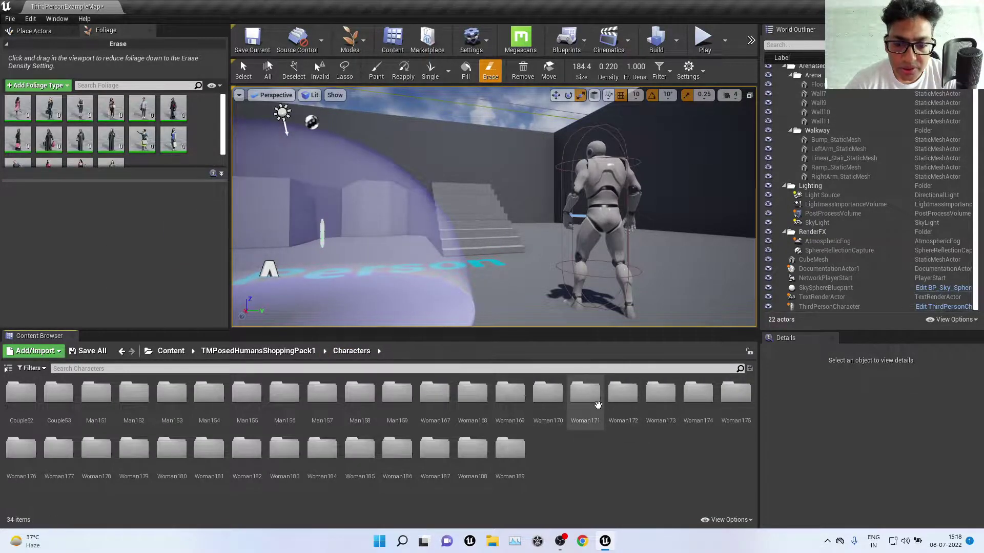
double_click(582, 397)
drag(95, 396, 154, 139)
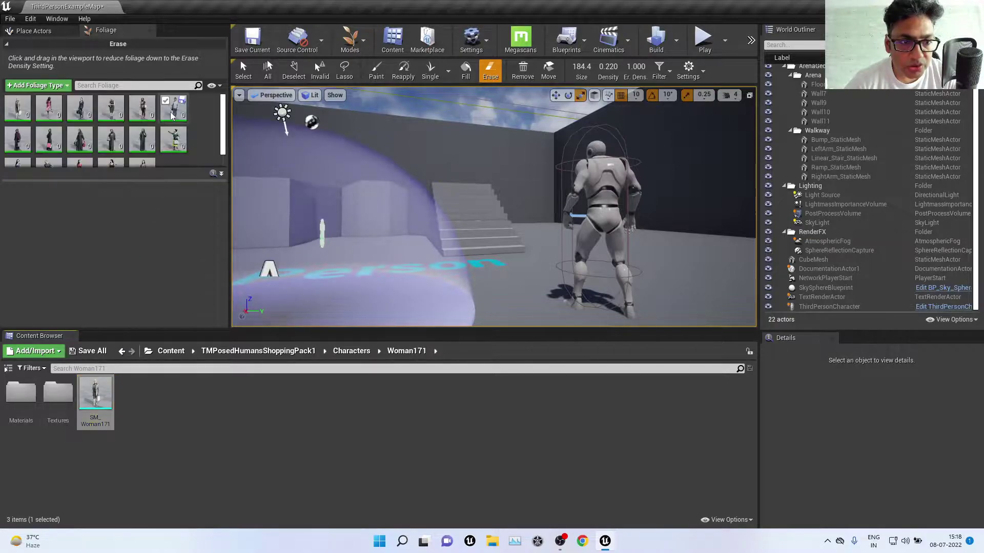
click(351, 351)
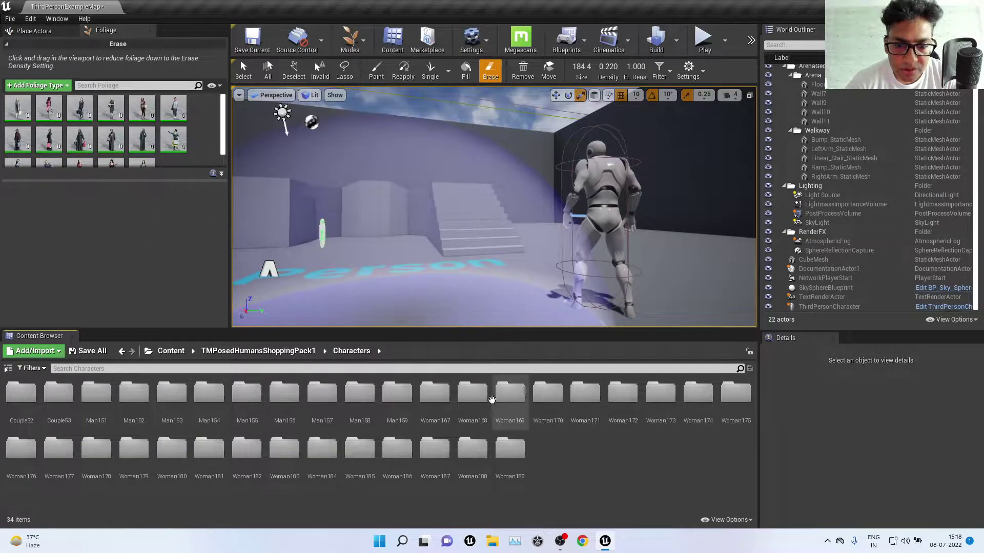
double_click(509, 394)
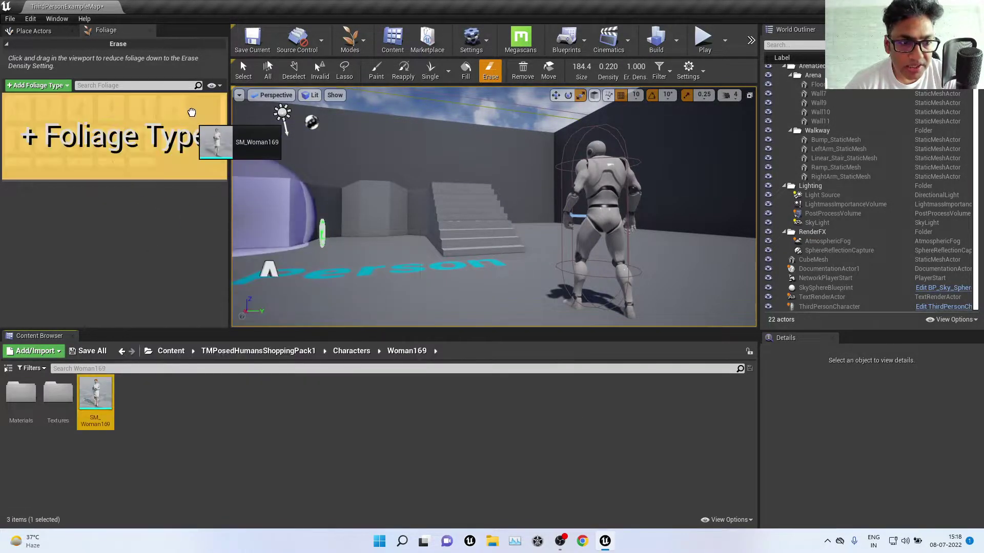
drag(96, 385, 207, 140)
click(351, 351)
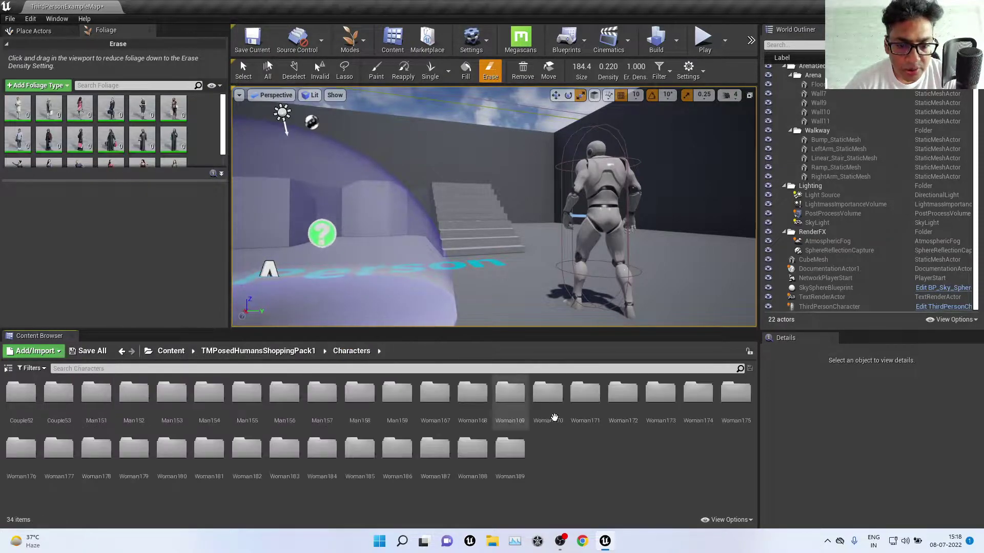
double_click(472, 392)
drag(94, 392, 186, 183)
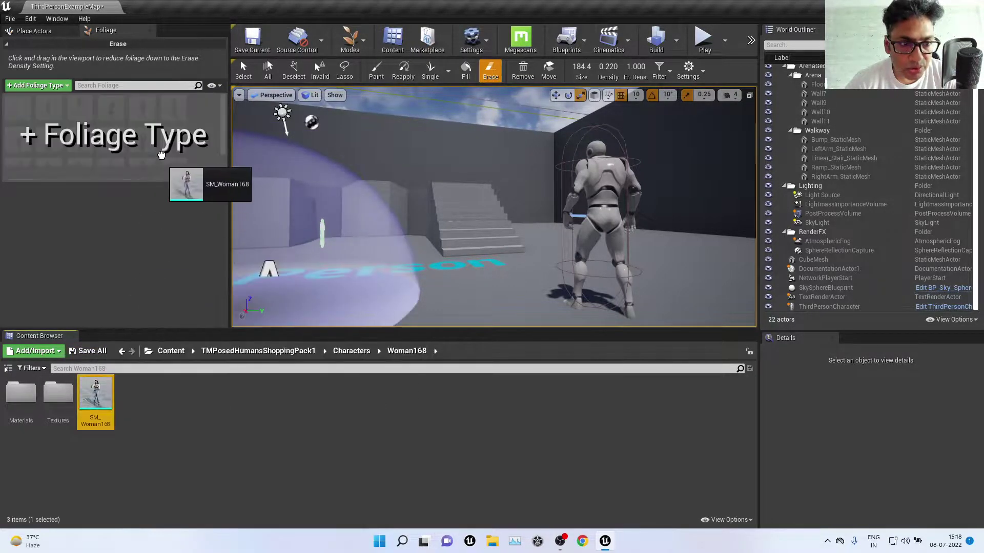
click(351, 351)
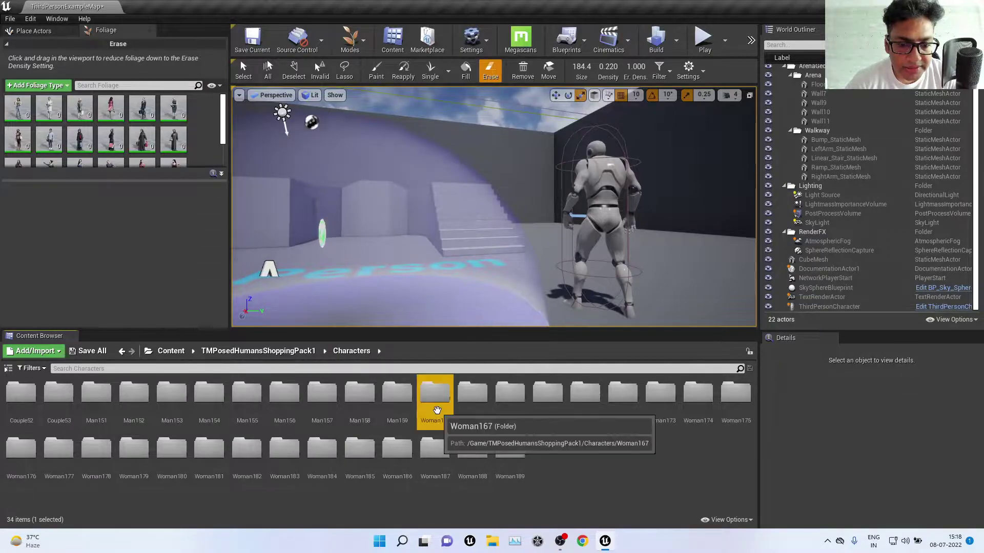
double_click(435, 446)
mouse_move(96, 393)
mouse_down()
mouse_move(195, 135)
mouse_move(185, 182)
mouse_move(191, 266)
mouse_move(196, 223)
mouse_up()
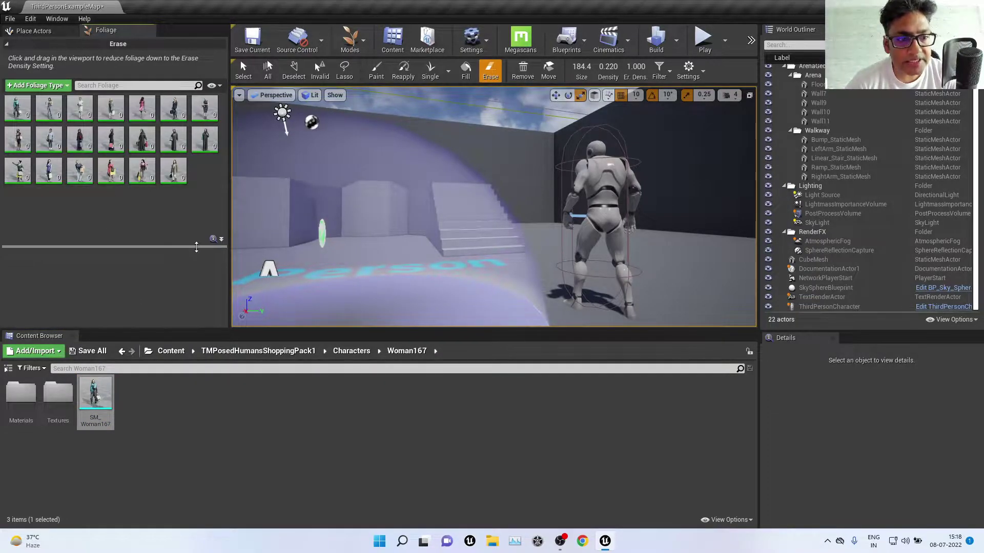
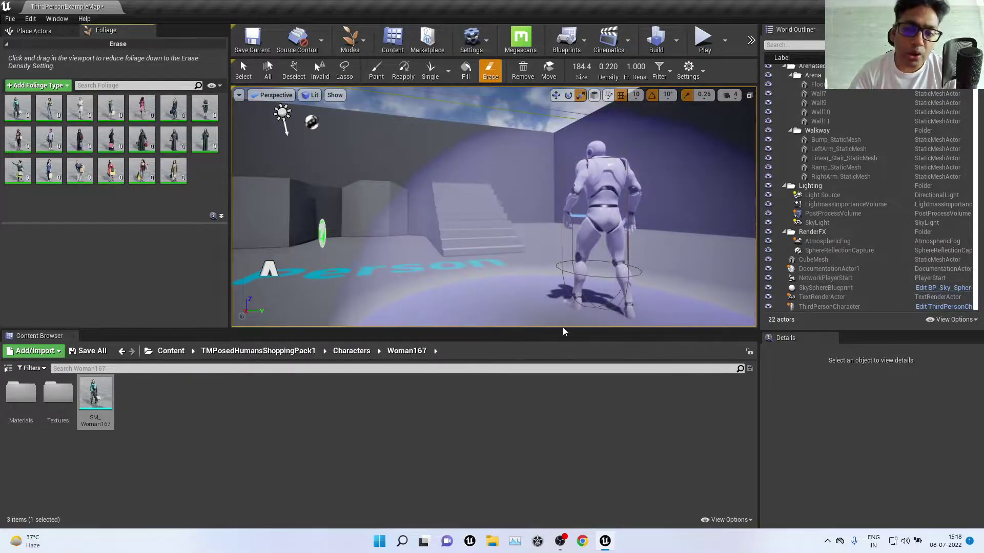
Enlarge the viewport by shrinking the Content Browser and World Outliner, and look down over the level.
drag(559, 330, 560, 443)
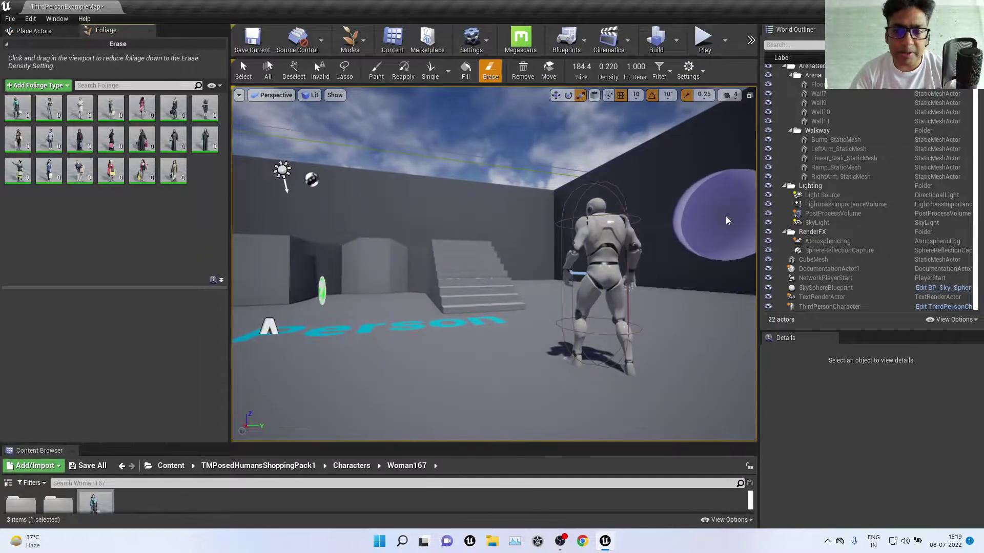
drag(758, 182, 859, 181)
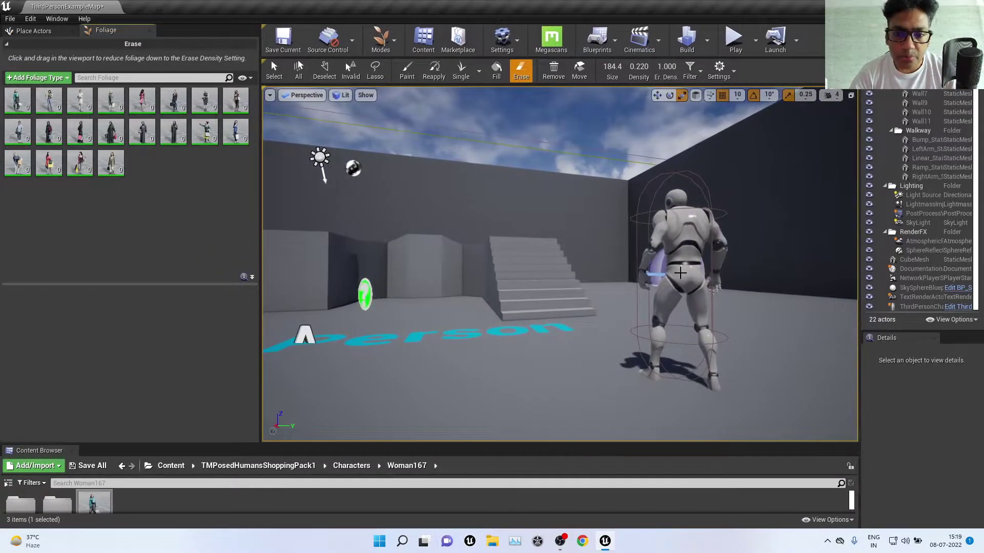
scroll(680, 272, down, 10)
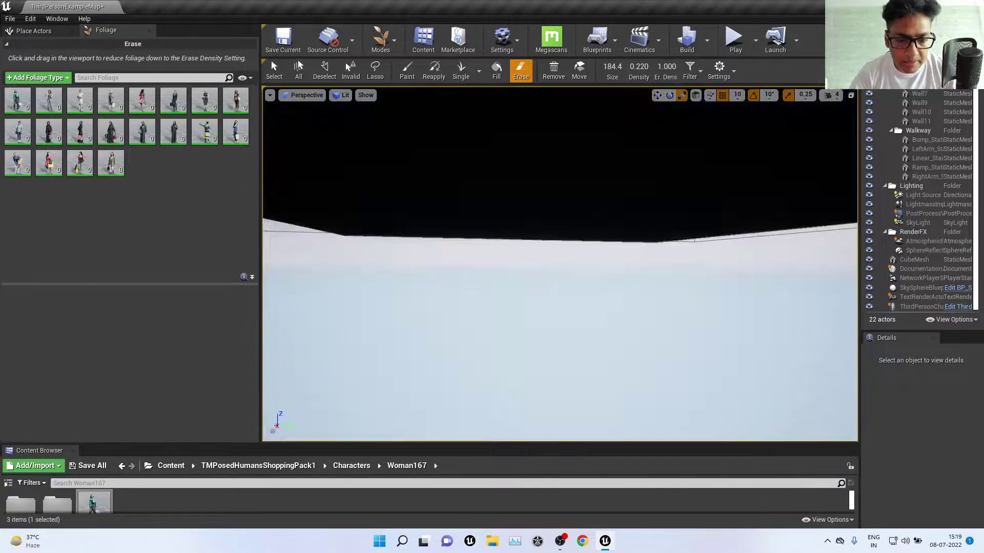
right_drag(680, 272, 346, 24)
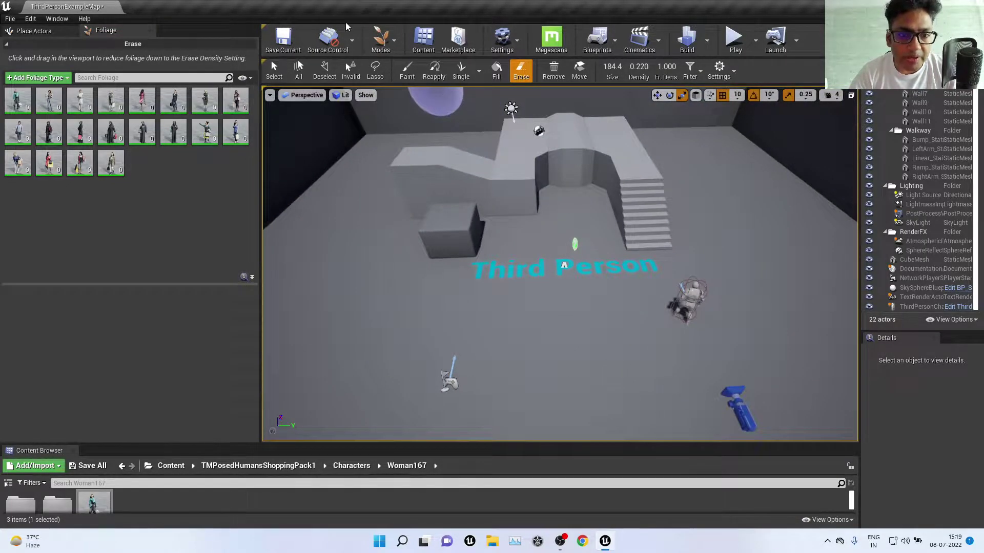
scroll(619, 256, down, 2)
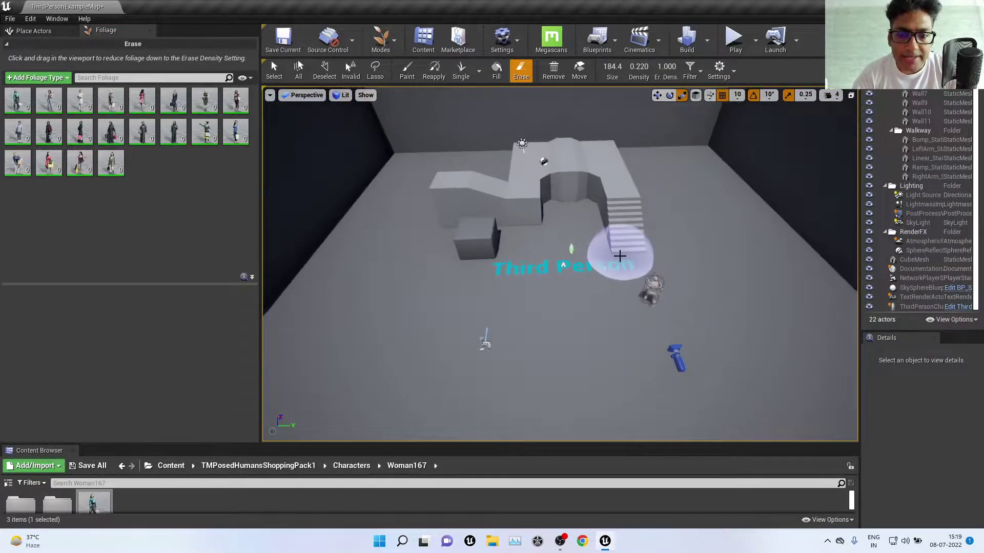
scroll(619, 255, down, 2)
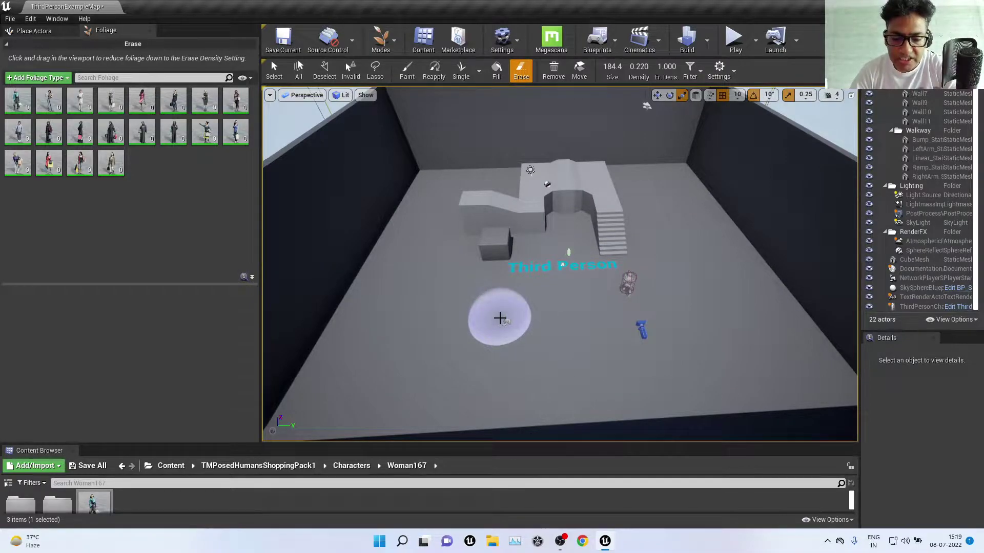
Raise the foliage Erase brush size to 486.8.
key(bracketright)
key(bracketright)
key(bracketright)
key(bracketright)
key(bracketright)
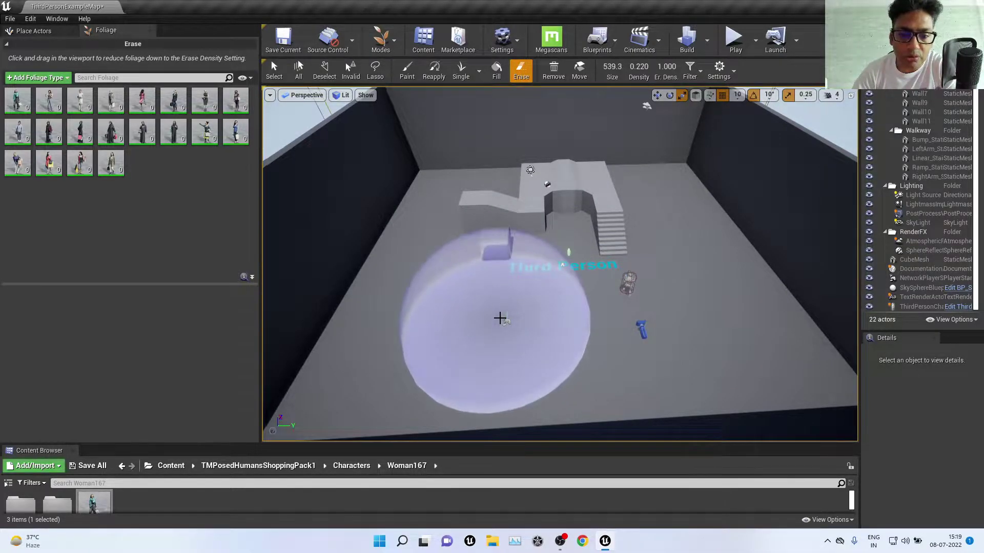
key(bracketleft)
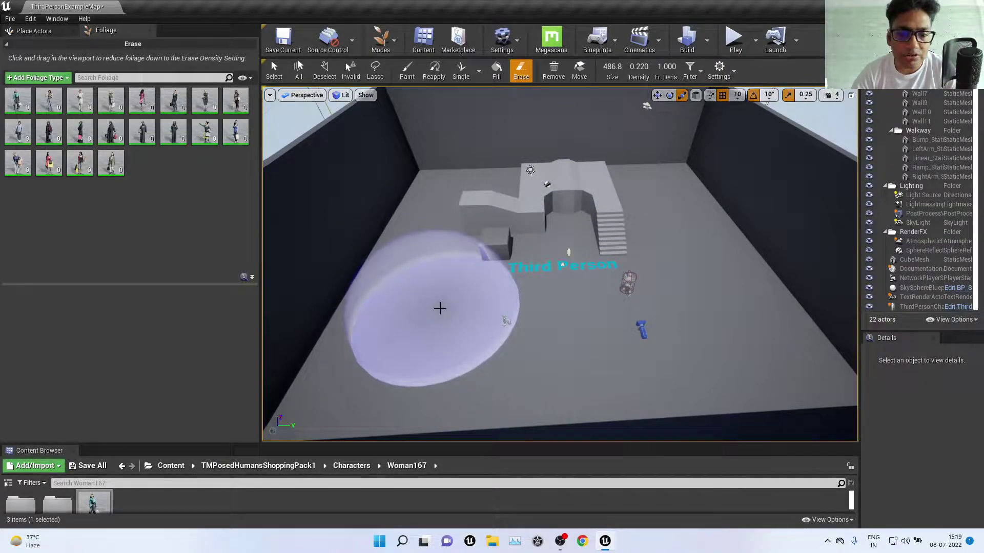
right_drag(531, 340, 531, 340)
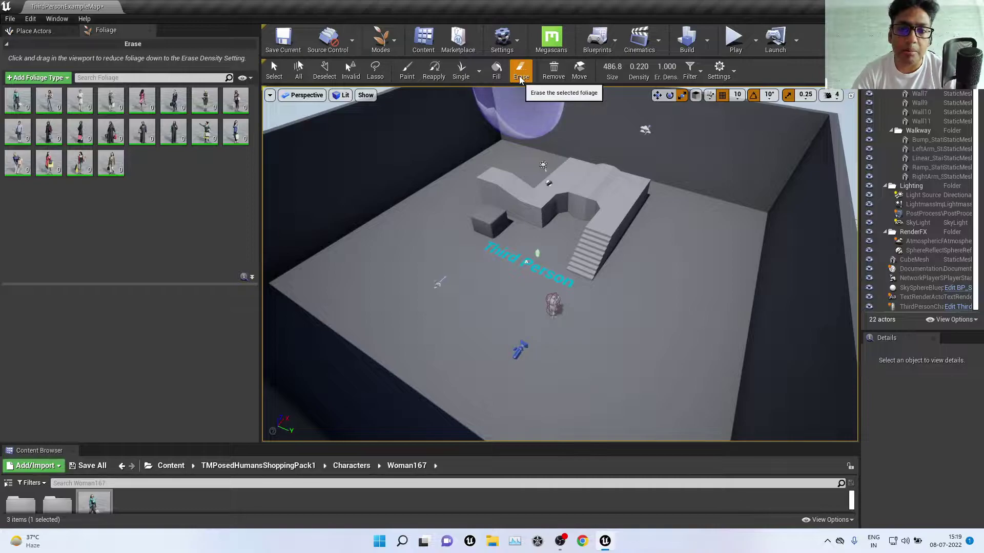
Switch Foliage to Paint and brush a dense crowd of shopping women onto the floor.
click(407, 70)
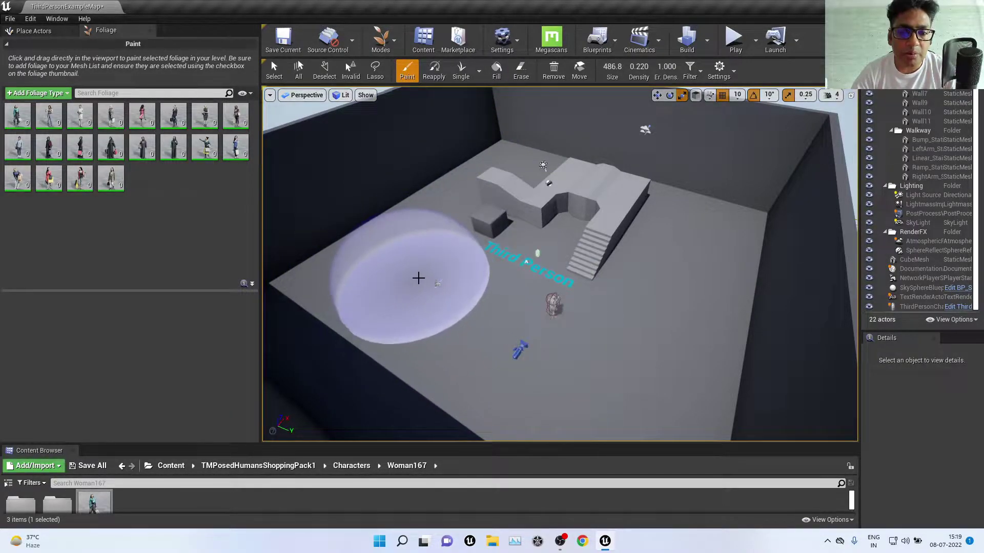
click(414, 272)
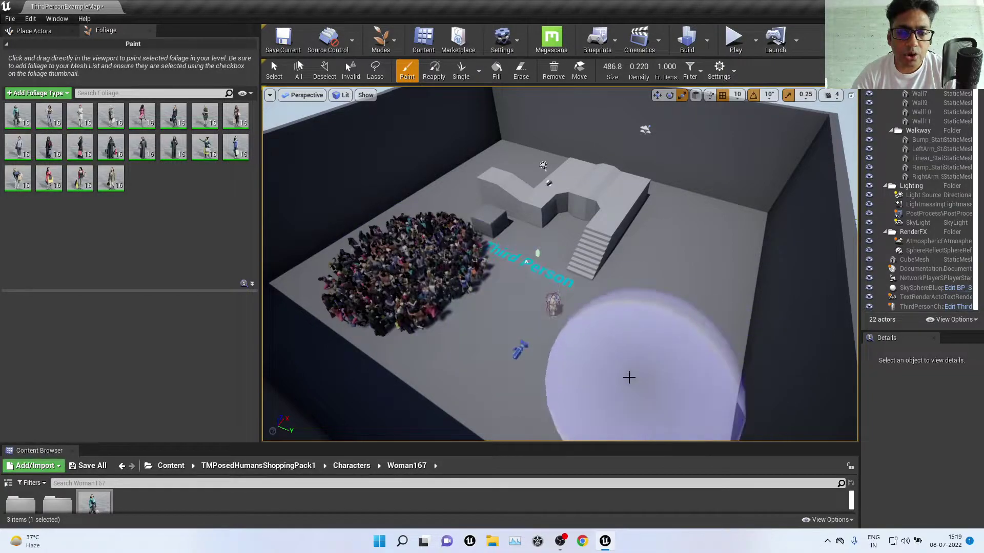
right_drag(629, 378, 604, 378)
Orbit and zoom around the floor to inspect the whole painted crowd.
right_drag(516, 285, 543, 287)
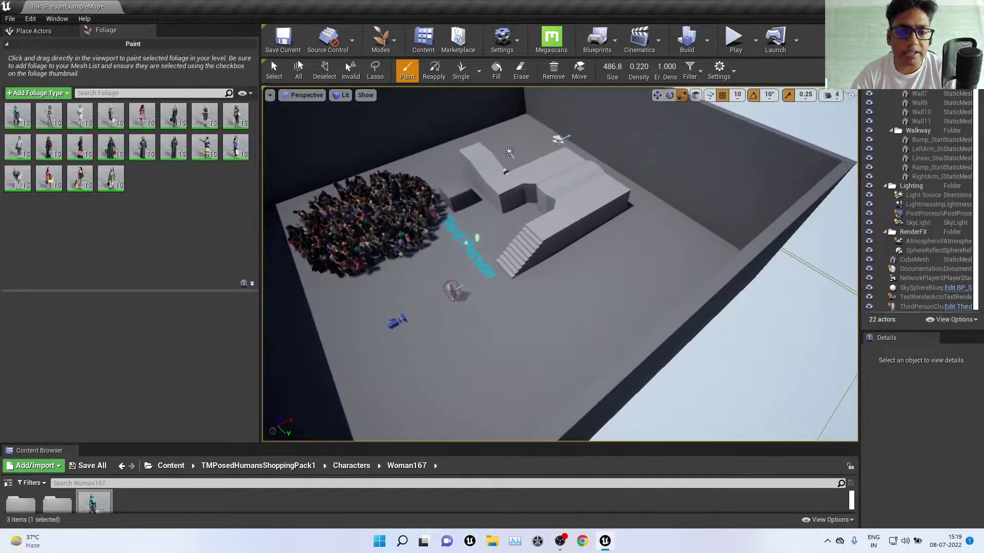
scroll(543, 259, up, 5)
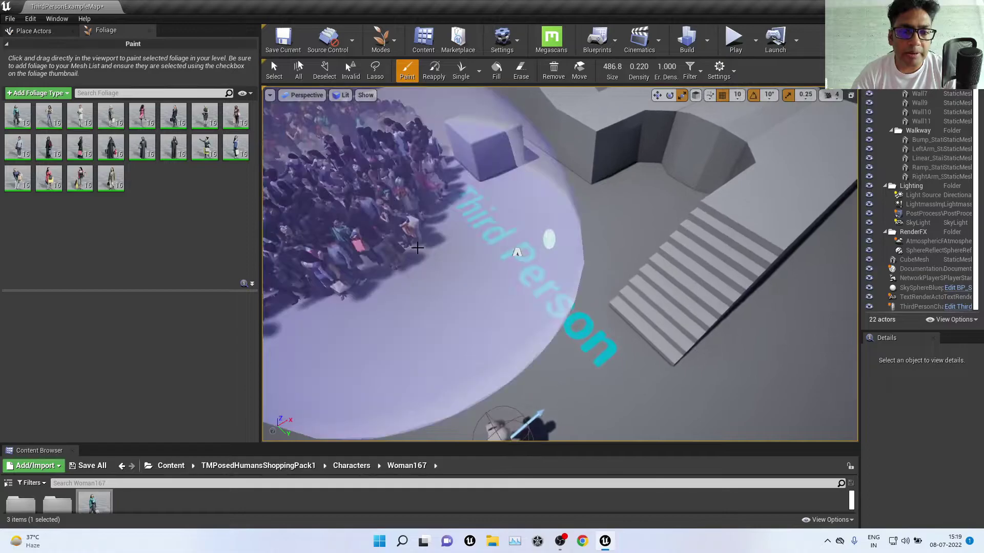
scroll(422, 235, up, 3)
scroll(421, 235, down, 5)
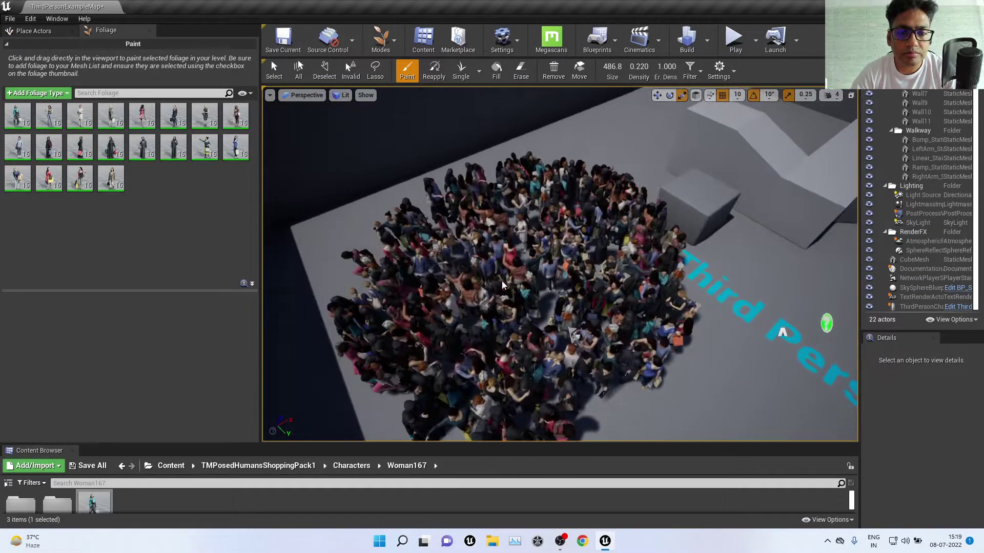
right_drag(502, 281, 491, 277)
scroll(490, 277, up, 5)
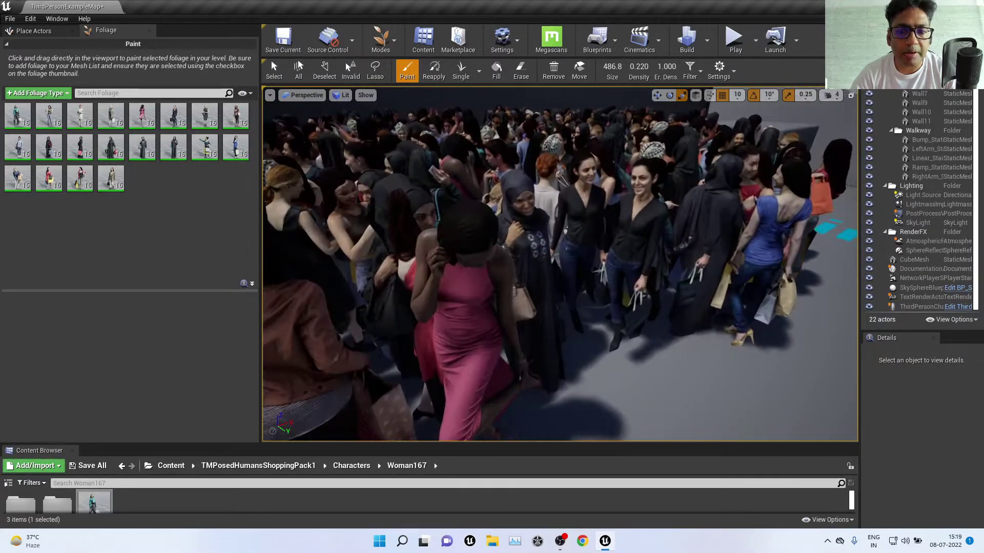
scroll(490, 277, up, 3)
scroll(490, 277, down, 5)
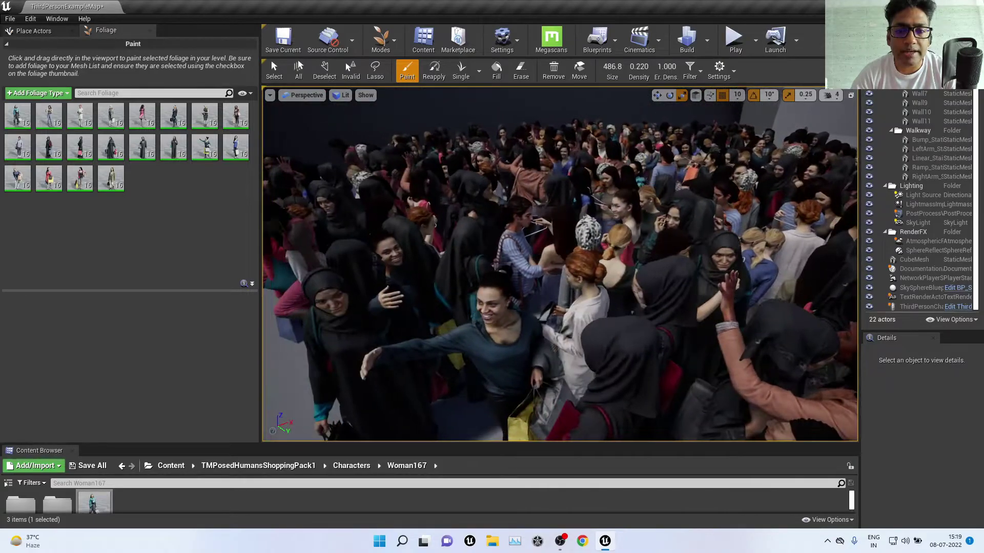
scroll(581, 262, down, 5)
scroll(581, 263, down, 3)
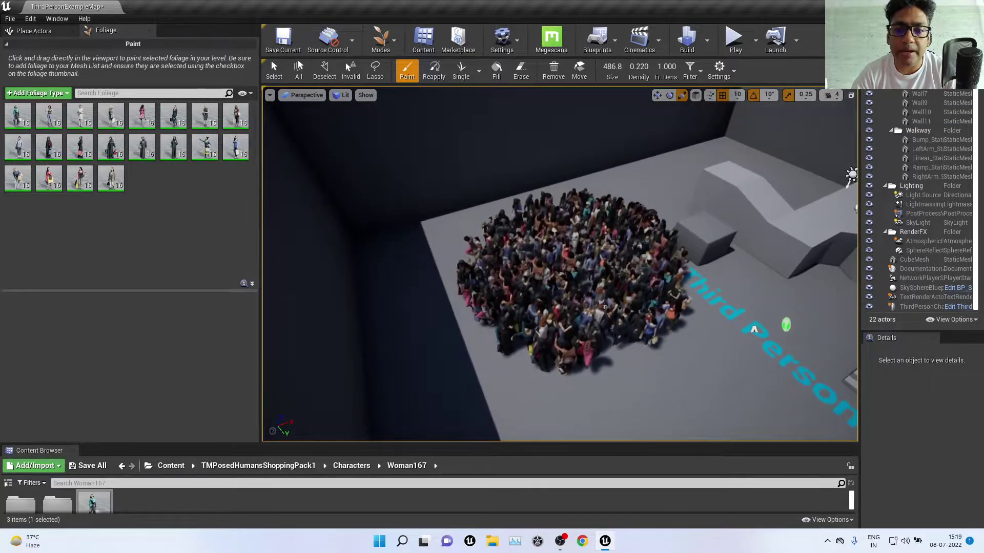
right_drag(581, 262, 605, 271)
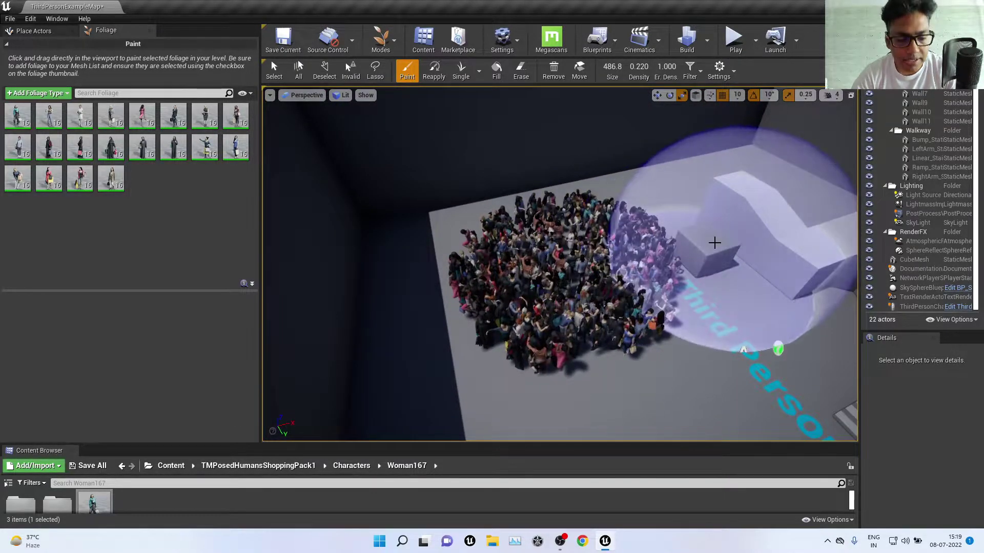
Undo the crowd, test-paint at density 0.060, view SM_Woman167 settings, then undo again.
key(ctrl+z)
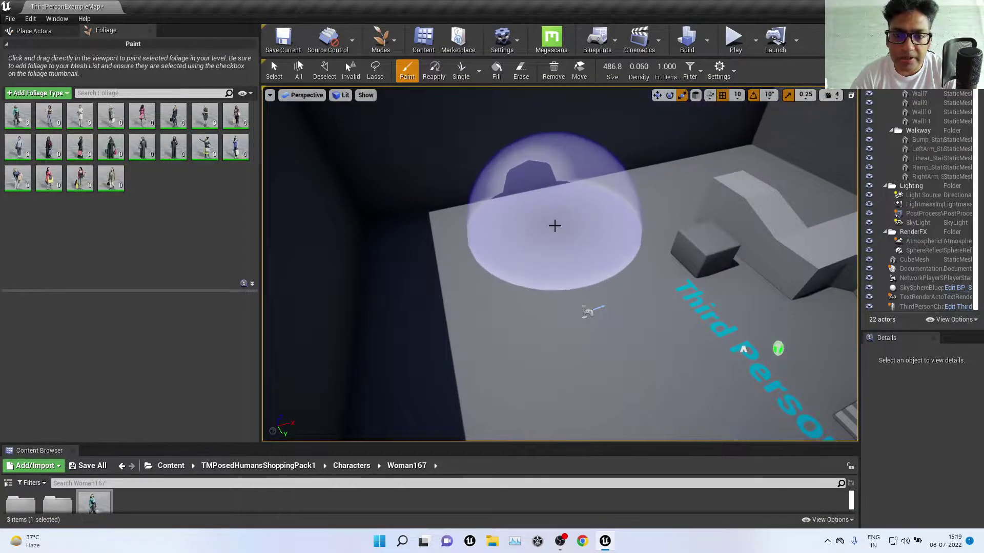
click(554, 231)
right_drag(744, 423, 707, 420)
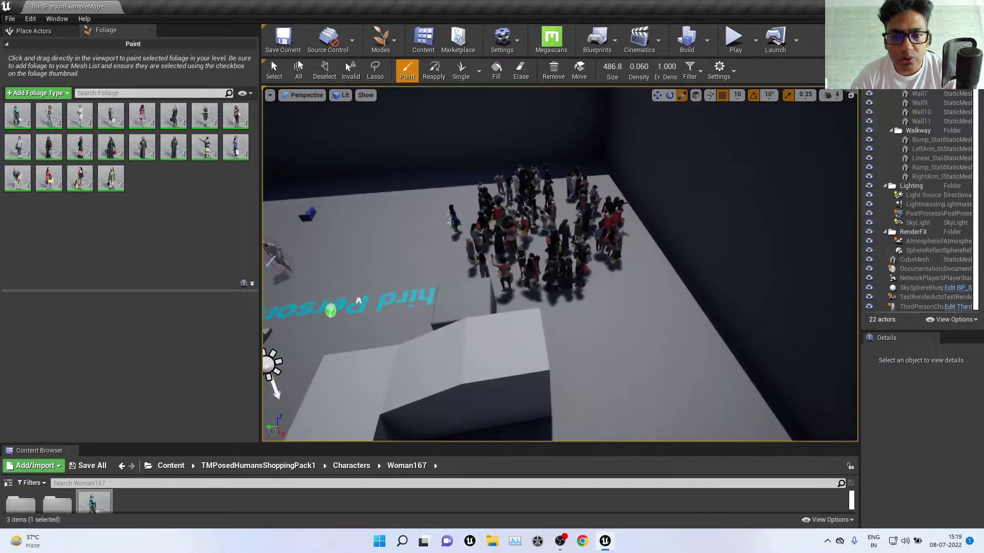
right_drag(707, 420, 670, 356)
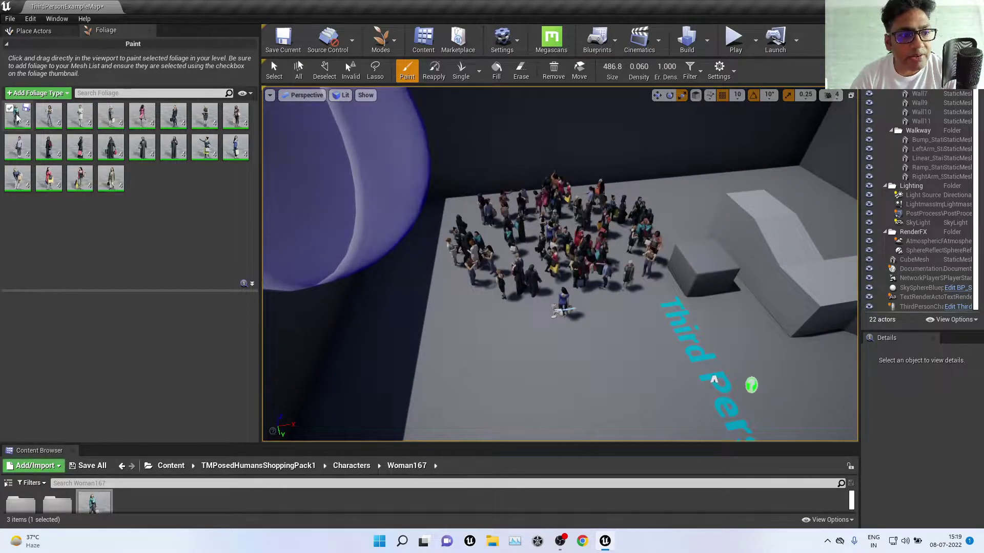
click(21, 122)
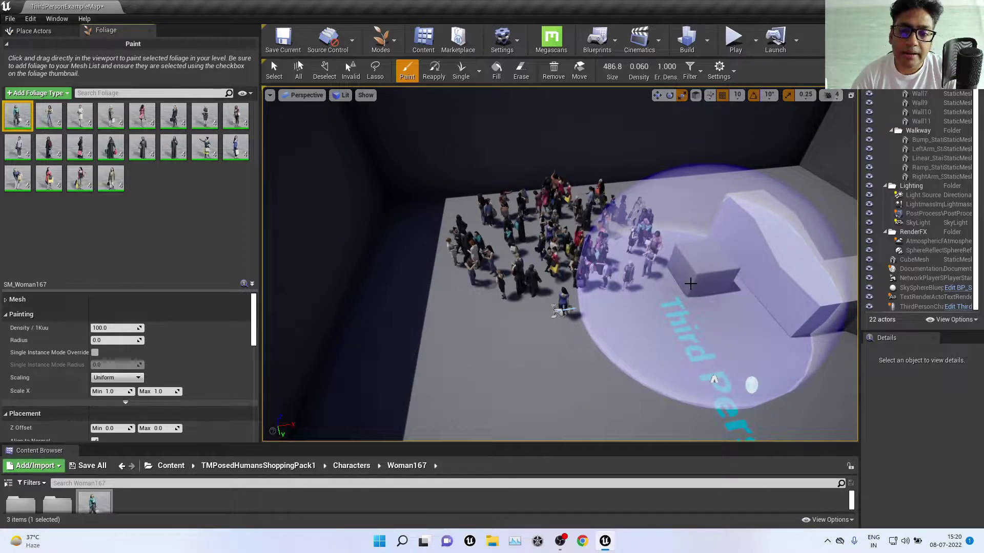
key(ctrl+z)
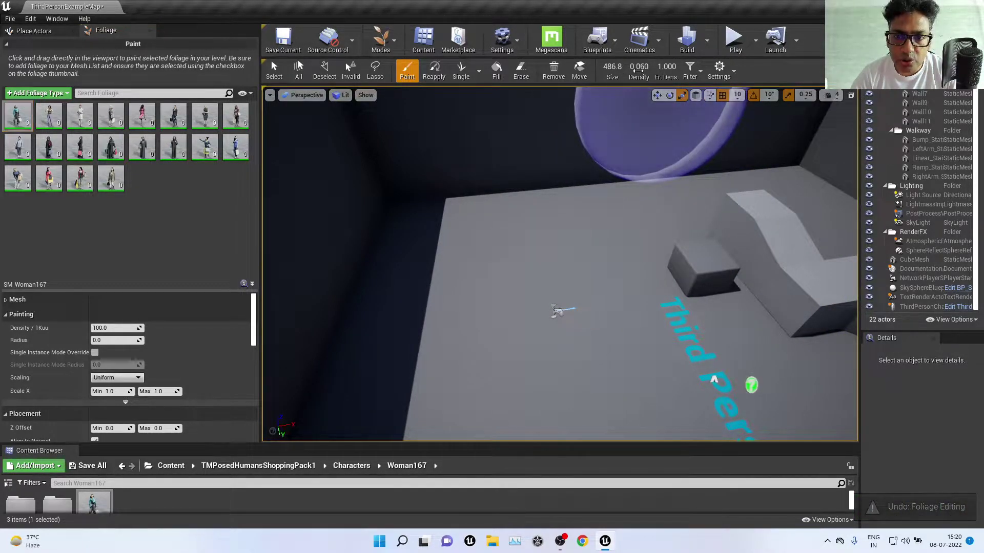
Lower paint density to 0.020 and paint women across the middle and right of the floor.
drag(639, 67, 634, 67)
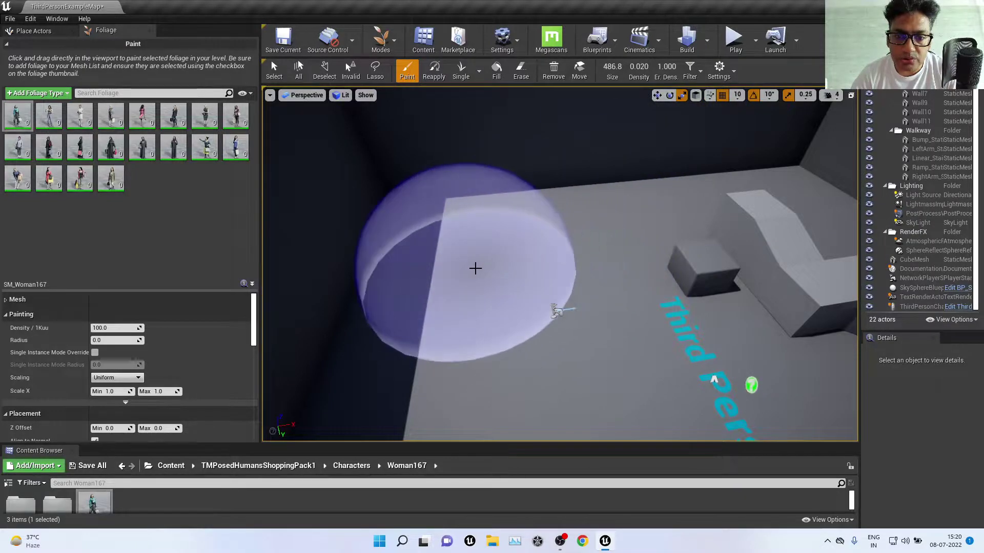
scroll(535, 258, down, 4)
mouse_move(535, 258)
mouse_down()
mouse_move(648, 222)
mouse_move(511, 352)
mouse_move(747, 351)
mouse_up()
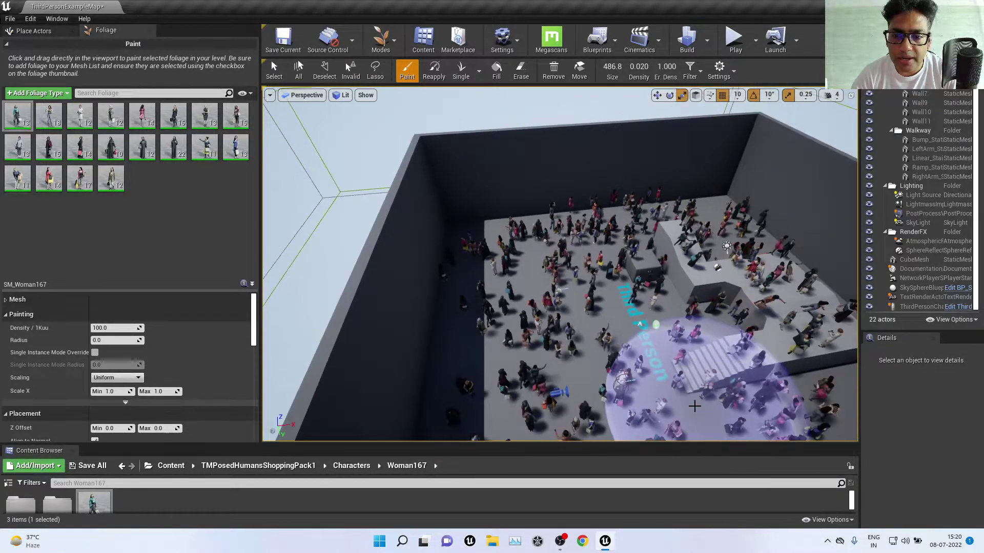
scroll(692, 395, down, 5)
right_drag(620, 359, 620, 317)
mouse_move(620, 359)
mouse_down()
mouse_move(754, 245)
mouse_move(693, 219)
mouse_move(513, 352)
mouse_up()
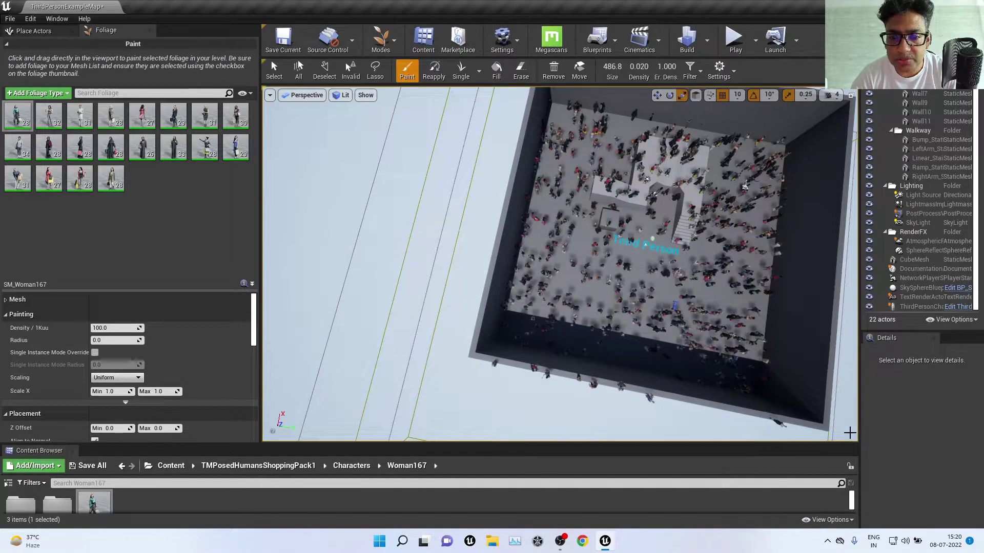
Fill the floor with women along the bottom and right walls, up to the lower-right wall.
drag(849, 433, 857, 203)
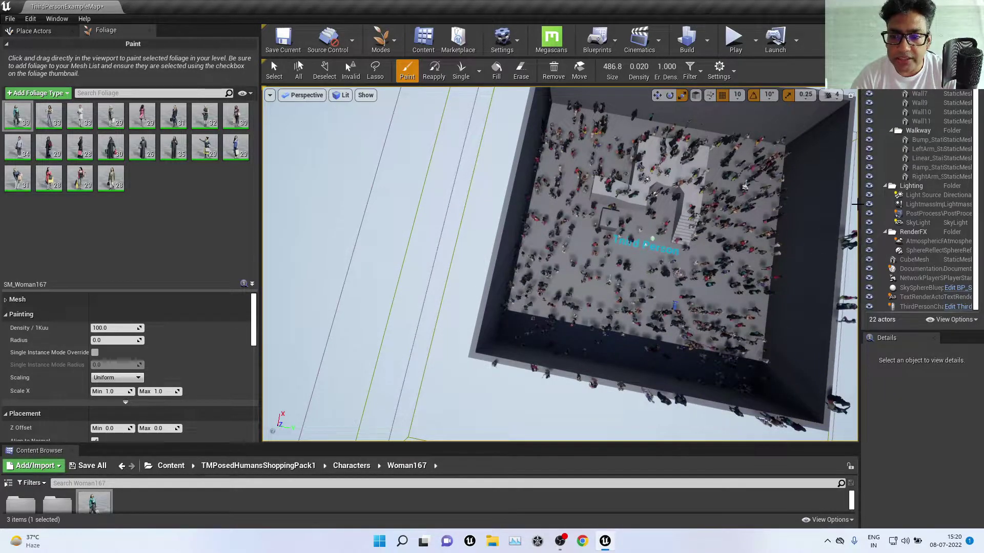
drag(856, 203, 823, 143)
scroll(714, 261, down, 1)
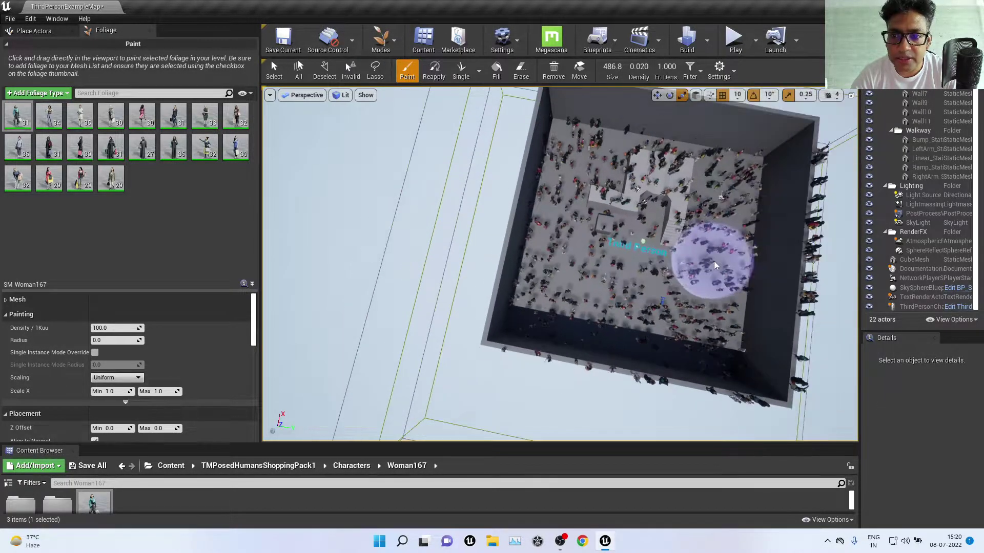
right_drag(714, 261, 755, 176)
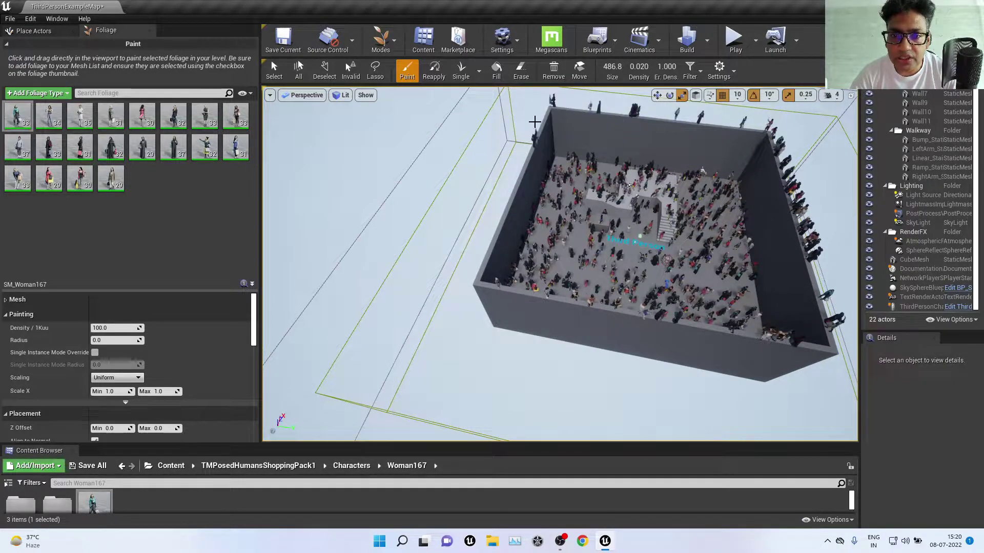
drag(487, 284, 640, 110)
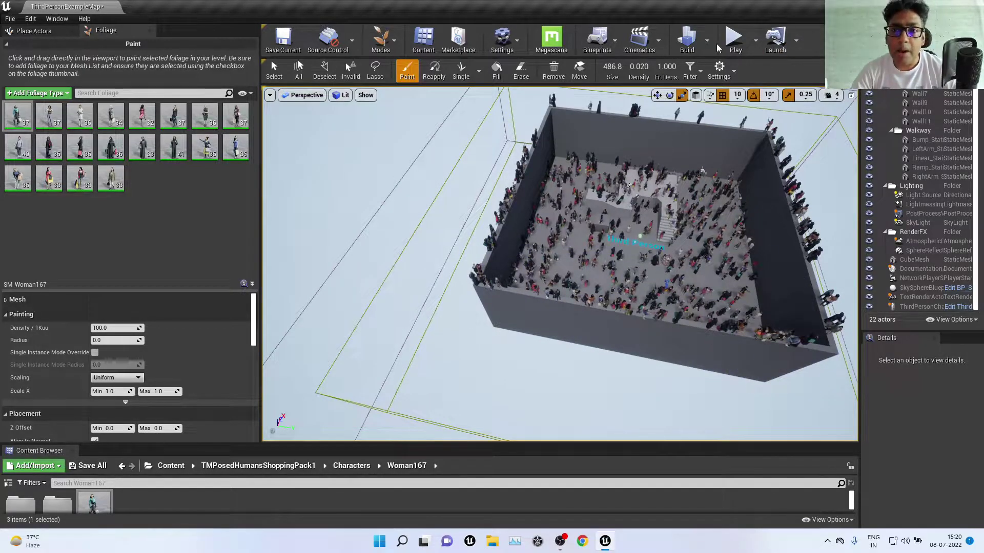
click(736, 35)
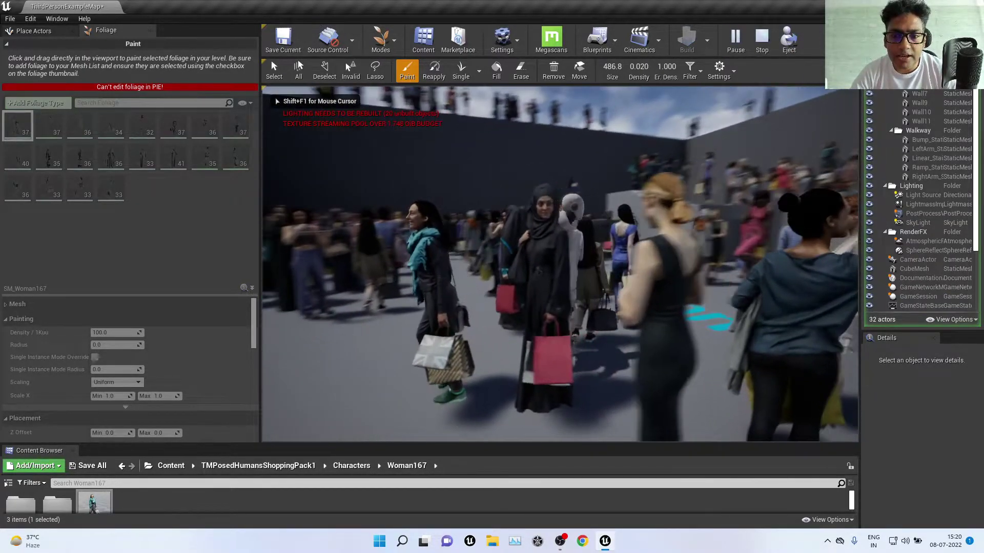
key(w)
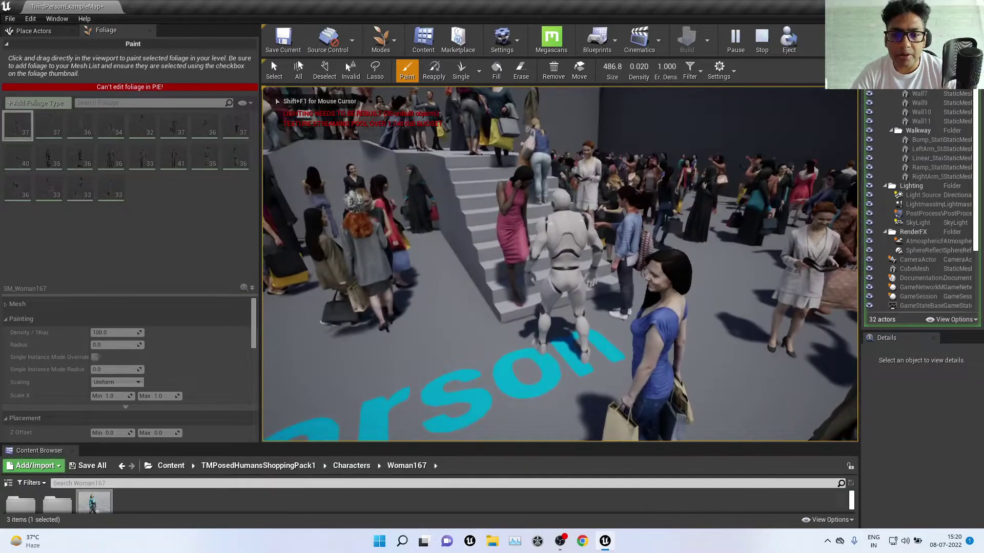
key(w)
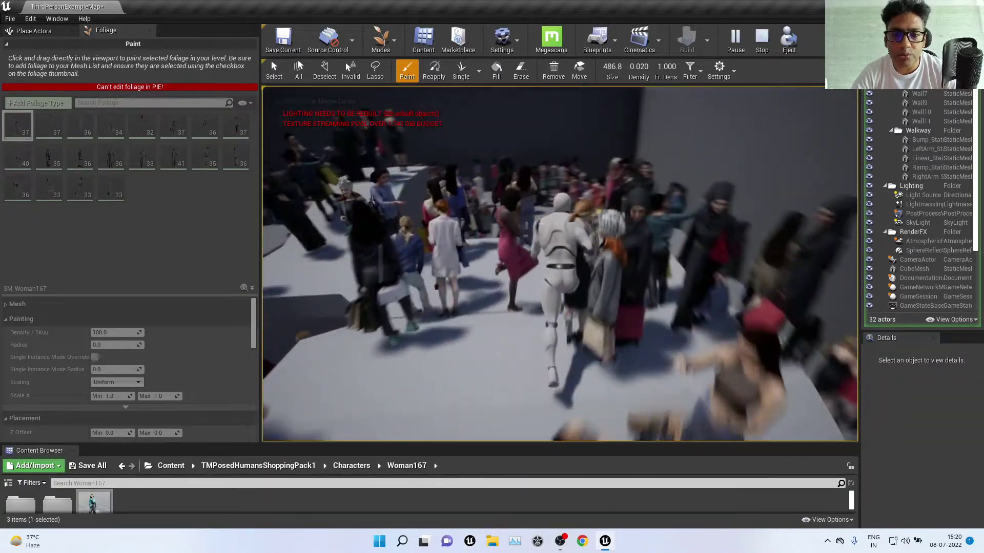
key(w)
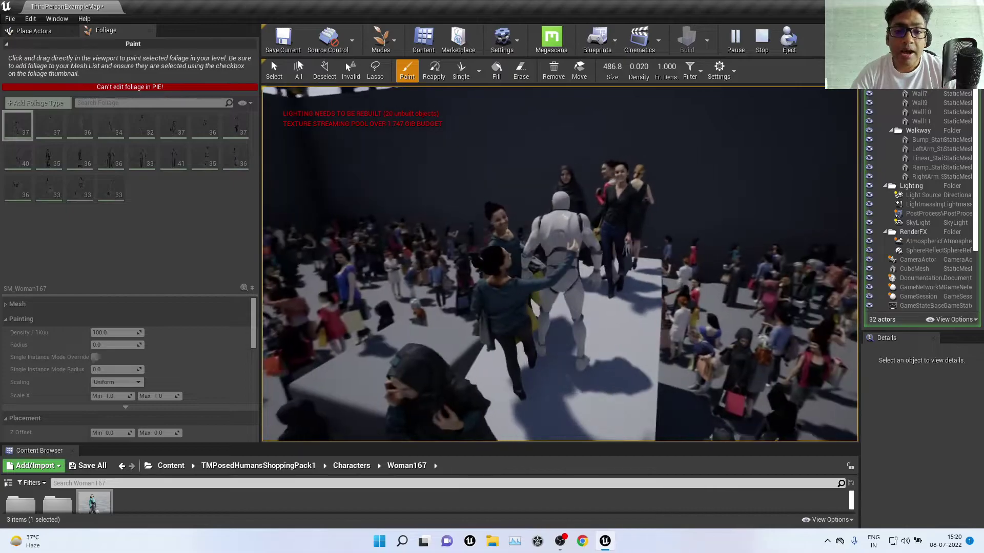
key(w)
key(w)
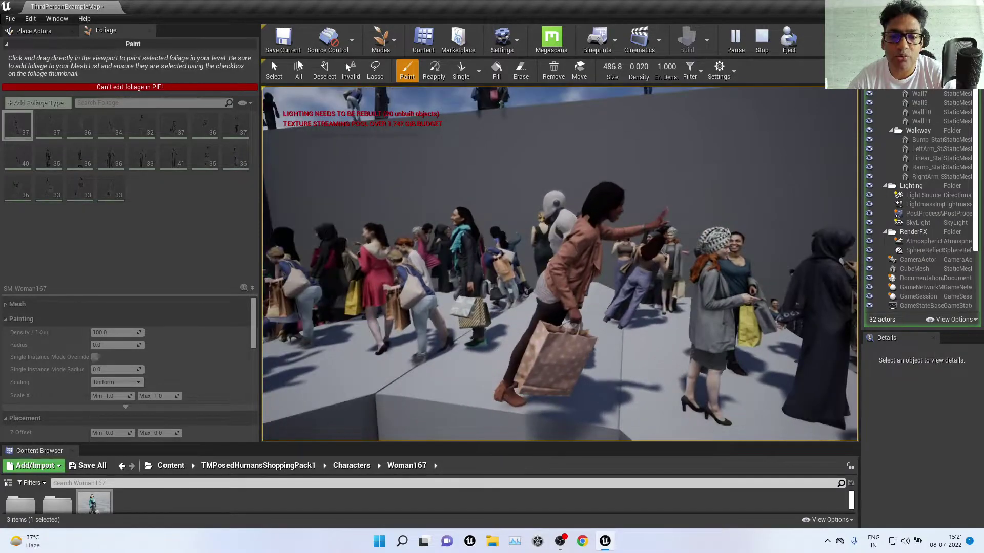
key(w)
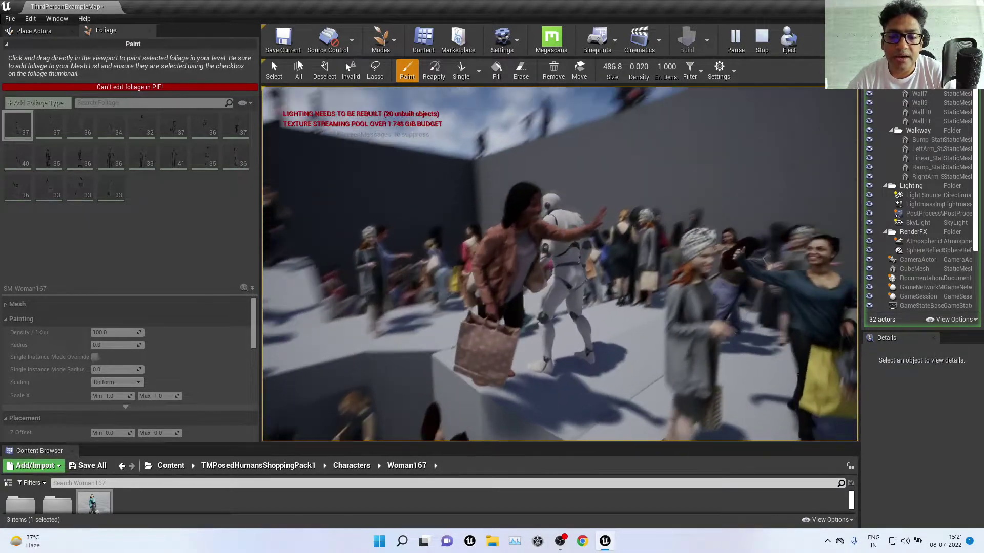
key(w)
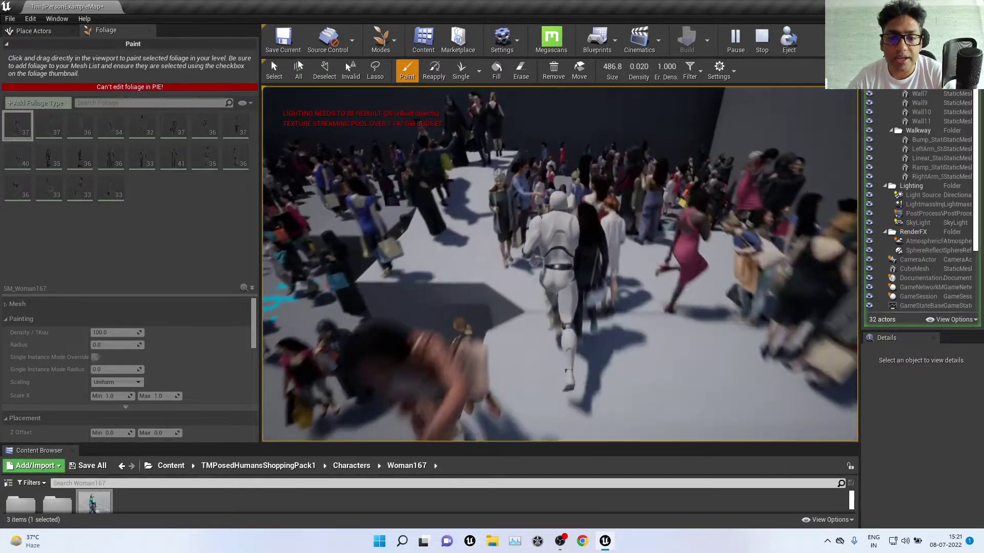
key(s)
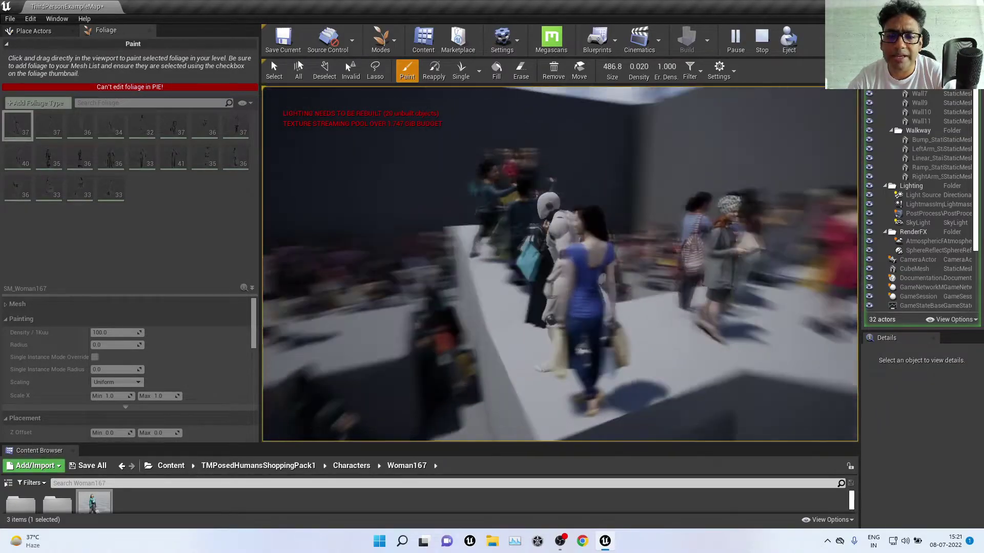
key(s)
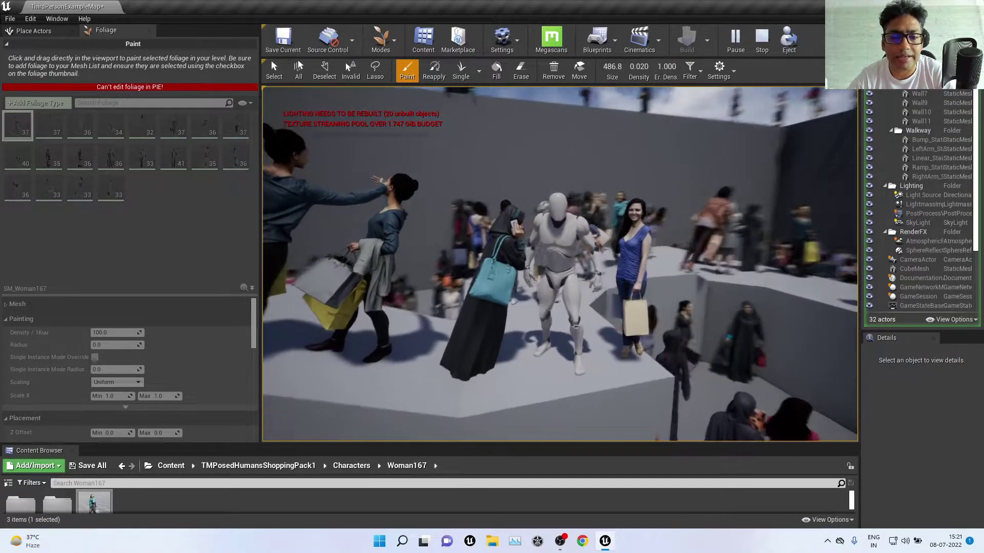
key(s)
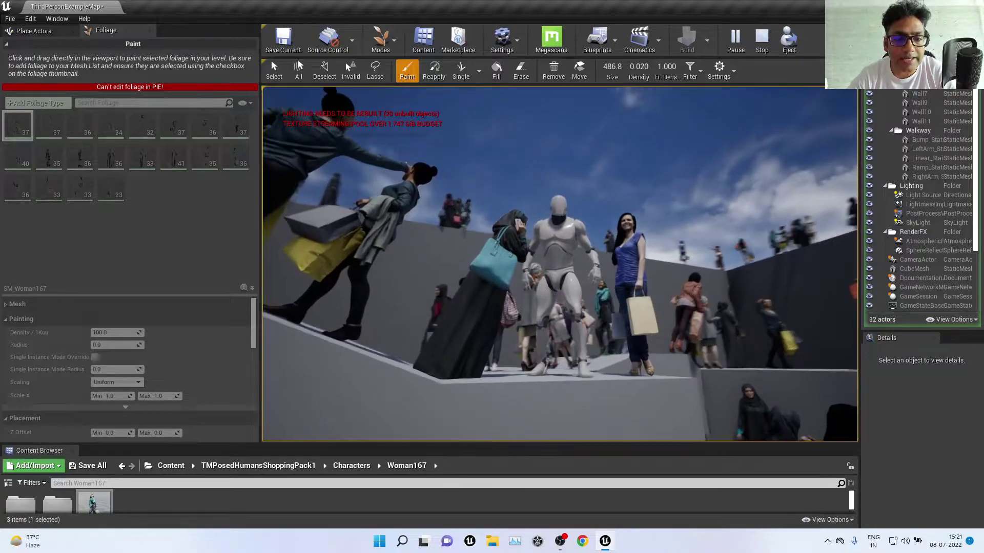
key(s)
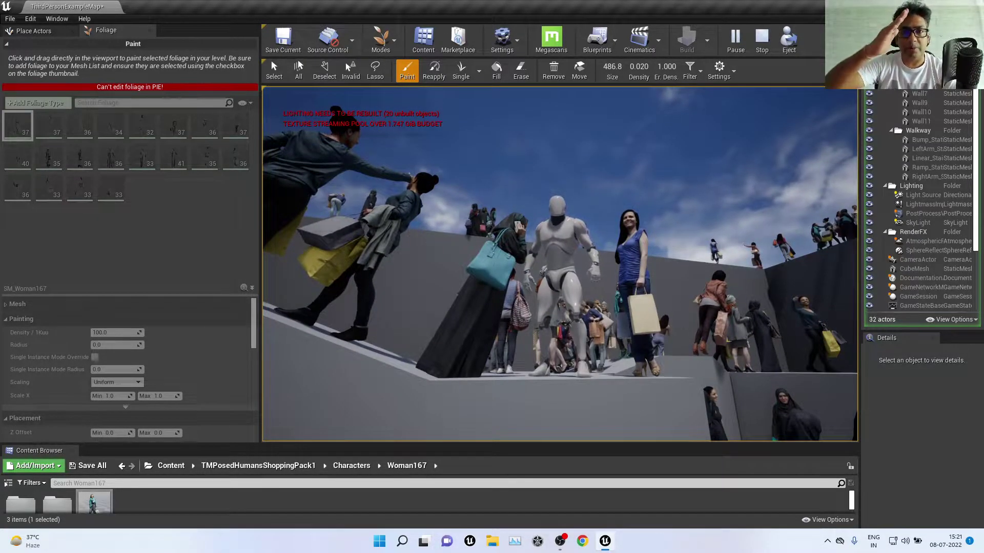
key(s)
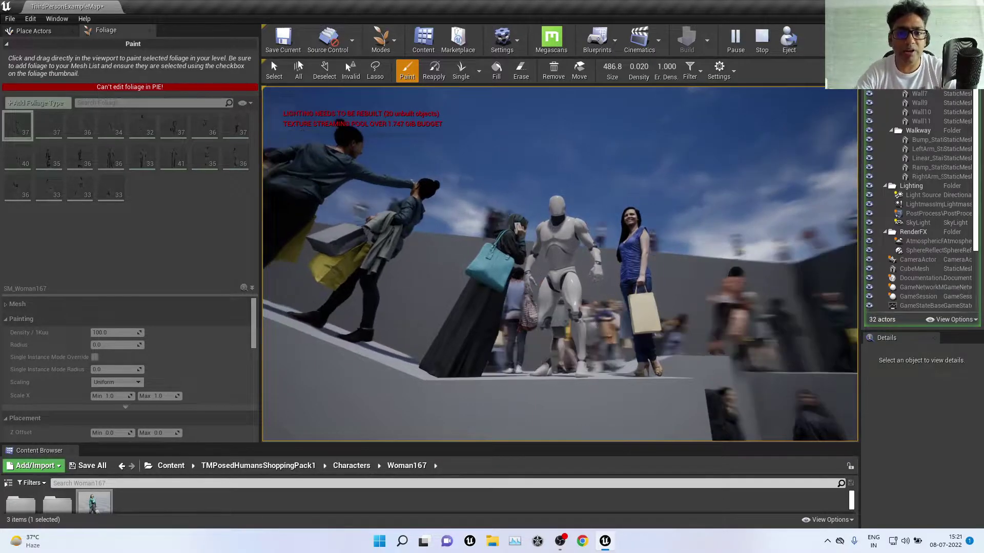
key(s)
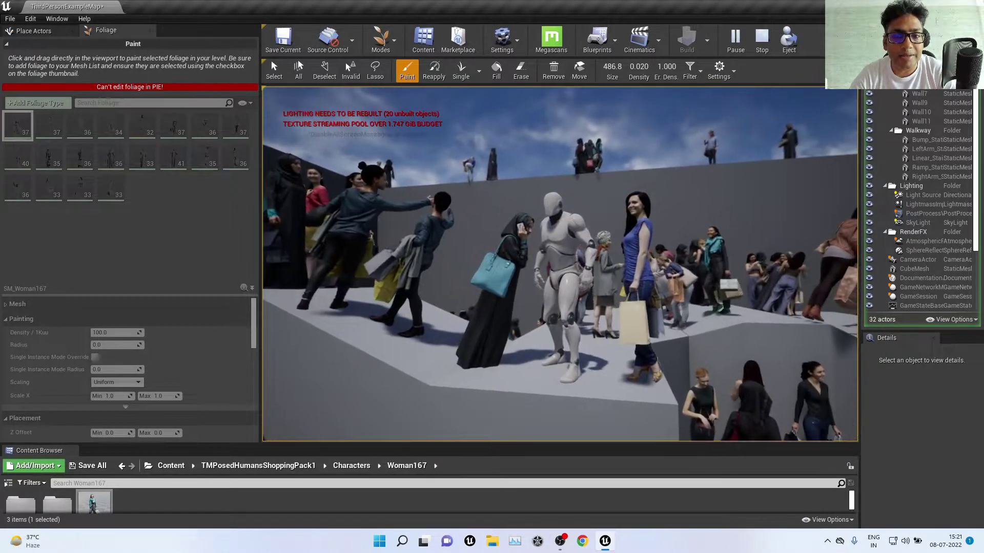
key(s)
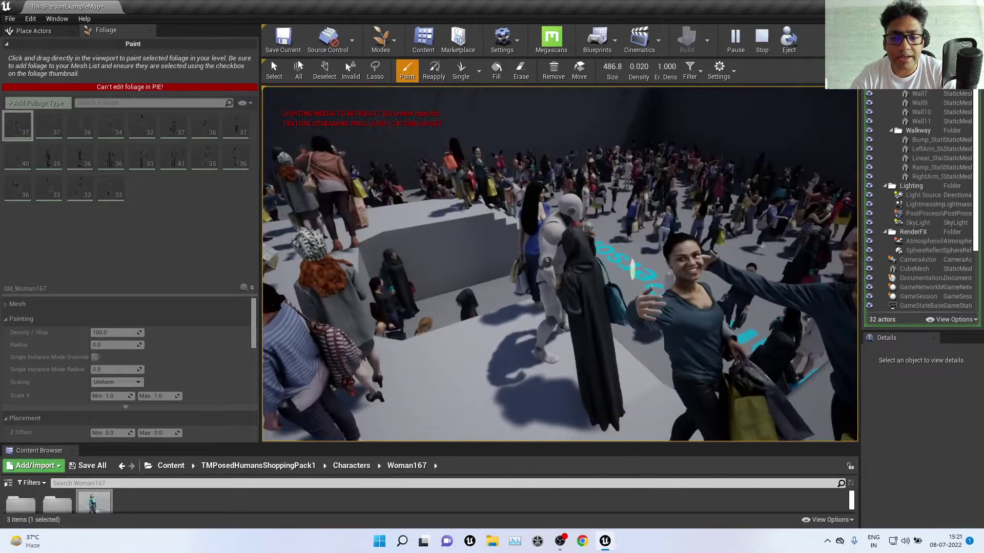
key(Escape)
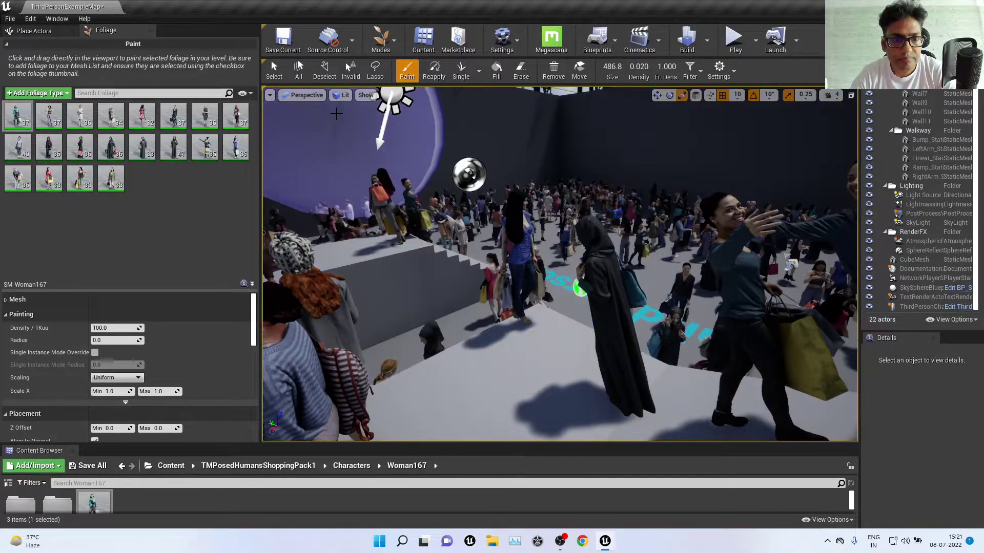
Switch to the foliage Select tool and pick one painted woman near the stairs.
click(273, 75)
scroll(594, 272, down, 5)
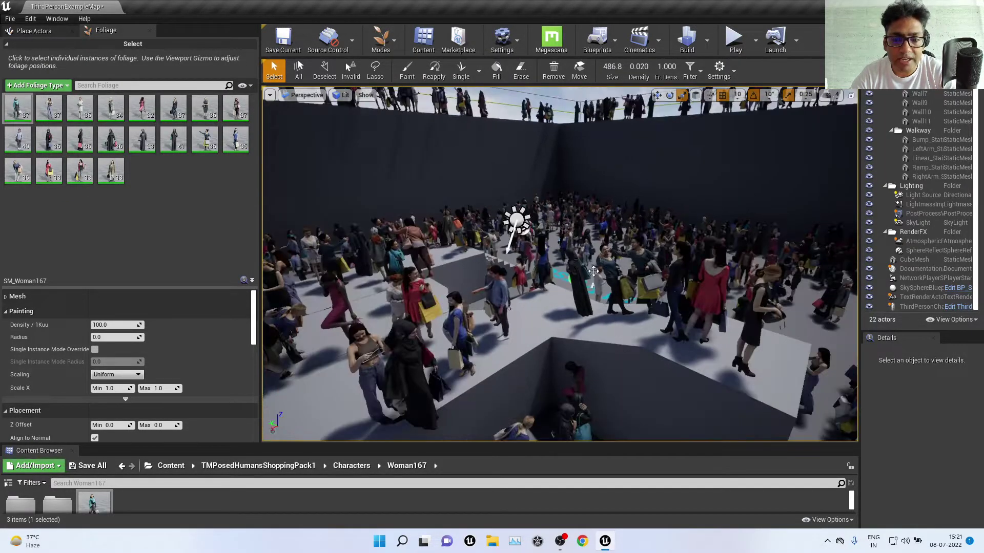
right_drag(632, 314, 631, 314)
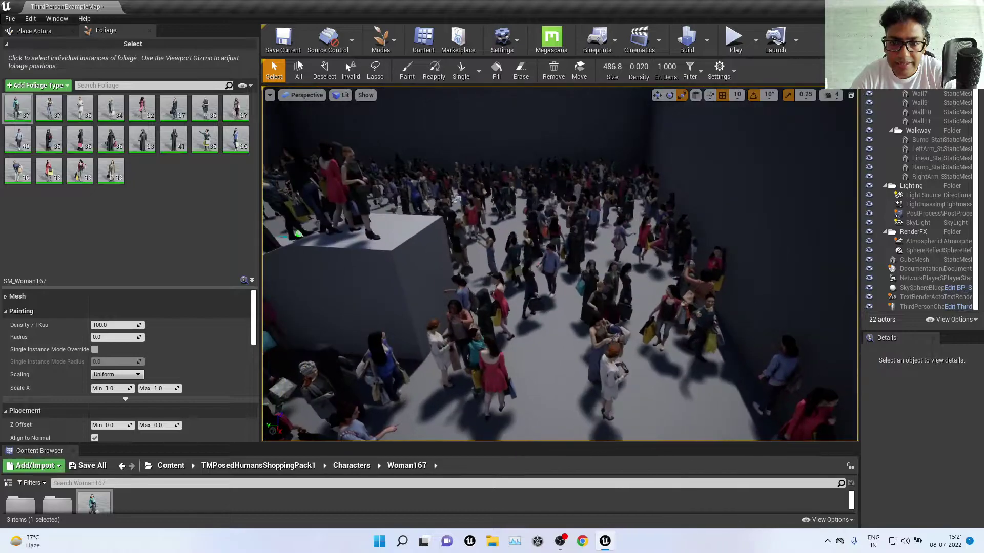
right_drag(567, 270, 568, 270)
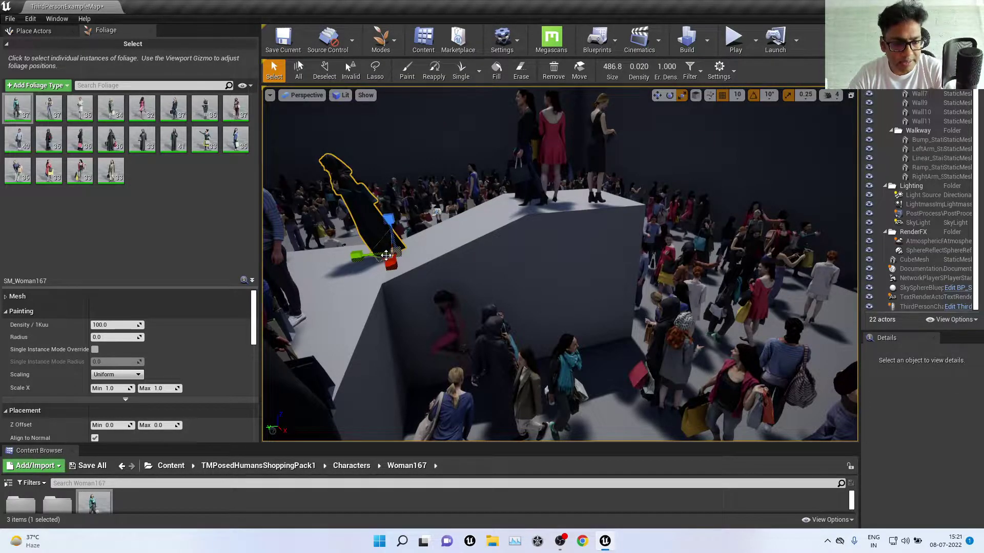
right_drag(355, 302, 356, 302)
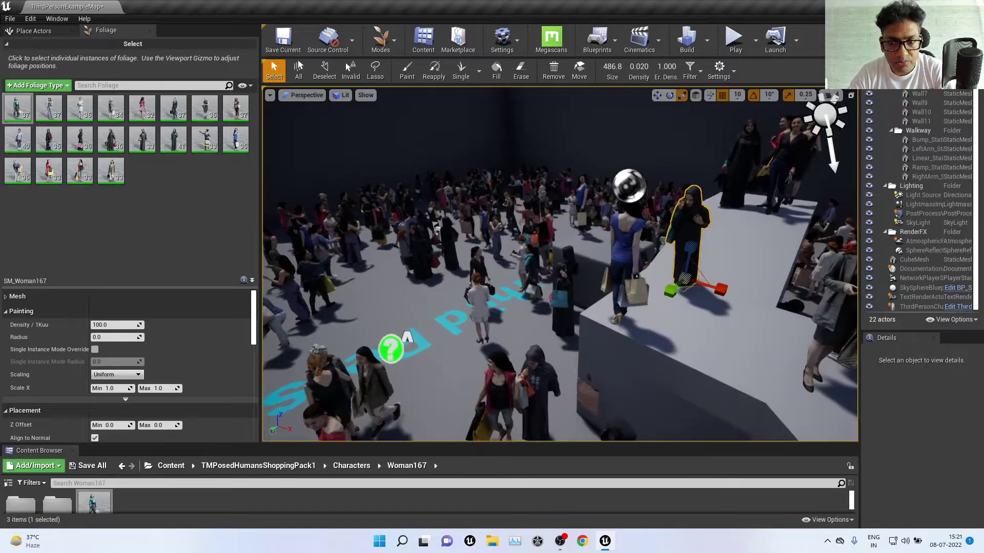
Rotate the selected woman so she faces a different direction.
key(e)
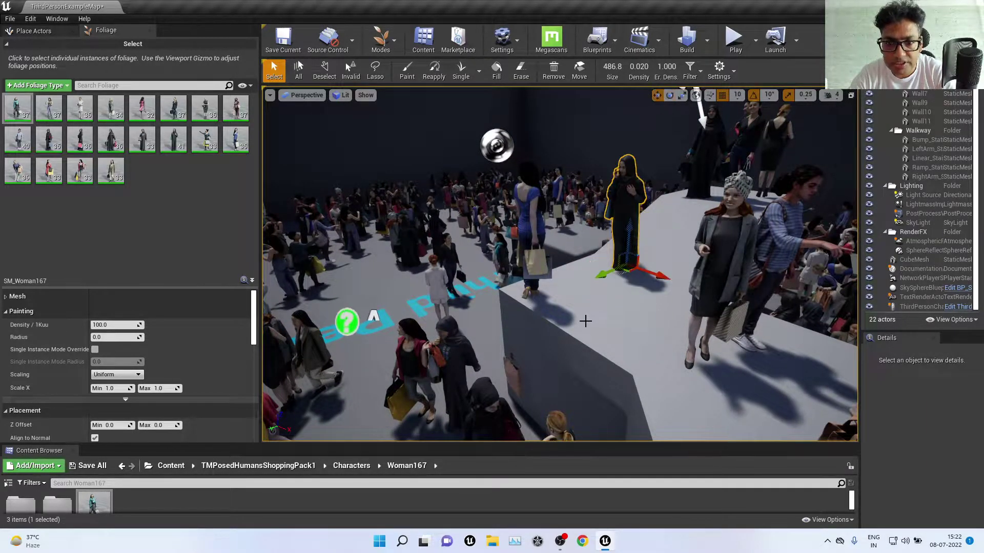
right_drag(585, 321, 587, 321)
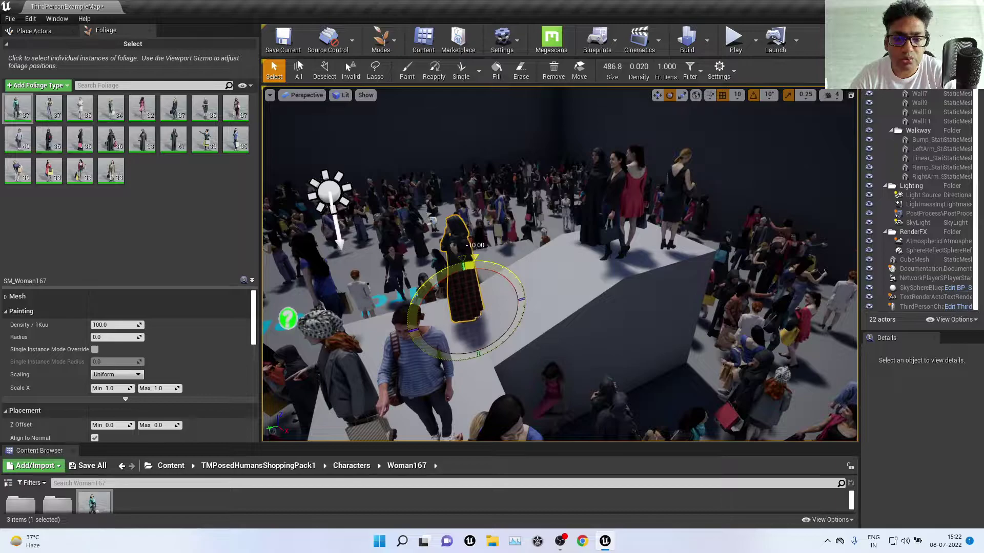
scroll(497, 372, down, 1)
scroll(497, 373, down, 1)
scroll(497, 372, down, 1)
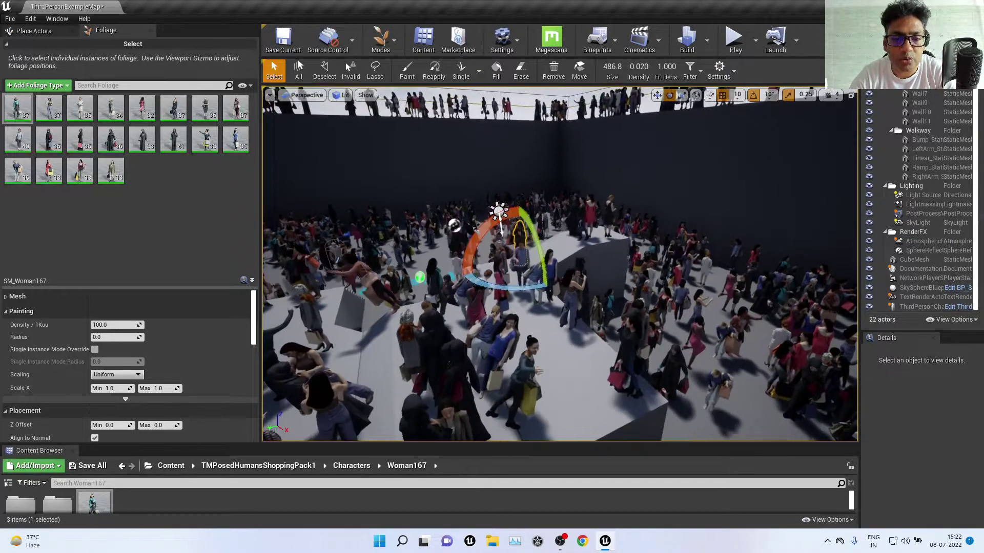
scroll(497, 372, down, 1)
scroll(390, 372, down, 1)
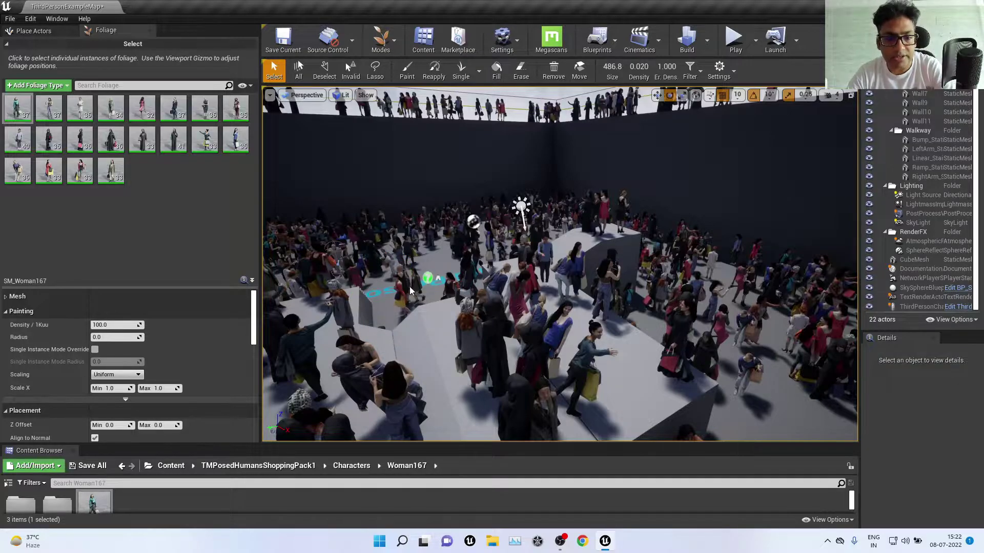
right_drag(410, 290, 413, 313)
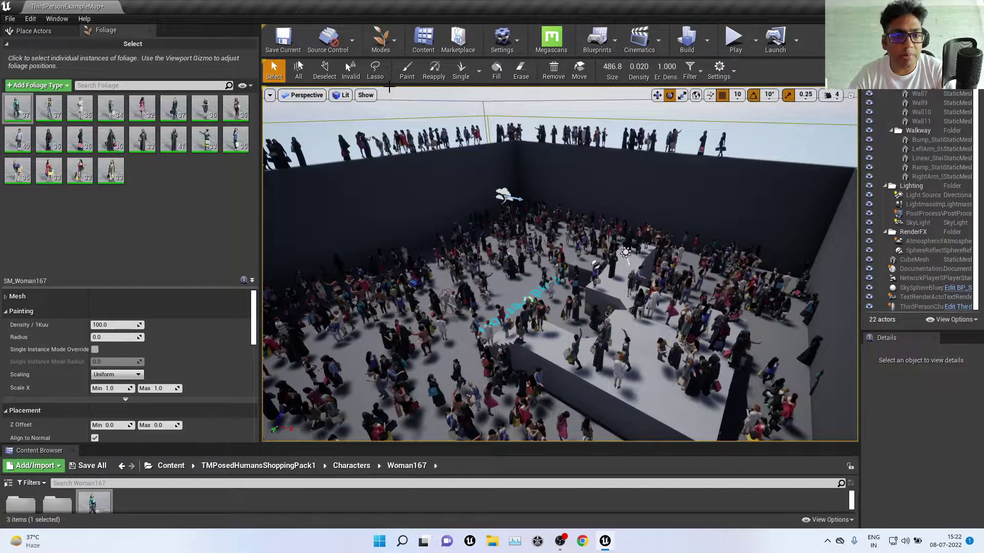
Lasso the figures standing on top of the back wall and delete them.
click(377, 72)
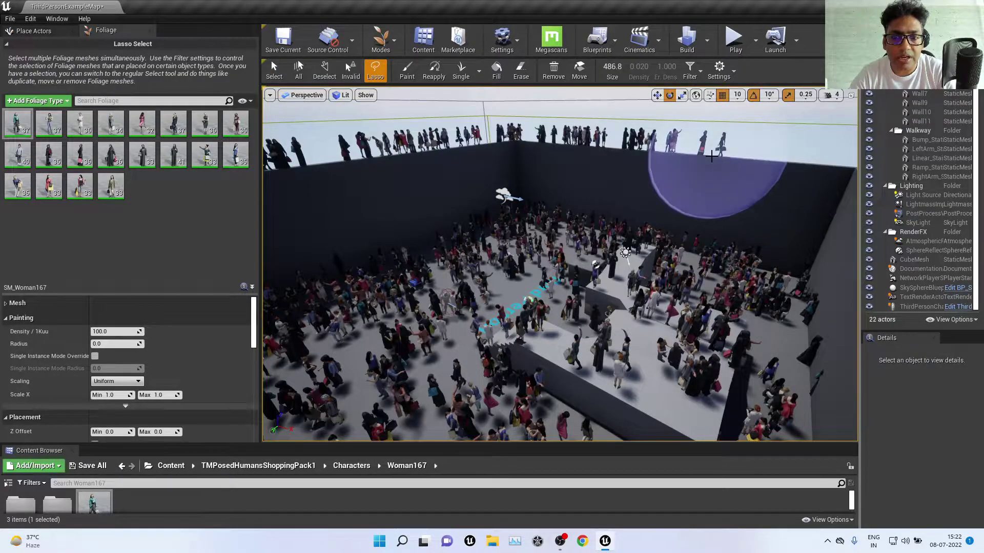
drag(720, 146, 653, 141)
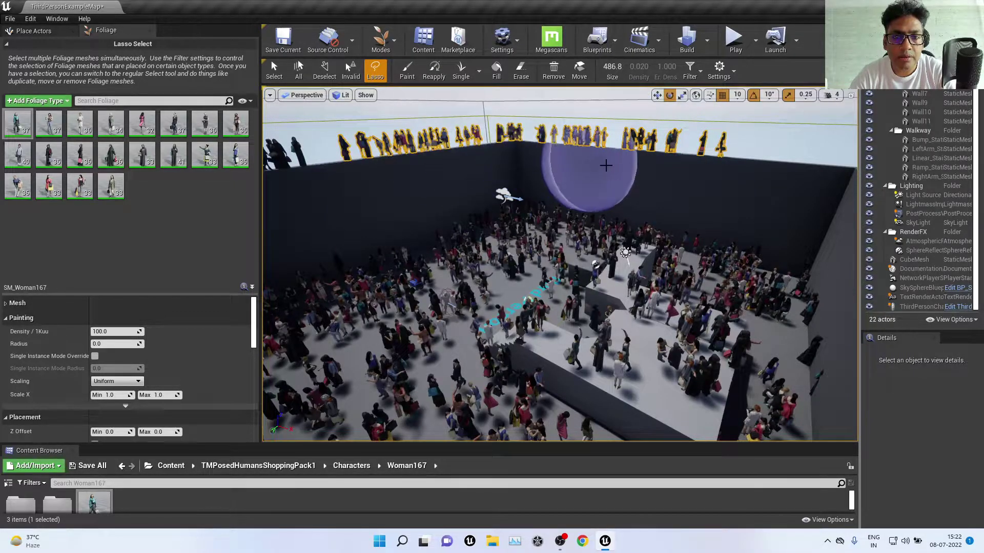
key(Delete)
Orbit around the enclosure walls to confirm the back-wall figures are gone.
scroll(637, 202, down, 5)
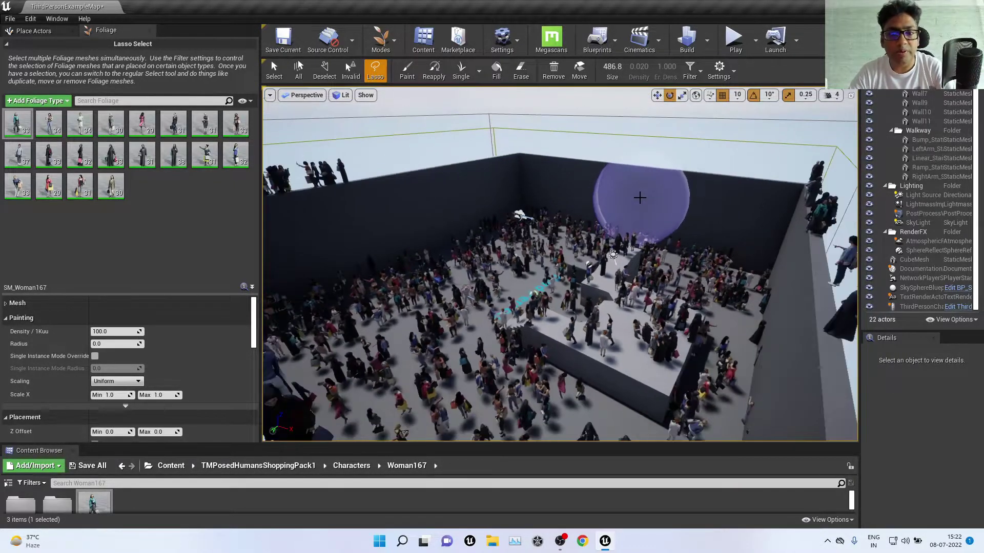
scroll(597, 191, up, 2)
scroll(653, 248, down, 6)
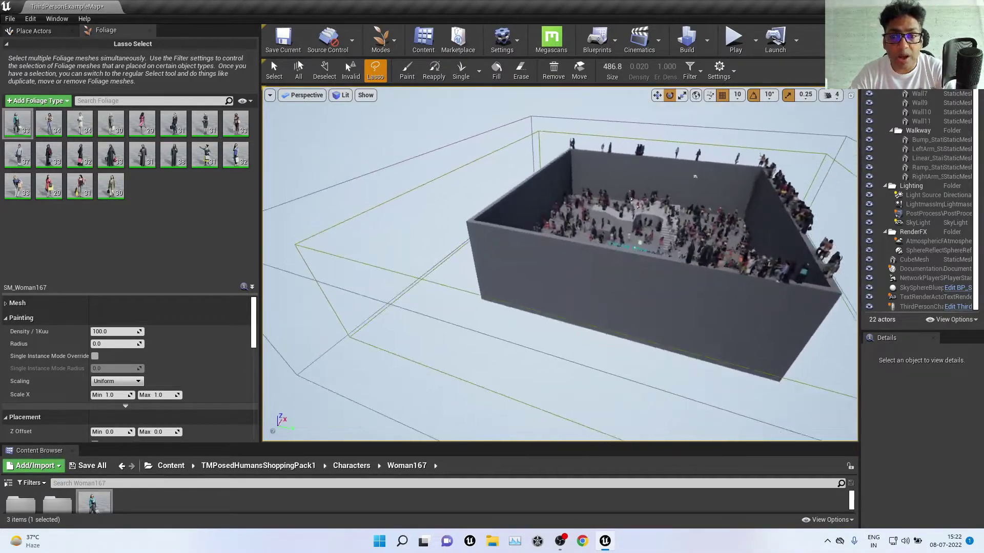
alt+drag(532, 190, 510, 164)
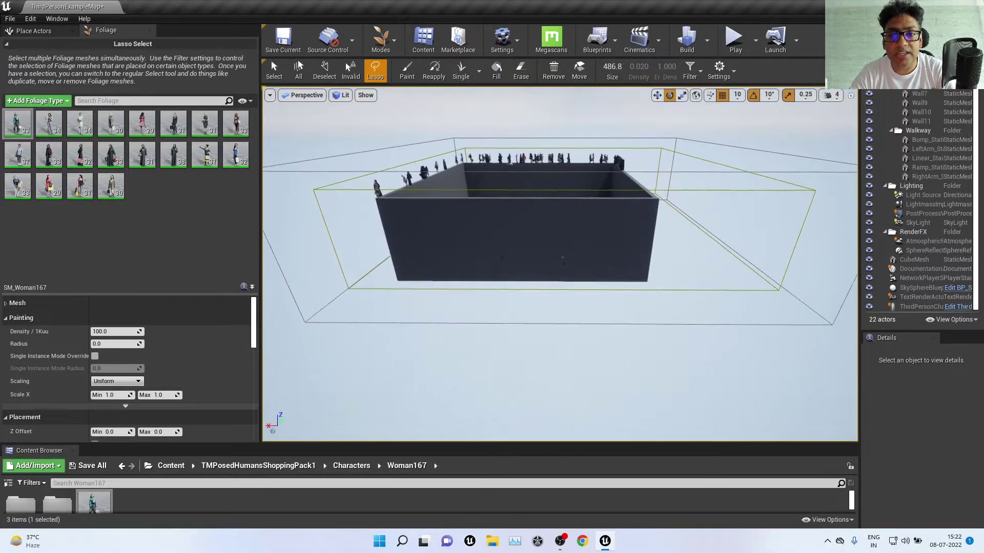
scroll(656, 150, up, 2)
scroll(656, 149, up, 2)
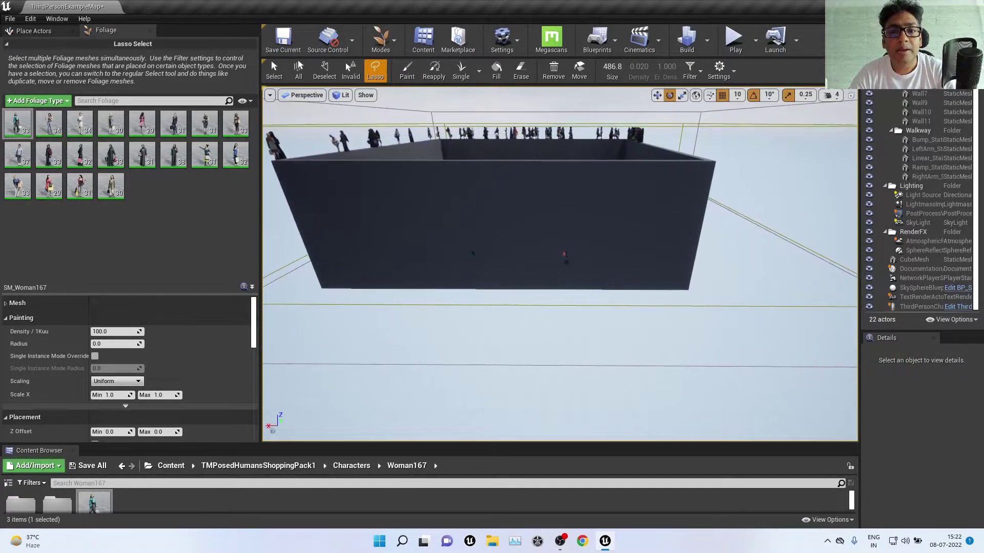
scroll(644, 136, up, 4)
right_drag(619, 282, 586, 255)
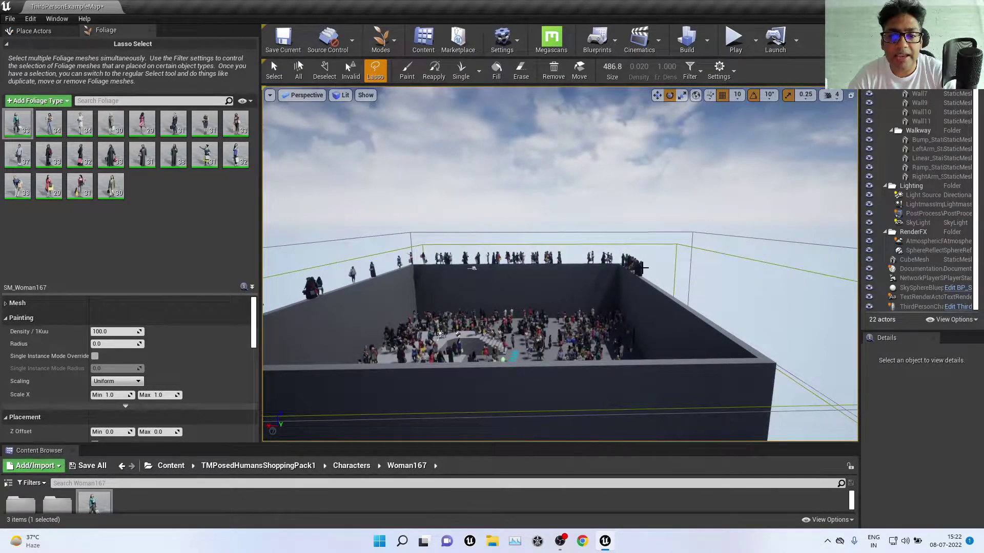
scroll(643, 267, up, 5)
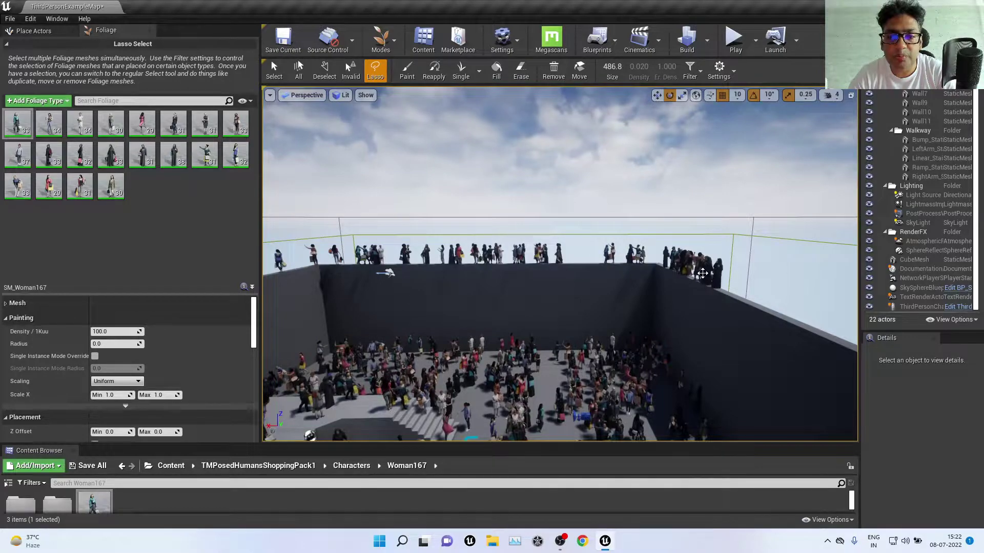
right_drag(703, 273, 587, 271)
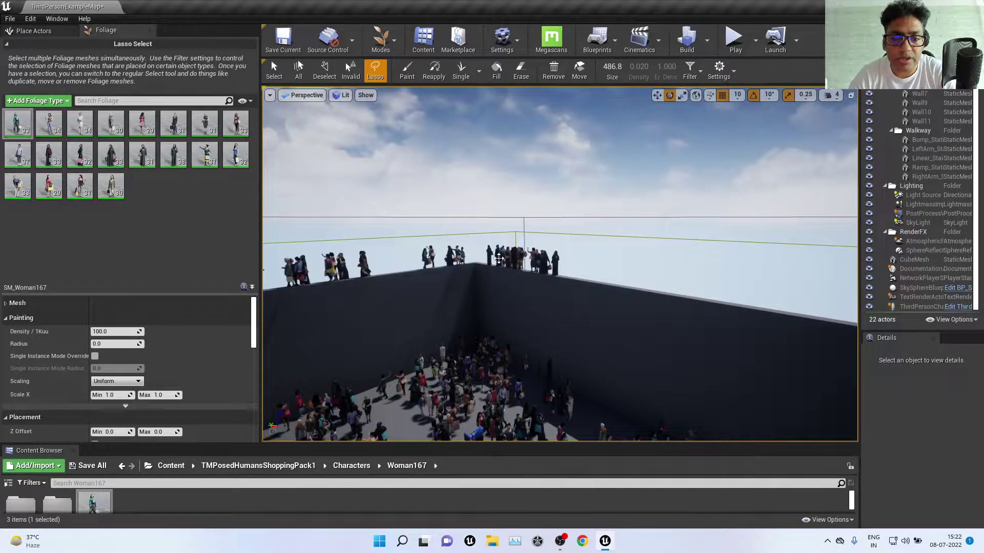
click(274, 72)
Return to Place Actors mode and Play the level to look around the crowd.
click(380, 39)
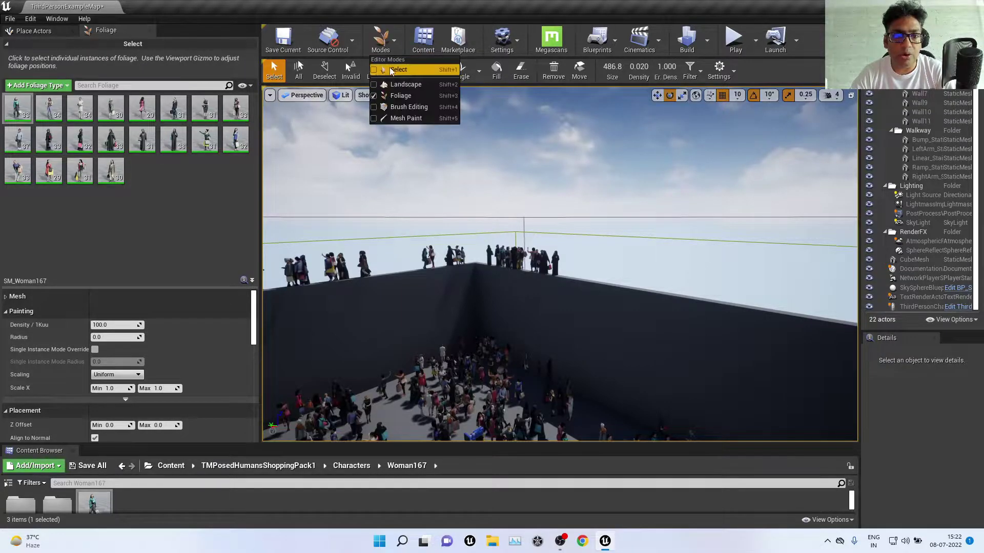
click(399, 70)
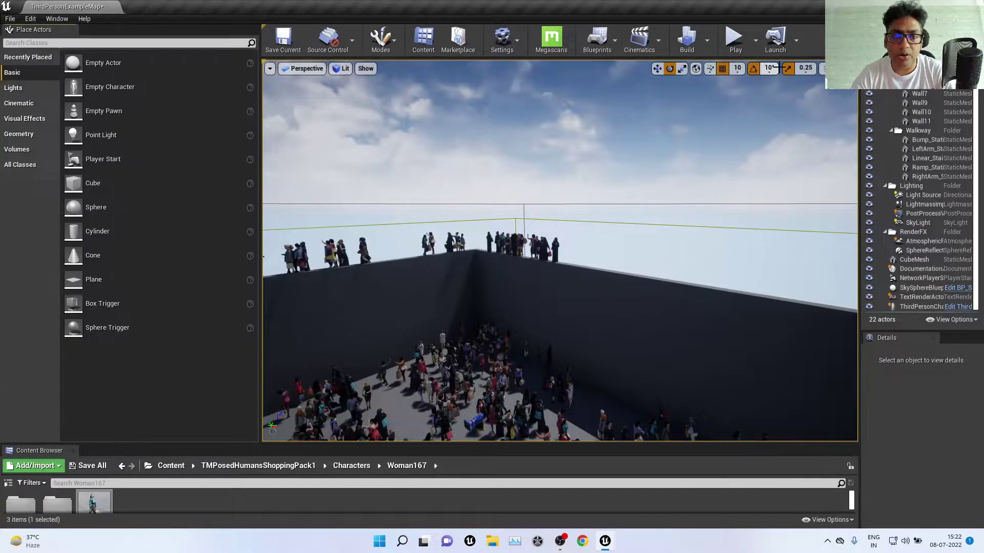
click(736, 39)
click(636, 255)
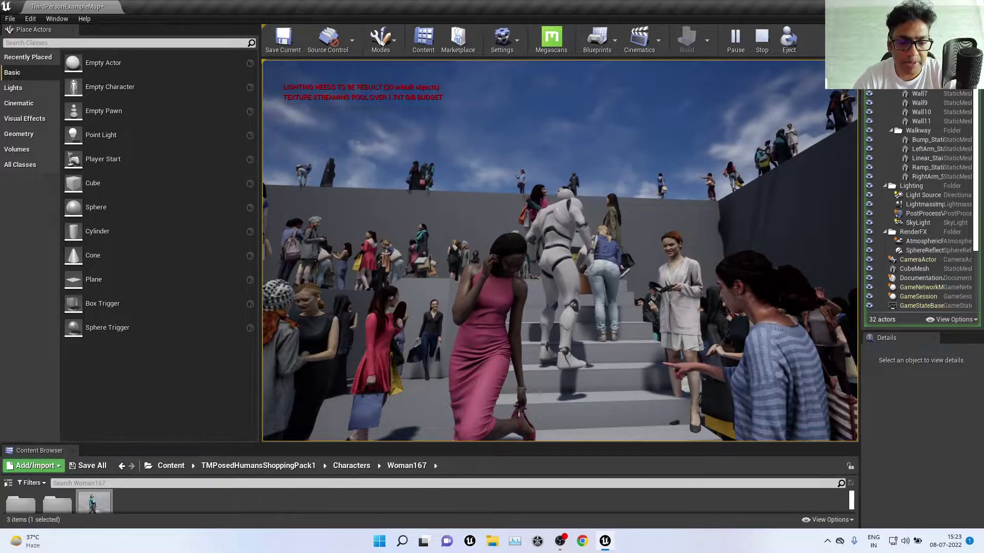
Stop the Play preview and zoom the editor view over the crowd.
key(Escape)
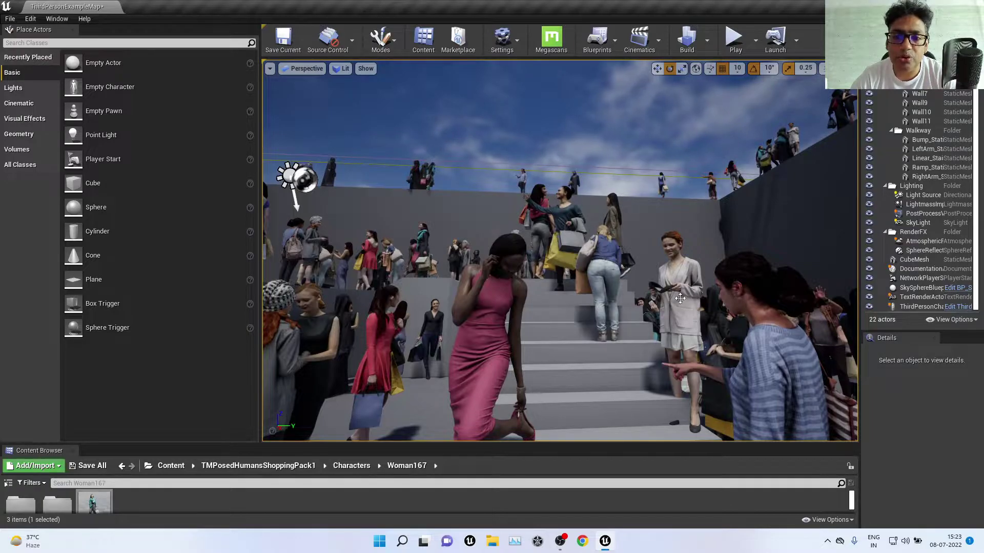
scroll(659, 304, up, 3)
scroll(659, 304, up, 3)
scroll(659, 304, down, 3)
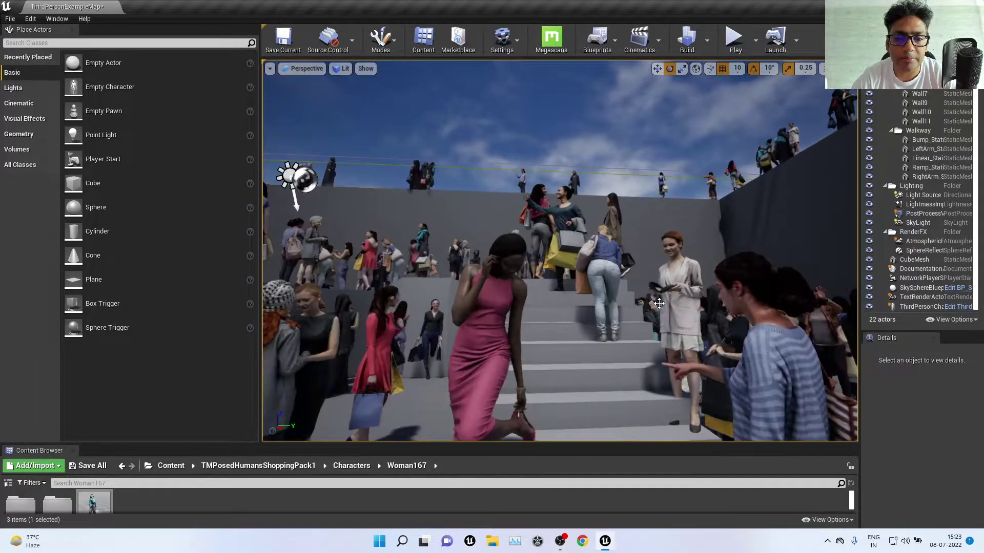
scroll(659, 304, up, 3)
scroll(658, 304, down, 1)
scroll(659, 304, up, 3)
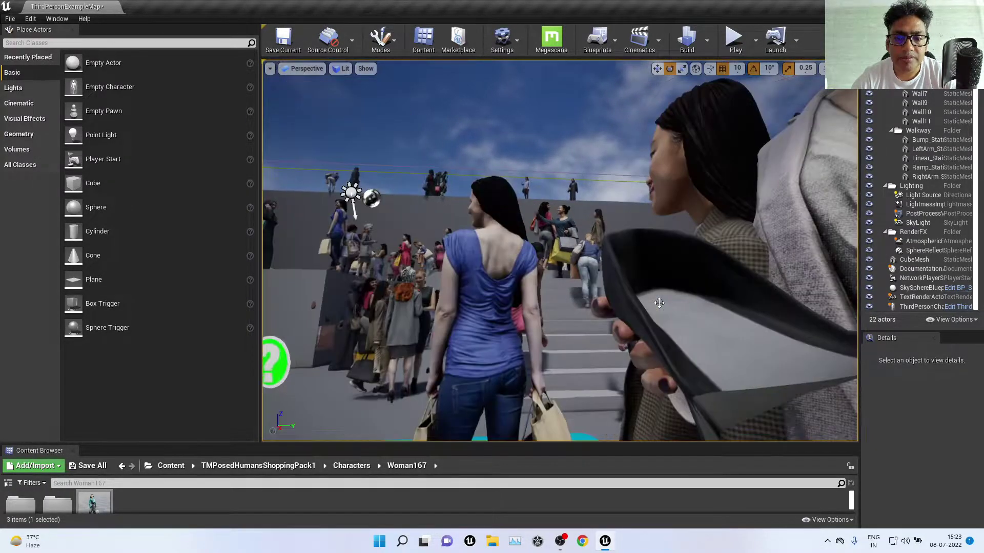
scroll(640, 269, down, 5)
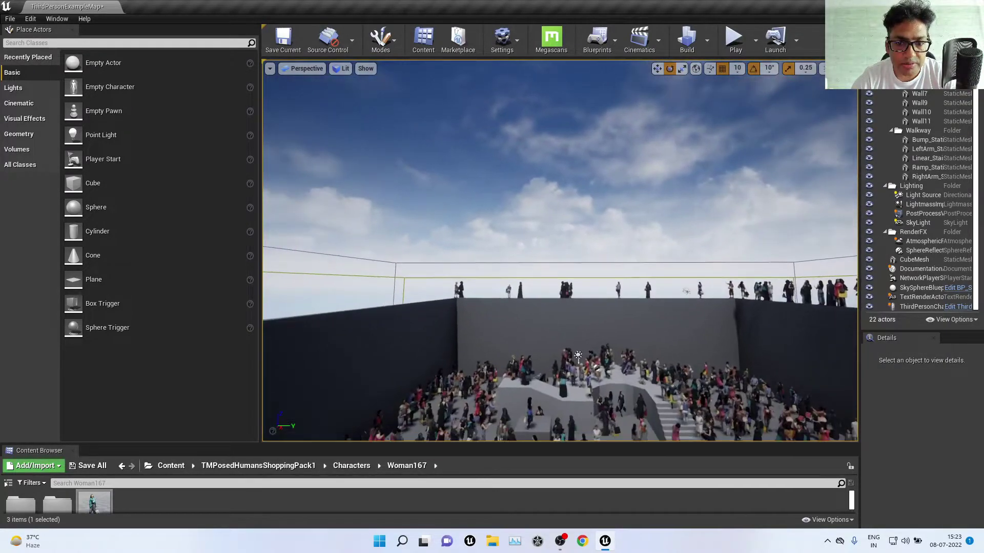
Select the whole crowd actor InstancedFoliageActor1 and switch to the Move gizmo.
right_drag(640, 269, 640, 328)
scroll(589, 237, down, 5)
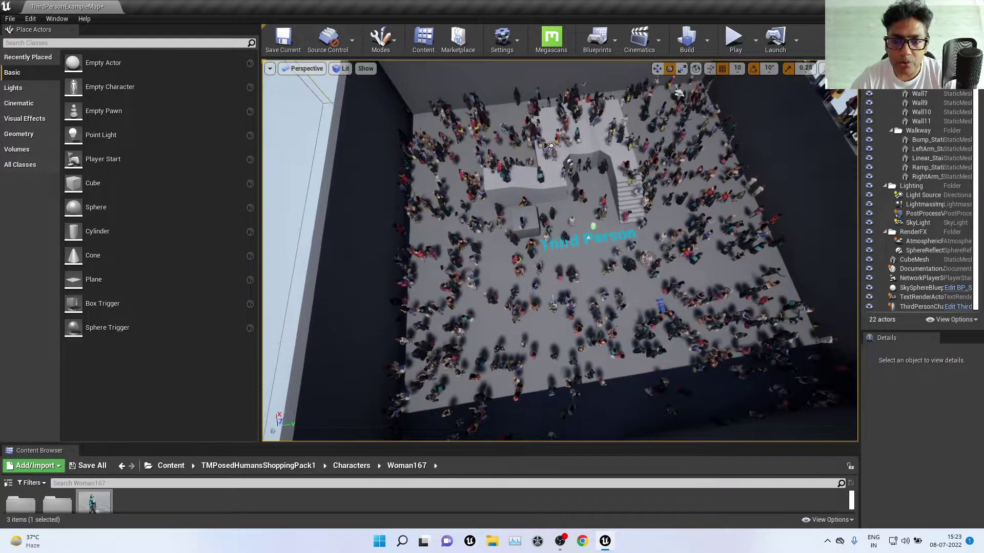
scroll(616, 223, up, 8)
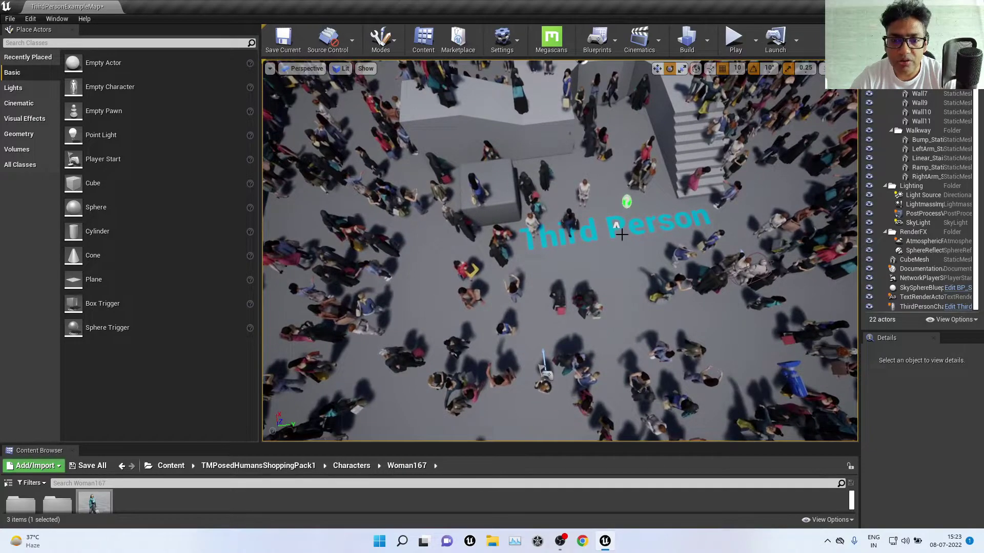
scroll(616, 224, down, 4)
scroll(616, 224, up, 2)
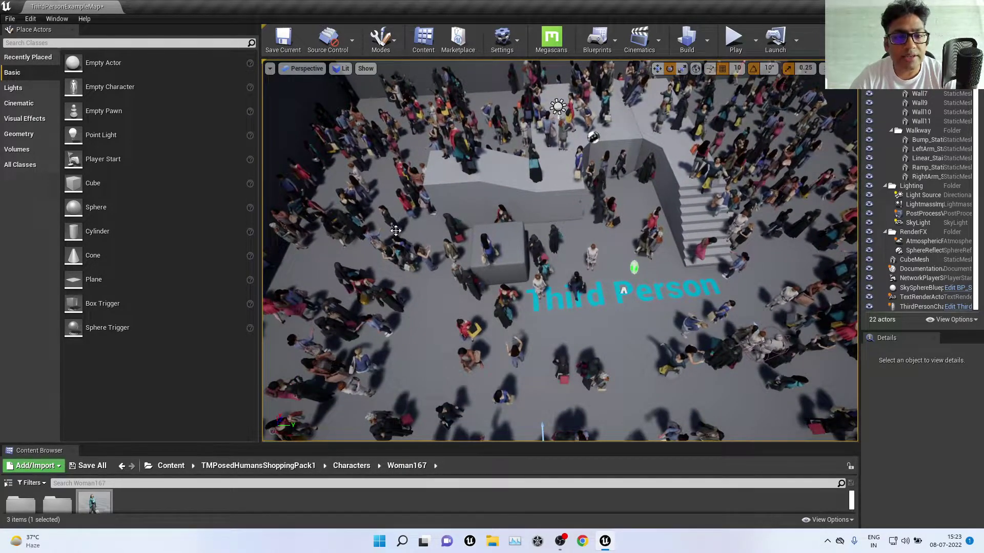
click(416, 255)
key(w)
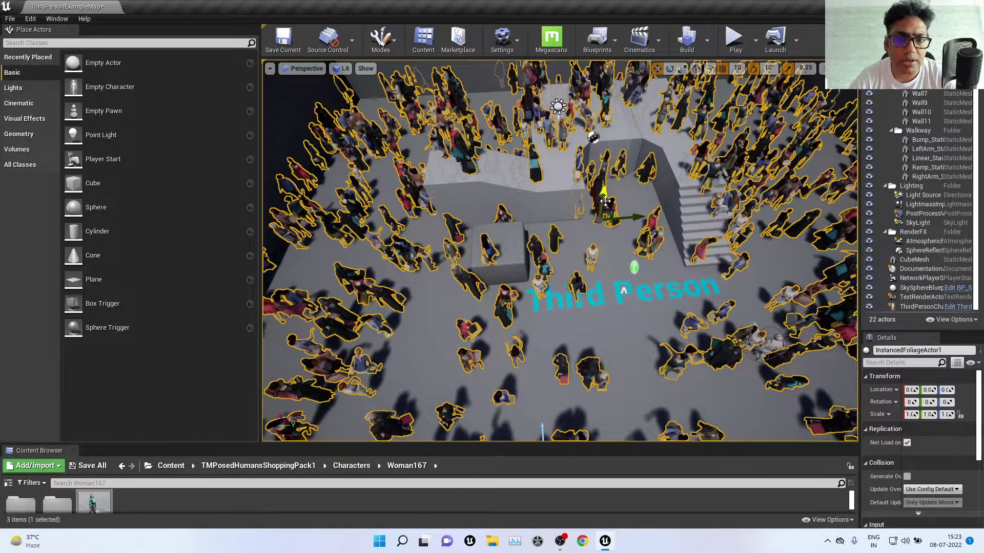
click(381, 40)
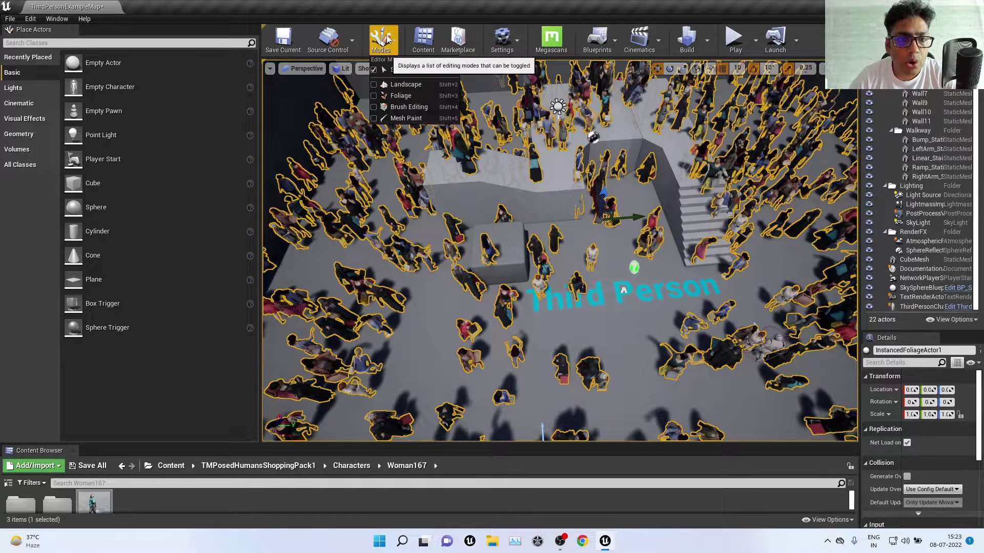
click(418, 103)
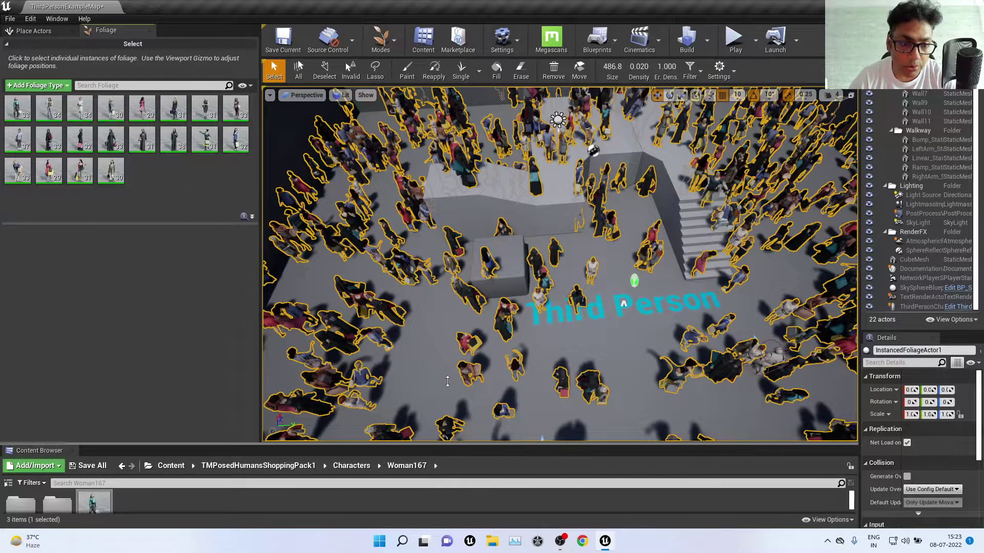
drag(457, 445, 457, 442)
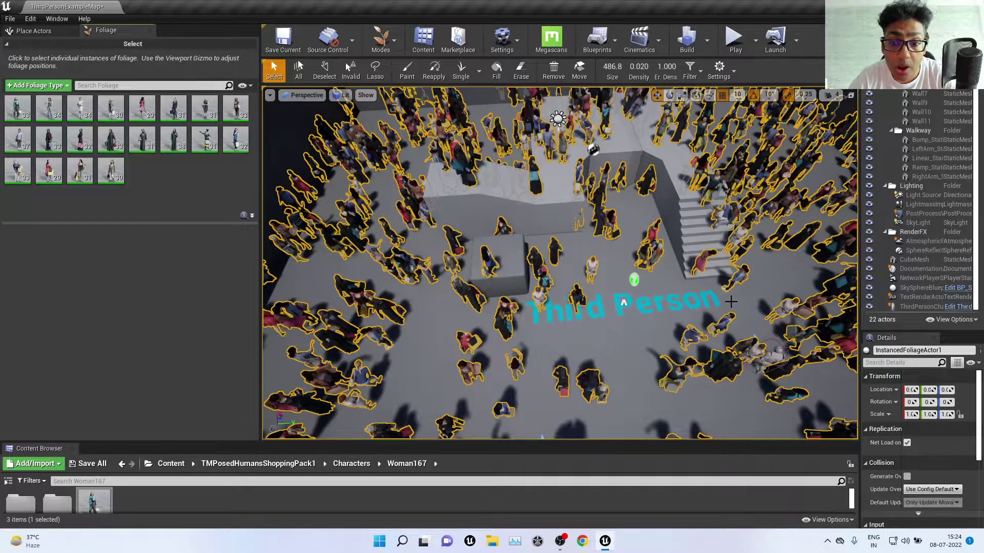
right_drag(656, 296, 656, 296)
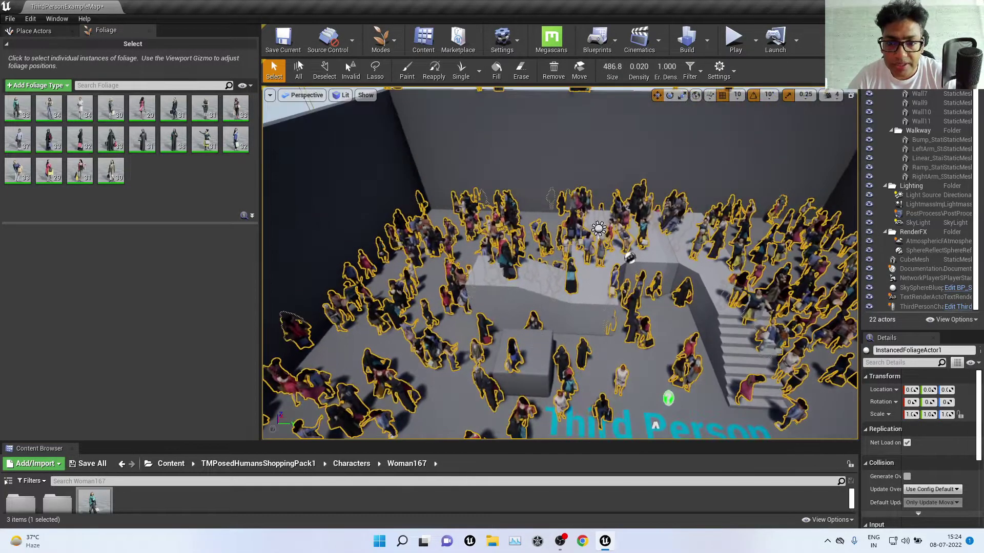
scroll(655, 266, up, 6)
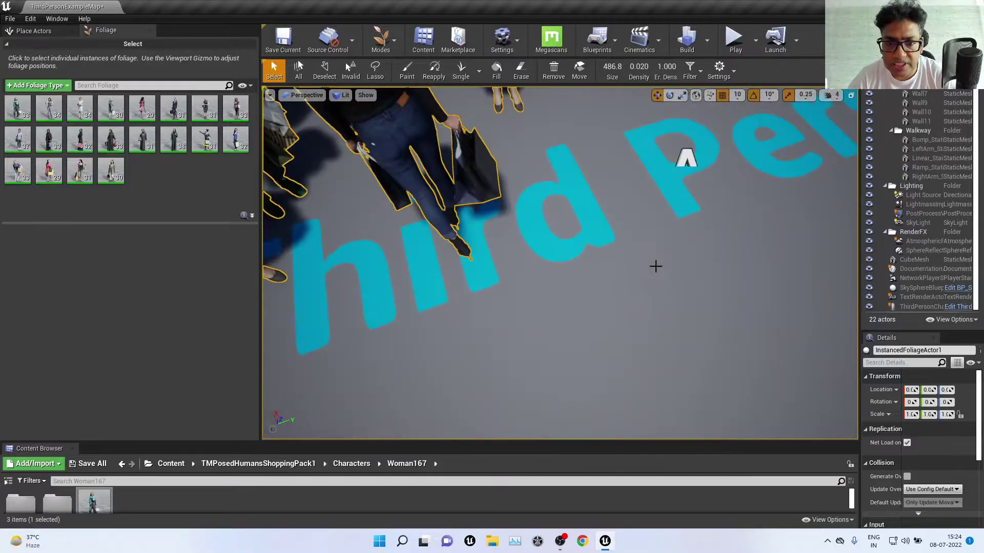
scroll(655, 266, down, 3)
scroll(655, 266, down, 1)
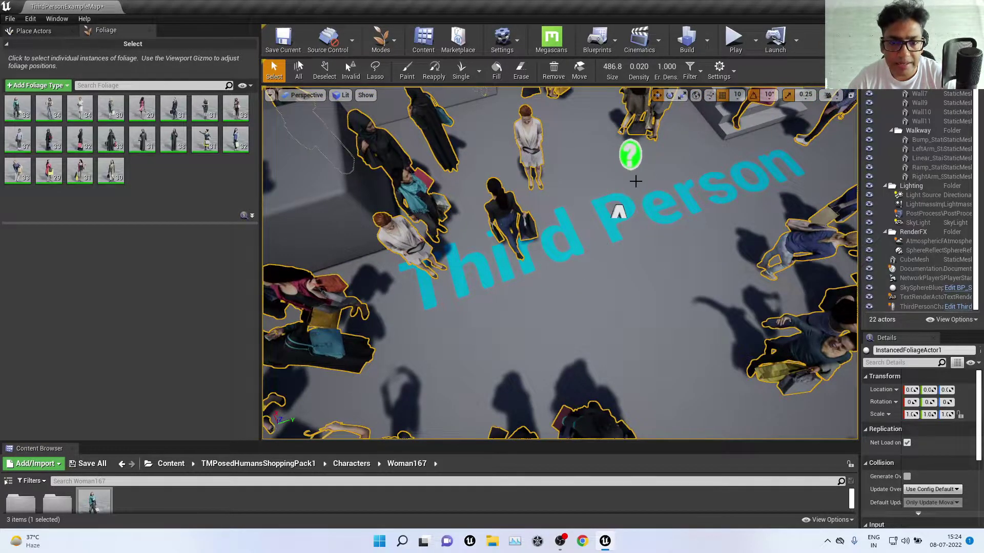
mouse_move(598, 248)
right_down()
mouse_move(576, 246)
mouse_move(608, 226)
right_up()
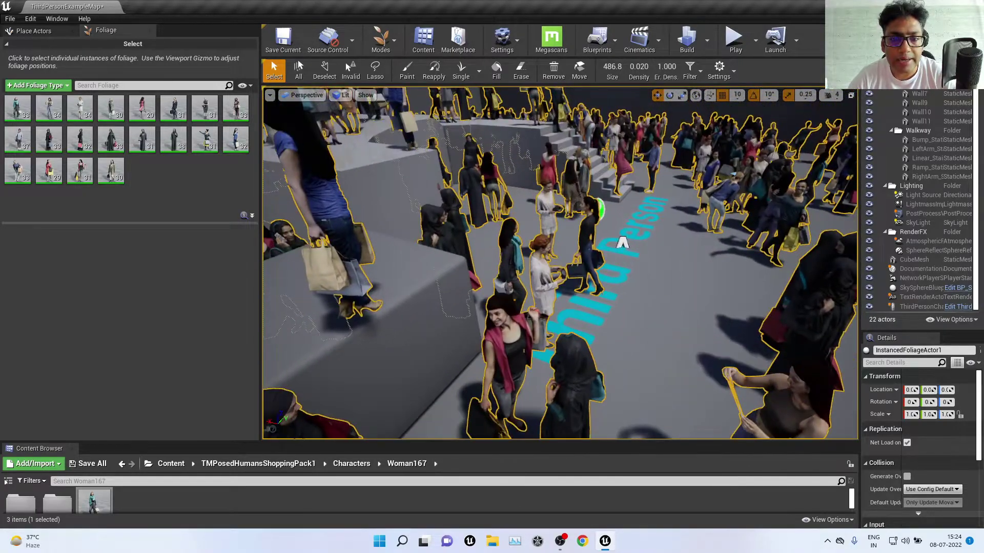
scroll(608, 226, up, 4)
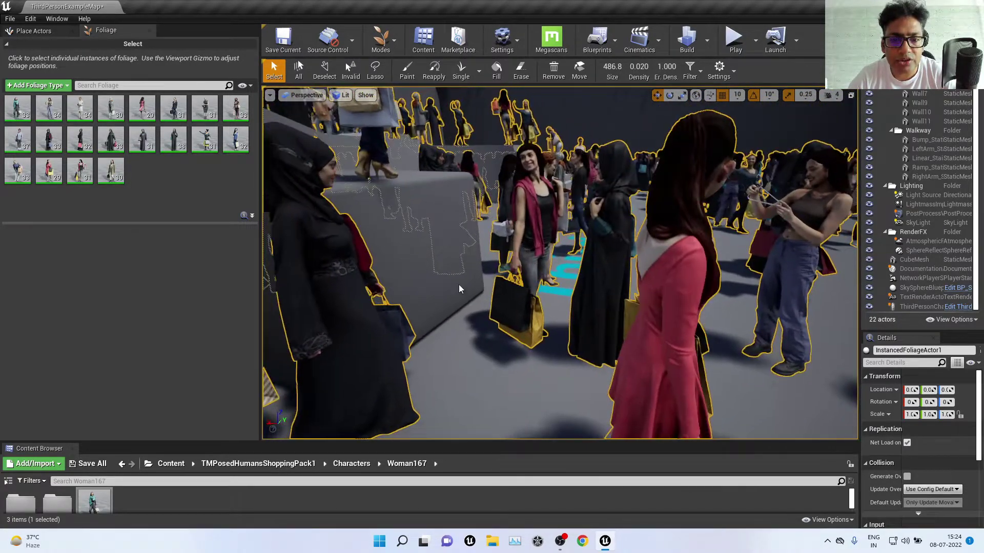
scroll(618, 215, up, 3)
scroll(617, 215, down, 2)
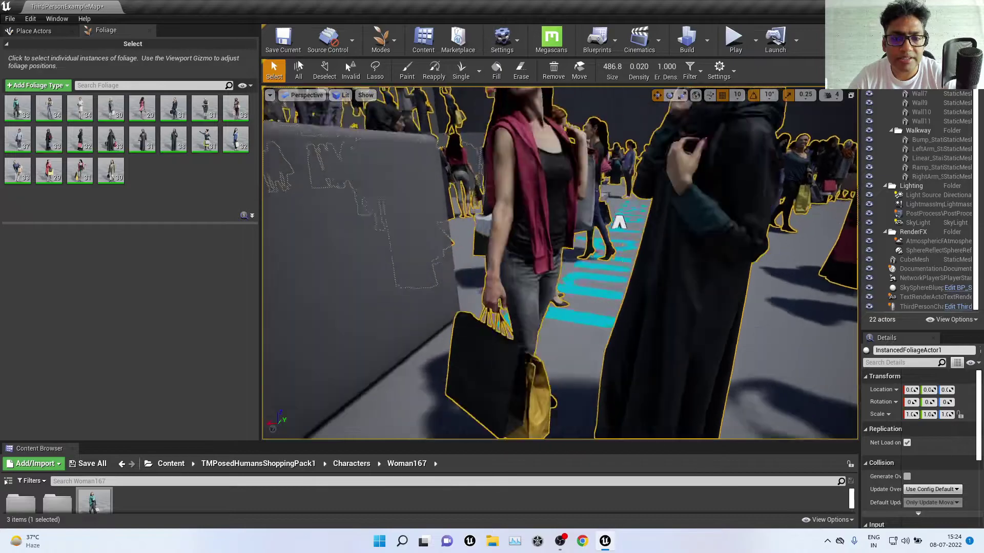
scroll(617, 225, down, 4)
scroll(558, 187, up, 2)
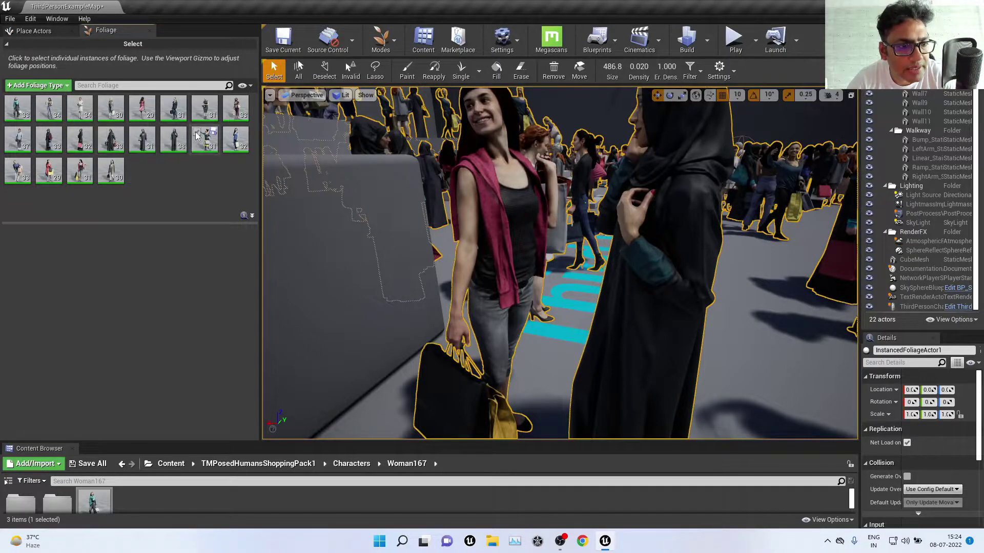
Remove the SM_Woman188 foliage type along with its 31 painted instances.
click(83, 175)
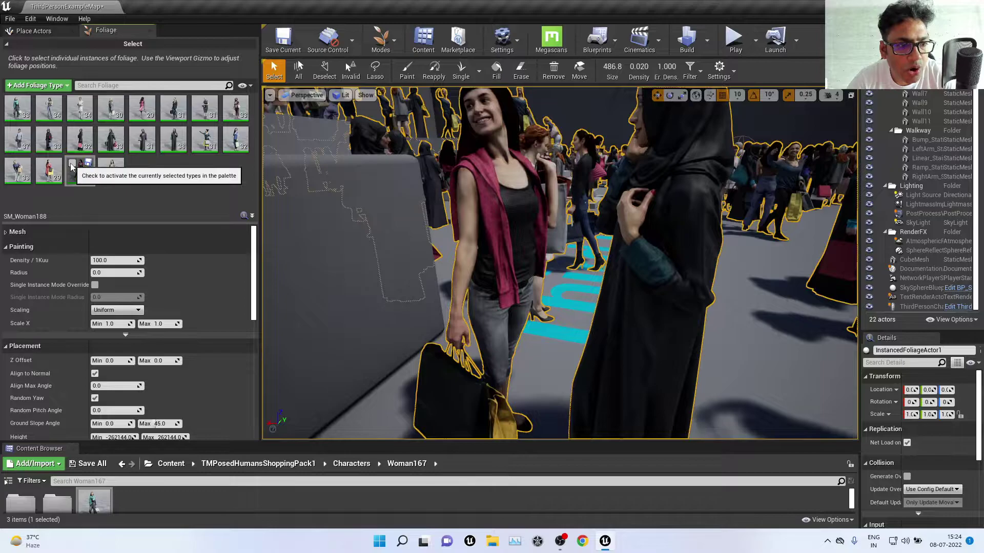
right_click(80, 175)
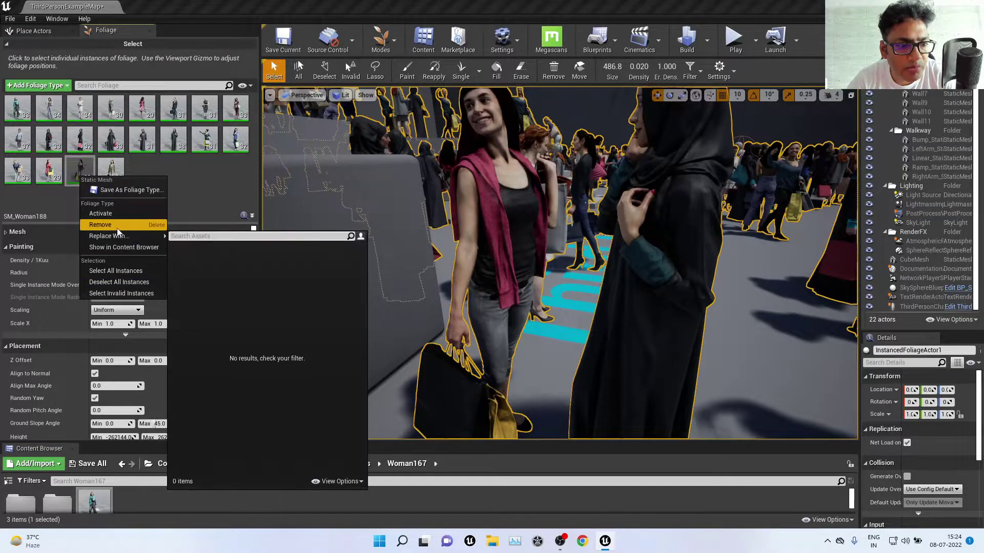
click(117, 228)
click(521, 293)
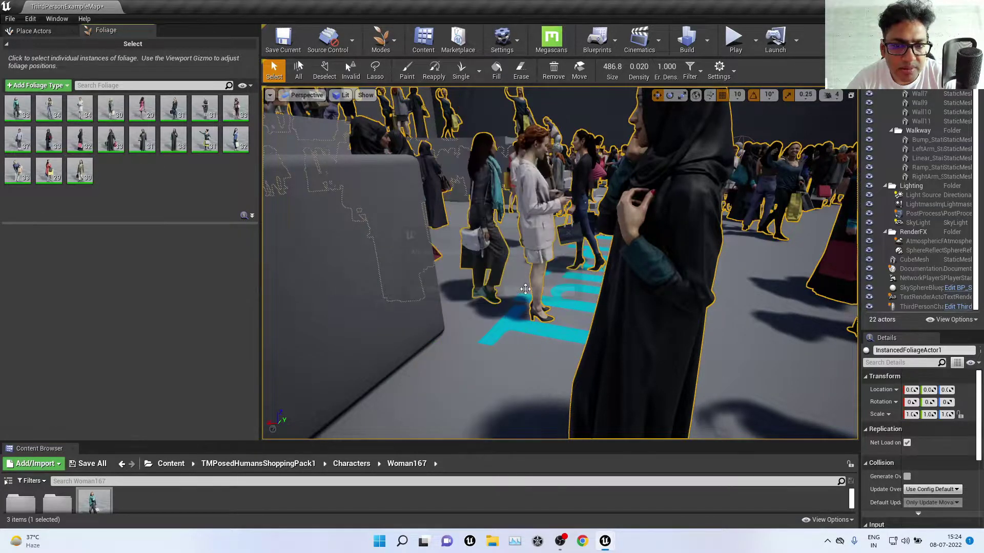
Orbit and pull back the view to check the thinned crowd and stairs.
scroll(486, 239, down, 10)
right_drag(486, 239, 486, 287)
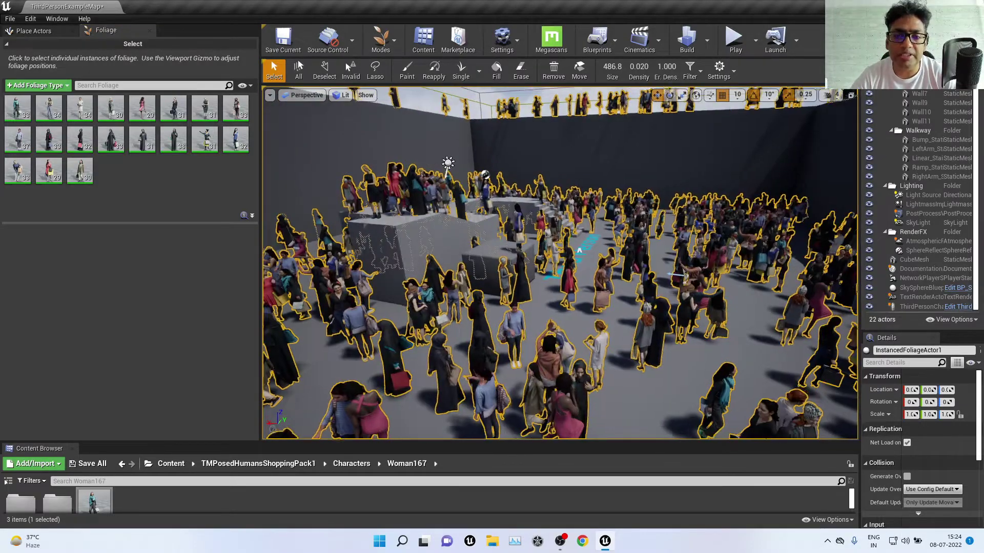
right_drag(595, 204, 594, 216)
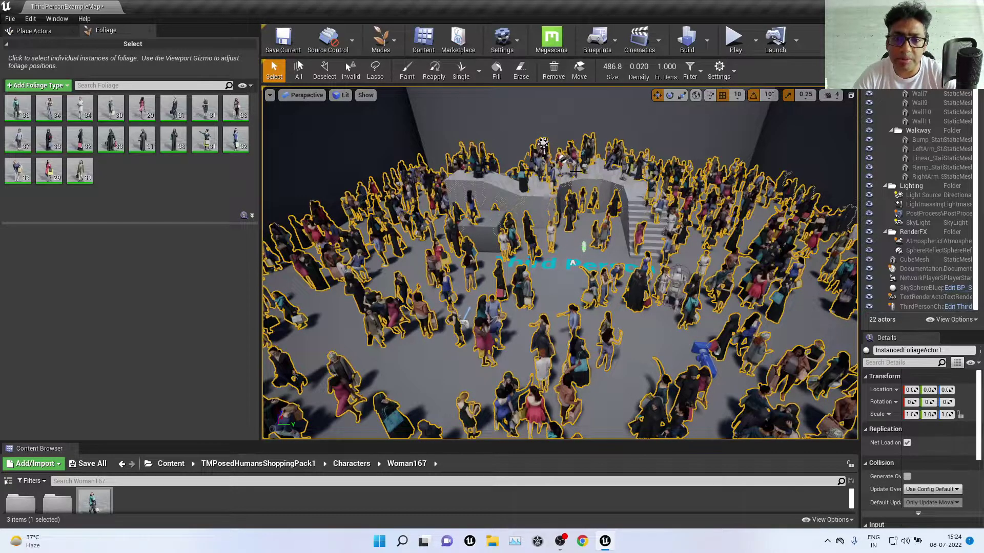
right_drag(635, 267, 635, 210)
right_drag(553, 243, 453, 303)
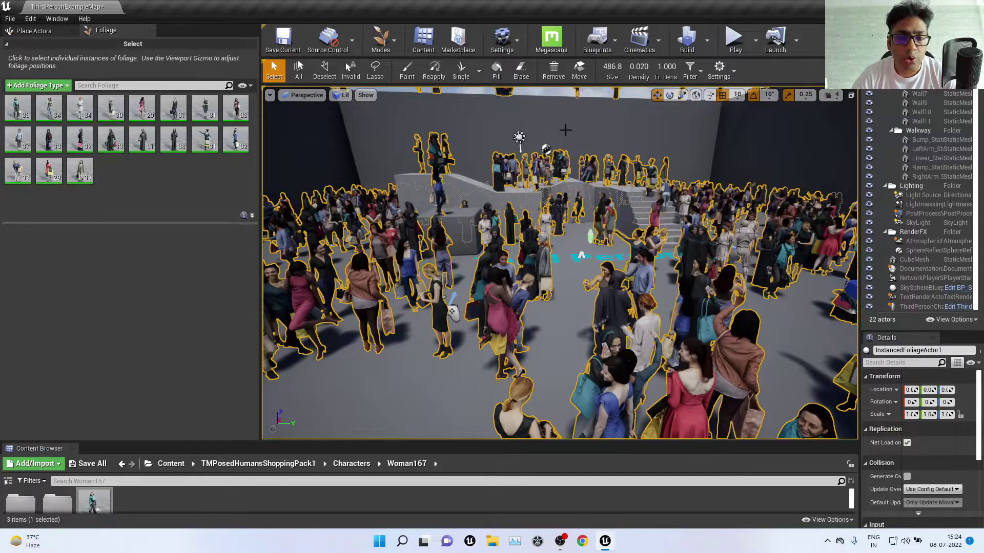
right_drag(566, 130, 566, 125)
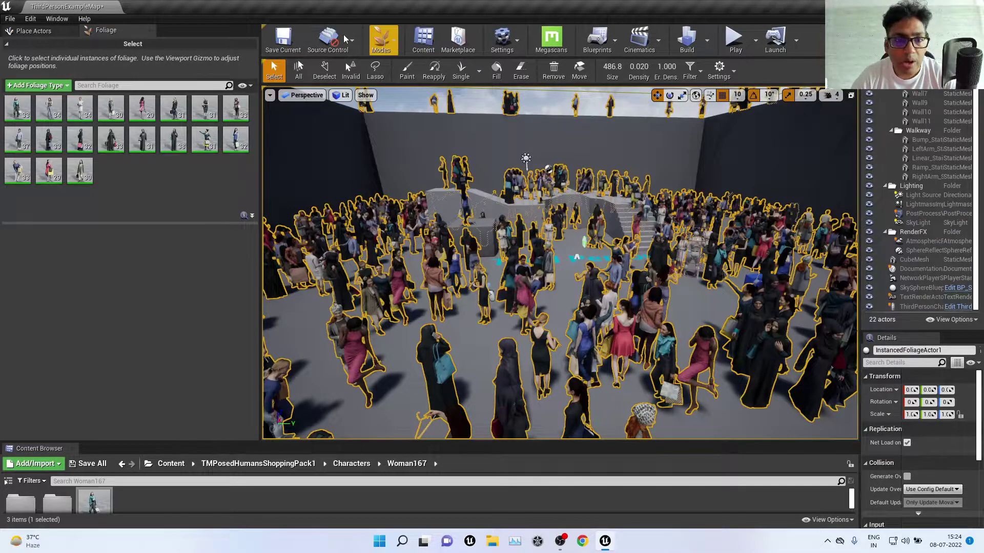
Switch from Foliage to Place mode and widen the outliner and details panels.
click(383, 40)
click(398, 69)
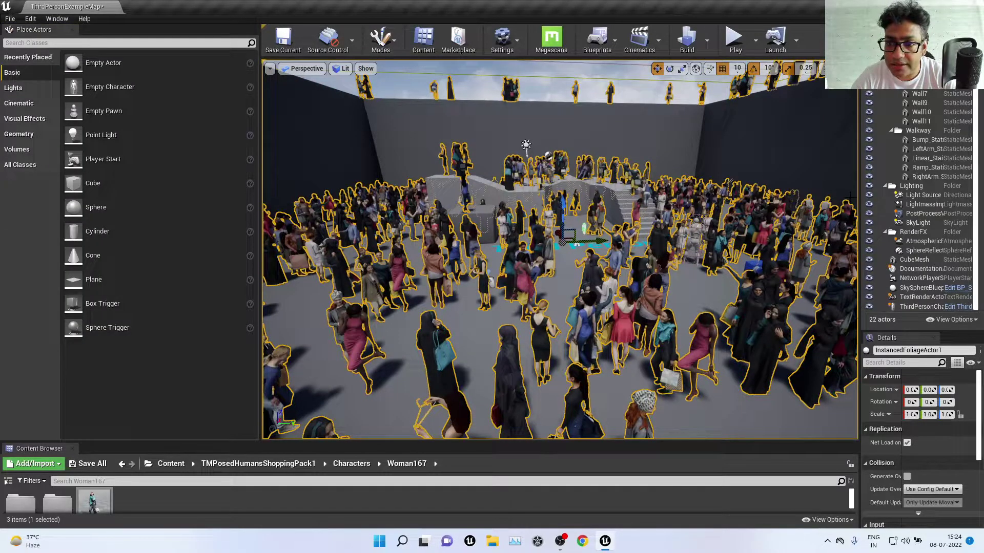
drag(857, 186, 685, 186)
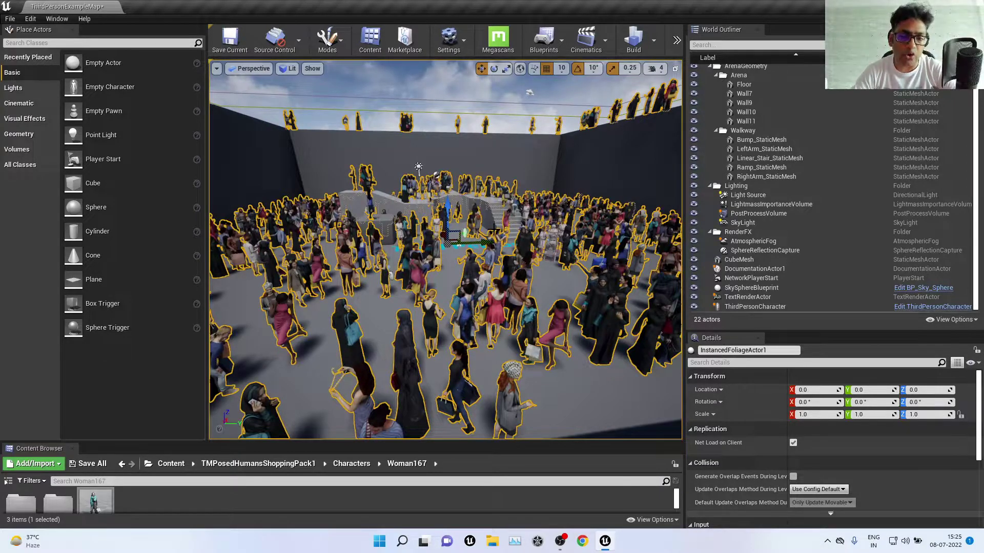
Rename InstancedFoliageActor1 to Crowd in the Details name field.
click(782, 350)
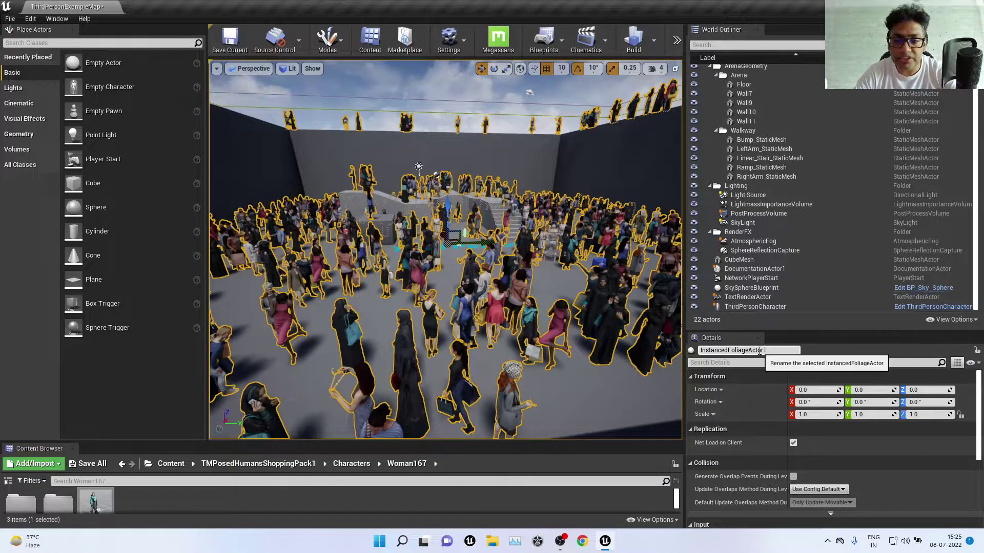
key(ctrl+a)
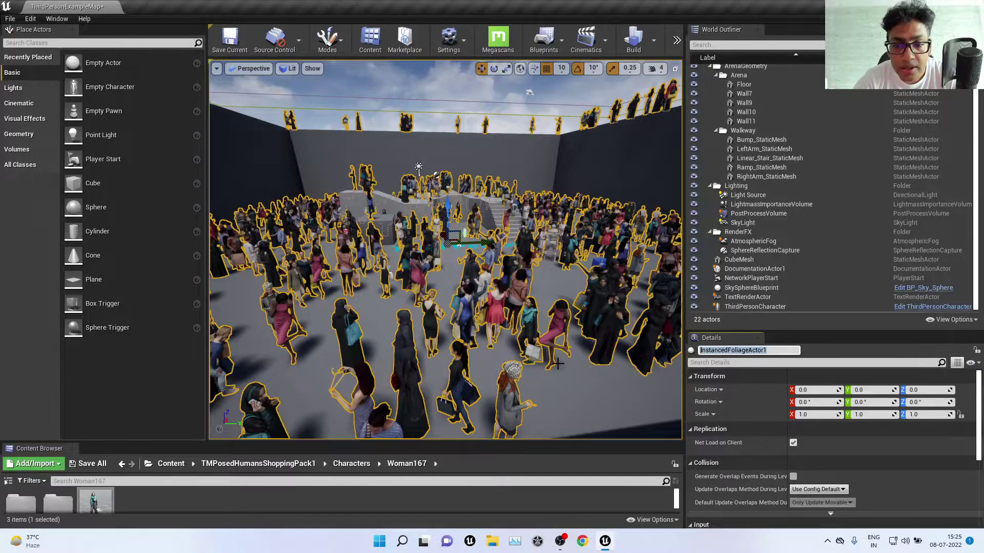
text(Crowd)
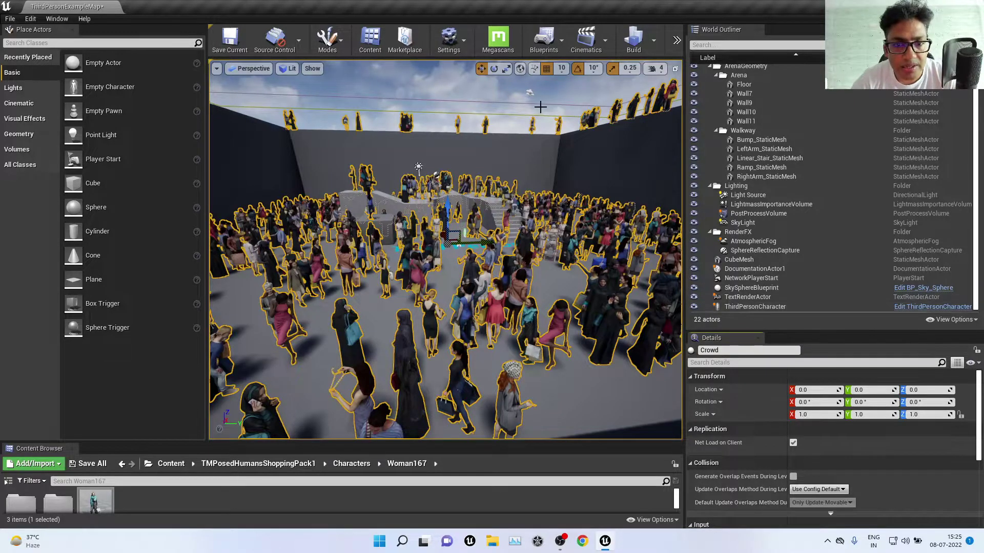
click(521, 122)
click(487, 126)
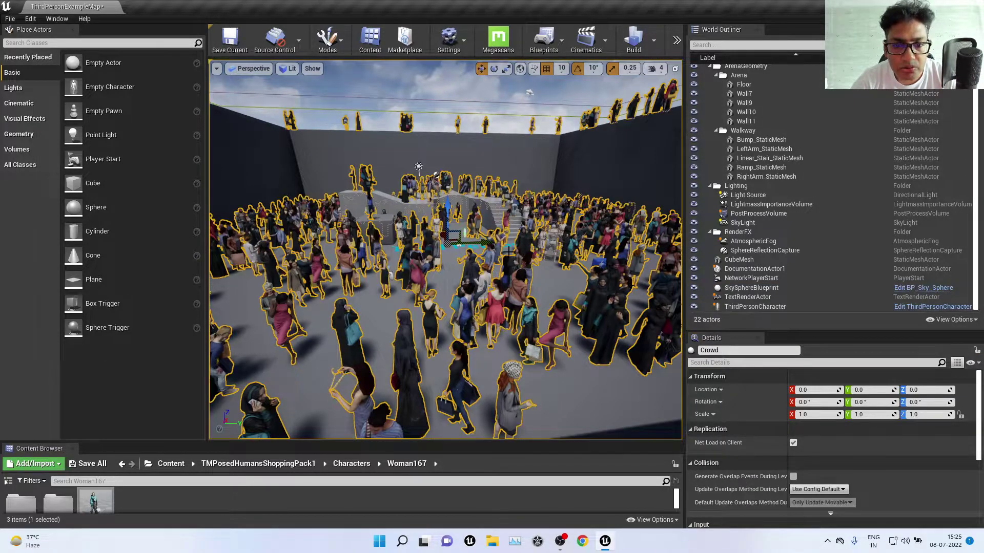
scroll(509, 252, up, 3)
scroll(495, 268, up, 4)
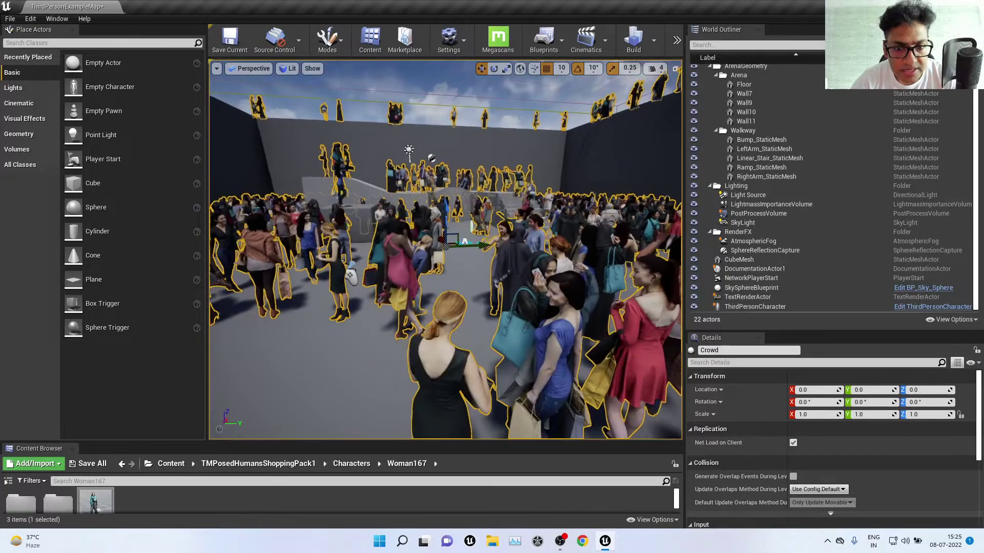
scroll(495, 268, up, 2)
Drop a Cine Camera Actor from the Cinematic category into the crowd and pilot CineCameraActor1.
click(249, 68)
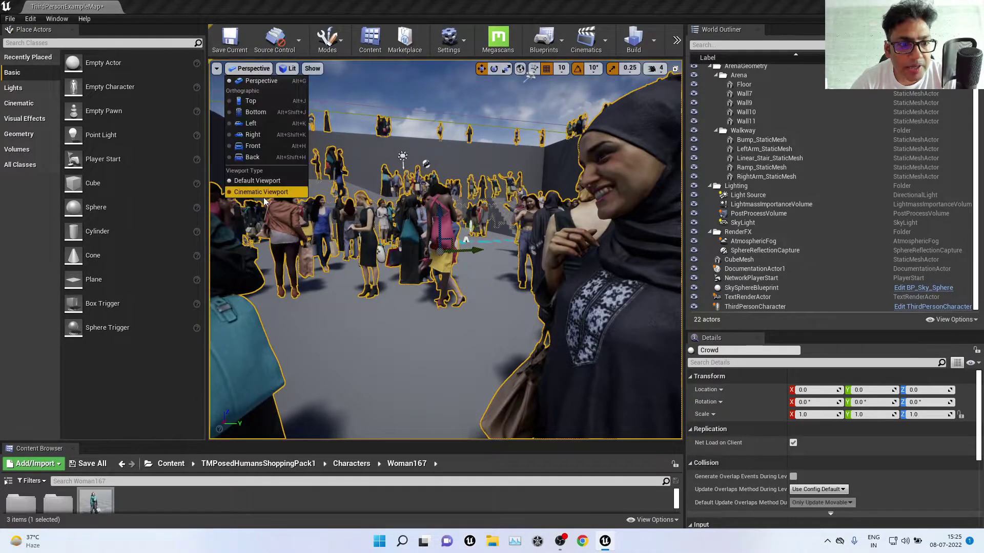
click(18, 103)
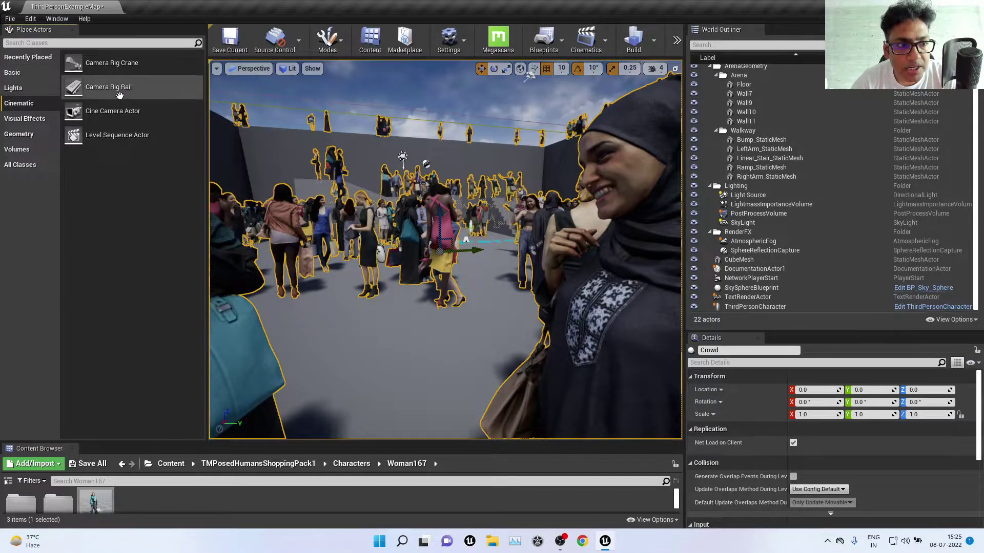
drag(132, 113, 417, 328)
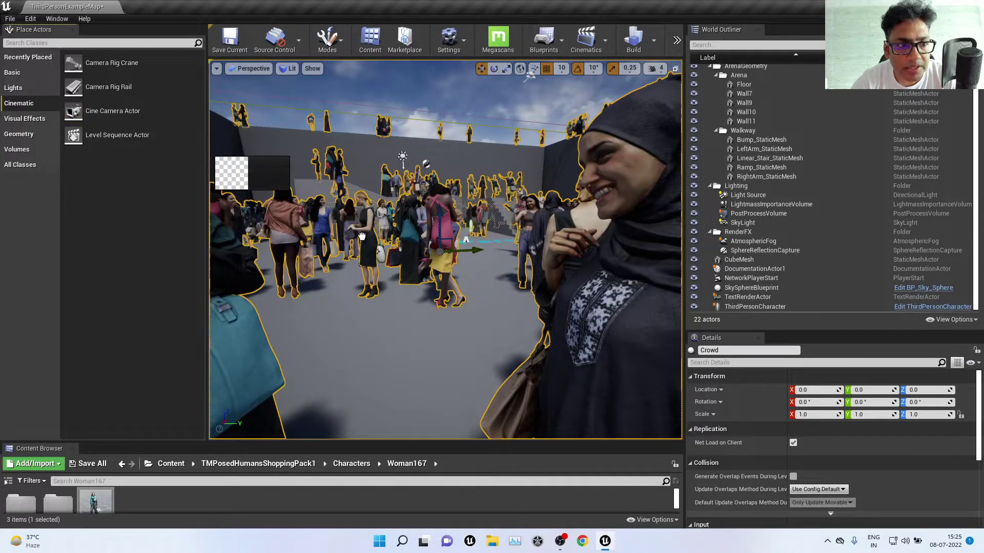
click(249, 68)
click(280, 181)
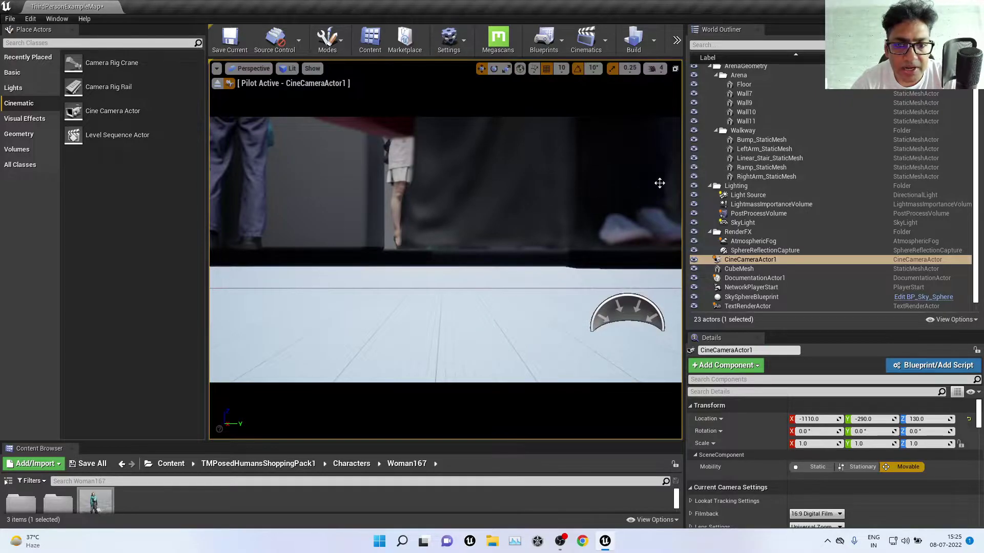
Move CineCameraActor1 into the crowd to frame a foreground woman on her phone, in game view.
drag(685, 169, 906, 184)
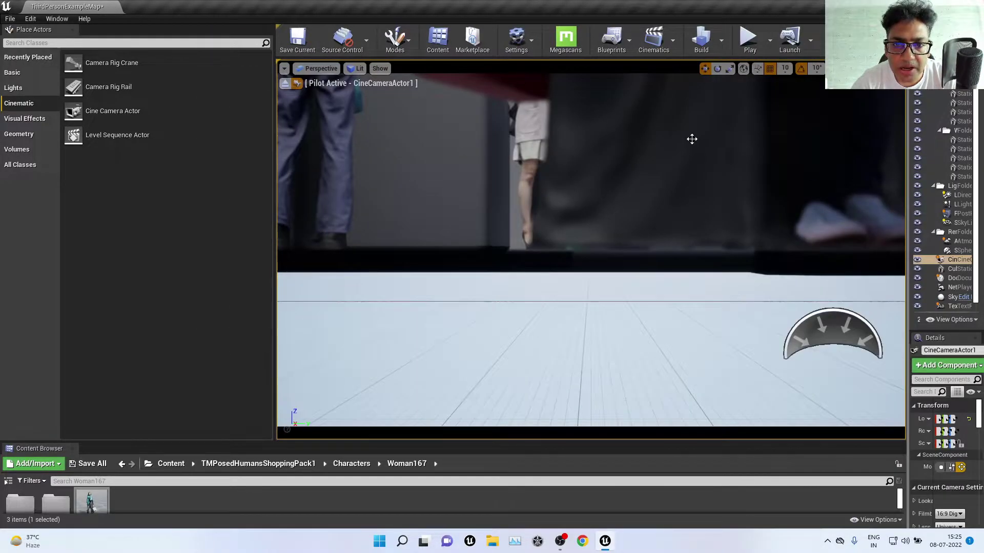
drag(692, 139, 692, 66)
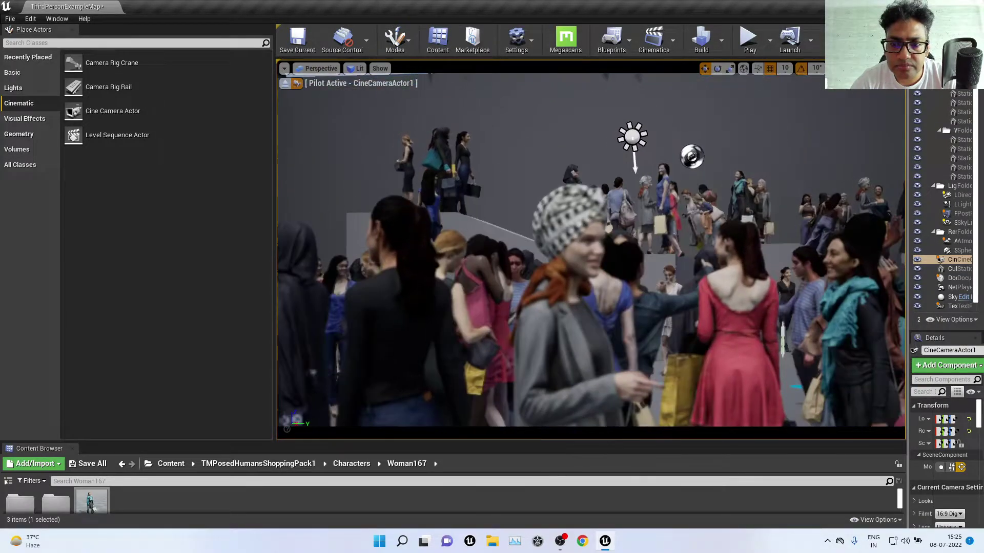
drag(692, 67, 692, 59)
key(g)
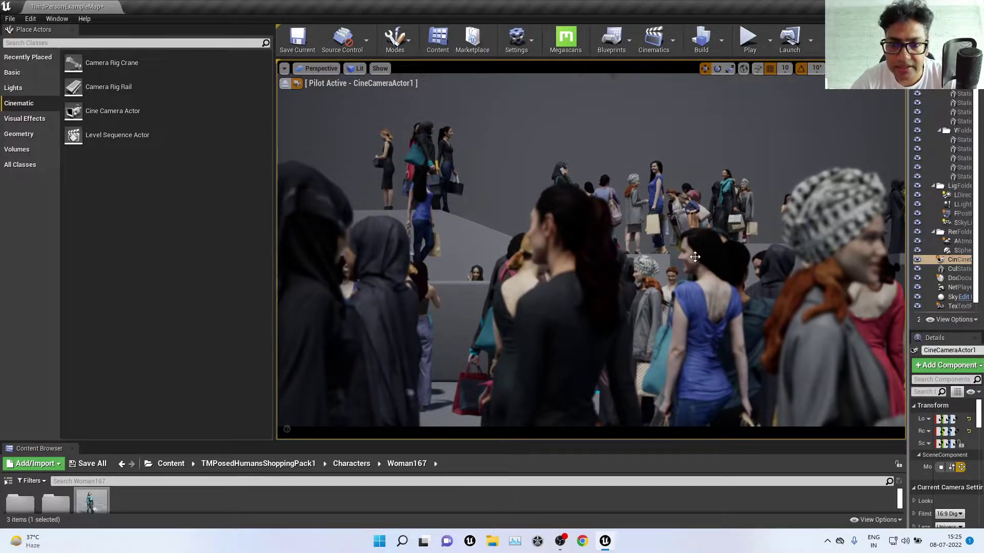
mouse_move(616, 228)
mouse_down()
mouse_move(610, 205)
mouse_move(569, 235)
mouse_move(518, 244)
mouse_move(513, 225)
mouse_up()
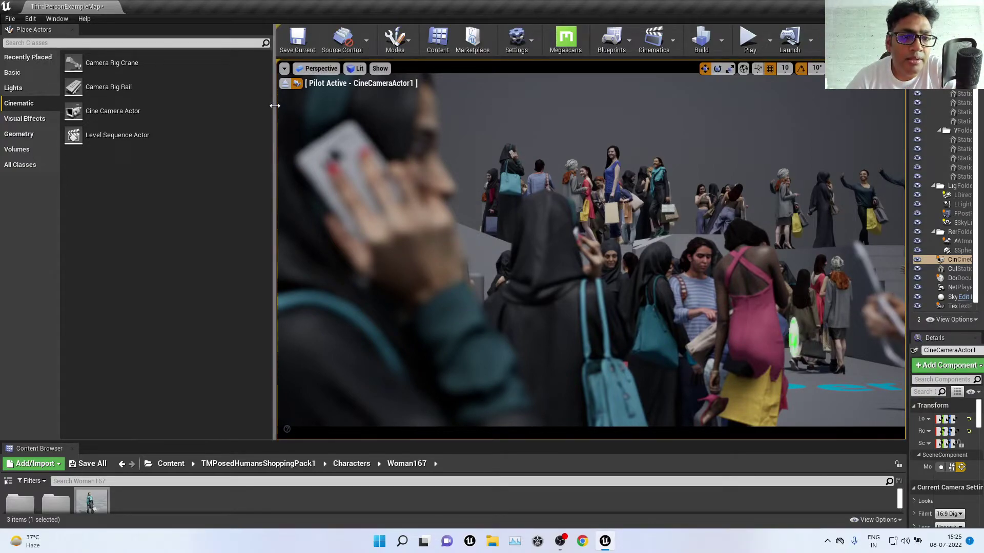
drag(279, 106, 197, 102)
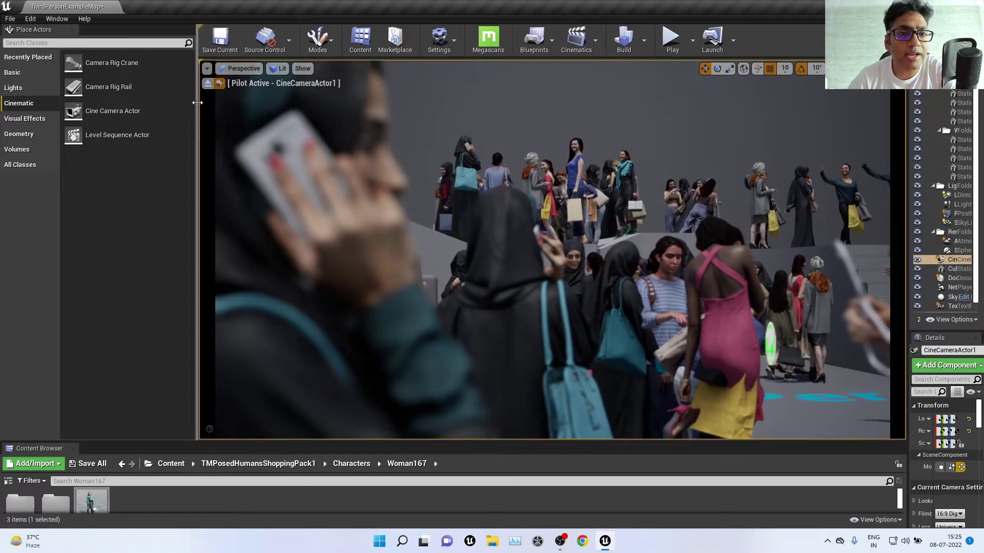